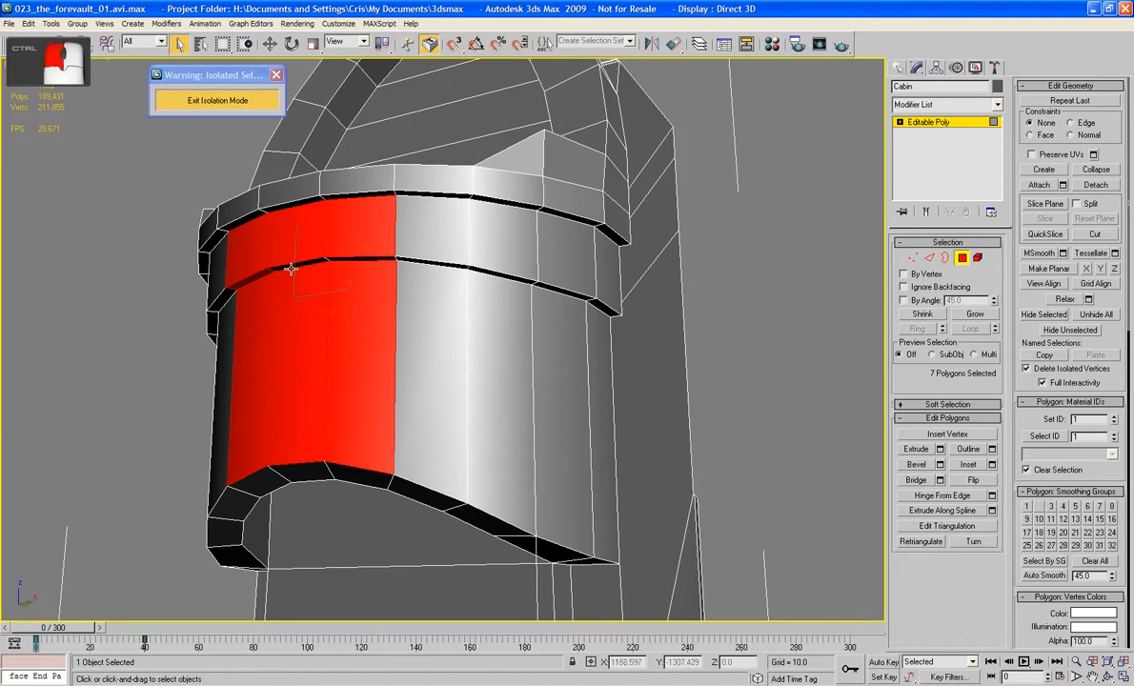
Step: Complete the front panel selection with the missing narrow ledge polygons and inset the nine polygons together to form a thin frame
{"action": "left_click", "coordinate": [311, 264], "text": "ctrl"}
{"action": "left_click", "coordinate": [313, 278], "text": "ctrl"}
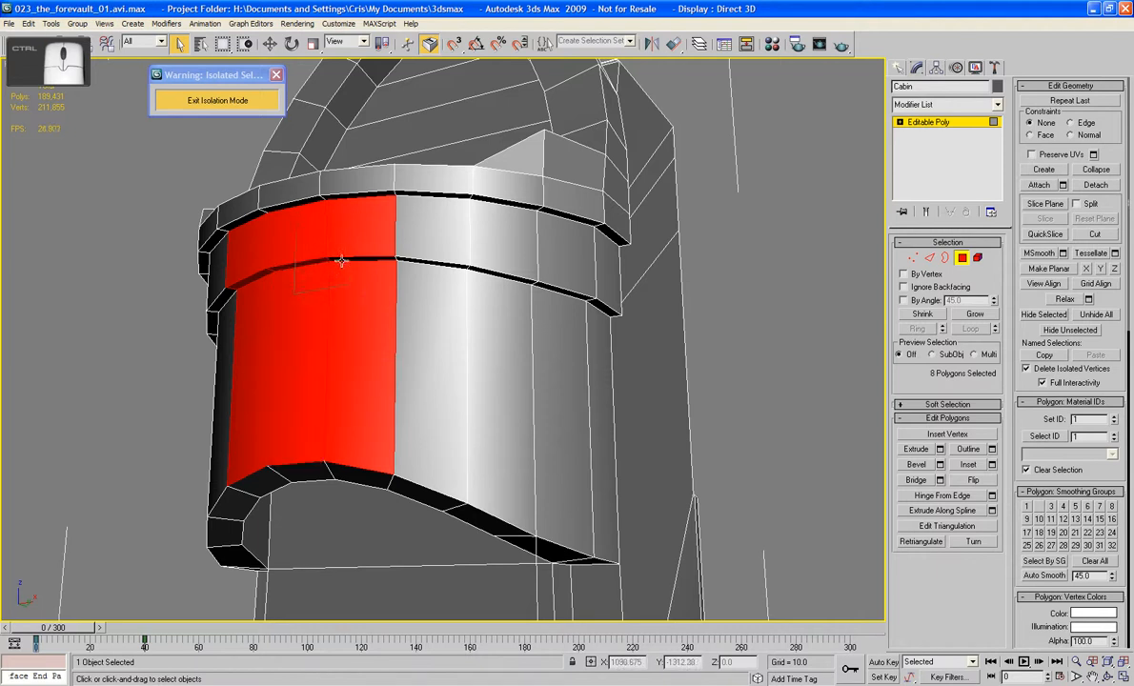
{"action": "left_click", "coordinate": [383, 257], "text": "ctrl"}
{"action": "middle_click_drag", "start_coordinate": [386, 258], "coordinate": [633, 340], "text": "alt"}
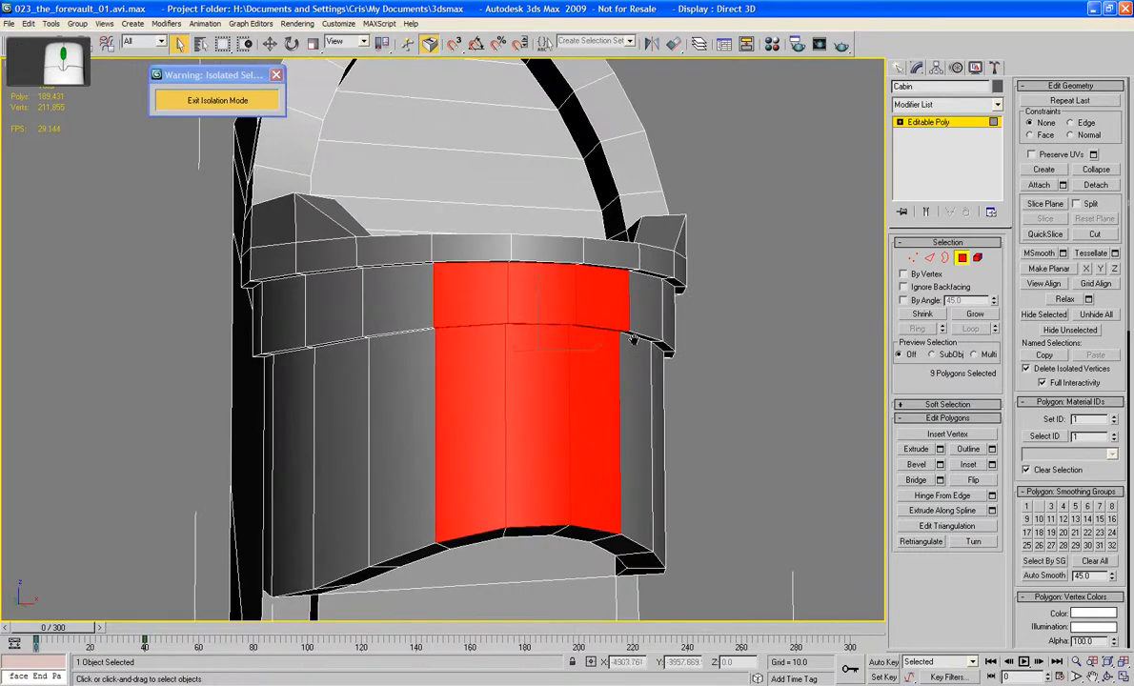
{"action": "left_click", "coordinate": [968, 464]}
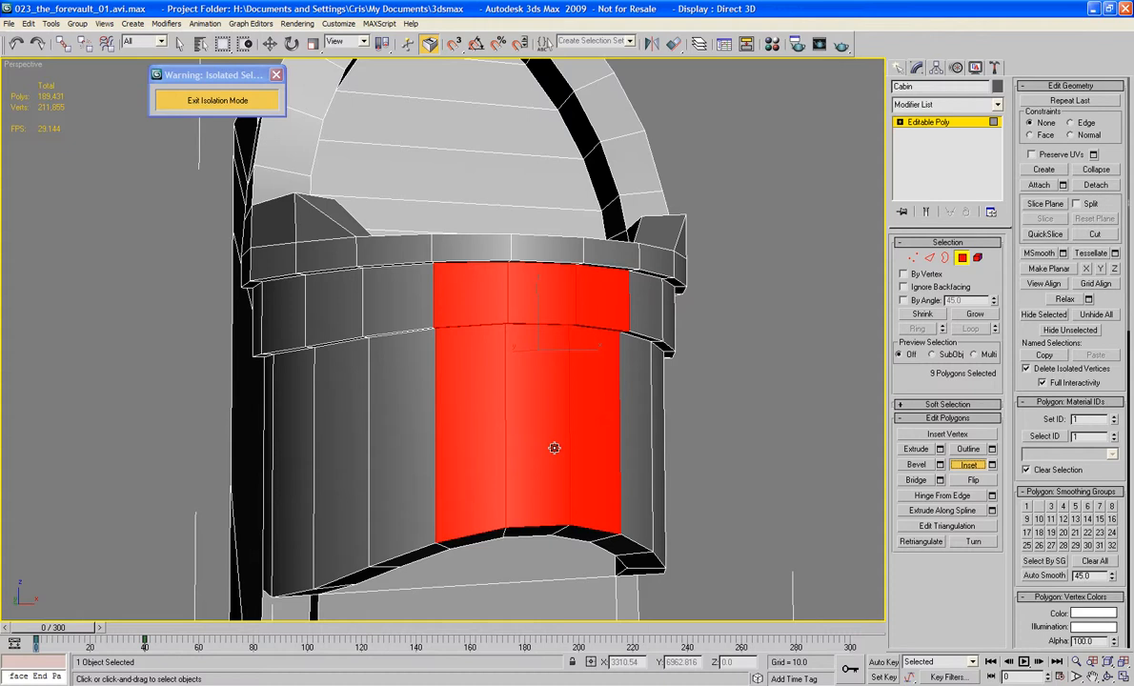
{"action": "left_click_drag", "start_coordinate": [554, 447], "coordinate": [557, 429]}
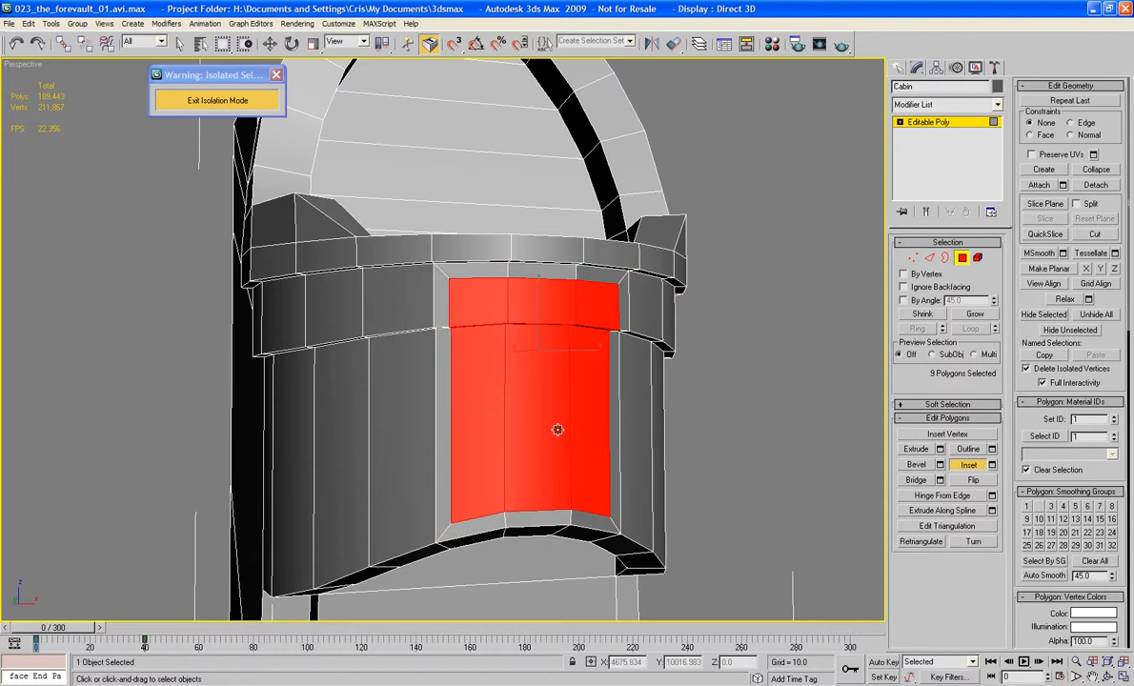
Step: Delete the three upper band polygons and the three narrow ledge polygons beneath them inside the inset front panel
{"action": "middle_click_drag", "start_coordinate": [557, 430], "coordinate": [770, 252], "text": "alt"}
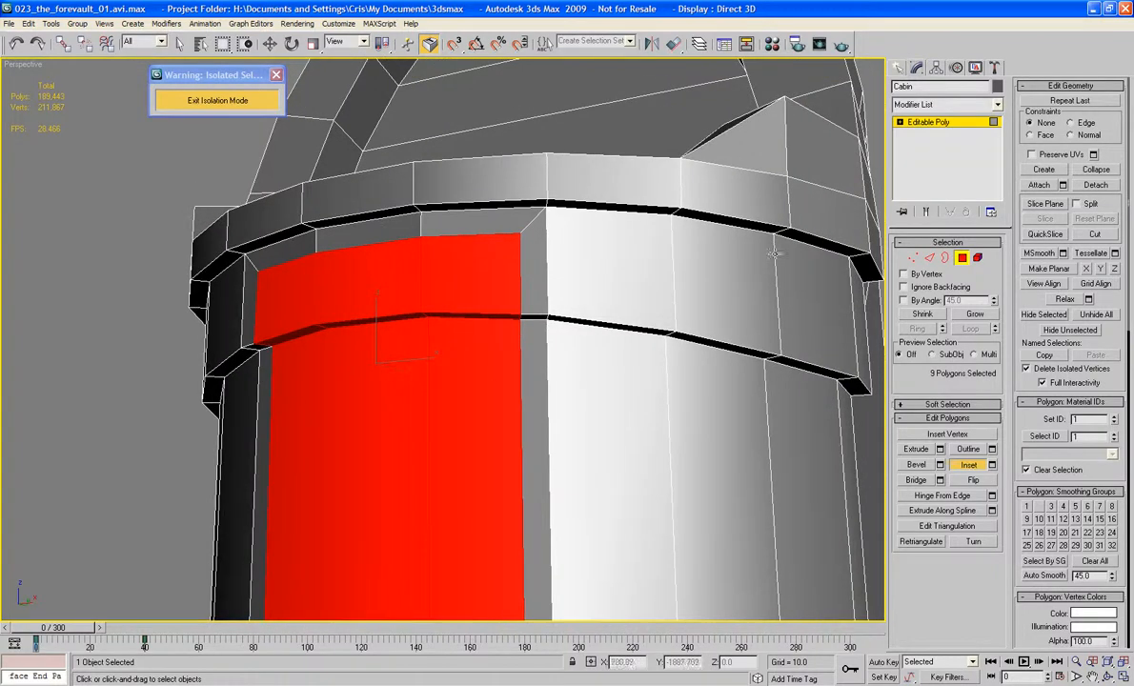
{"action": "left_click", "coordinate": [481, 294]}
{"action": "left_click", "coordinate": [387, 275], "text": "ctrl"}
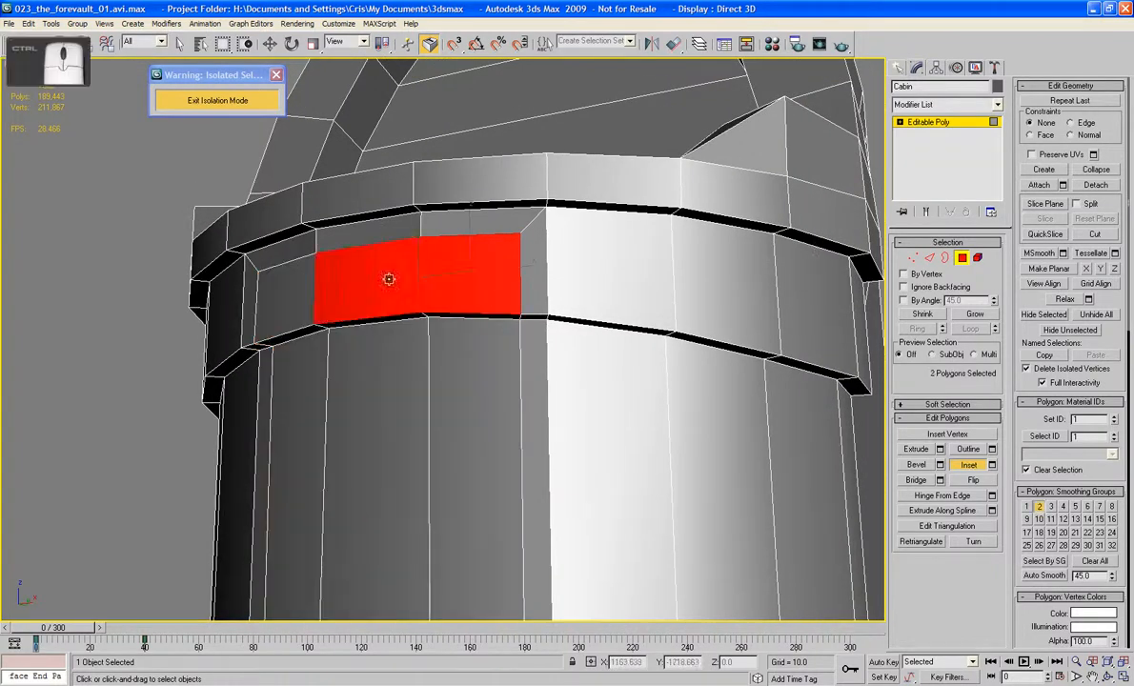
{"action": "left_click", "coordinate": [278, 296], "text": "ctrl"}
{"action": "left_click", "coordinate": [309, 334], "text": "ctrl"}
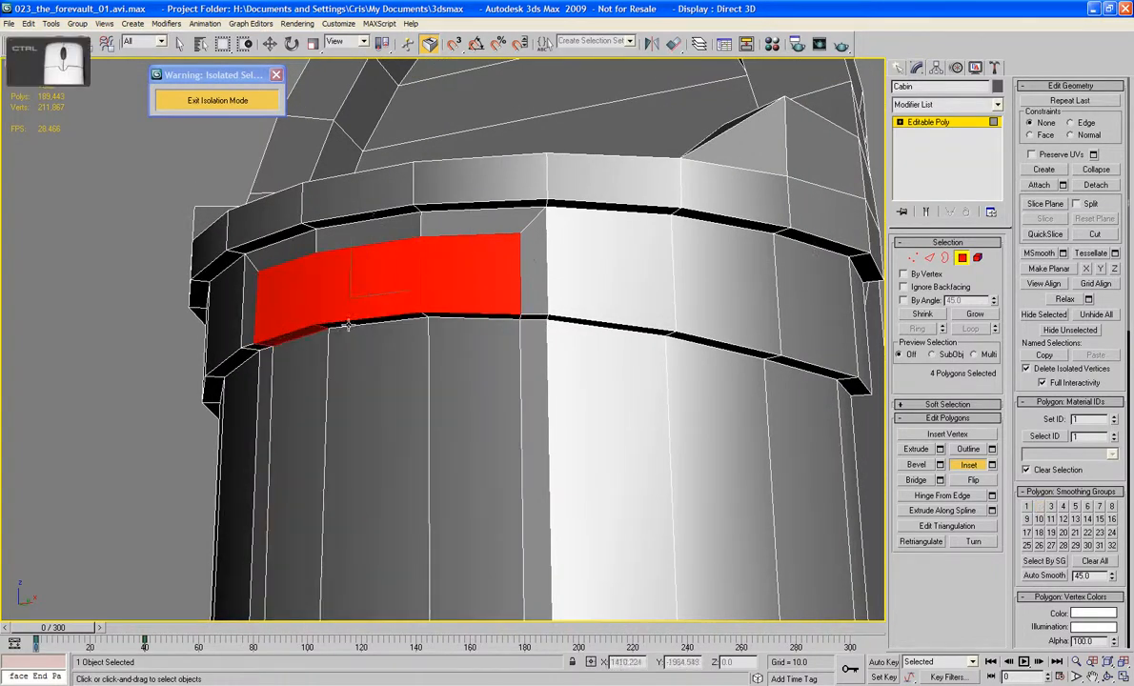
{"action": "left_click", "coordinate": [349, 322], "text": "ctrl"}
{"action": "left_click", "coordinate": [443, 317], "text": "ctrl"}
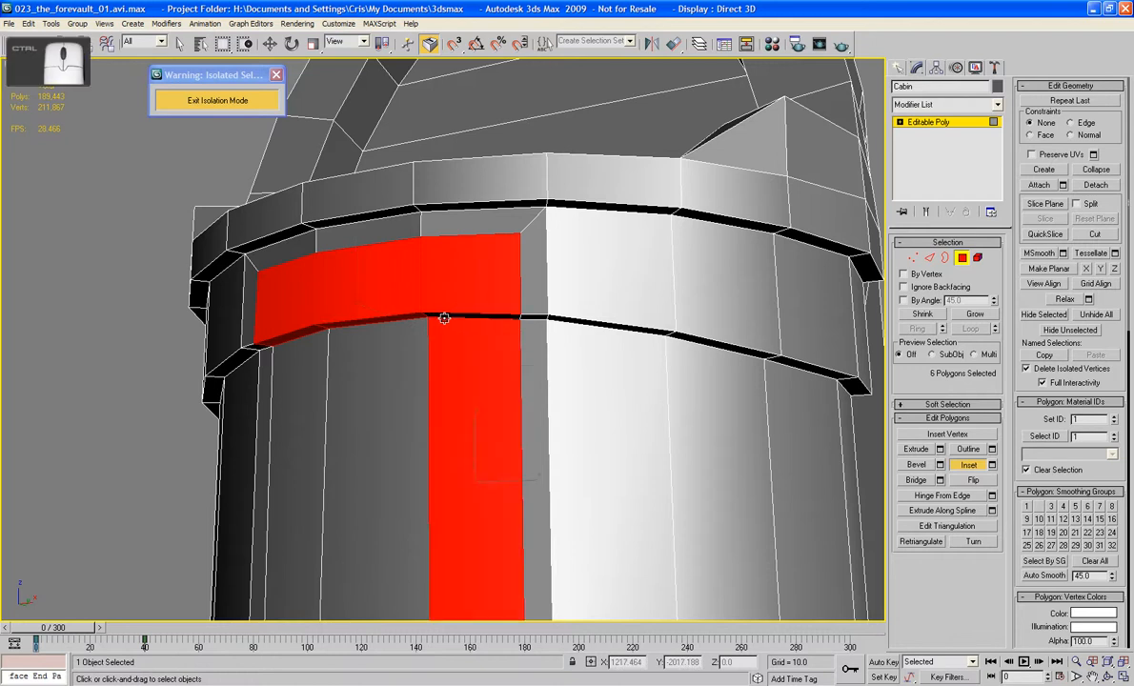
{"action": "key", "text": "ctrl+z"}
{"action": "left_click", "coordinate": [444, 315], "text": "ctrl"}
{"action": "key", "text": "Delete"}
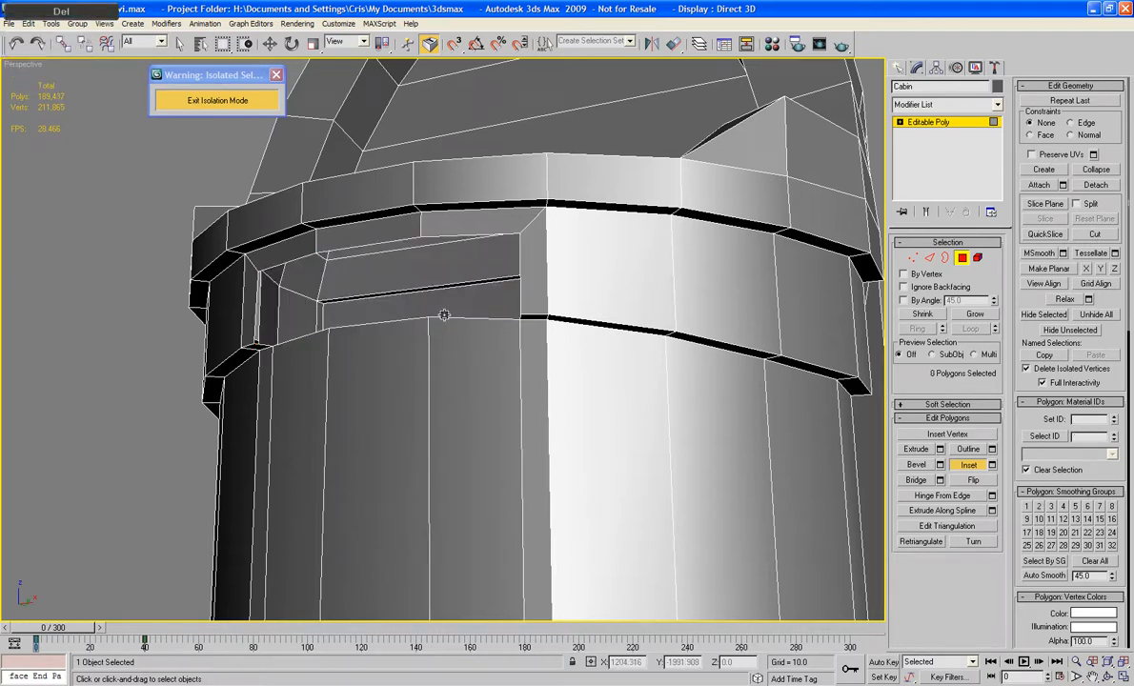
Step: Extrude the three lower polygons of the inset panel inward by -9.367 along Local Normal
{"action": "middle_click_drag", "start_coordinate": [445, 314], "coordinate": [437, 288], "text": "alt"}
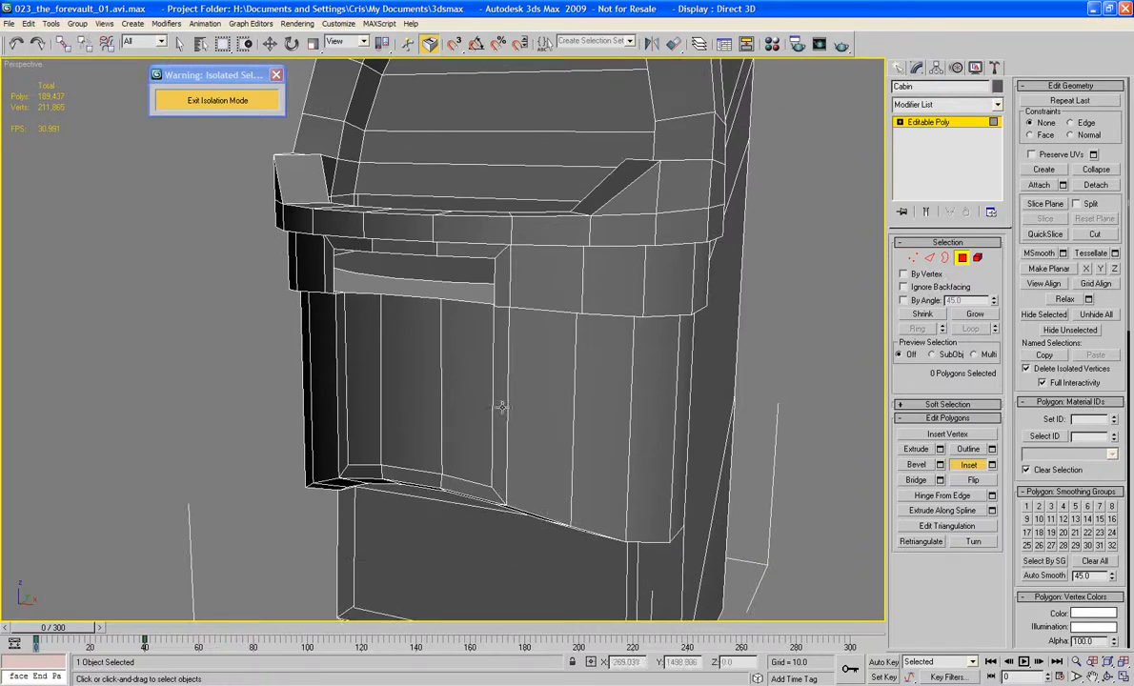
{"action": "left_click", "coordinate": [358, 399]}
{"action": "left_click", "coordinate": [411, 400], "text": "ctrl"}
{"action": "left_click", "coordinate": [453, 402], "text": "ctrl"}
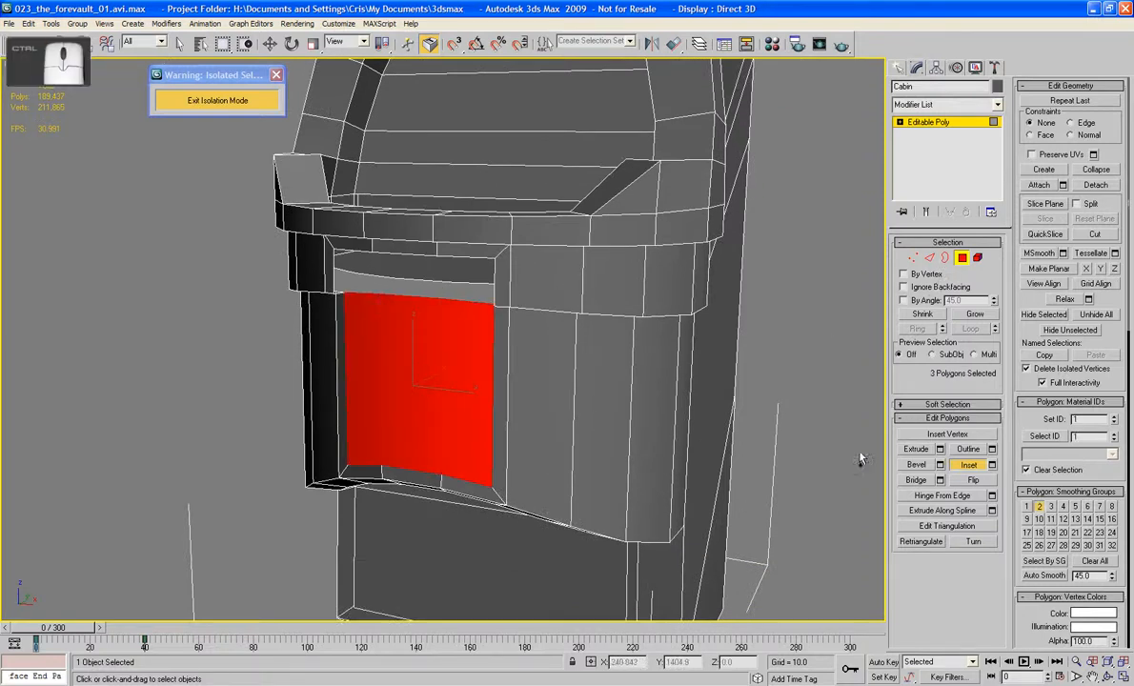
{"action": "left_click", "coordinate": [940, 449]}
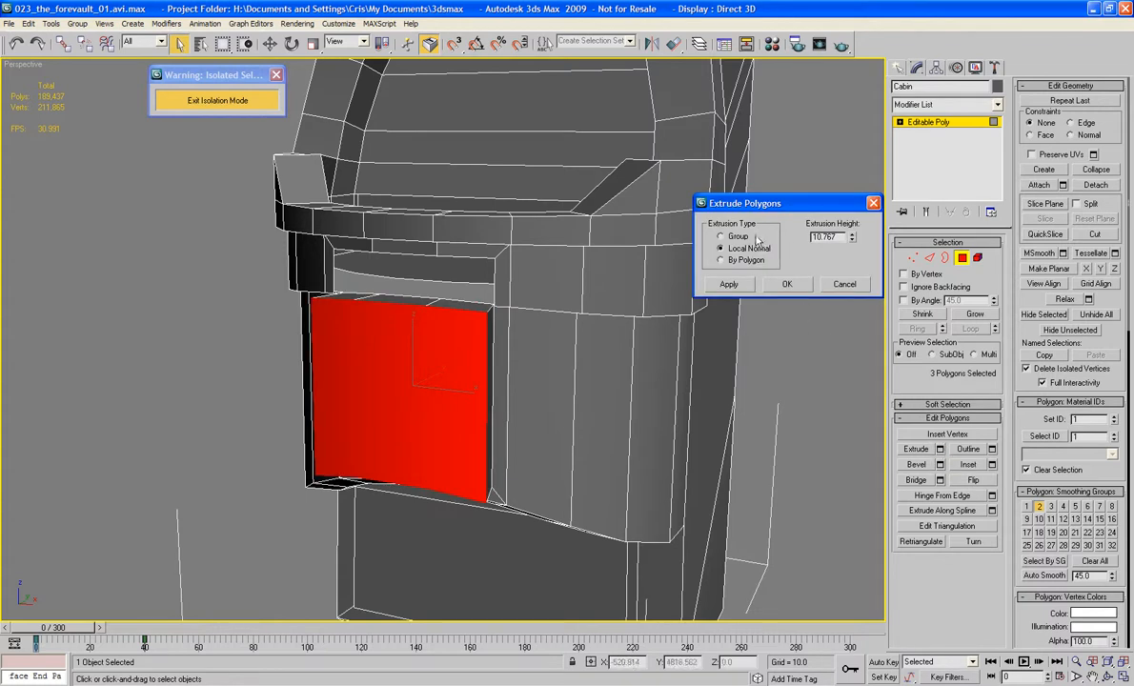
{"action": "left_click_drag", "start_coordinate": [853, 247], "coordinate": [873, 364]}
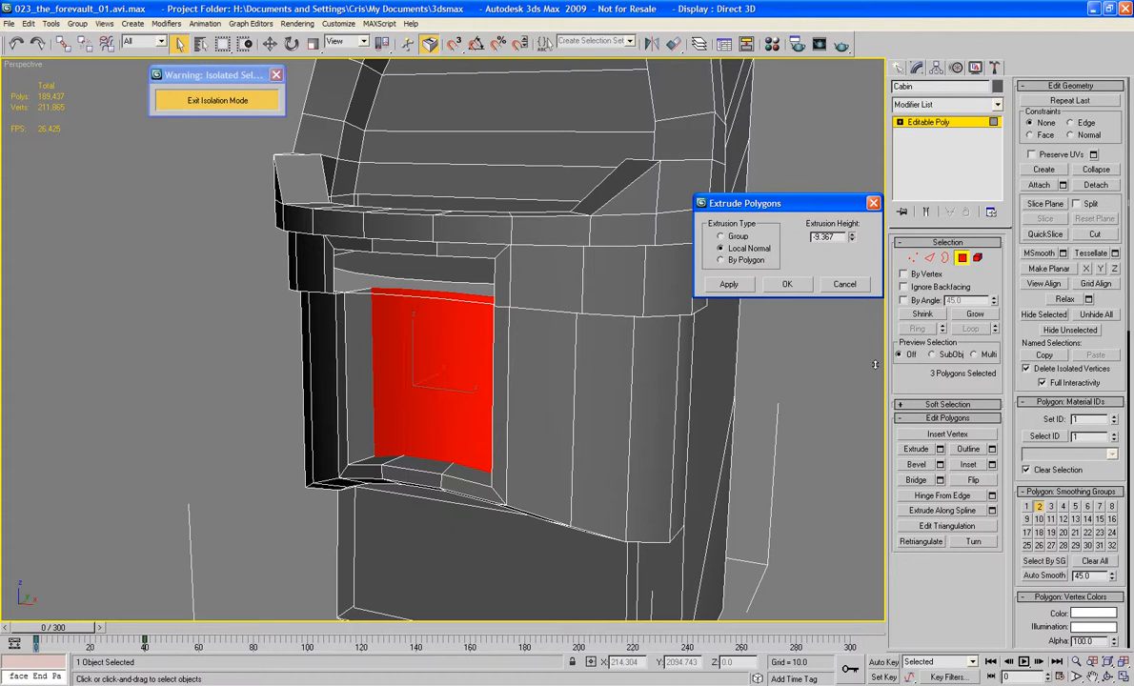
{"action": "left_click", "coordinate": [787, 284]}
Step: Delete the three polygons forming the ceiling of the recessed panel
{"action": "middle_click_drag", "start_coordinate": [571, 286], "coordinate": [479, 178], "text": "alt"}
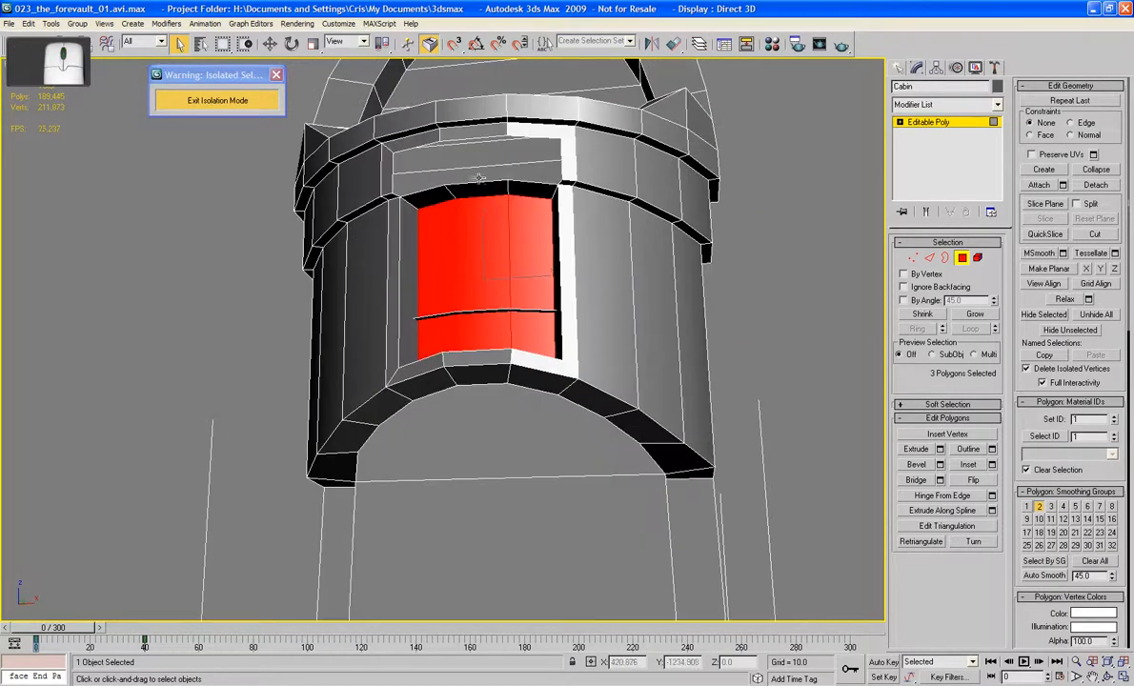
{"action": "left_click", "coordinate": [519, 188]}
{"action": "left_click", "coordinate": [464, 187], "text": "ctrl"}
{"action": "left_click", "coordinate": [417, 197], "text": "ctrl"}
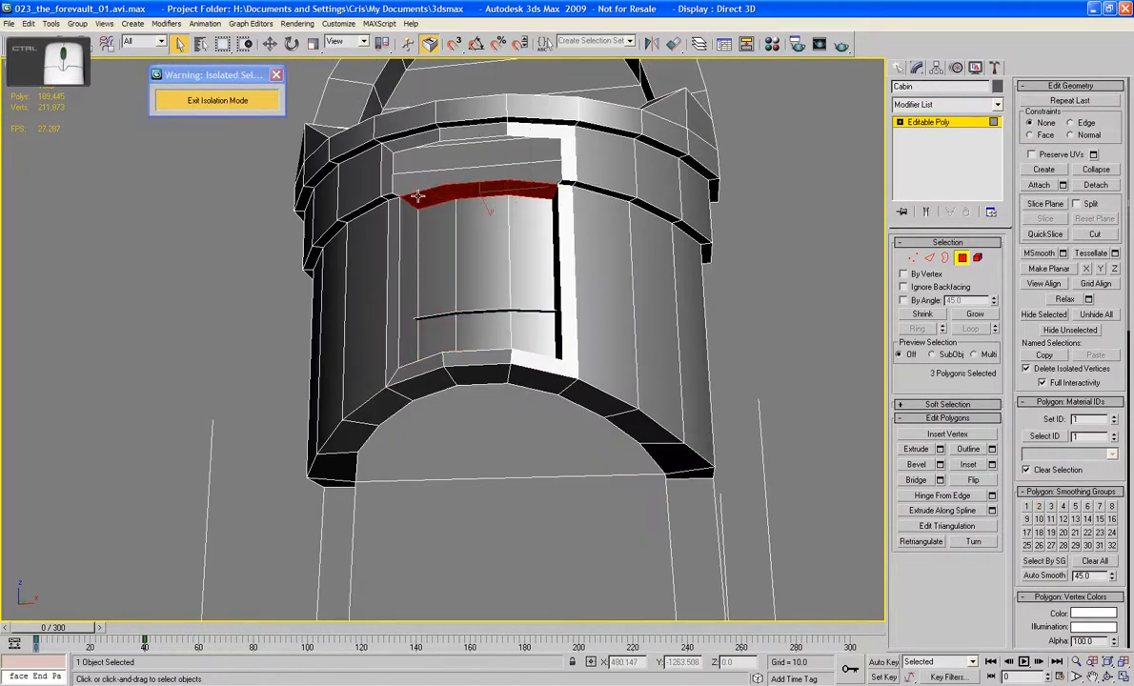
{"action": "key", "text": "Delete"}
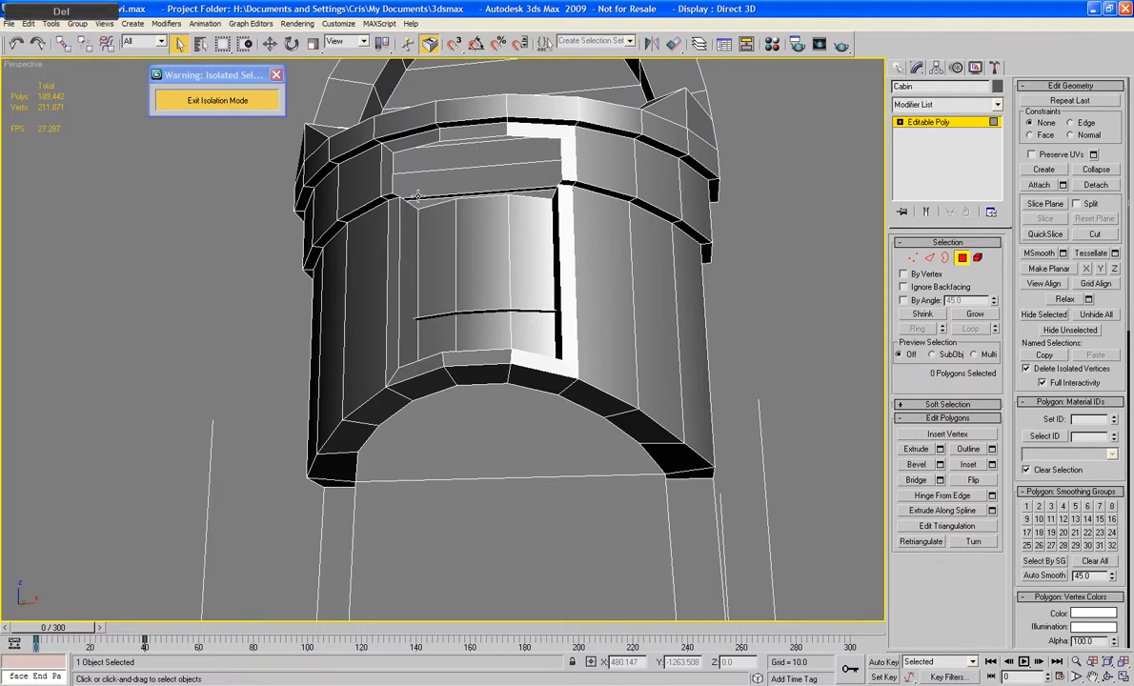
Step: Extend the five open upper edges of the recess upward as new faces and flatten them into a straight horizontal line
{"action": "middle_click_drag", "start_coordinate": [416, 196], "coordinate": [404, 288], "text": "alt"}
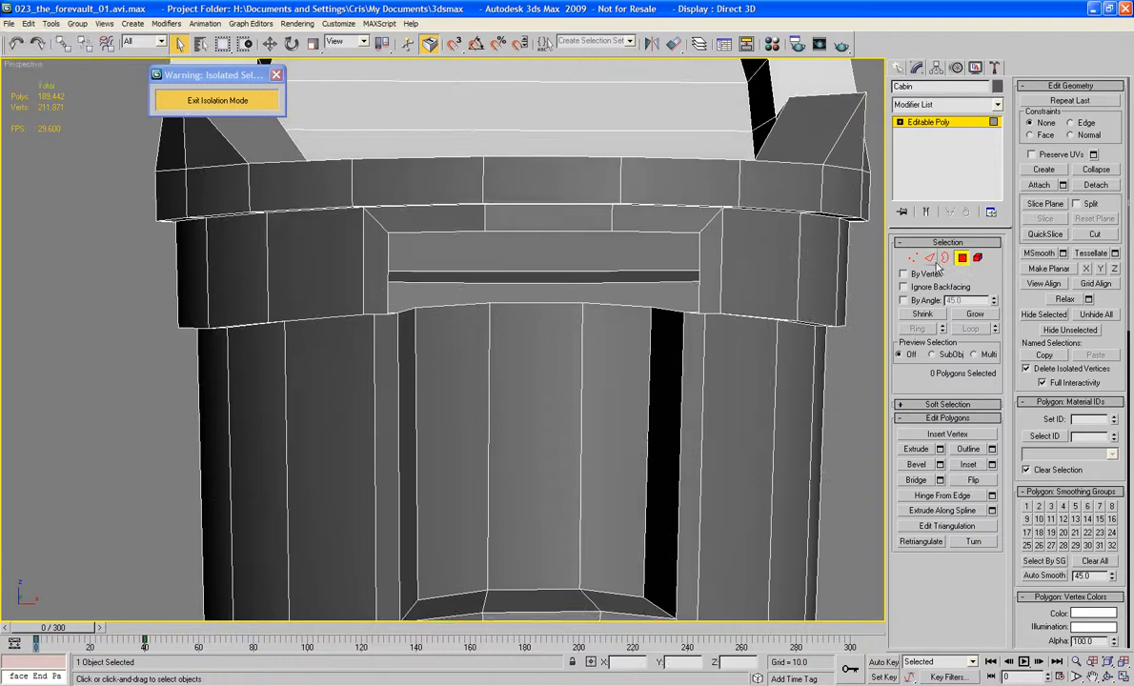
{"action": "key", "text": "2"}
{"action": "left_click", "coordinate": [630, 306]}
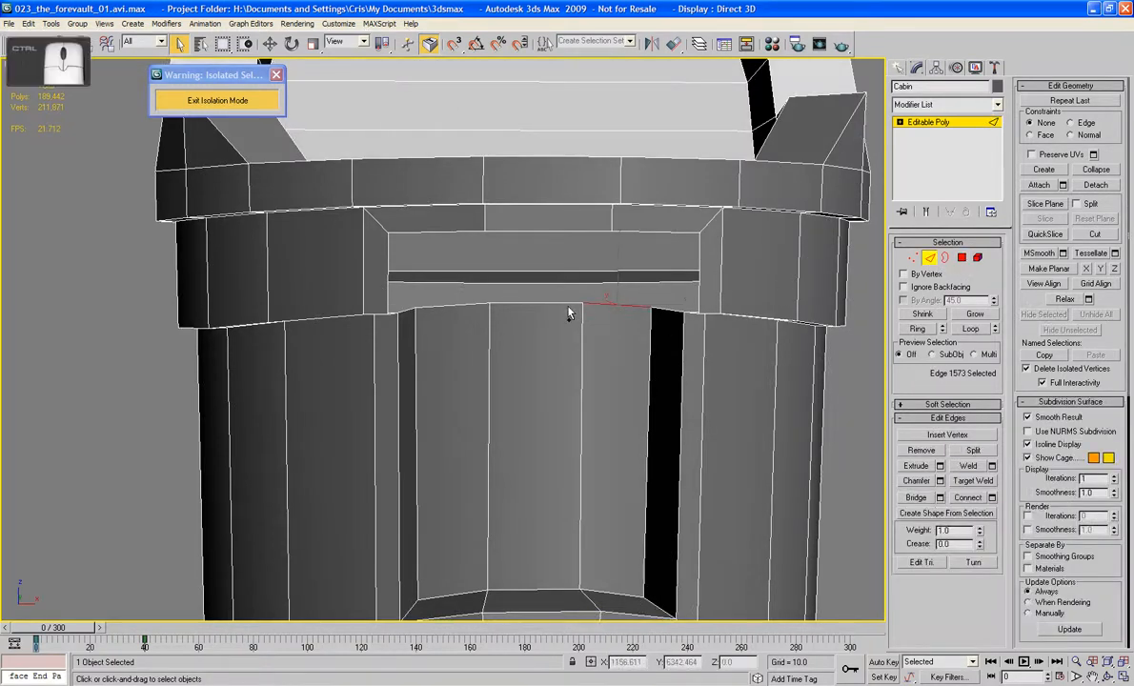
{"action": "left_click", "coordinate": [564, 304], "text": "ctrl"}
{"action": "middle_click_drag", "start_coordinate": [453, 307], "coordinate": [575, 332], "text": "alt"}
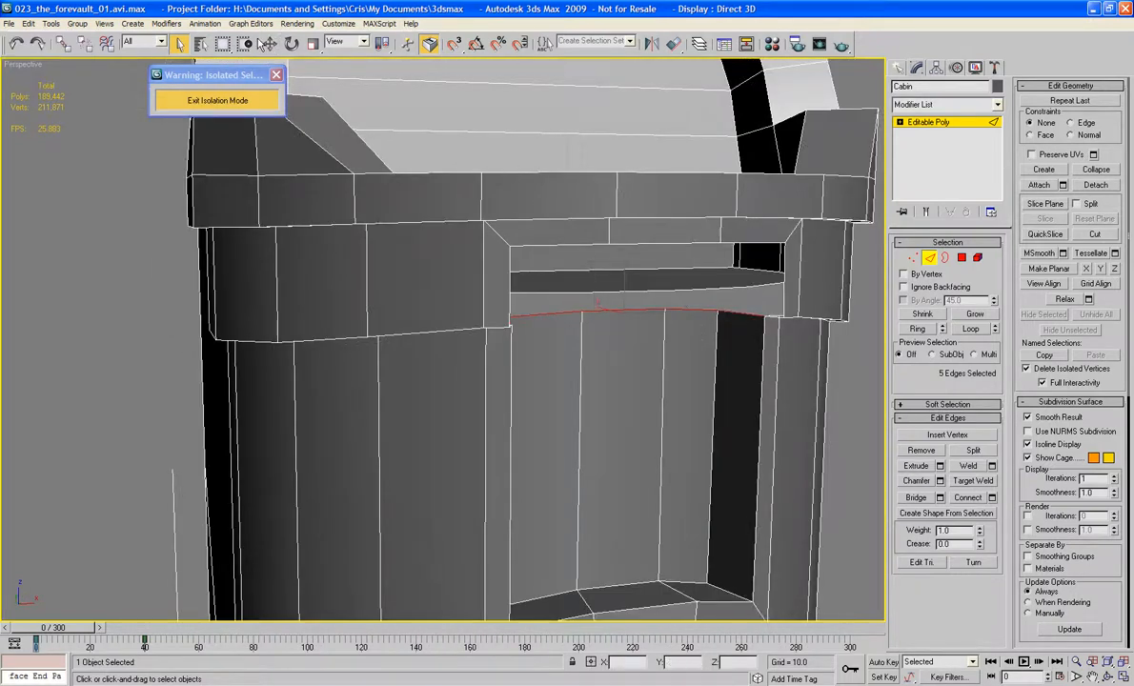
{"action": "key", "text": "f"}
{"action": "key", "text": "z"}
{"action": "middle_click_drag", "start_coordinate": [417, 171], "coordinate": [425, 248]}
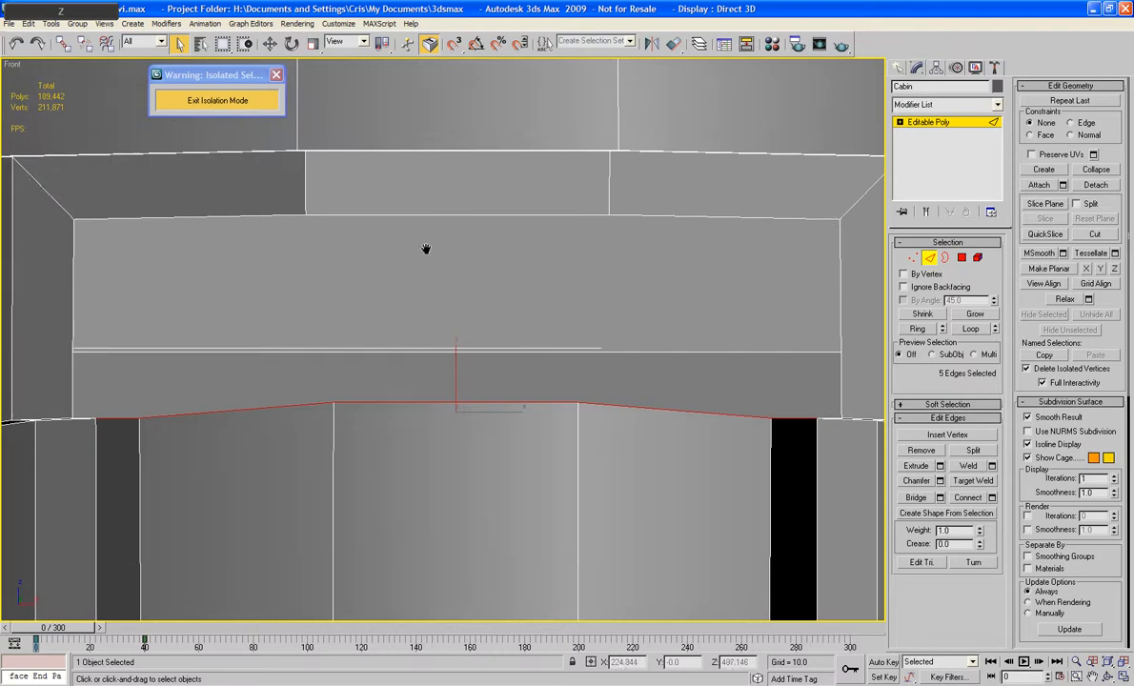
{"action": "left_click", "coordinate": [269, 43]}
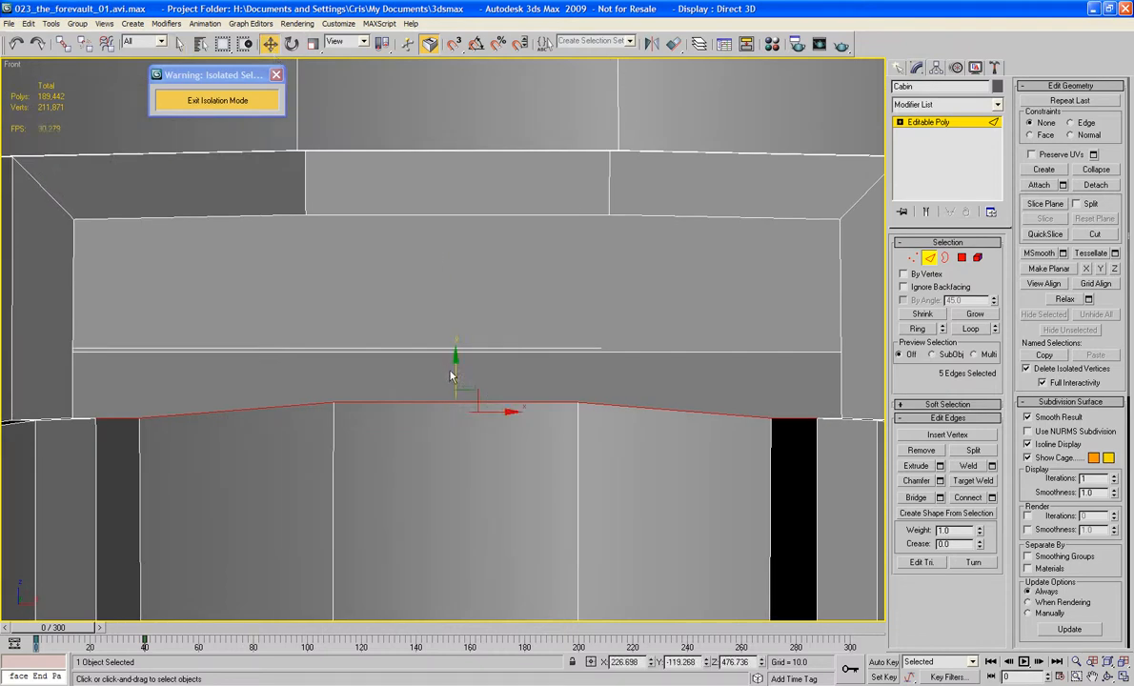
{"action": "left_click_drag", "start_coordinate": [456, 377], "coordinate": [413, 519]}
{"action": "key", "text": "e"}
{"action": "key", "text": "r"}
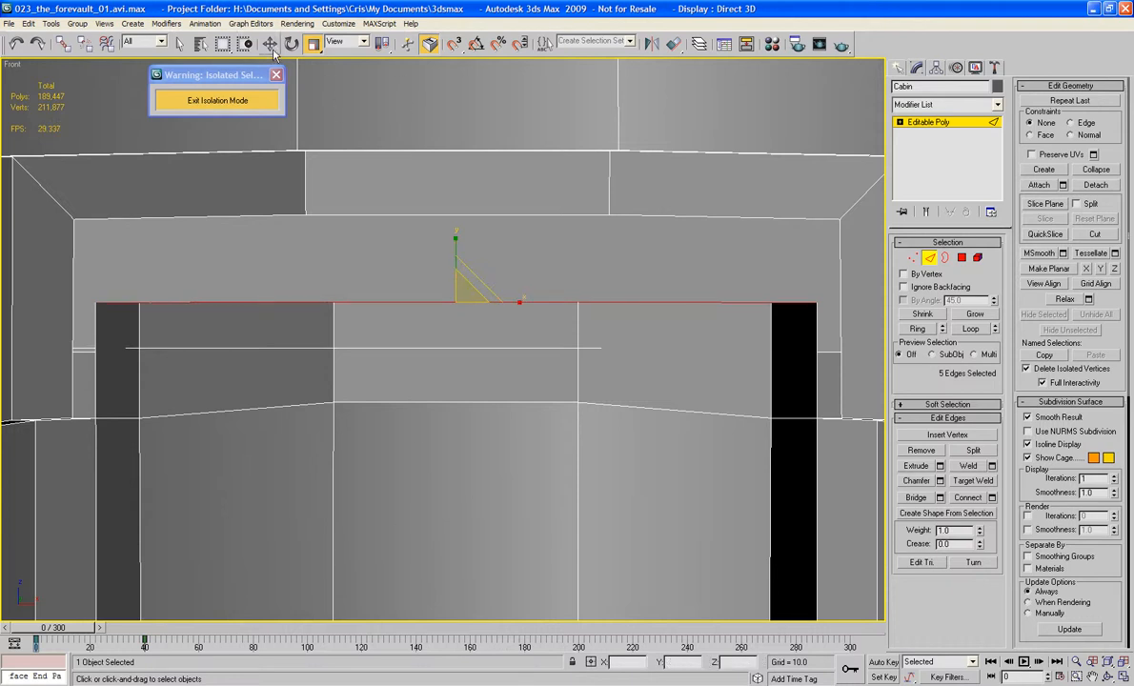
Step: Raise the flattened recess edges to the height of the frame's upper inner edge and leave edge editing
{"action": "key", "text": "w"}
{"action": "left_click_drag", "start_coordinate": [457, 254], "coordinate": [468, 168]}
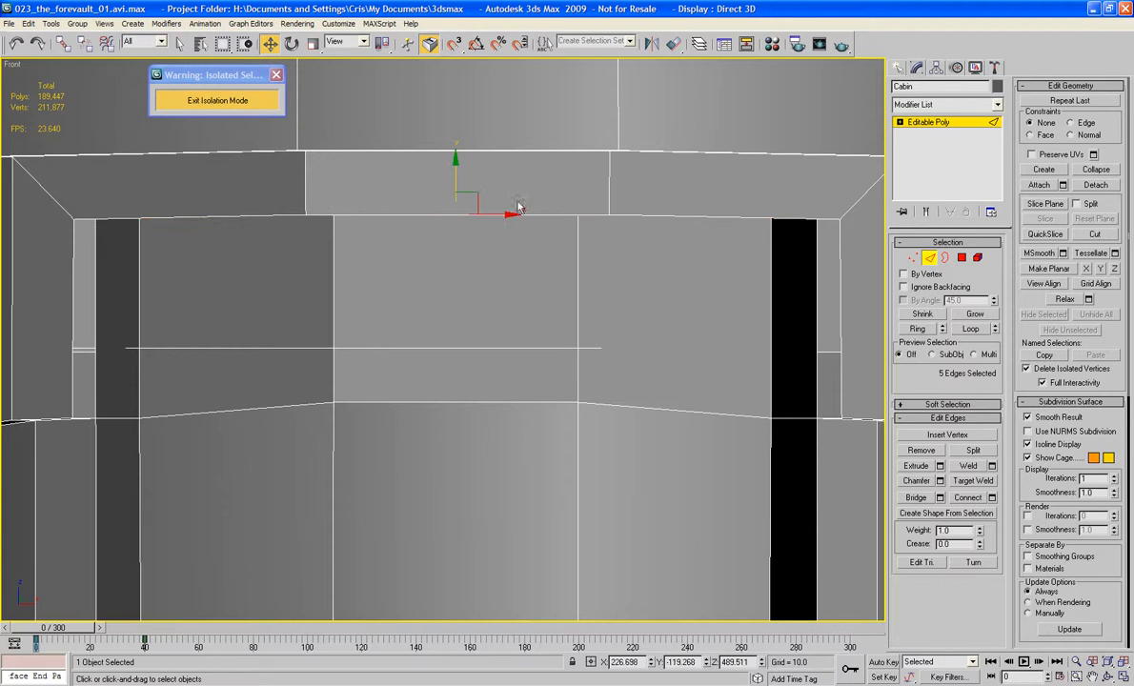
{"action": "left_click", "coordinate": [929, 257]}
Step: Bridge the middle upper inner edge of the frame to the matching top edge of the recessed wall
{"action": "key", "text": "p"}
{"action": "key", "text": "z"}
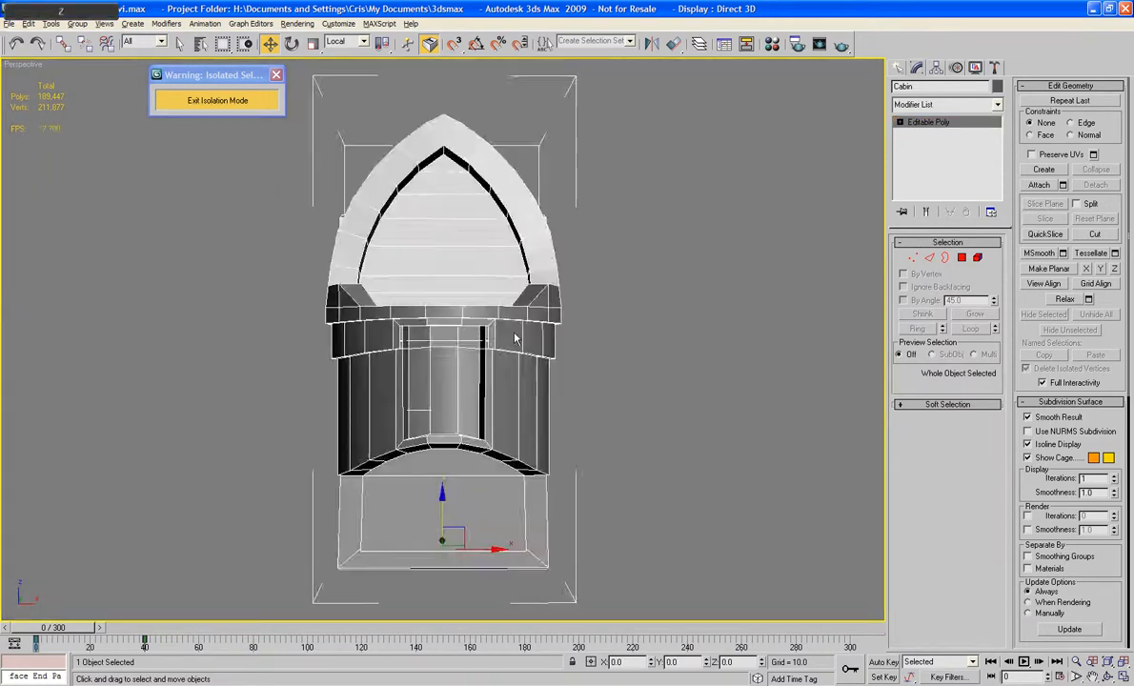
{"action": "middle_click_drag", "start_coordinate": [516, 331], "coordinate": [509, 382], "text": "alt"}
{"action": "scroll", "coordinate": [408, 321], "scroll_direction": "up", "scroll_amount": 8}
{"action": "left_click", "coordinate": [929, 257]}
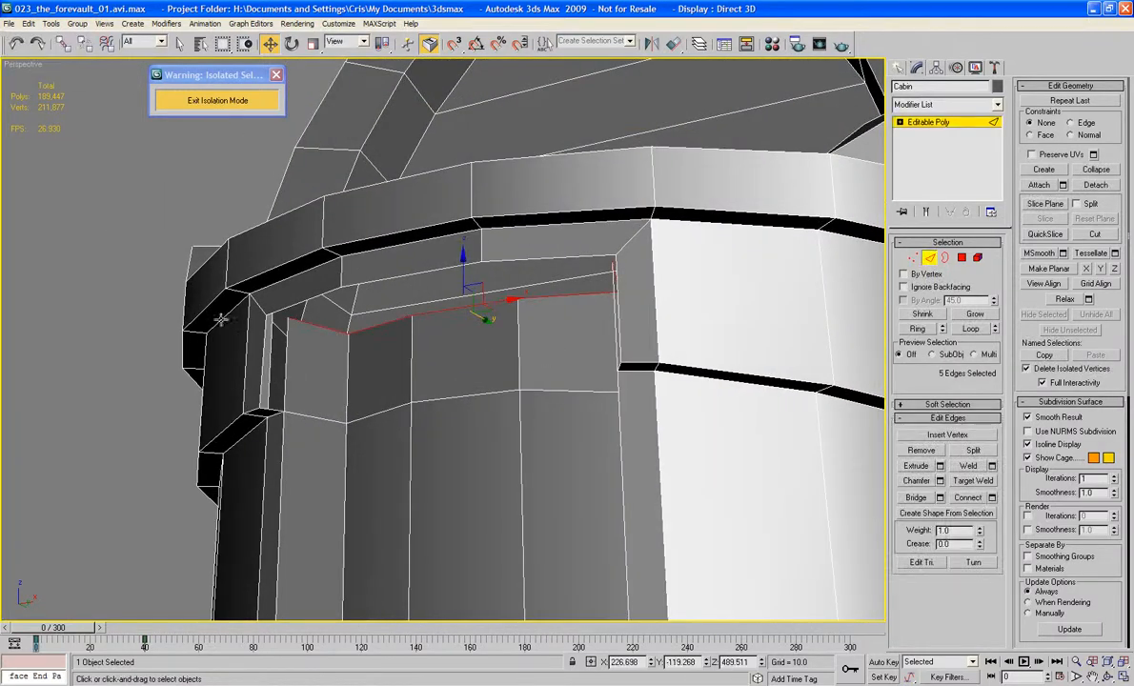
{"action": "left_click", "coordinate": [124, 321]}
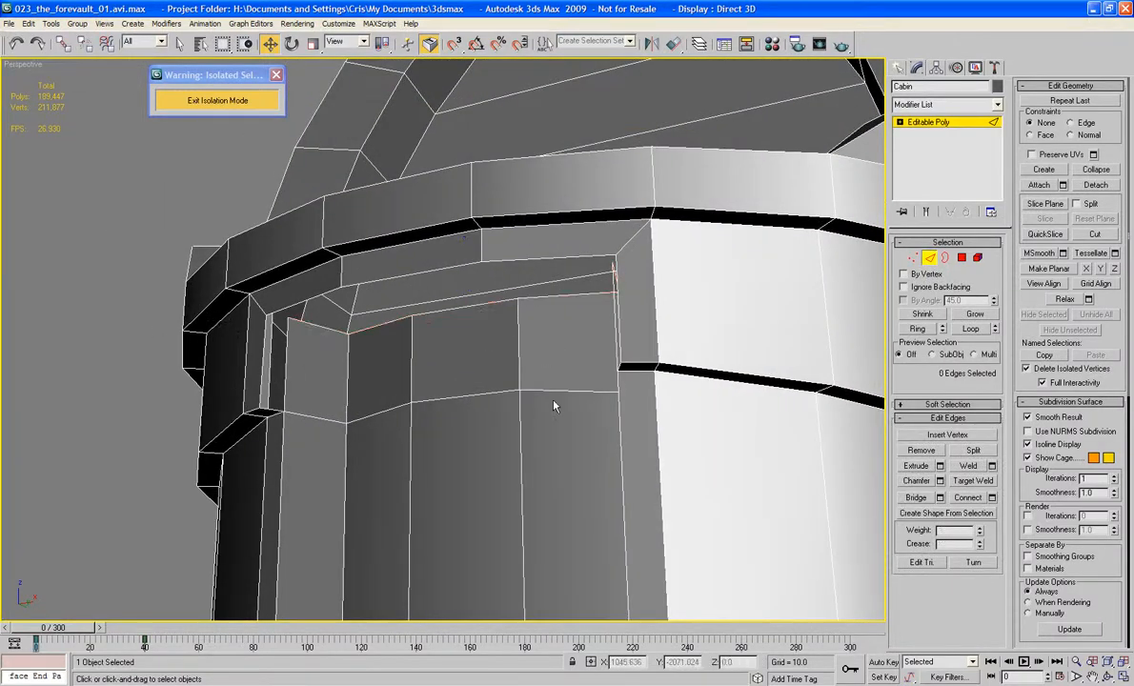
{"action": "left_click", "coordinate": [915, 499]}
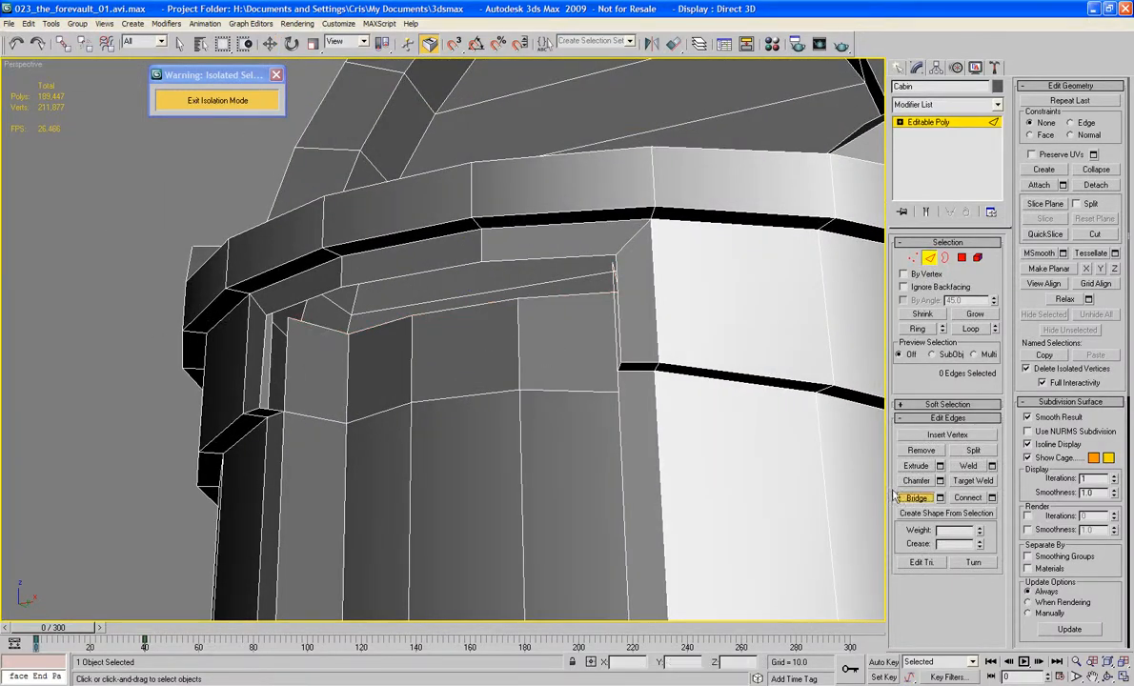
{"action": "left_click", "coordinate": [431, 270]}
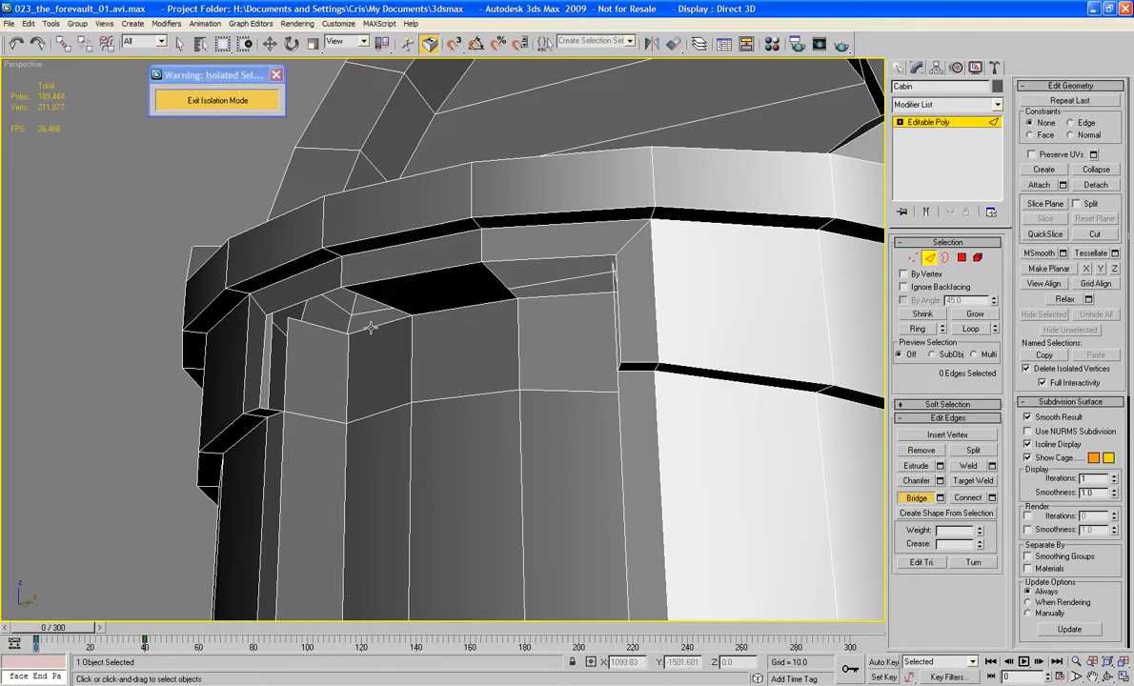
Step: Connect the two side edges of the bridged polygon with one segment, sliding the new edge close to the outer frame
{"action": "middle_click_drag", "start_coordinate": [370, 327], "coordinate": [329, 257], "text": "alt"}
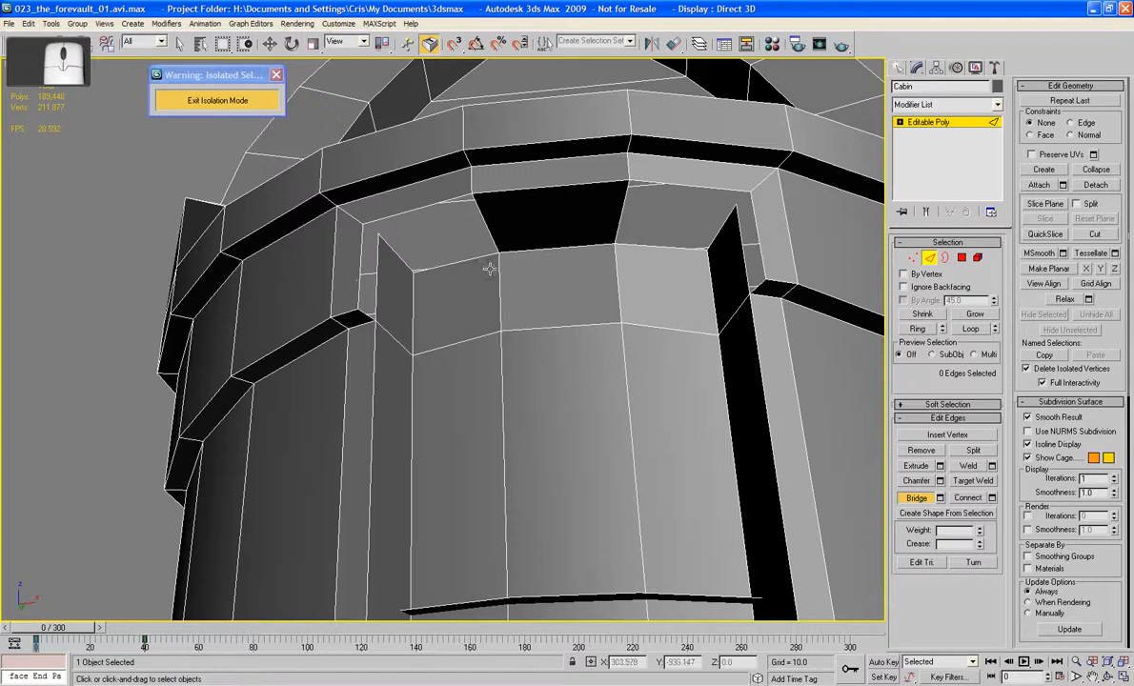
{"action": "scroll", "coordinate": [490, 269], "scroll_direction": "up", "scroll_amount": 4}
{"action": "middle_click_drag", "start_coordinate": [467, 290], "coordinate": [436, 362]}
{"action": "middle_click_drag", "start_coordinate": [698, 300], "coordinate": [642, 296]}
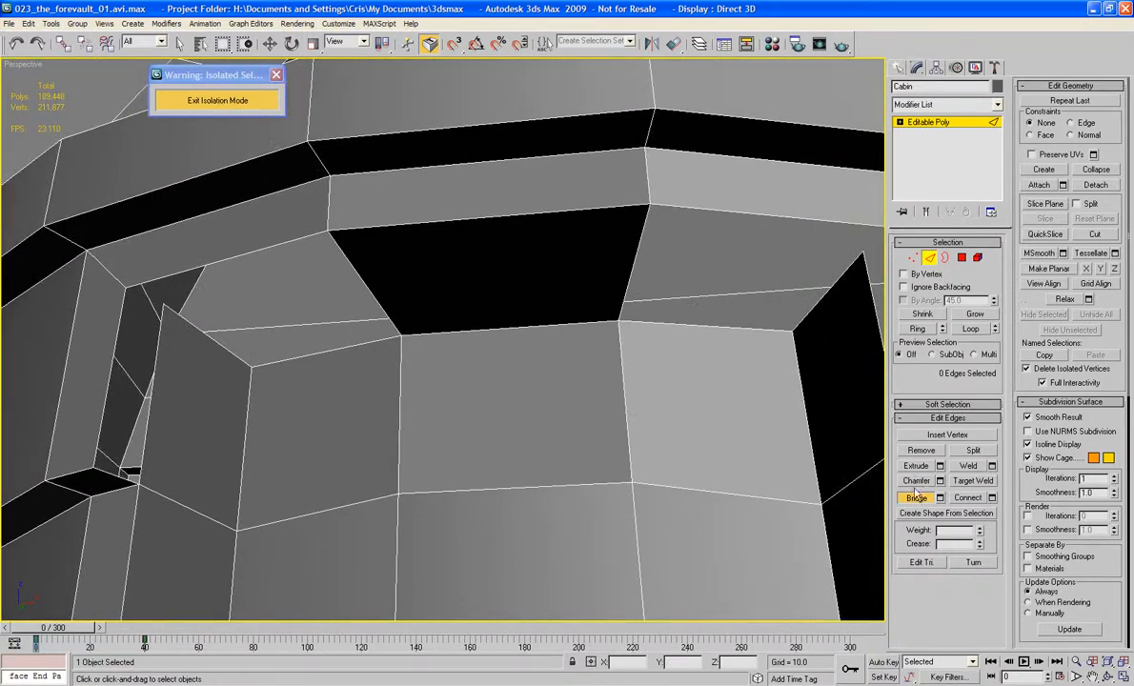
{"action": "key", "text": "w"}
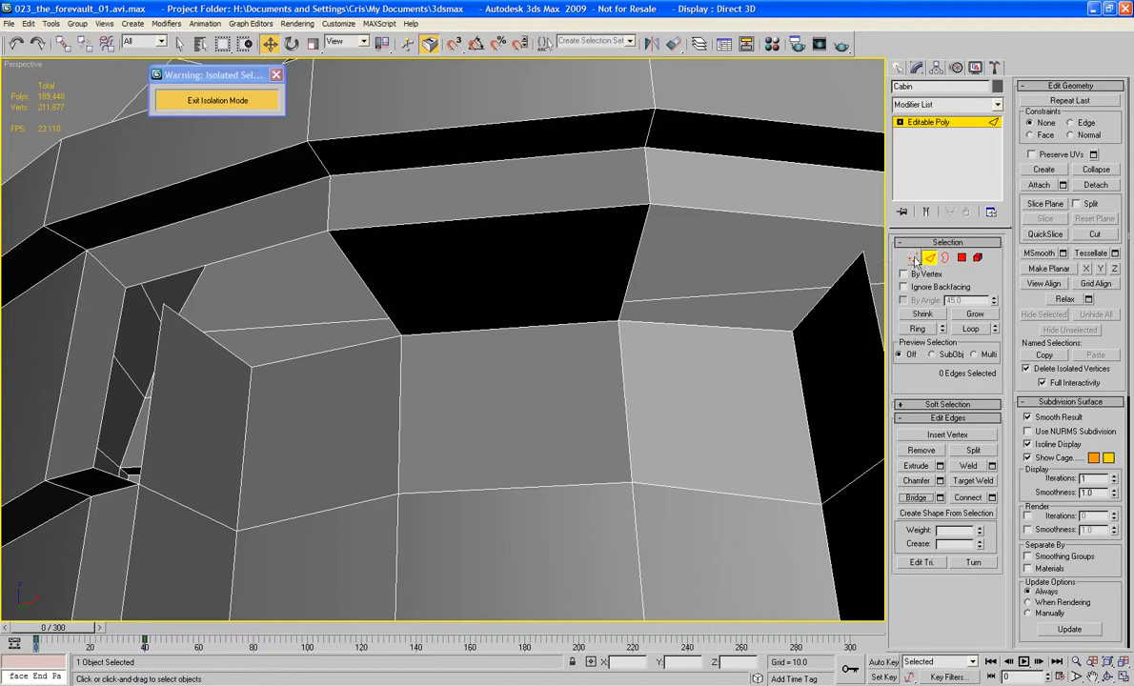
{"action": "left_click", "coordinate": [636, 253]}
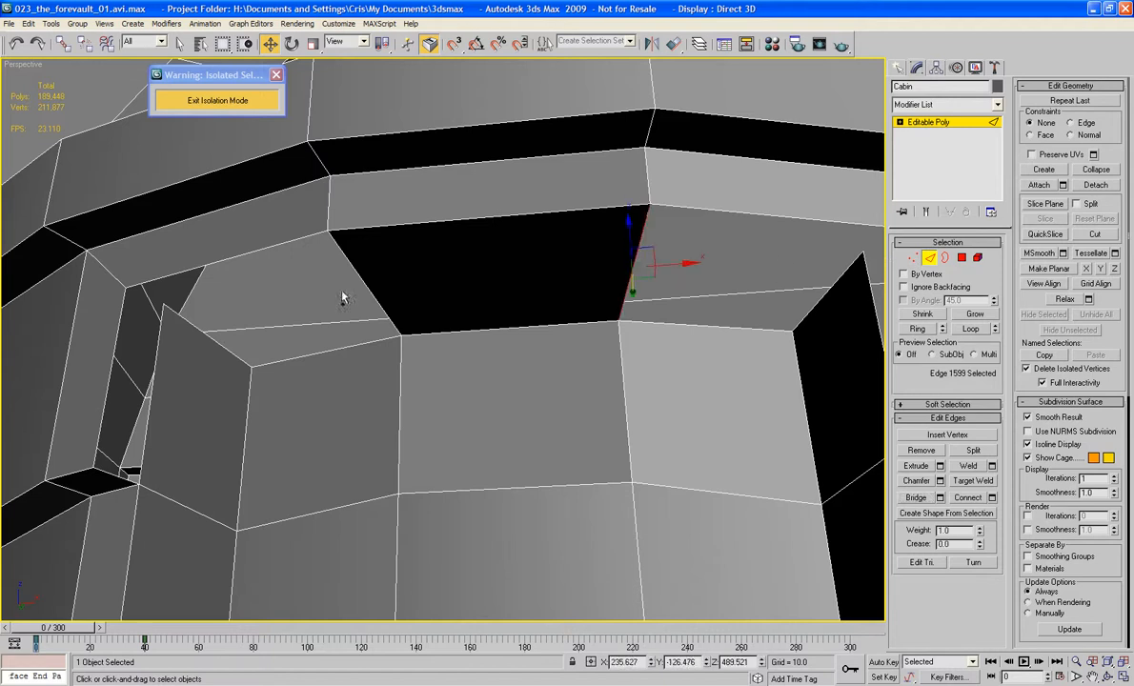
{"action": "left_click", "coordinate": [358, 273], "text": "ctrl"}
{"action": "middle_click_drag", "start_coordinate": [400, 265], "coordinate": [714, 388], "text": "alt"}
{"action": "left_click", "coordinate": [991, 497]}
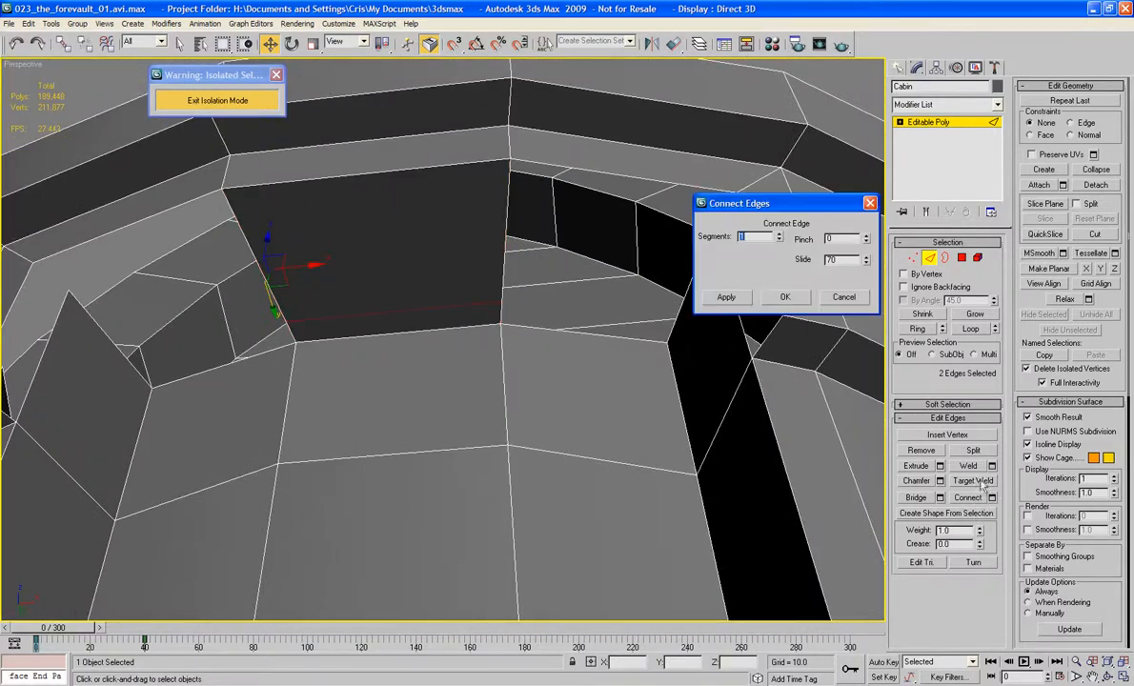
{"action": "left_click_drag", "start_coordinate": [866, 262], "coordinate": [866, 264]}
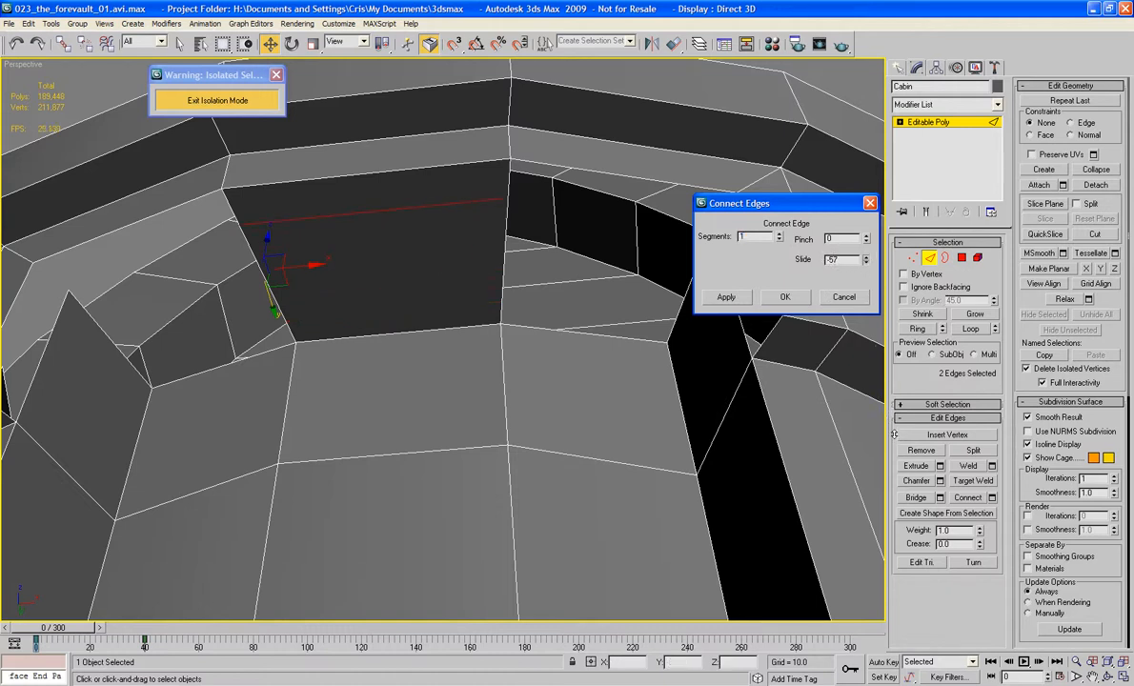
{"action": "left_click", "coordinate": [784, 297]}
{"action": "middle_click_drag", "start_coordinate": [641, 304], "coordinate": [682, 277]}
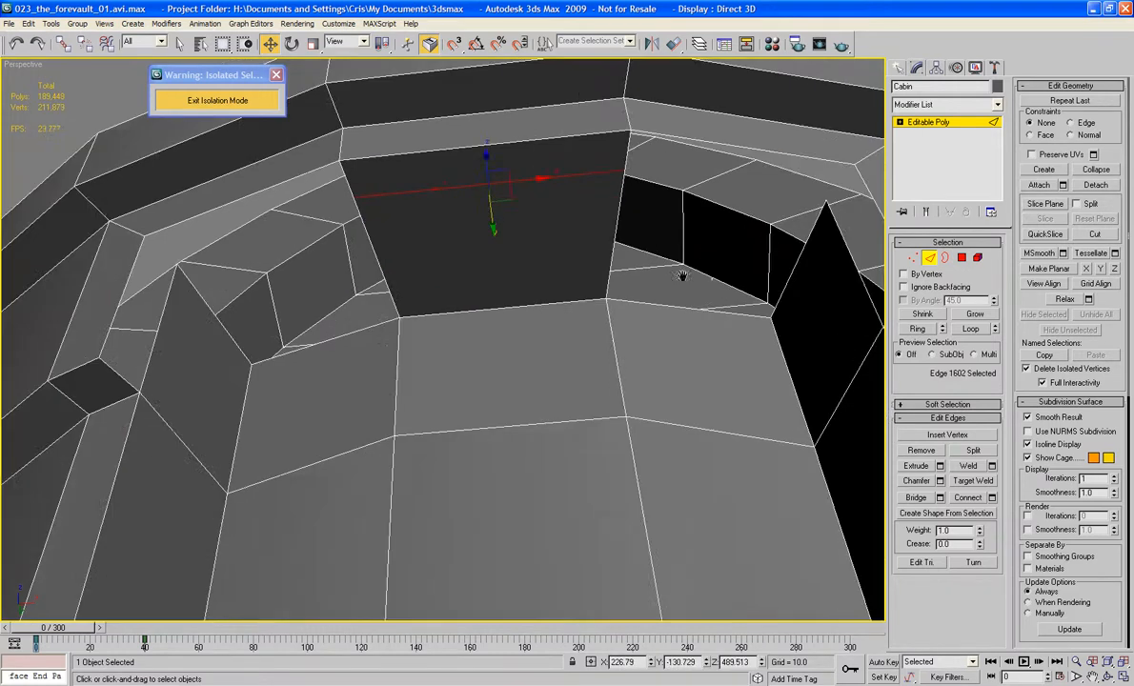
{"action": "left_click", "coordinate": [781, 151]}
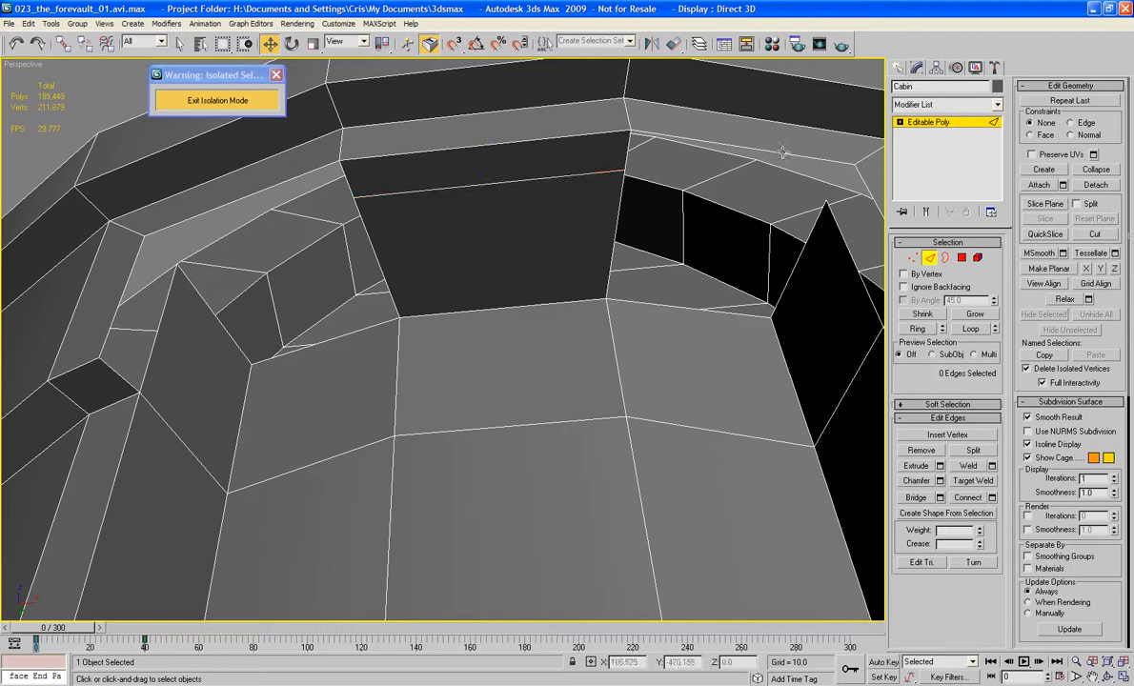
Step: Bridge both lower side edges of the middle ceiling polygon to the facing edges of the recess's side walls
{"action": "left_click", "coordinate": [919, 498]}
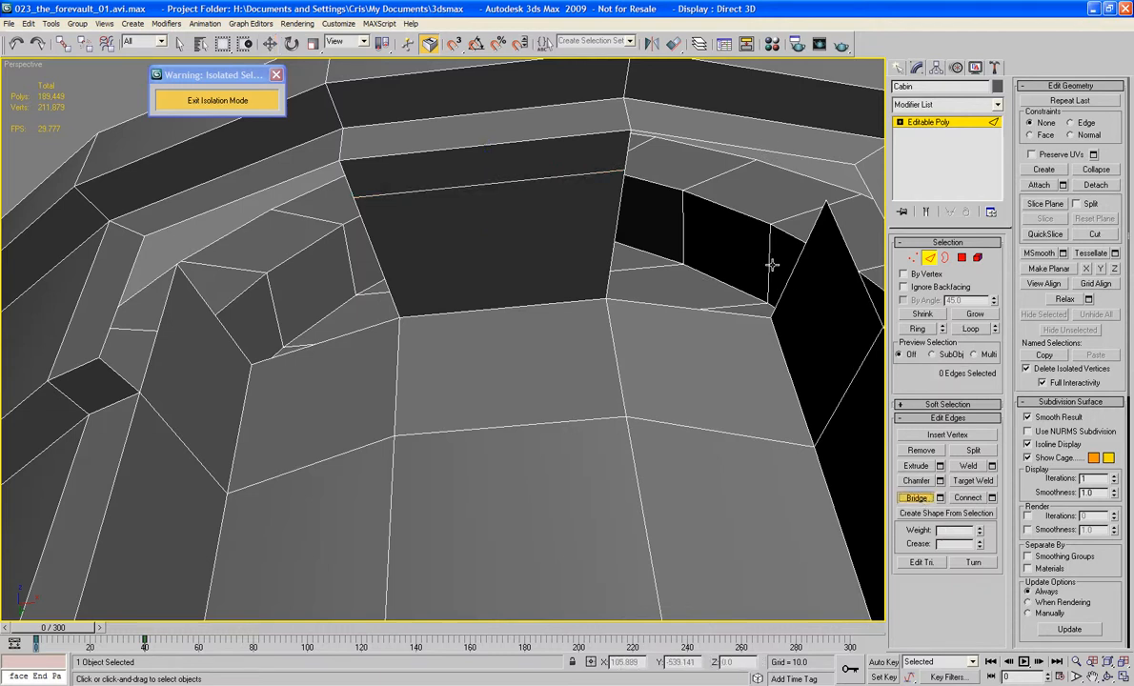
{"action": "left_click", "coordinate": [781, 289]}
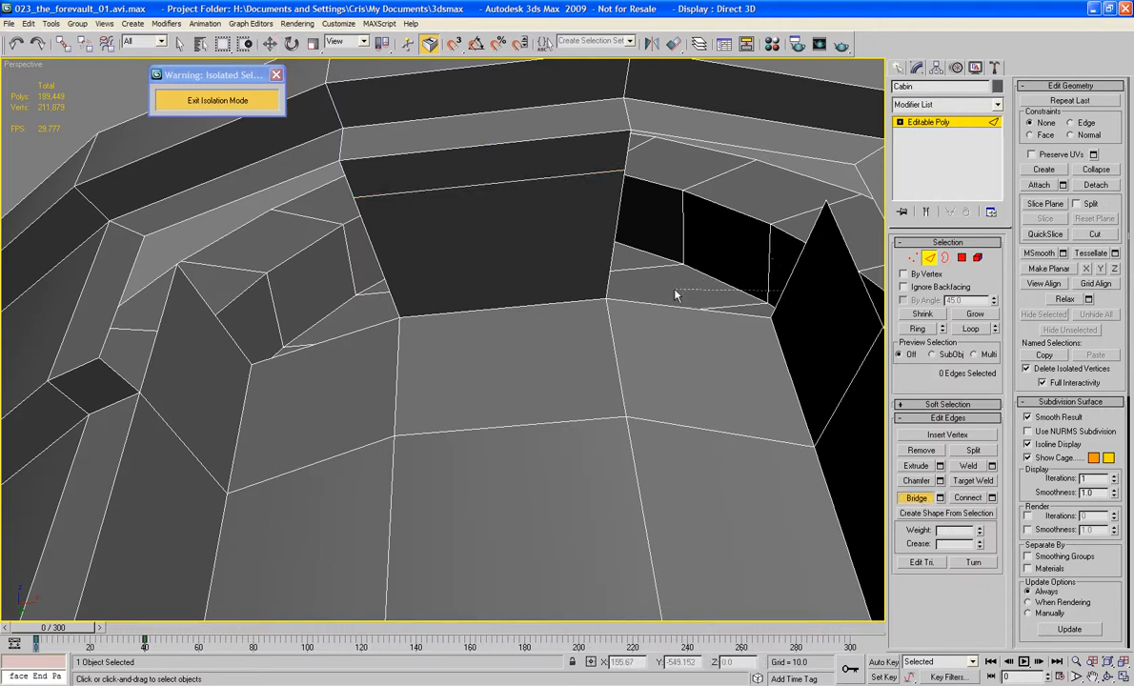
{"action": "left_click", "coordinate": [603, 266]}
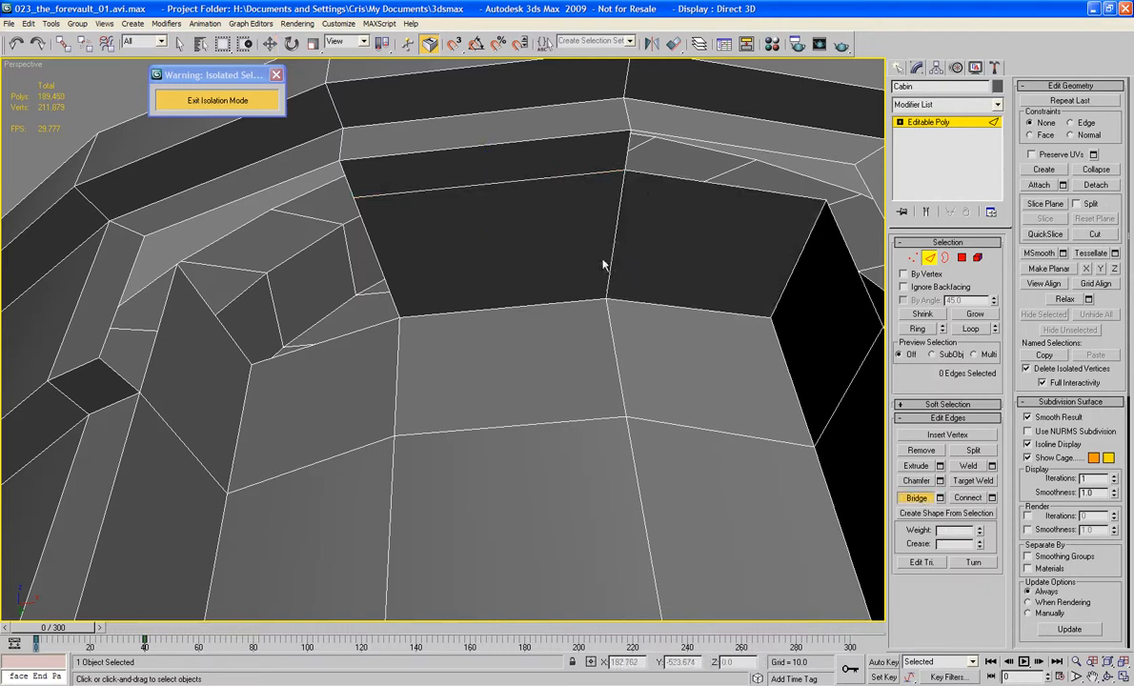
{"action": "left_click", "coordinate": [225, 327]}
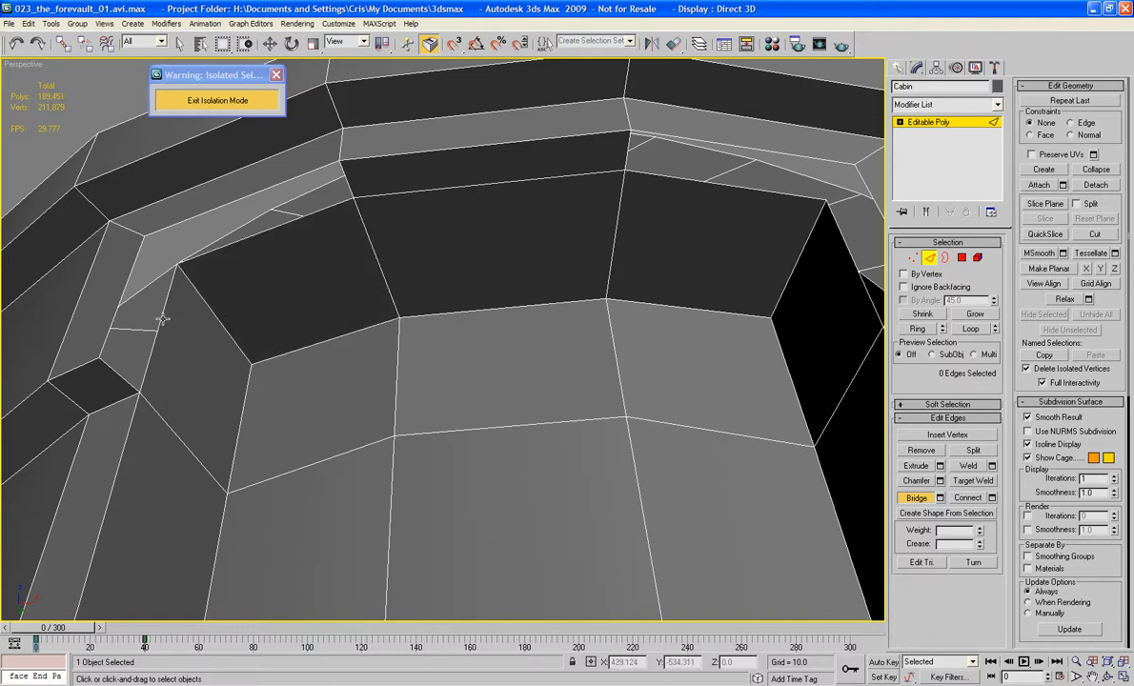
Step: Bridge the remaining open edges along the frame's upper corners and both sides to close the narrow strip around the recess
{"action": "left_click", "coordinate": [124, 292]}
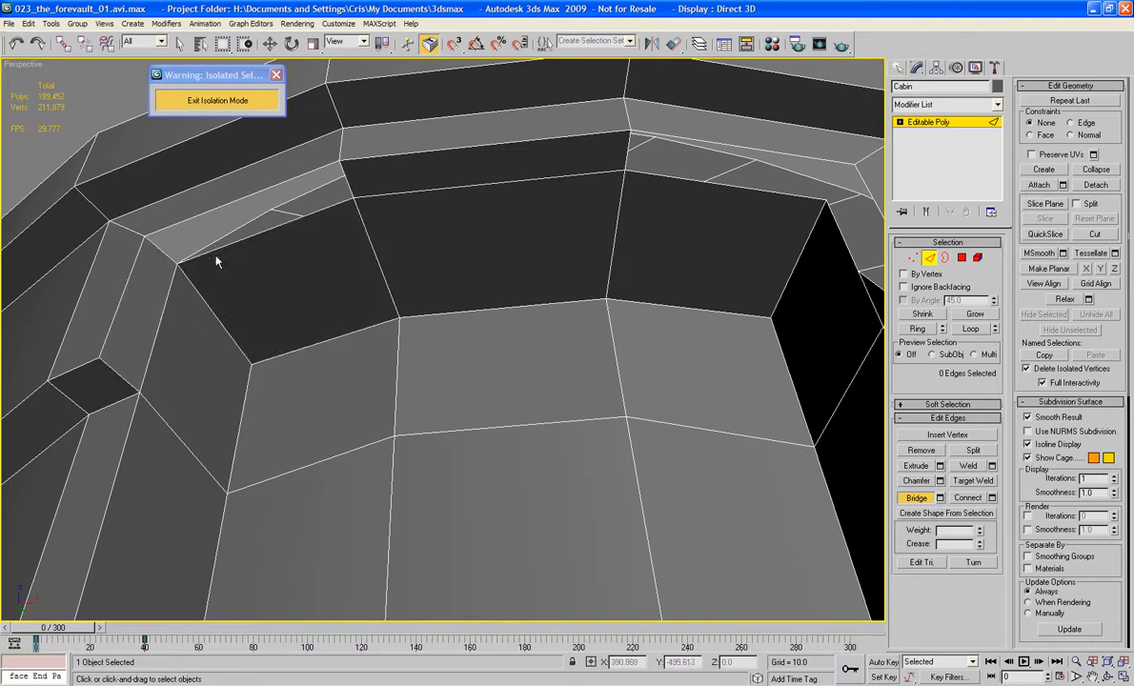
{"action": "left_click", "coordinate": [217, 249]}
{"action": "left_click", "coordinate": [213, 213]}
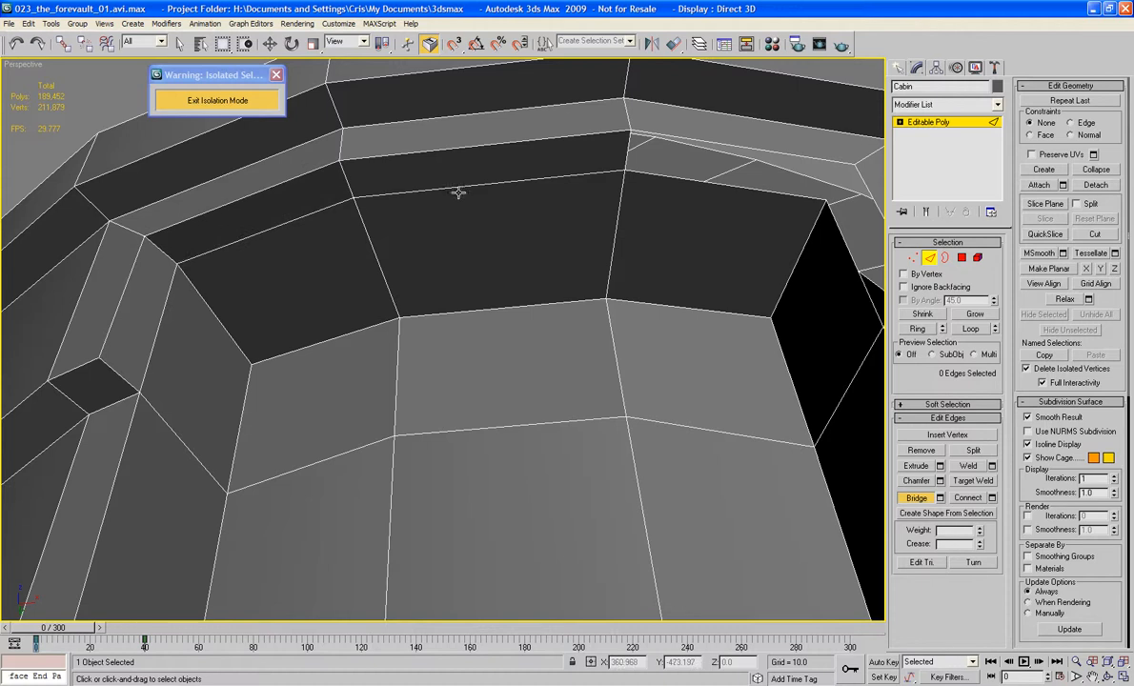
{"action": "left_click", "coordinate": [739, 150]}
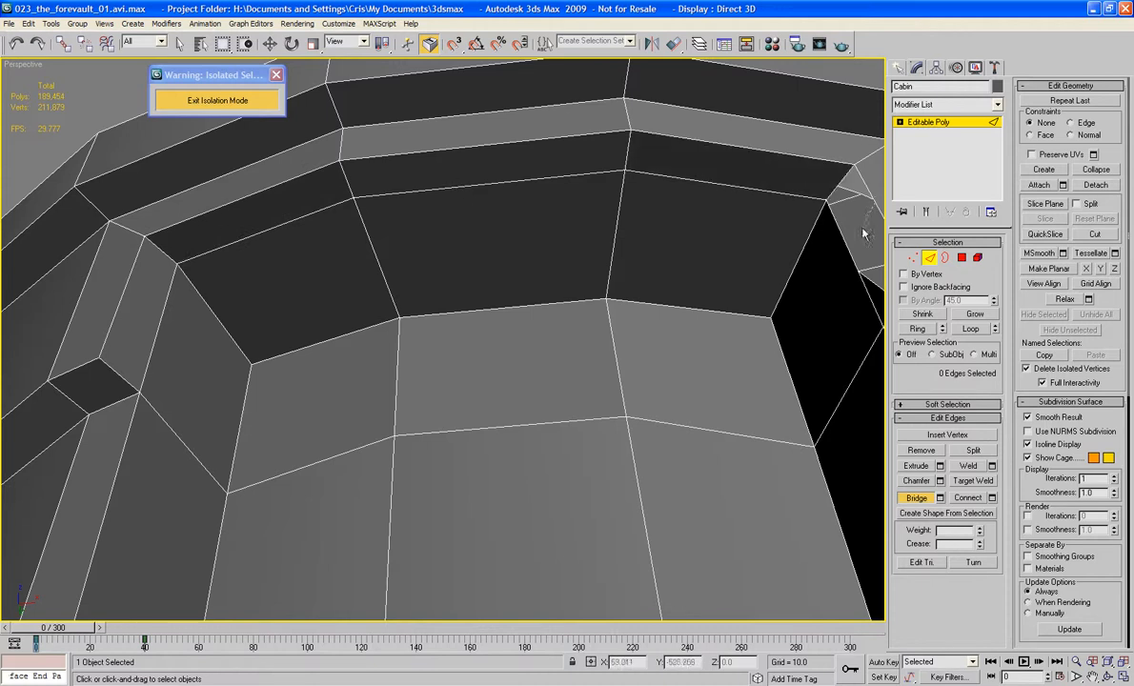
{"action": "left_click", "coordinate": [846, 249]}
Step: Select the ring of ten short edges around the recess's inner depth and connect it with one segment at slide 0
{"action": "middle_click_drag", "start_coordinate": [753, 267], "coordinate": [574, 276]}
{"action": "scroll", "coordinate": [575, 276], "scroll_direction": "down", "scroll_amount": 5}
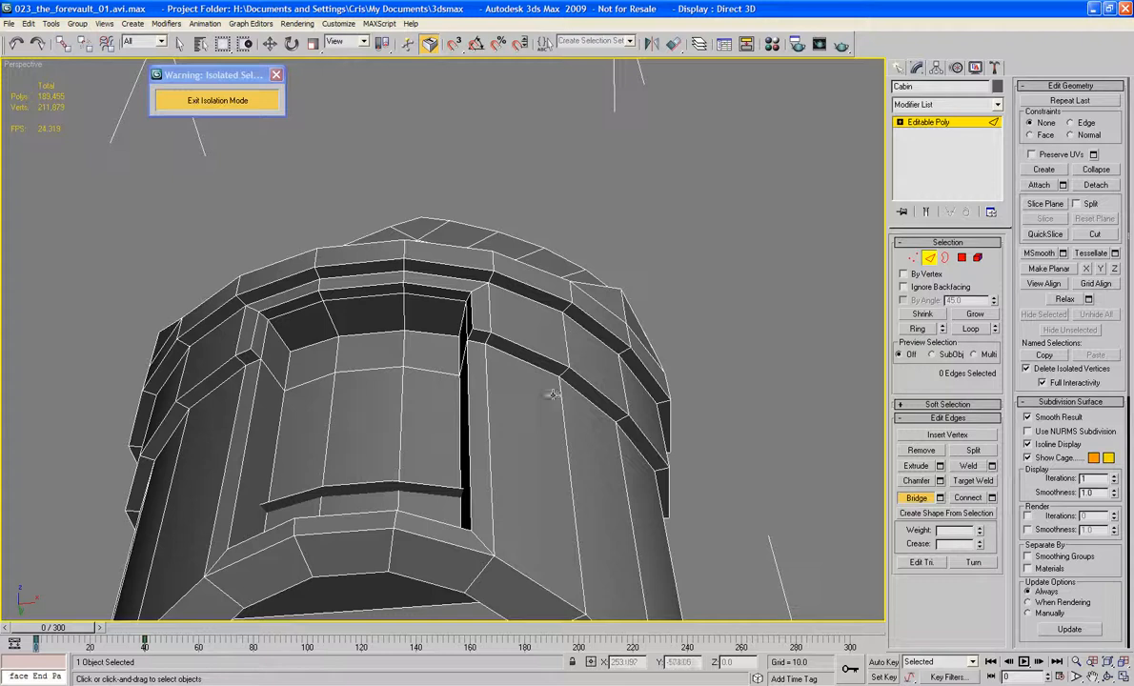
{"action": "middle_click_drag", "start_coordinate": [547, 409], "coordinate": [590, 456], "text": "alt"}
{"action": "middle_click_drag", "start_coordinate": [569, 503], "coordinate": [580, 279]}
{"action": "scroll", "coordinate": [524, 266], "scroll_direction": "up", "scroll_amount": 3}
{"action": "middle_click_drag", "start_coordinate": [537, 312], "coordinate": [626, 373], "text": "alt"}
{"action": "scroll", "coordinate": [589, 456], "scroll_direction": "up", "scroll_amount": 3}
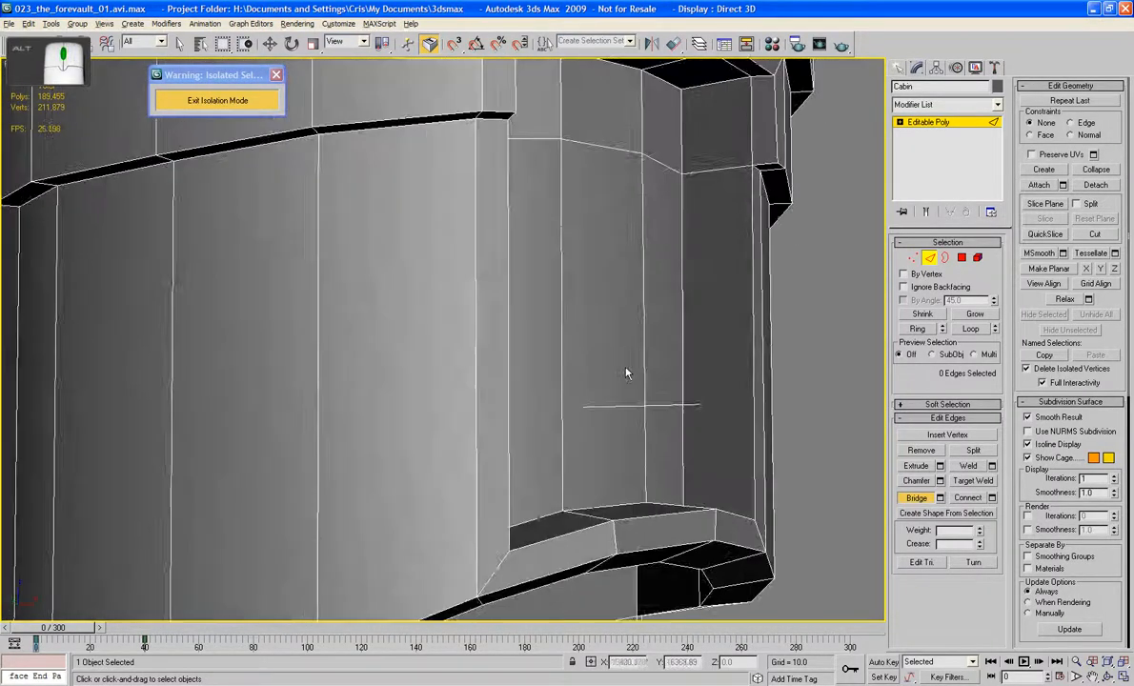
{"action": "key", "text": "w"}
{"action": "left_click", "coordinate": [714, 172]}
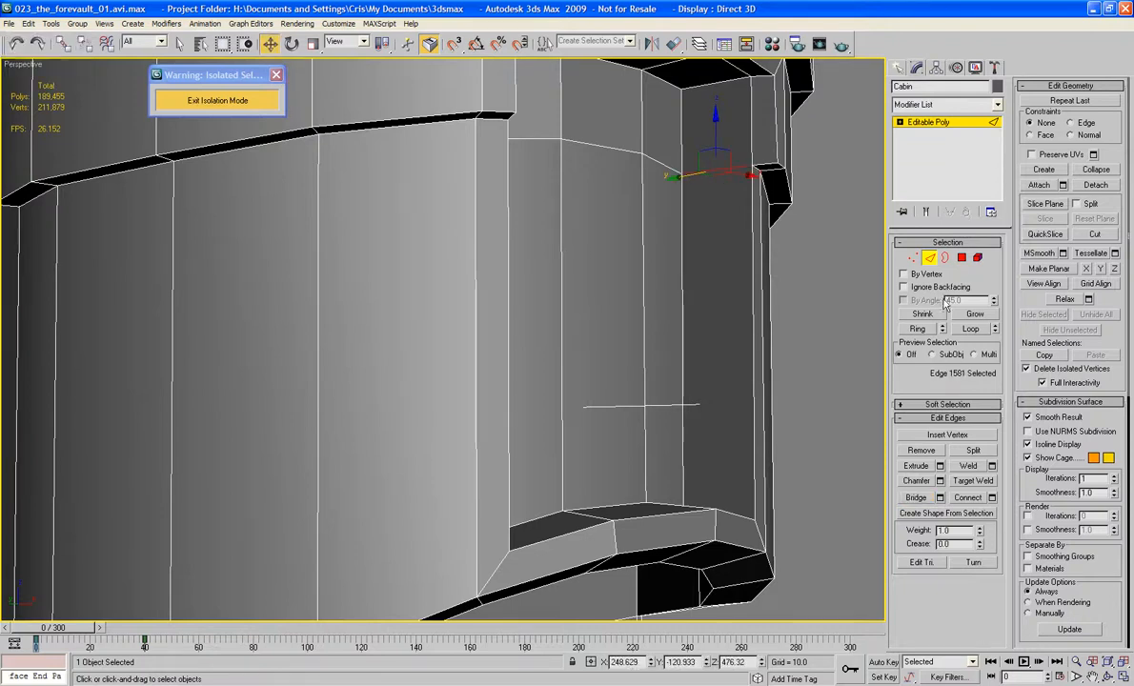
{"action": "left_click", "coordinate": [918, 330]}
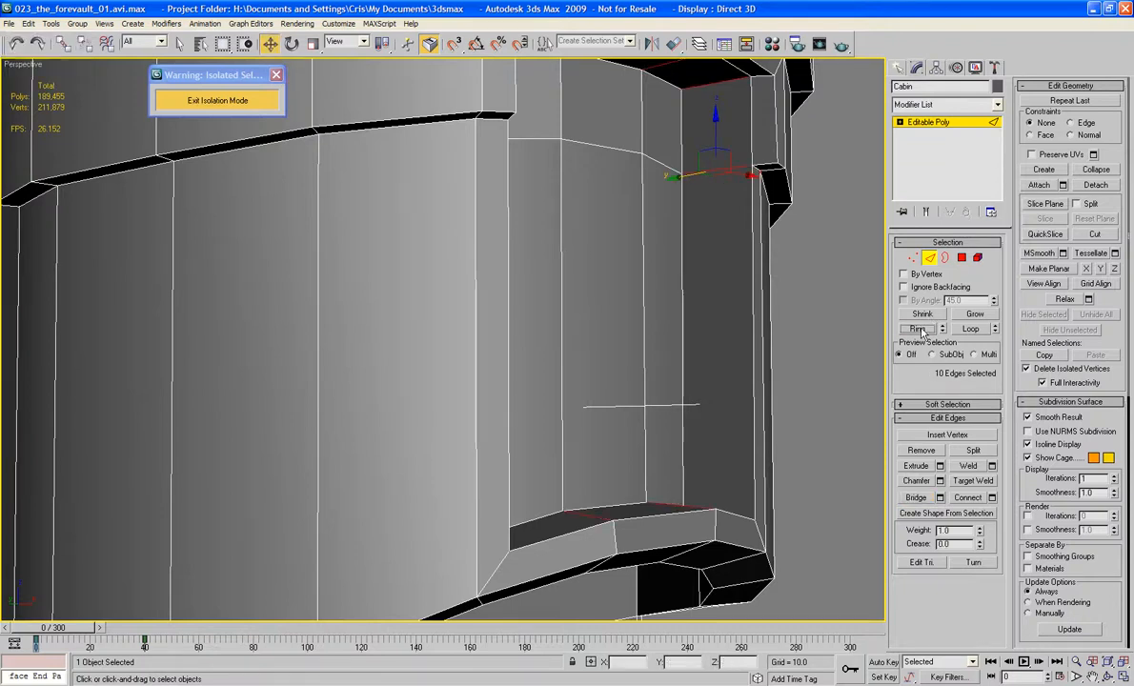
{"action": "left_click", "coordinate": [991, 497]}
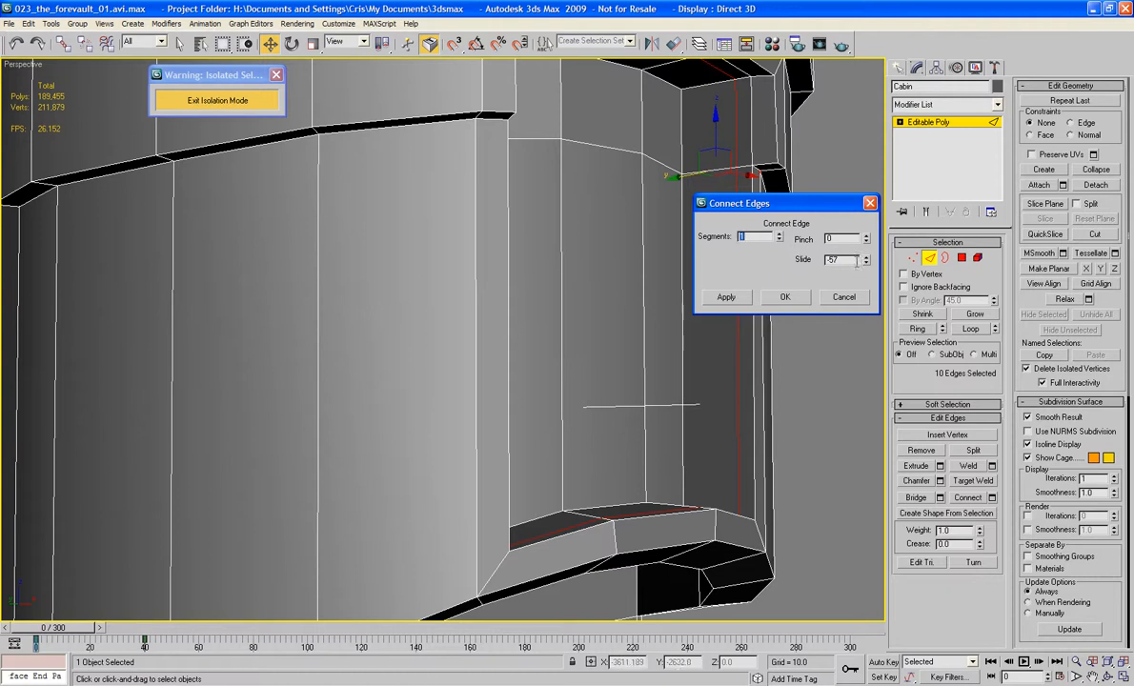
{"action": "type", "text": "0"}
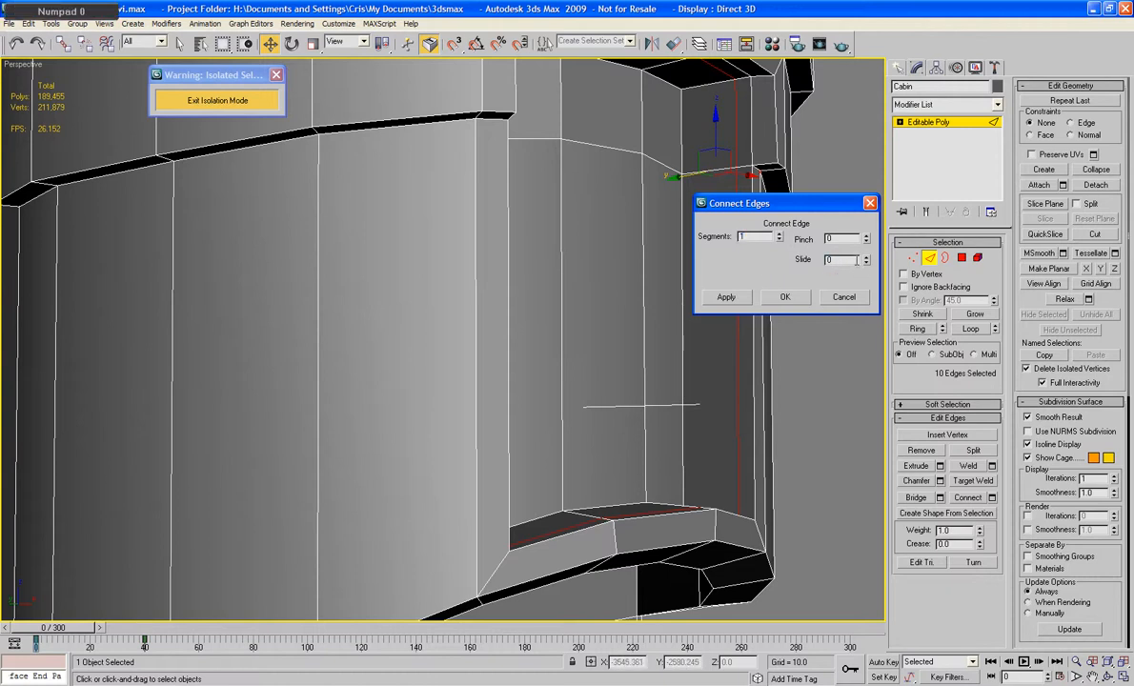
{"action": "key", "text": "Tab"}
{"action": "left_click", "coordinate": [785, 297]}
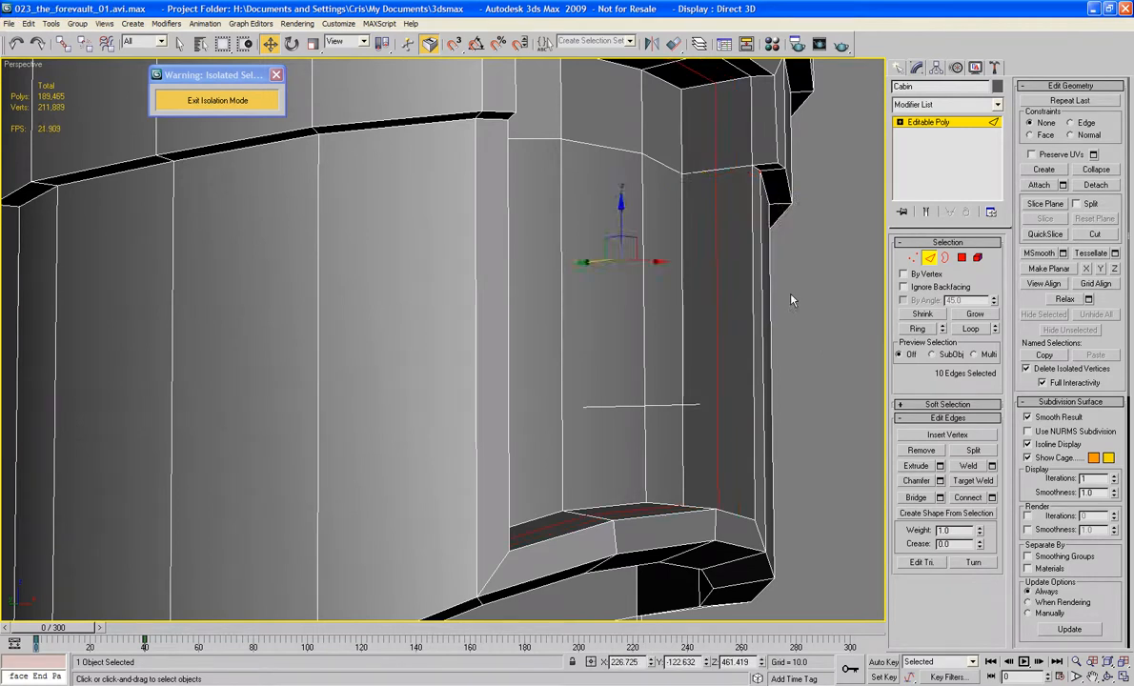
Step: Select the ring of vertical edges around the cabin's lower wall and recess, and connect it with a horizontal edge loop
{"action": "middle_click_drag", "start_coordinate": [625, 330], "coordinate": [669, 380], "text": "alt"}
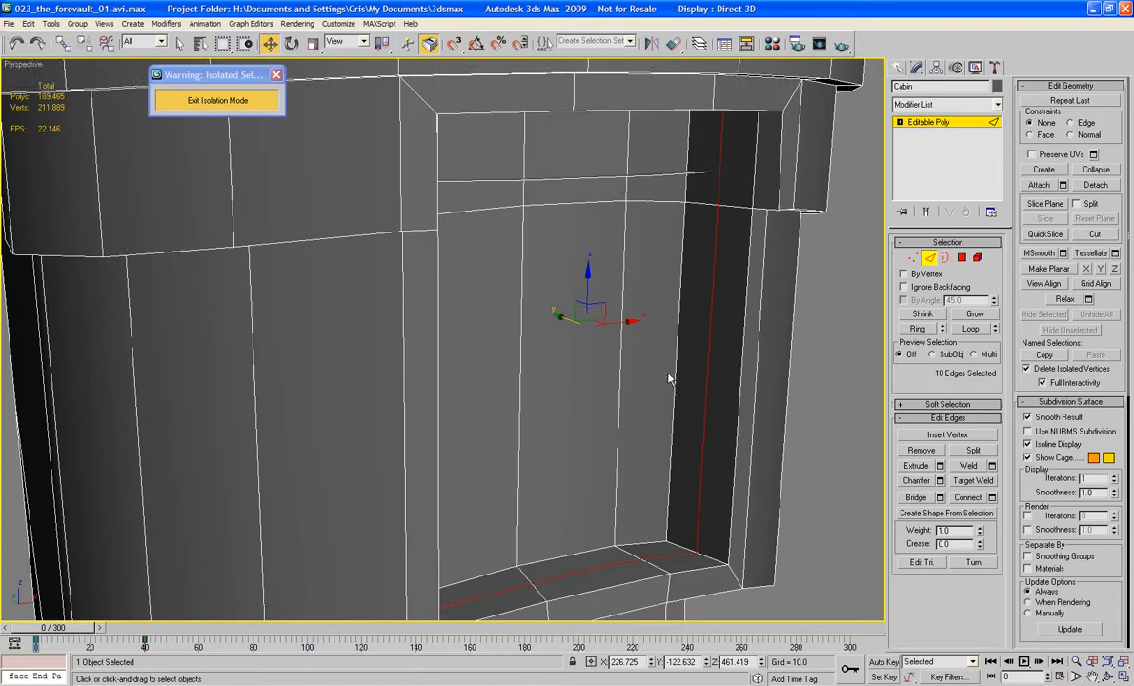
{"action": "left_click", "coordinate": [674, 382]}
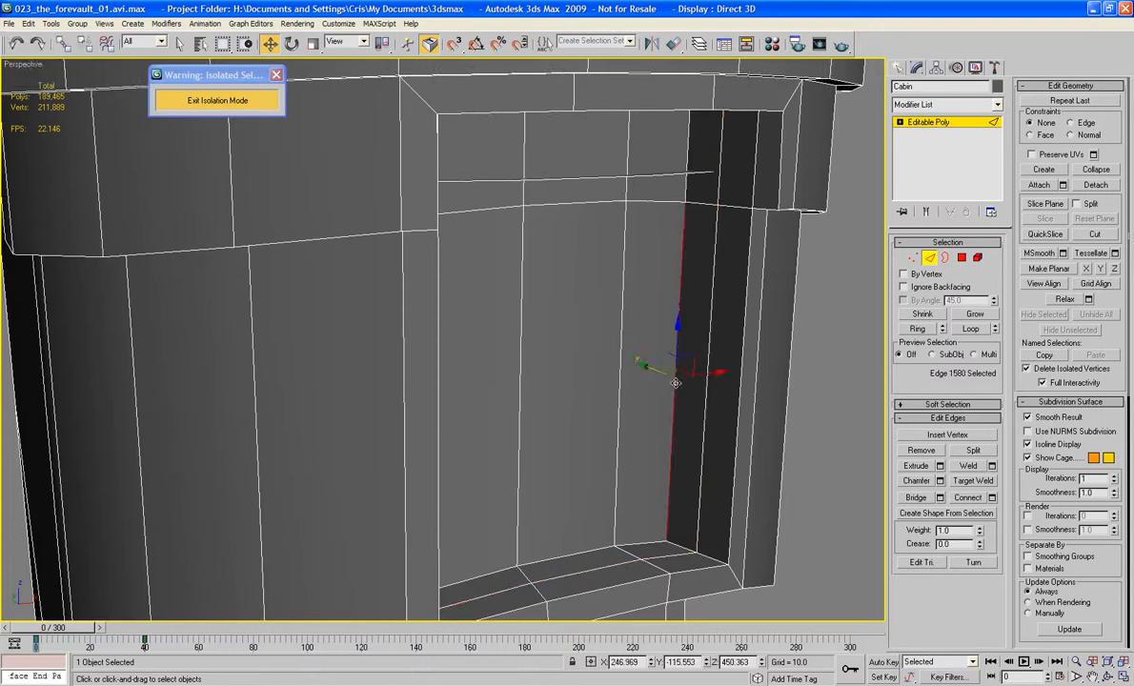
{"action": "left_click", "coordinate": [933, 328]}
{"action": "middle_click_drag", "start_coordinate": [593, 400], "coordinate": [636, 373], "text": "alt"}
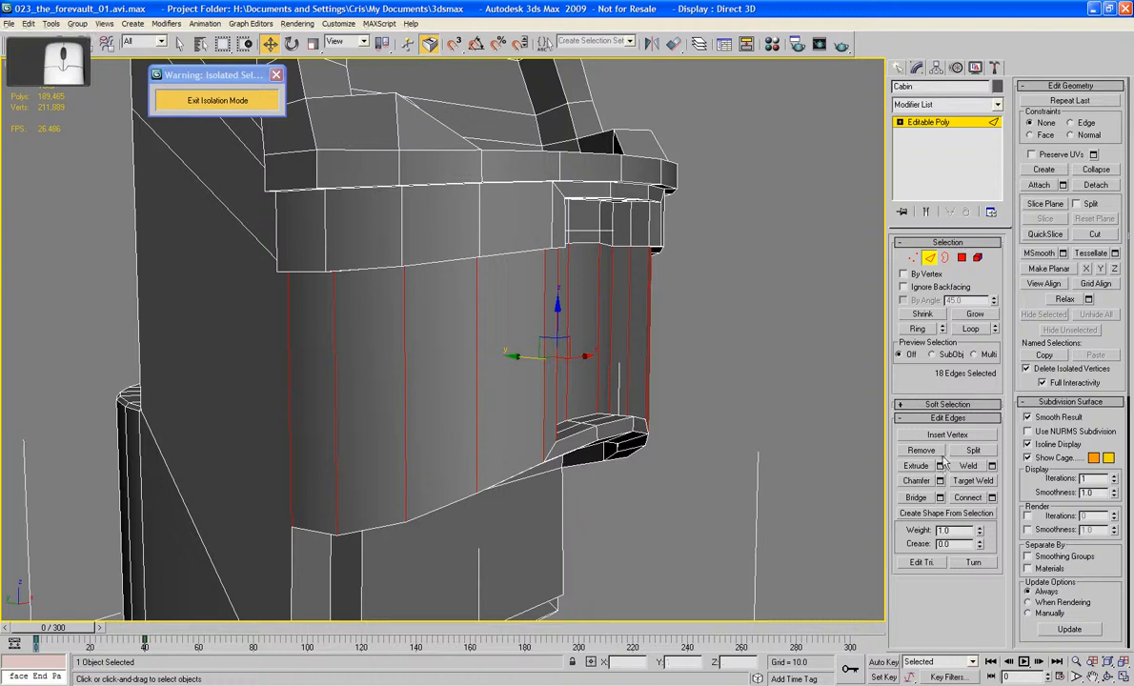
{"action": "left_click", "coordinate": [725, 311]}
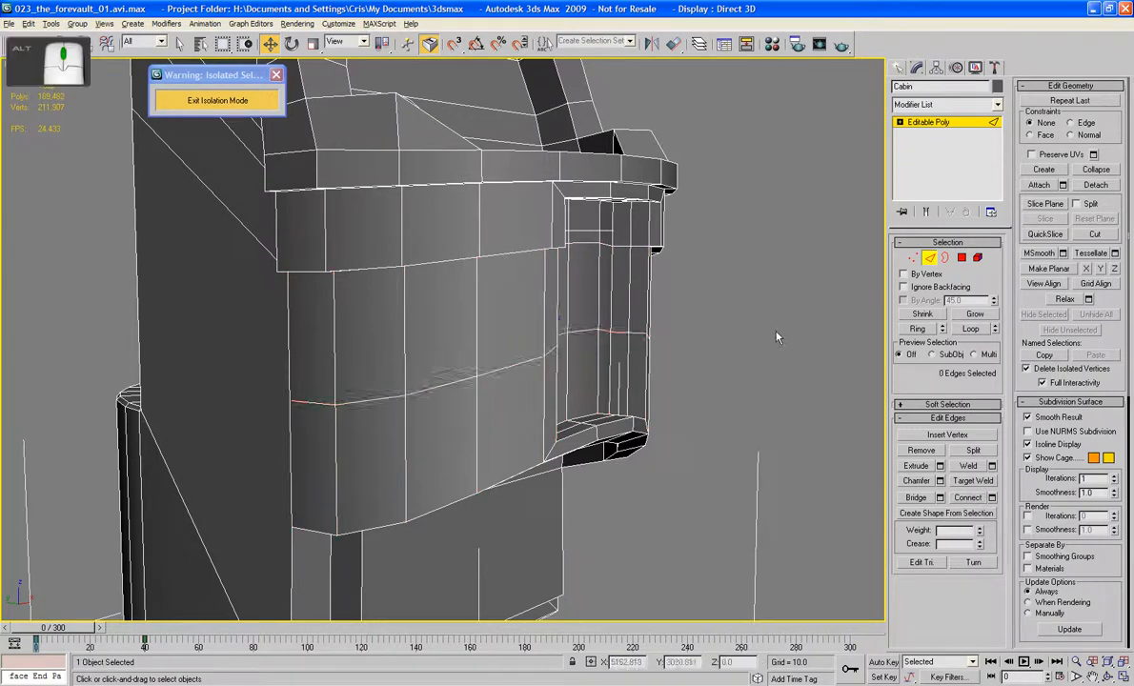
Step: Select the seven horizontal loop edges across the recess's back and side walls and scale them vertically to level them
{"action": "middle_click_drag", "start_coordinate": [725, 311], "coordinate": [693, 296], "text": "alt"}
{"action": "scroll", "coordinate": [686, 334], "scroll_direction": "up", "scroll_amount": 3}
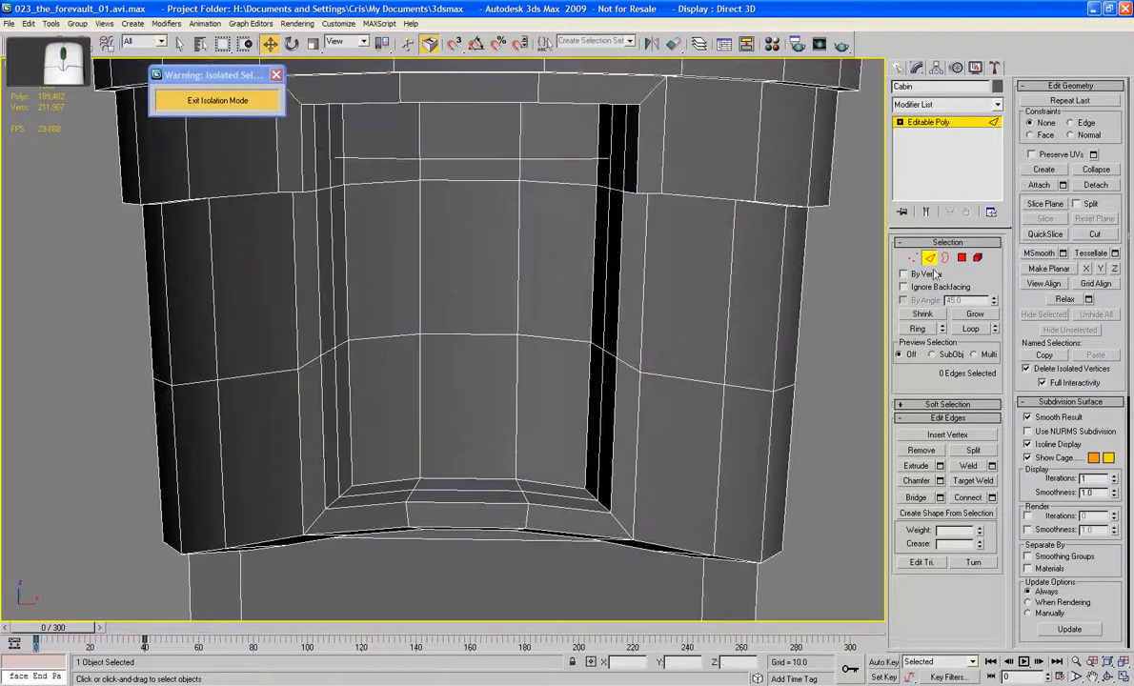
{"action": "left_click", "coordinate": [538, 336]}
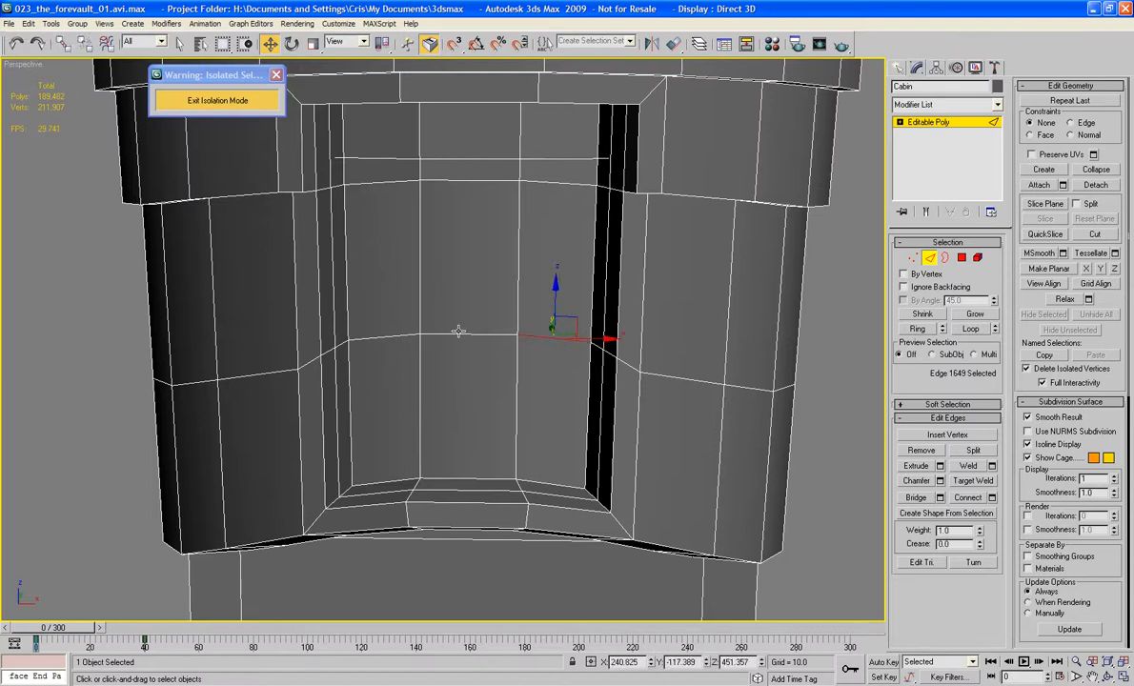
{"action": "double_click", "coordinate": [458, 334]}
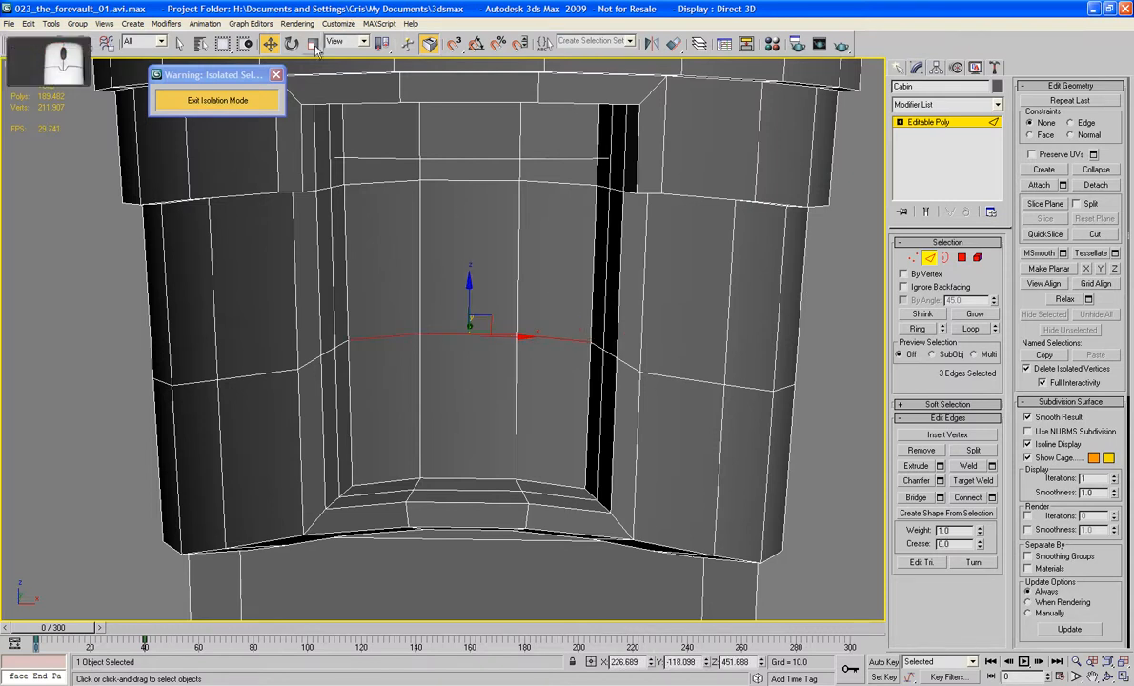
{"action": "left_click", "coordinate": [343, 344], "text": "ctrl"}
{"action": "left_click", "coordinate": [330, 350], "text": "ctrl"}
{"action": "middle_click_drag", "start_coordinate": [505, 363], "coordinate": [540, 365], "text": "alt"}
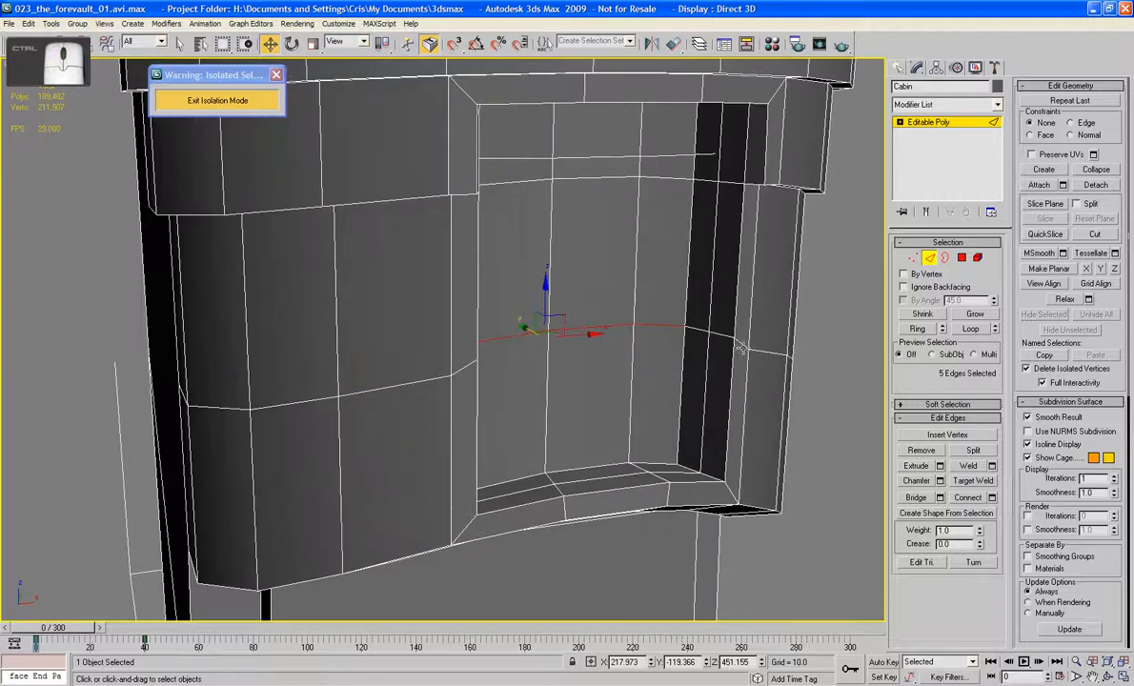
{"action": "left_click", "coordinate": [715, 331], "text": "ctrl"}
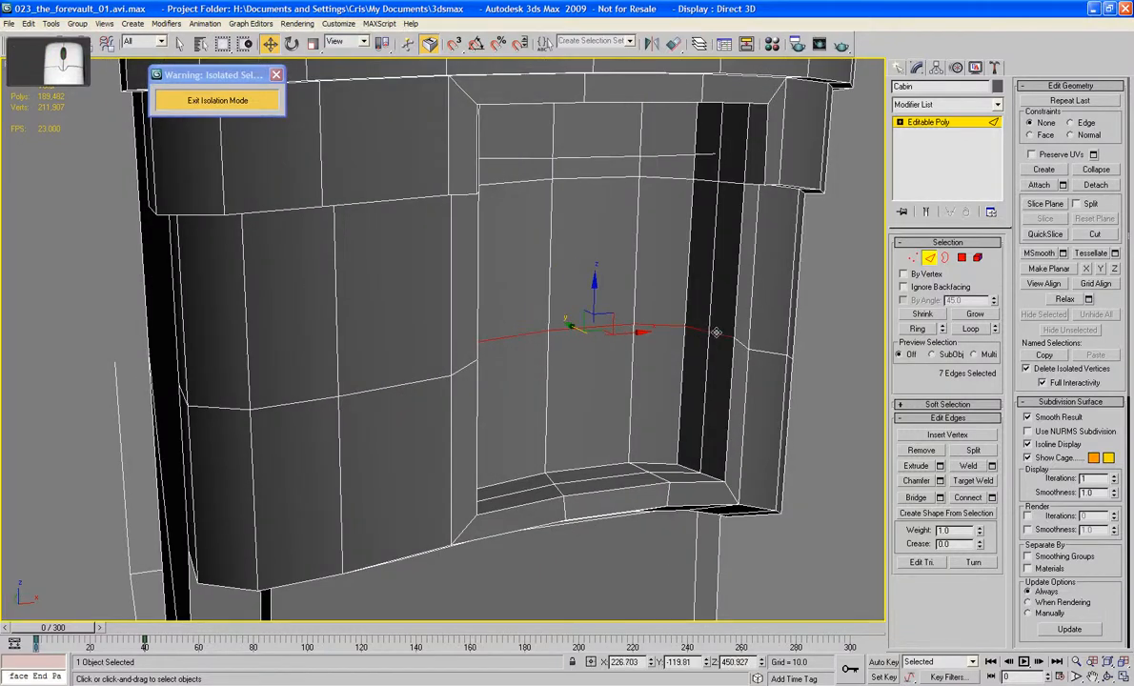
{"action": "key", "text": "r"}
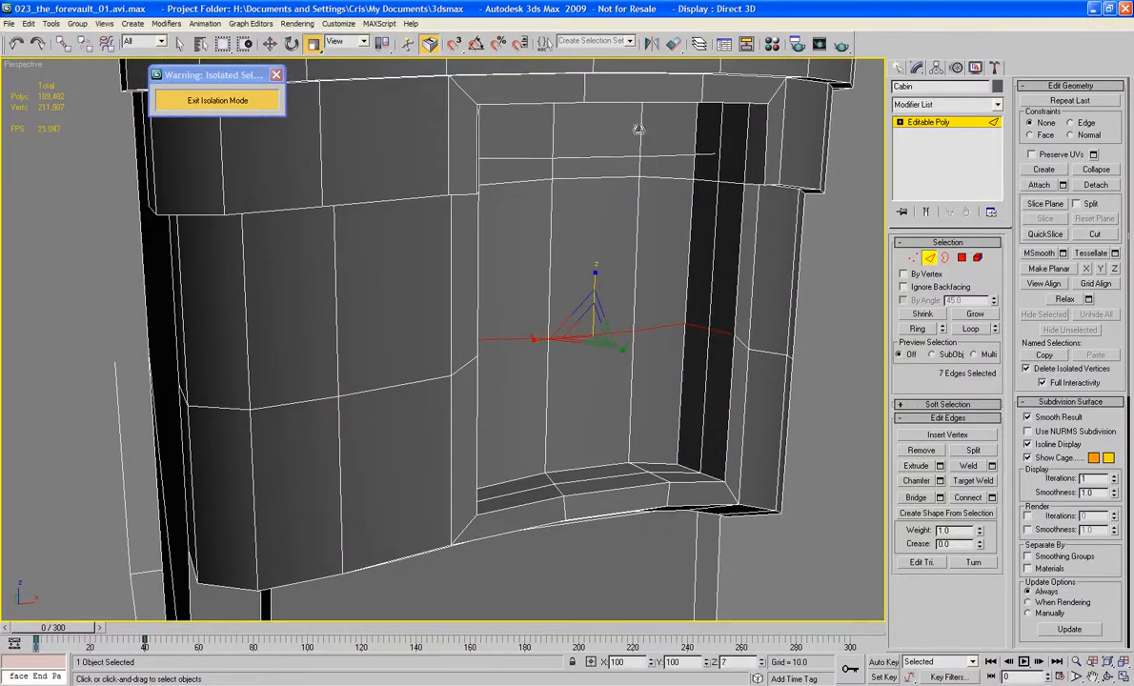
{"action": "middle_click_drag", "start_coordinate": [676, 172], "coordinate": [876, 312], "text": "alt"}
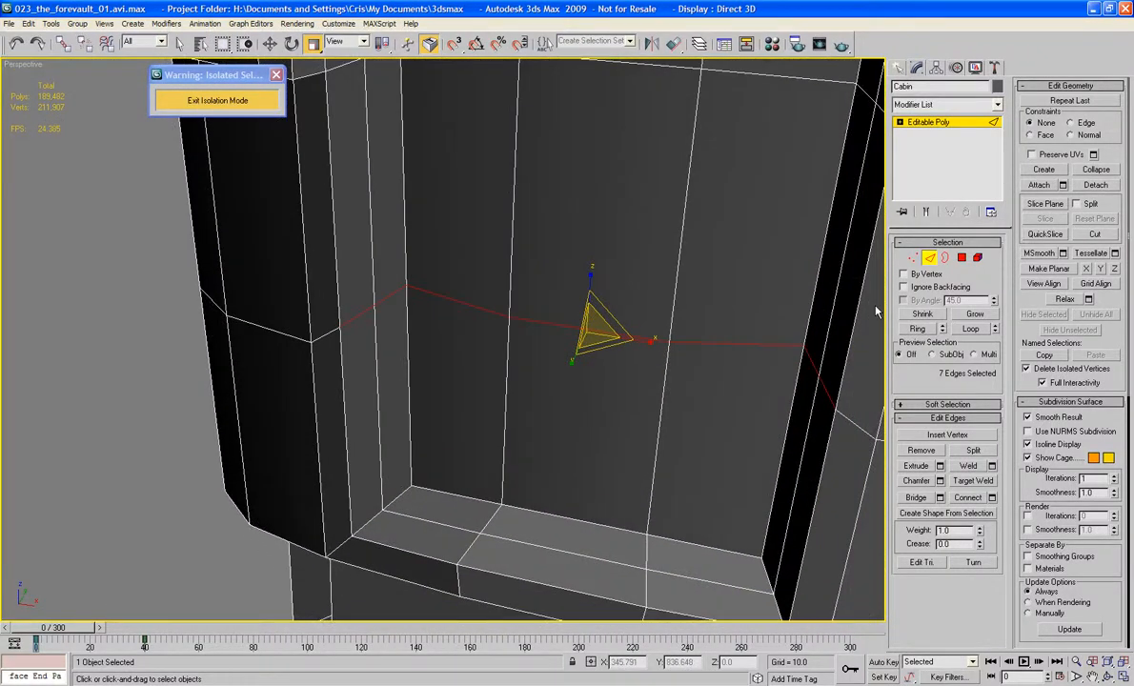
Step: Extrude the three lower polygons of the recess's back wall outward to the edge loop running along the recess's depth
{"action": "left_click", "coordinate": [961, 259]}
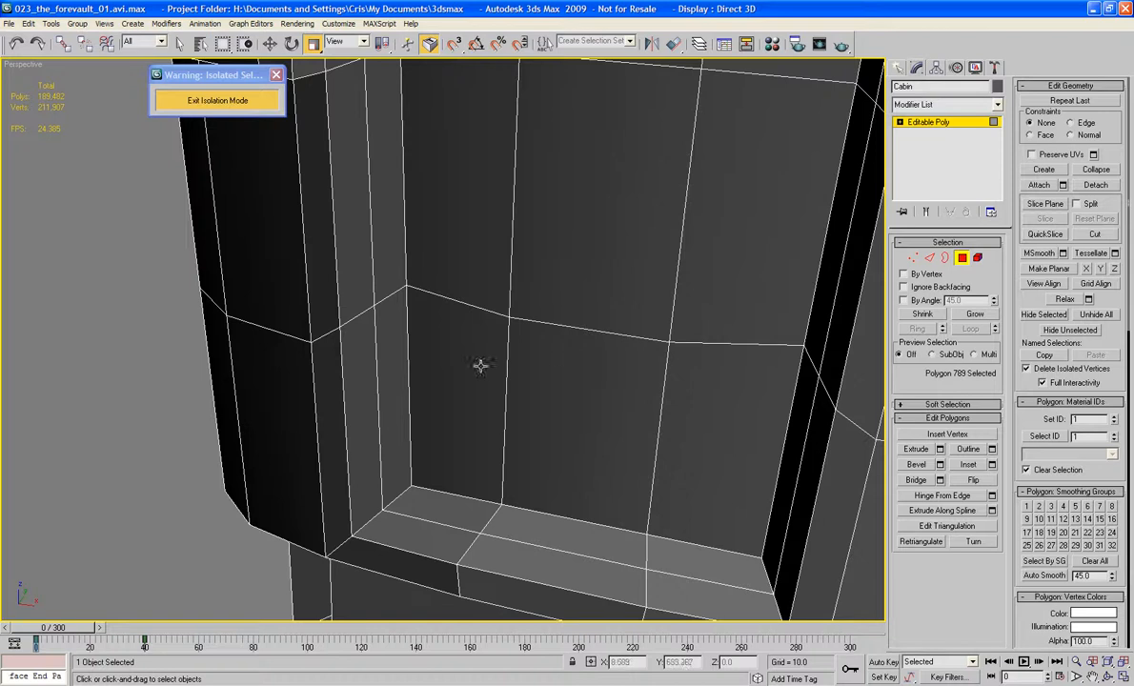
{"action": "left_click", "coordinate": [448, 339]}
{"action": "left_click", "coordinate": [556, 384], "text": "ctrl"}
{"action": "left_click", "coordinate": [678, 405], "text": "ctrl"}
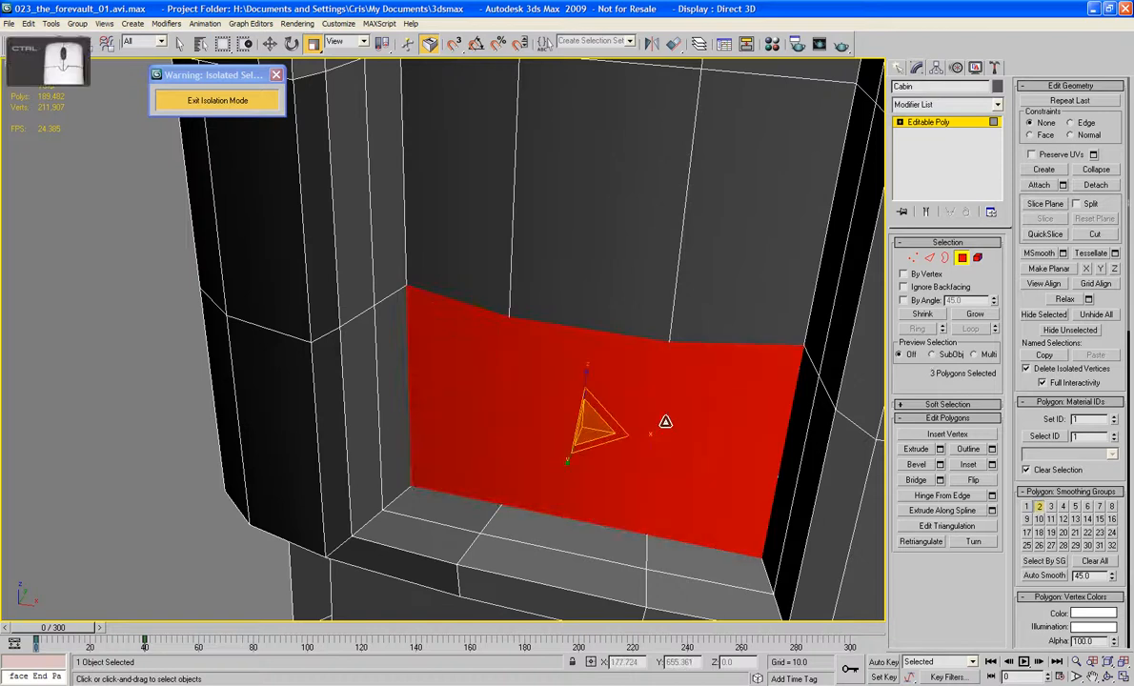
{"action": "left_click", "coordinate": [916, 449]}
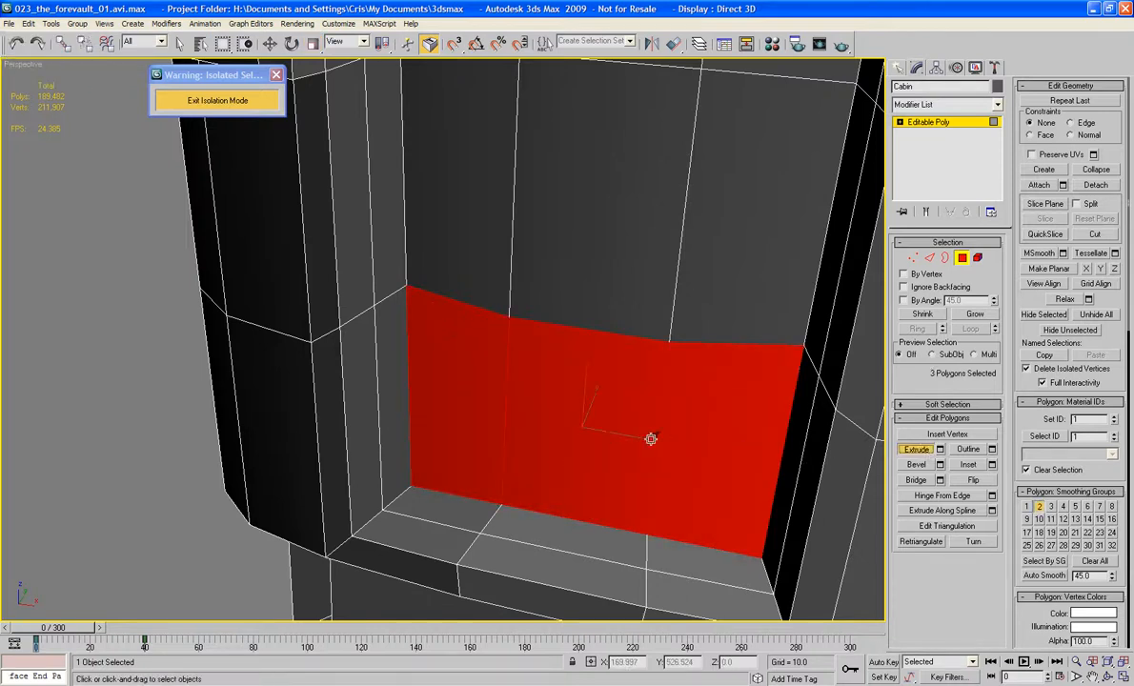
{"action": "left_click_drag", "start_coordinate": [636, 431], "coordinate": [636, 407]}
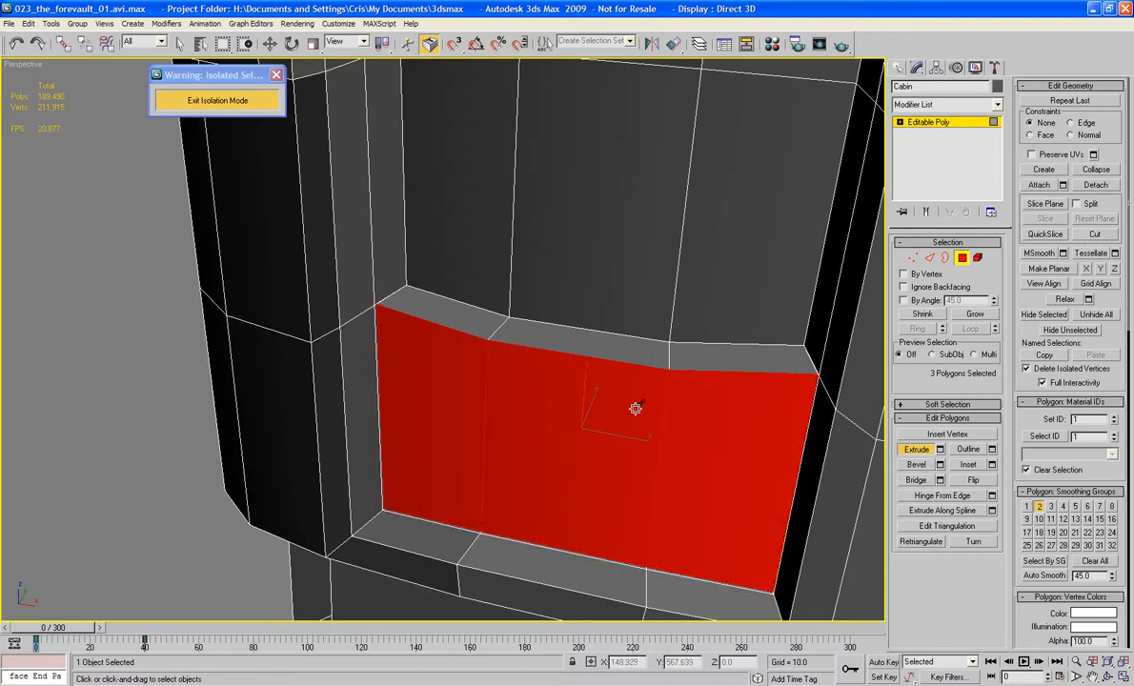
Step: In wireframe display, delete the hidden end polygon where the extruded panel meets the recess's side wall
{"action": "left_click", "coordinate": [958, 259]}
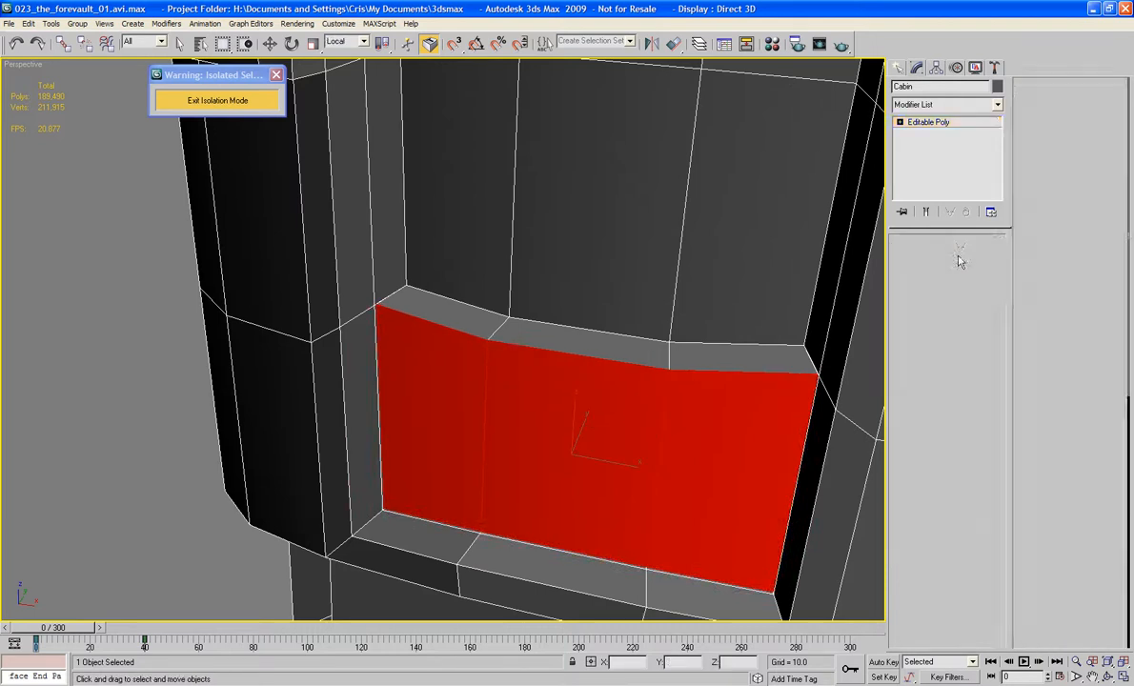
{"action": "key", "text": "w"}
{"action": "key", "text": "F3"}
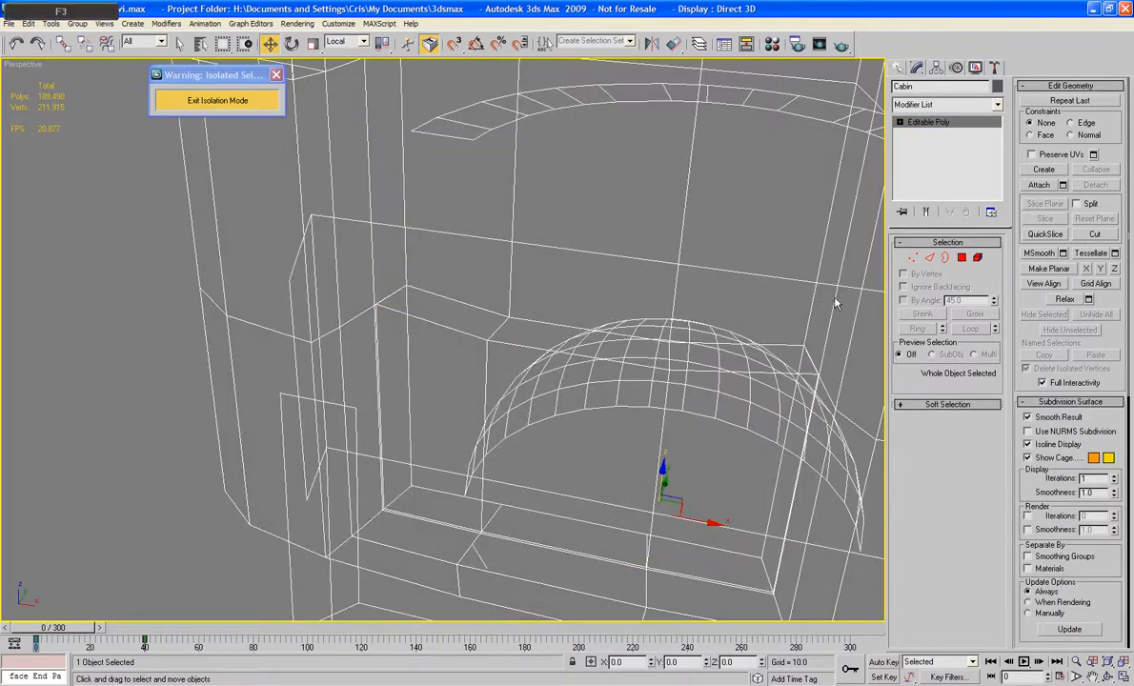
{"action": "left_click", "coordinate": [963, 259]}
{"action": "left_click", "coordinate": [385, 368]}
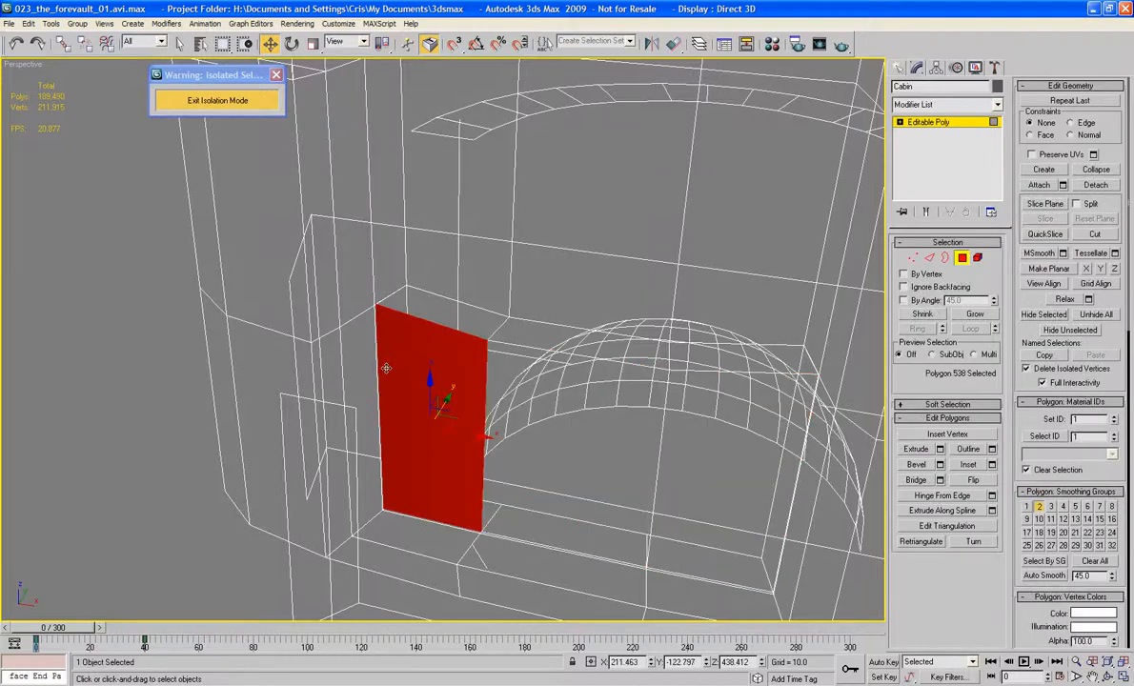
{"action": "left_click", "coordinate": [385, 367]}
{"action": "key", "text": "F3"}
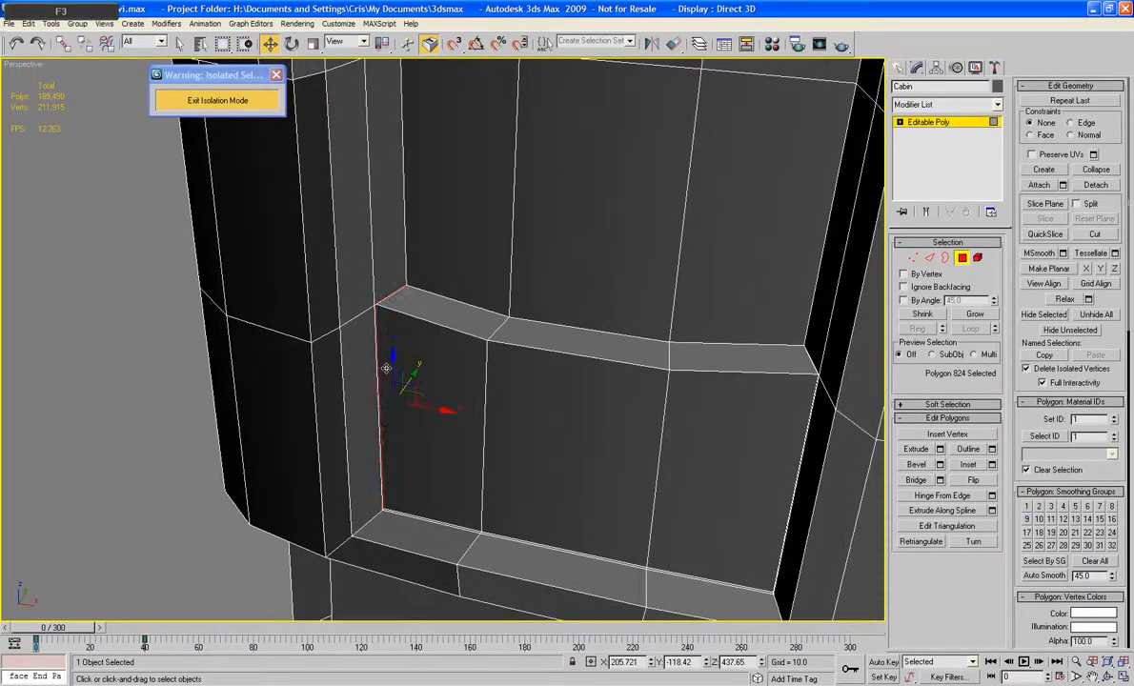
{"action": "key", "text": "F3"}
{"action": "left_click", "coordinate": [385, 368]}
{"action": "key", "text": "F2"}
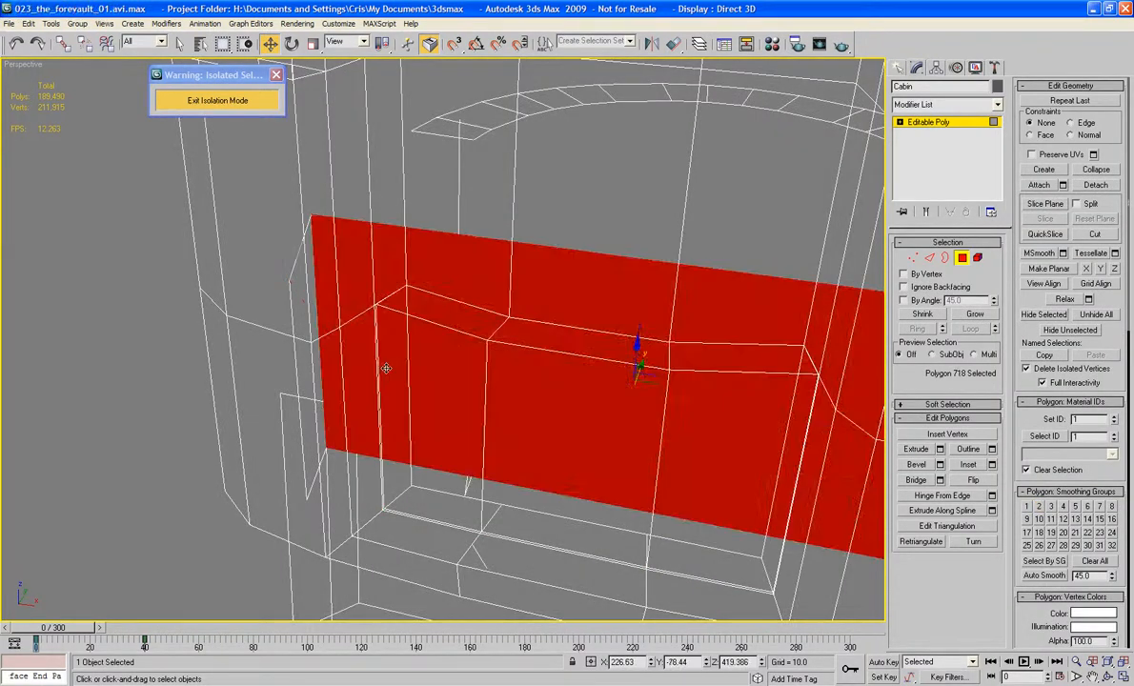
{"action": "left_click", "coordinate": [386, 368]}
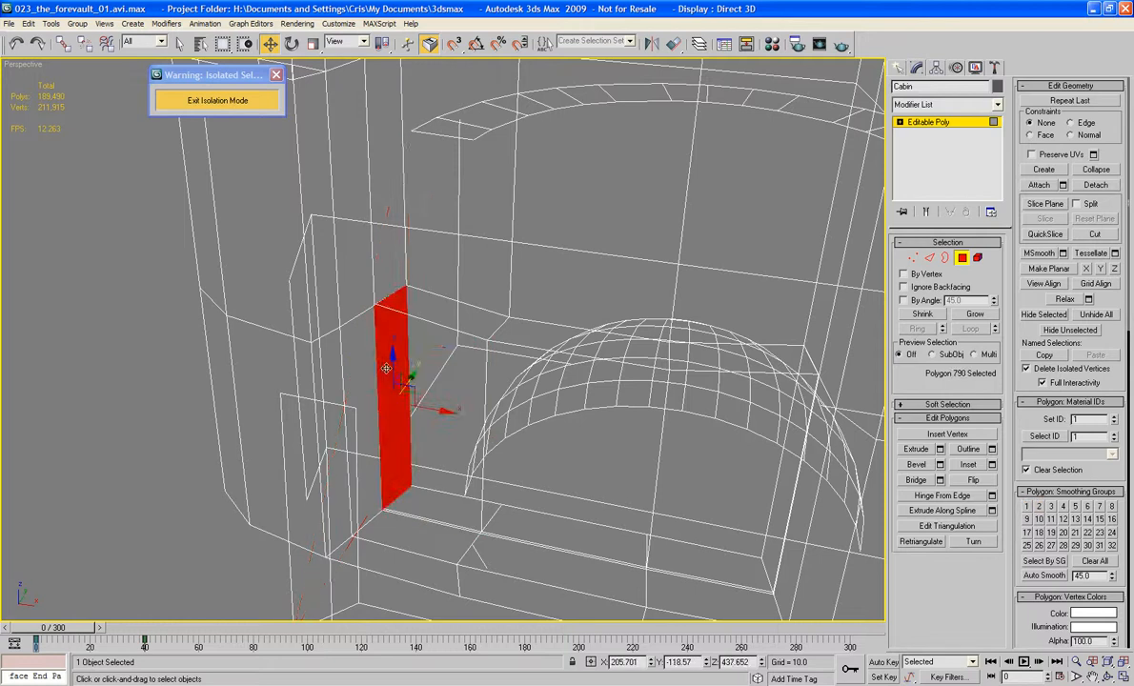
{"action": "key", "text": "Delete"}
{"action": "left_click", "coordinate": [386, 367]}
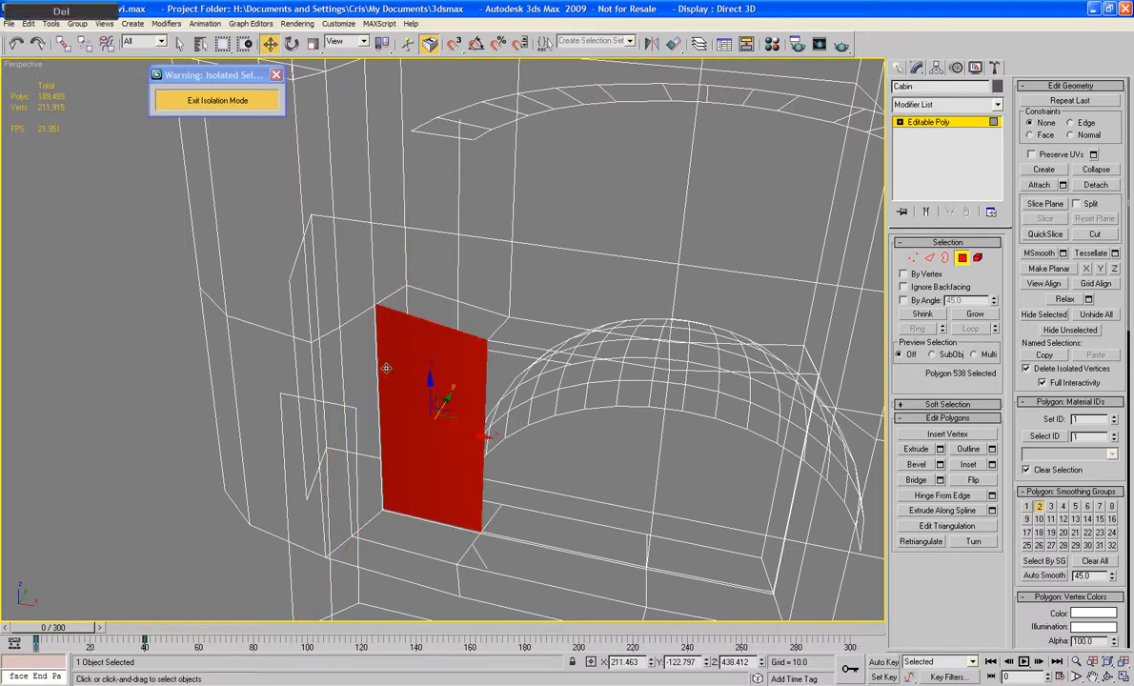
Step: Delete the hidden side-wall polygon behind the extruded panel's end, plus the hidden panel end and side-wall polygons at the opposite end
{"action": "left_click", "coordinate": [386, 367]}
{"action": "key", "text": "Delete"}
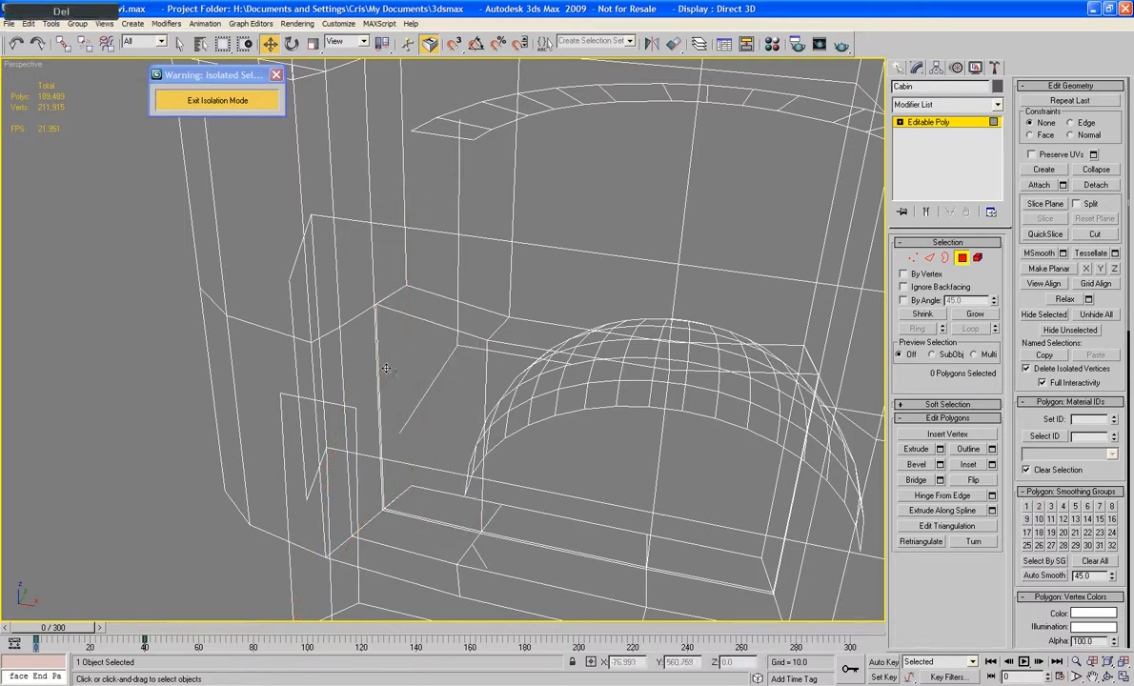
{"action": "middle_click_drag", "start_coordinate": [428, 392], "coordinate": [420, 421]}
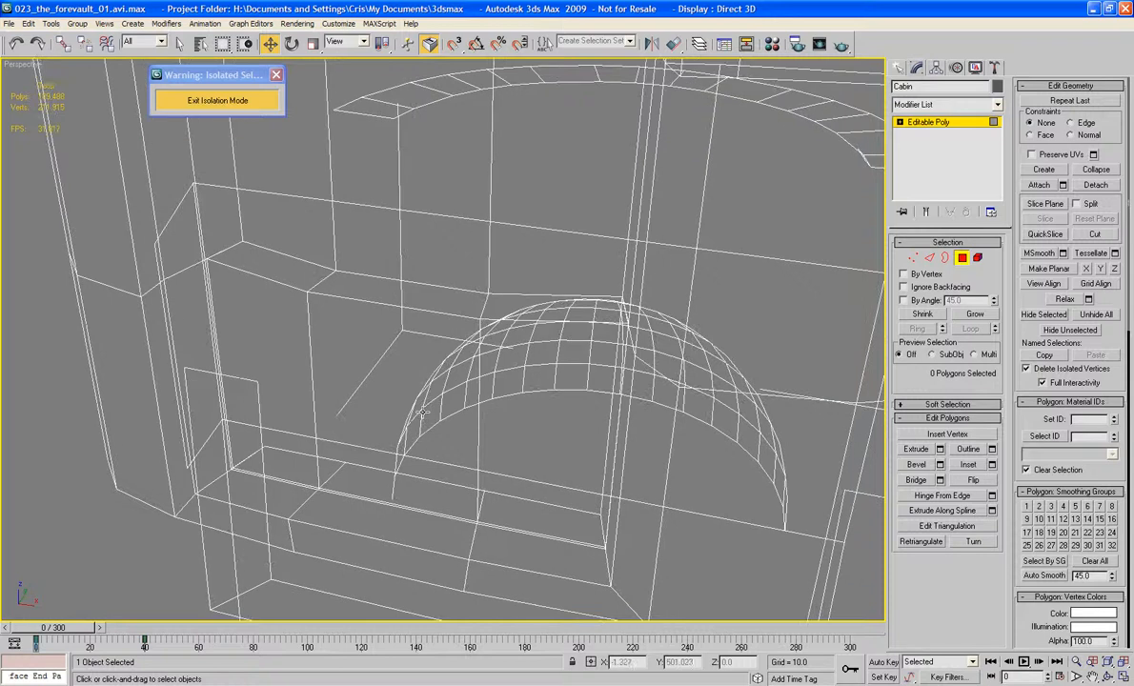
{"action": "middle_click_drag", "start_coordinate": [581, 409], "coordinate": [487, 401], "text": "alt"}
{"action": "middle_click_drag", "start_coordinate": [700, 385], "coordinate": [588, 356], "text": "alt"}
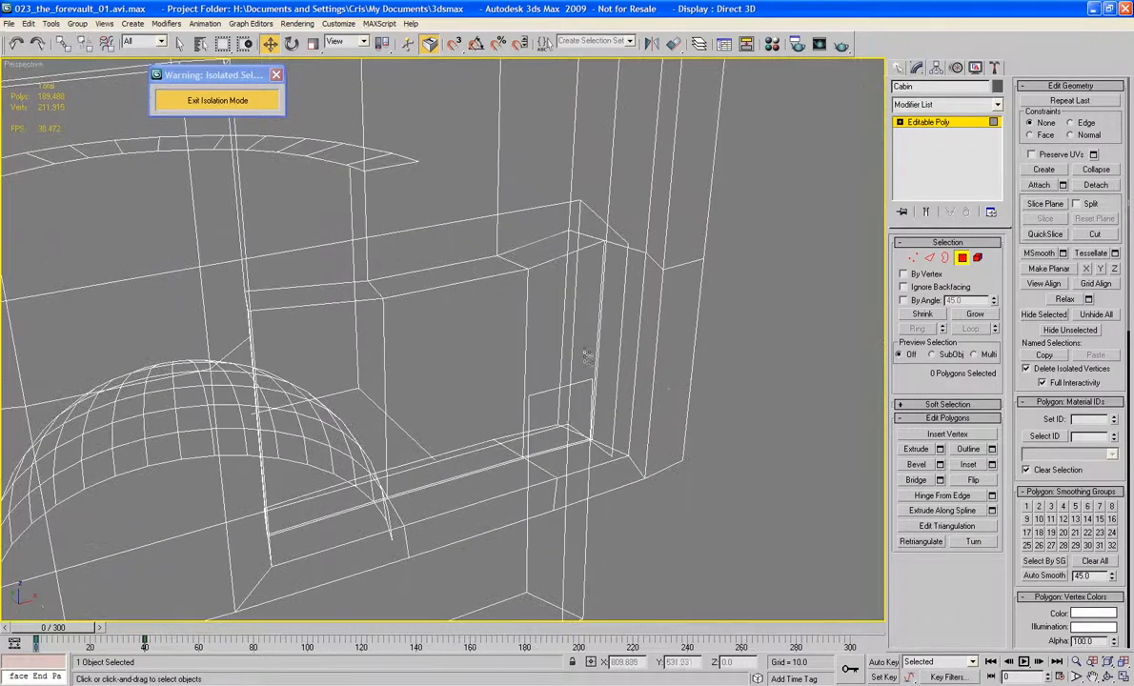
{"action": "left_click", "coordinate": [586, 334]}
{"action": "left_click", "coordinate": [586, 335]}
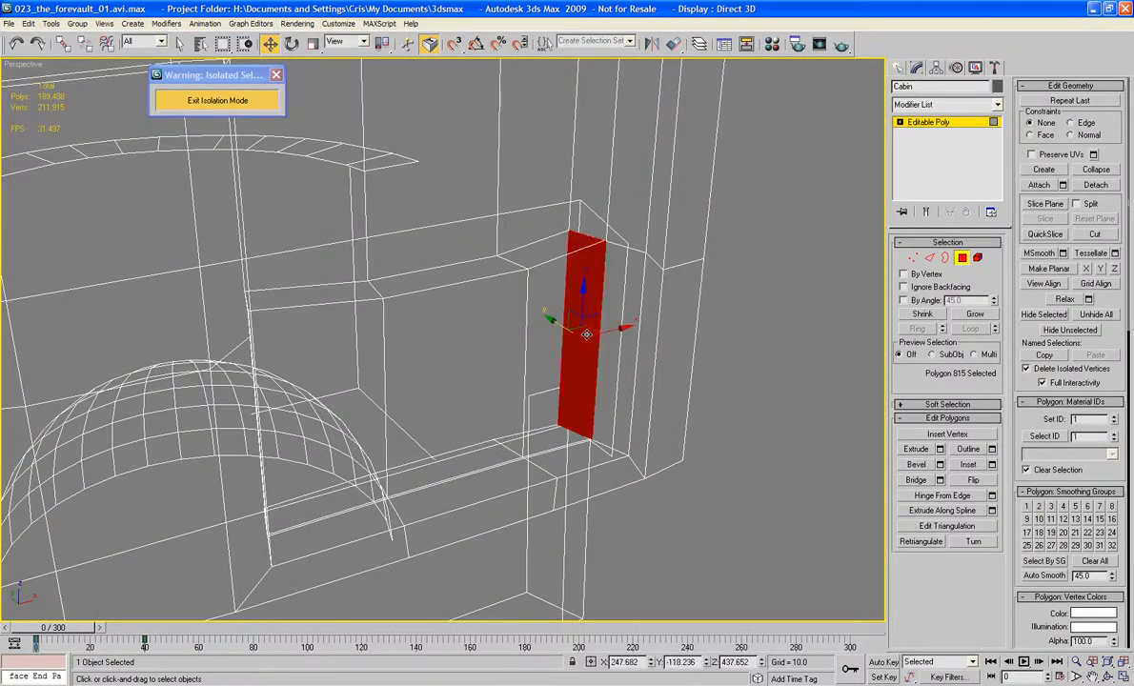
{"action": "key", "text": "Delete"}
{"action": "left_click", "coordinate": [586, 334]}
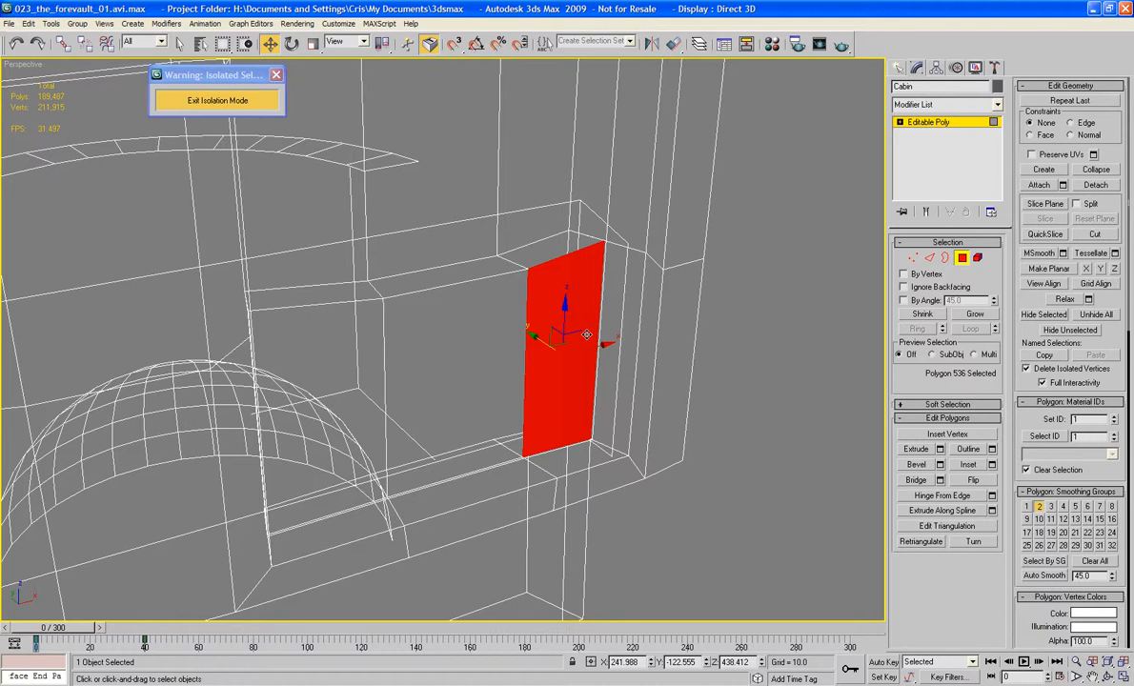
{"action": "left_click", "coordinate": [586, 335]}
{"action": "key", "text": "Delete"}
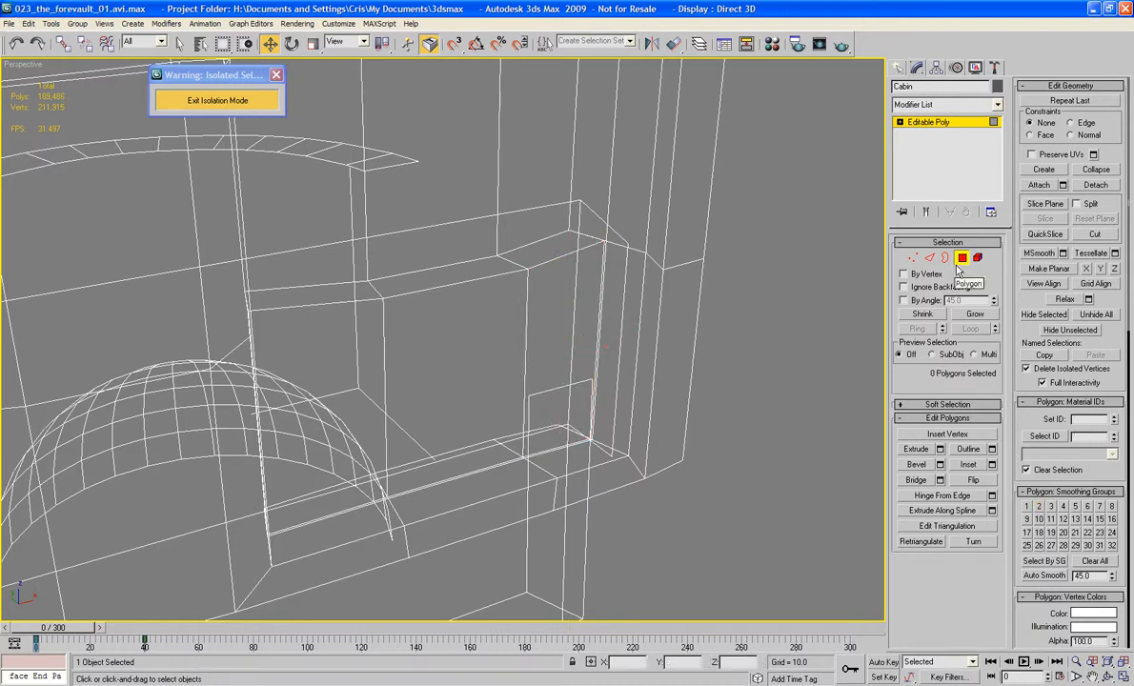
Step: In shaded display, target weld the extruded panel's upper corner vertex to the adjacent side-wall vertex, closing the narrow gap
{"action": "left_click", "coordinate": [913, 259]}
{"action": "key", "text": "F3"}
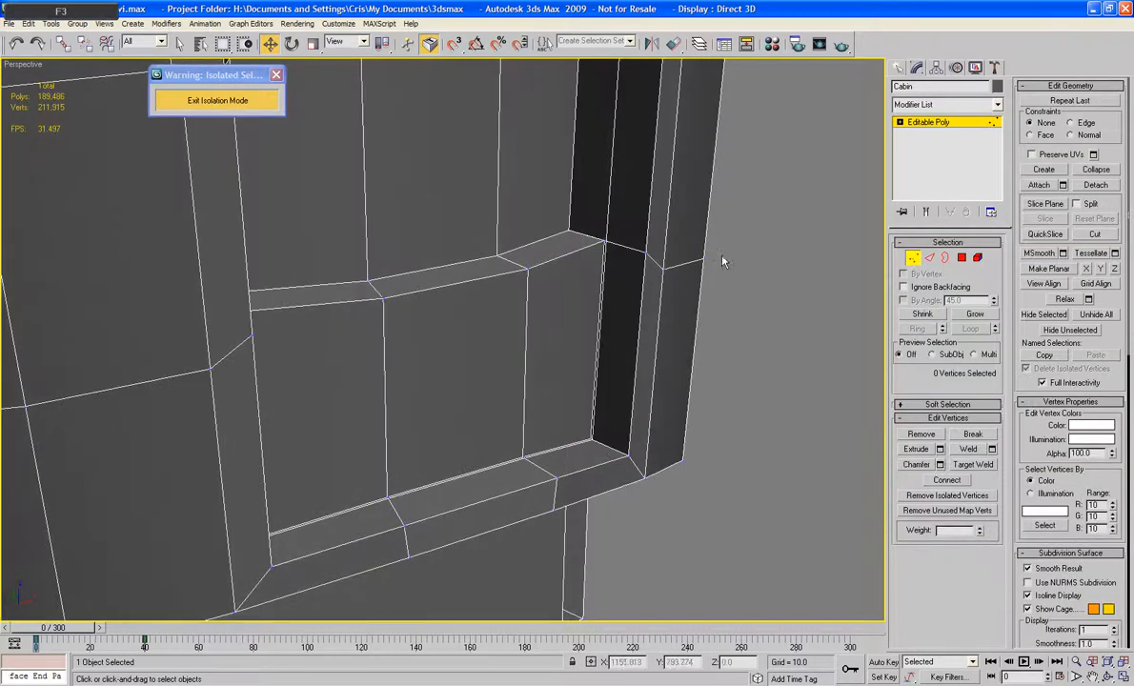
{"action": "scroll", "coordinate": [709, 265], "scroll_direction": "up", "scroll_amount": 5}
{"action": "scroll", "coordinate": [668, 293], "scroll_direction": "up", "scroll_amount": 6}
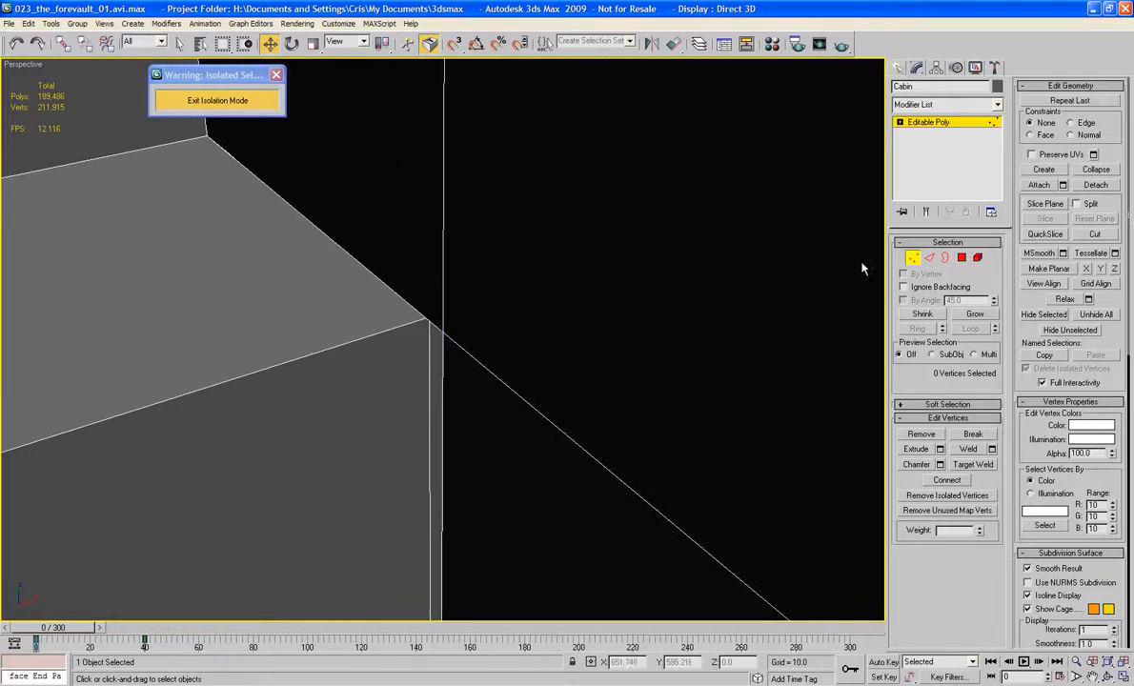
{"action": "left_click", "coordinate": [972, 465]}
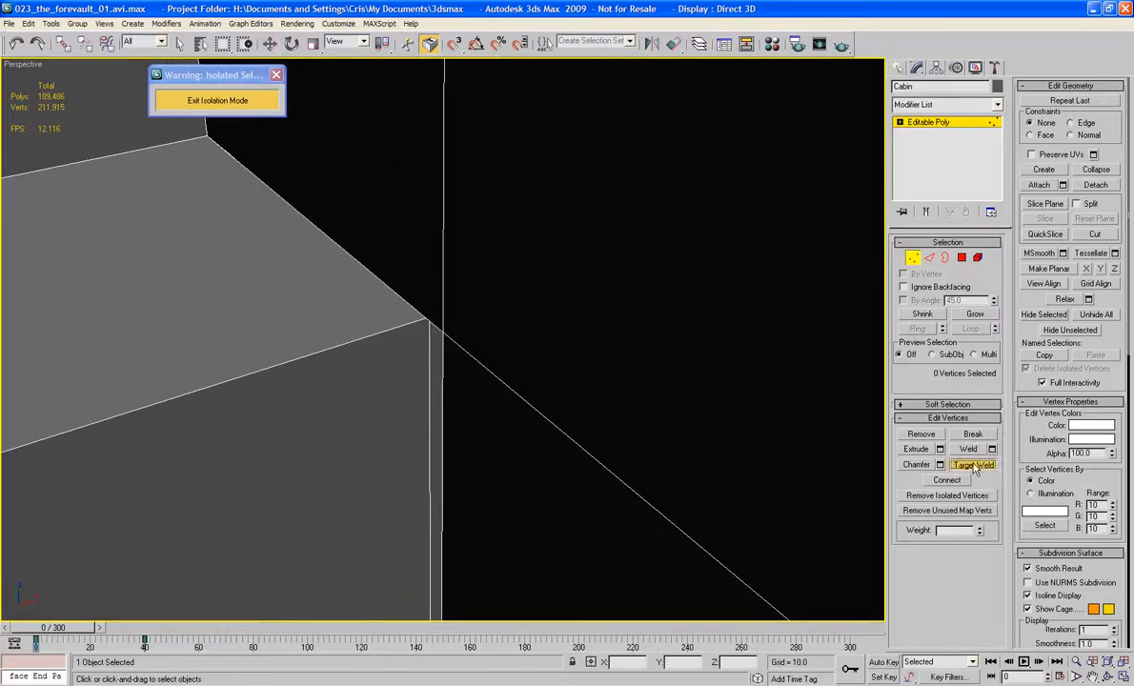
{"action": "left_click", "coordinate": [444, 333]}
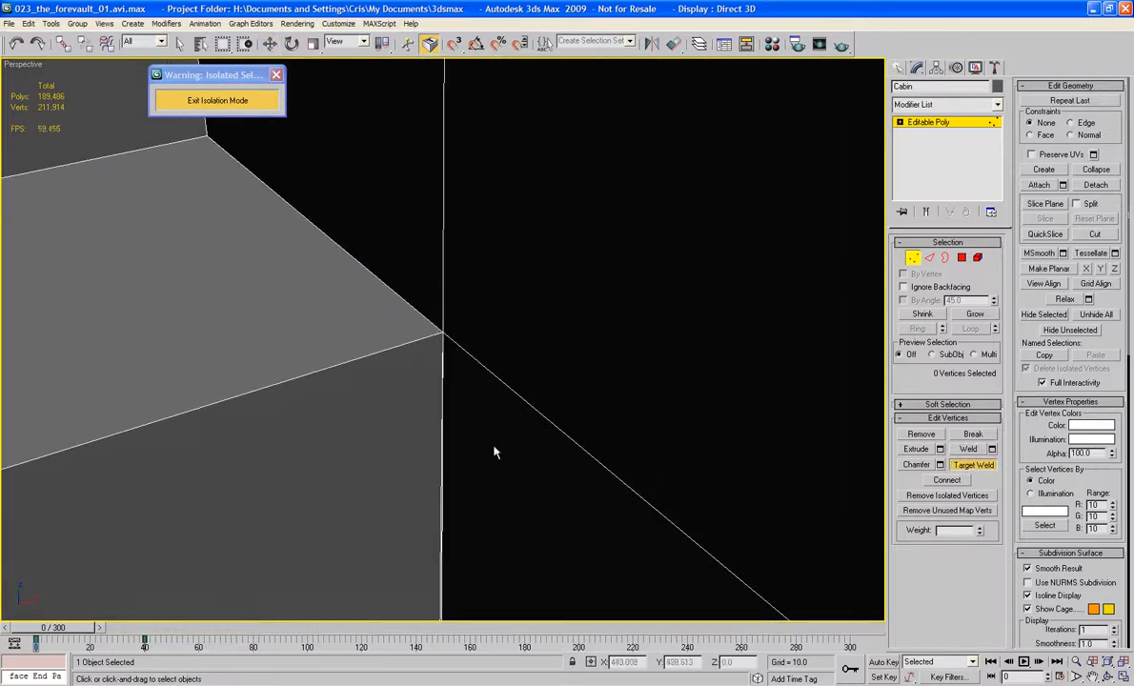
Step: Select the three narrow polygons along the extruded panel's lower edge and delete them
{"action": "middle_click_drag", "start_coordinate": [494, 450], "coordinate": [512, 3]}
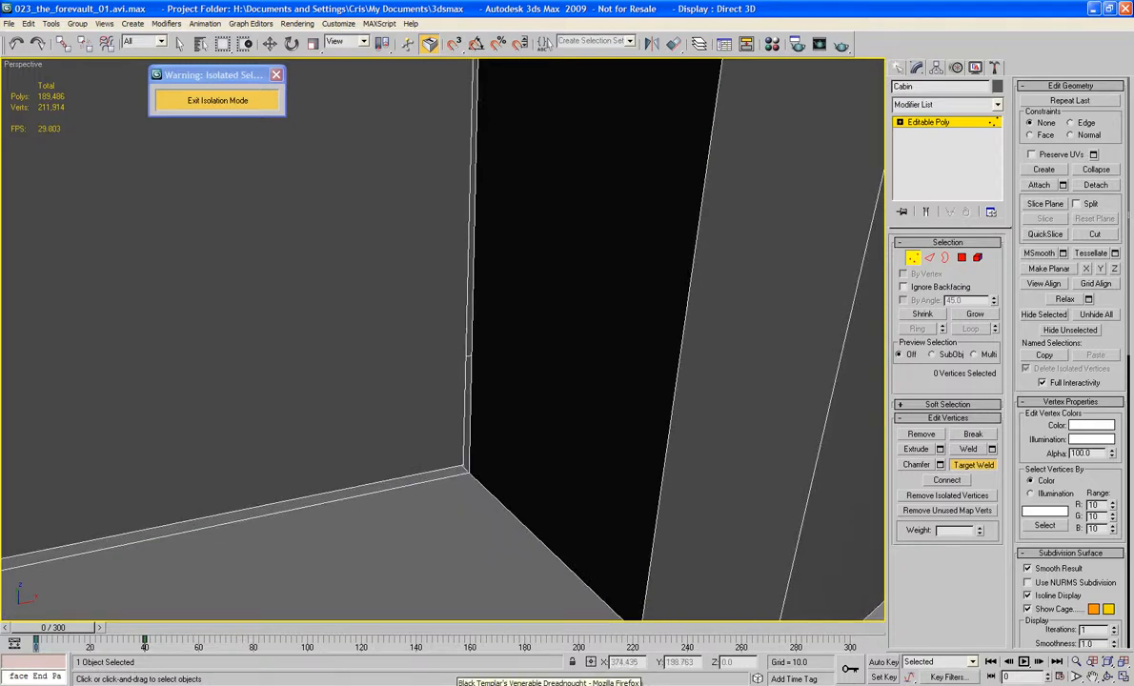
{"action": "middle_click_drag", "start_coordinate": [434, 475], "coordinate": [683, 383]}
{"action": "scroll", "coordinate": [639, 393], "scroll_direction": "down", "scroll_amount": 5}
{"action": "left_click", "coordinate": [961, 258]}
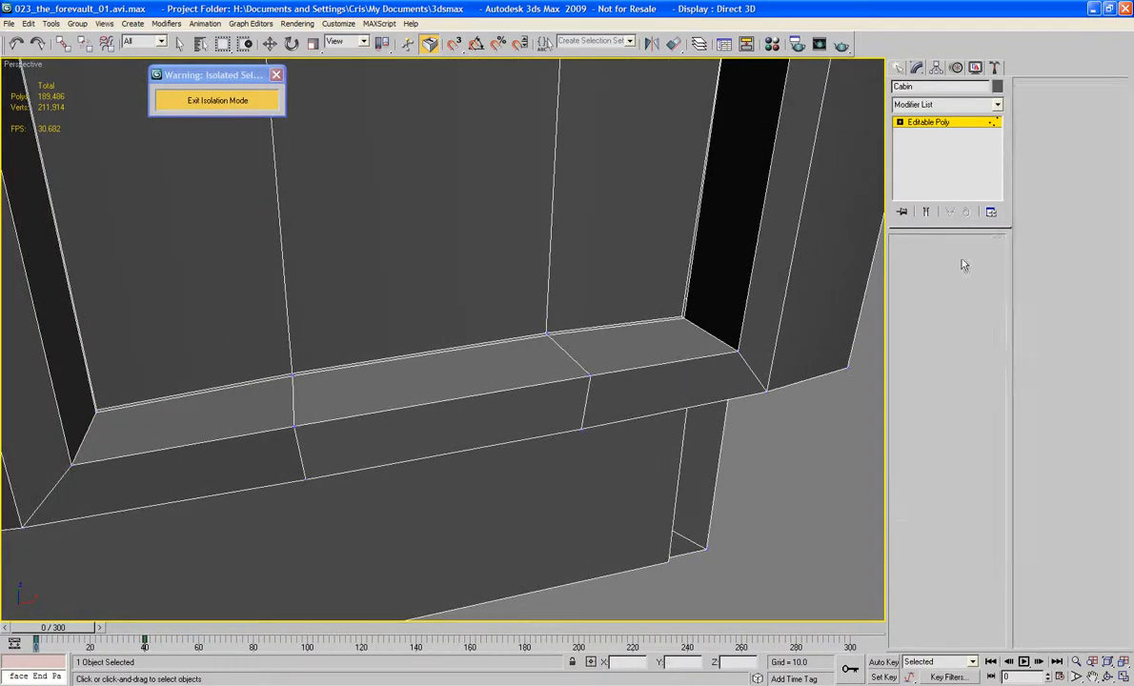
{"action": "left_click", "coordinate": [569, 331]}
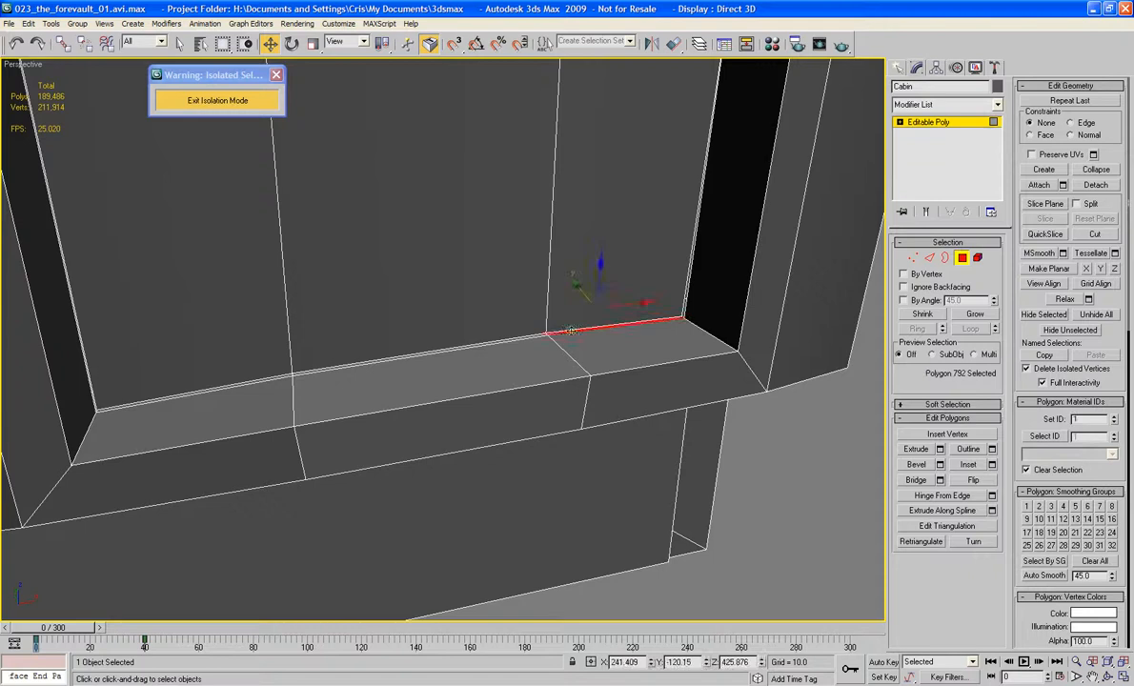
{"action": "left_click", "coordinate": [505, 335], "text": "ctrl"}
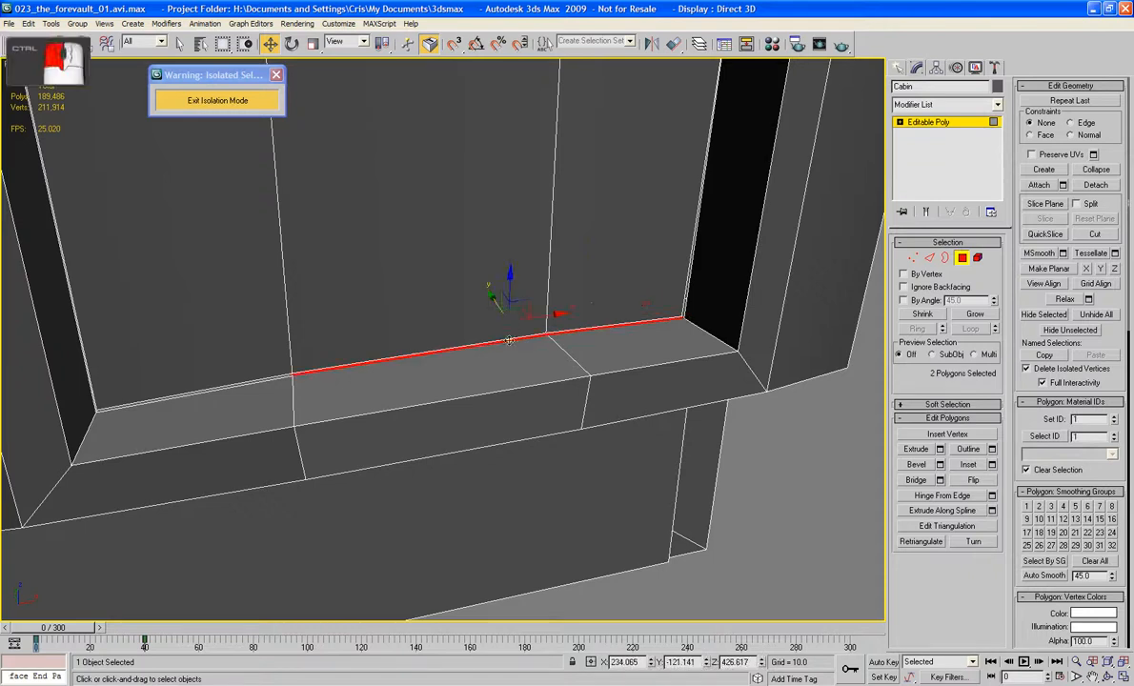
{"action": "left_click", "coordinate": [253, 383], "text": "ctrl"}
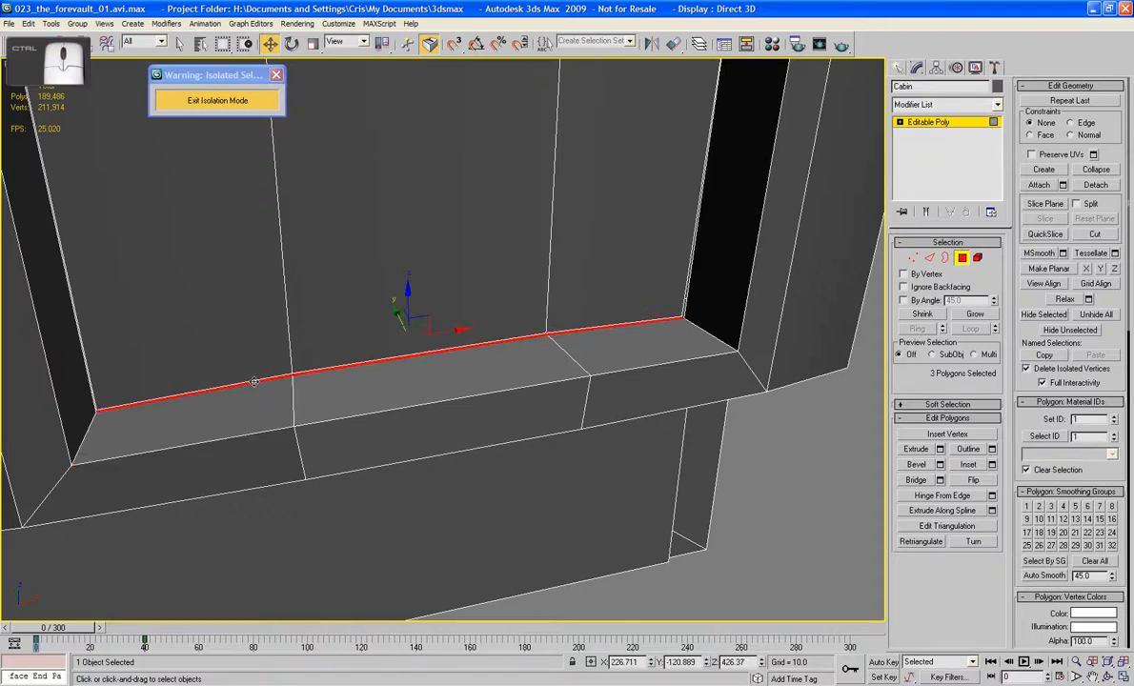
{"action": "key", "text": "Delete"}
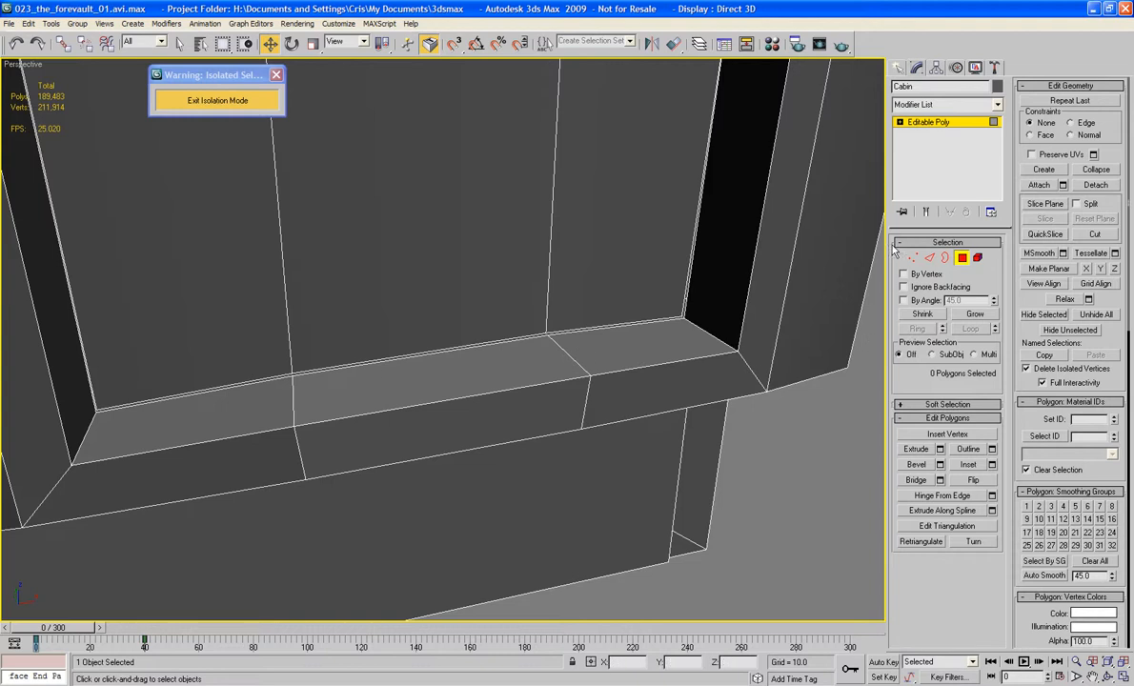
Step: Target weld the panel's lower corner vertex to the recess corner vertex below the welded upper corner
{"action": "key", "text": "1"}
{"action": "left_click", "coordinate": [969, 470]}
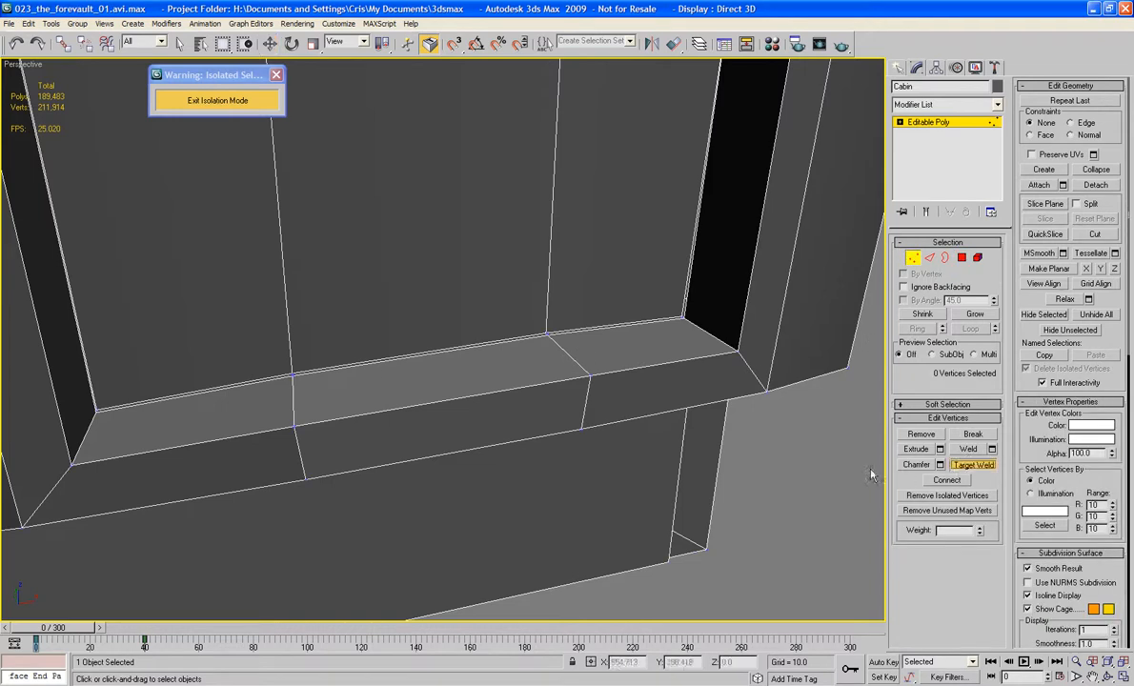
{"action": "middle_click_drag", "start_coordinate": [732, 451], "coordinate": [687, 450]}
{"action": "scroll", "coordinate": [688, 451], "scroll_direction": "up", "scroll_amount": 5}
{"action": "middle_click_drag", "start_coordinate": [799, 357], "coordinate": [517, 440]}
{"action": "scroll", "coordinate": [519, 440], "scroll_direction": "down", "scroll_amount": 1}
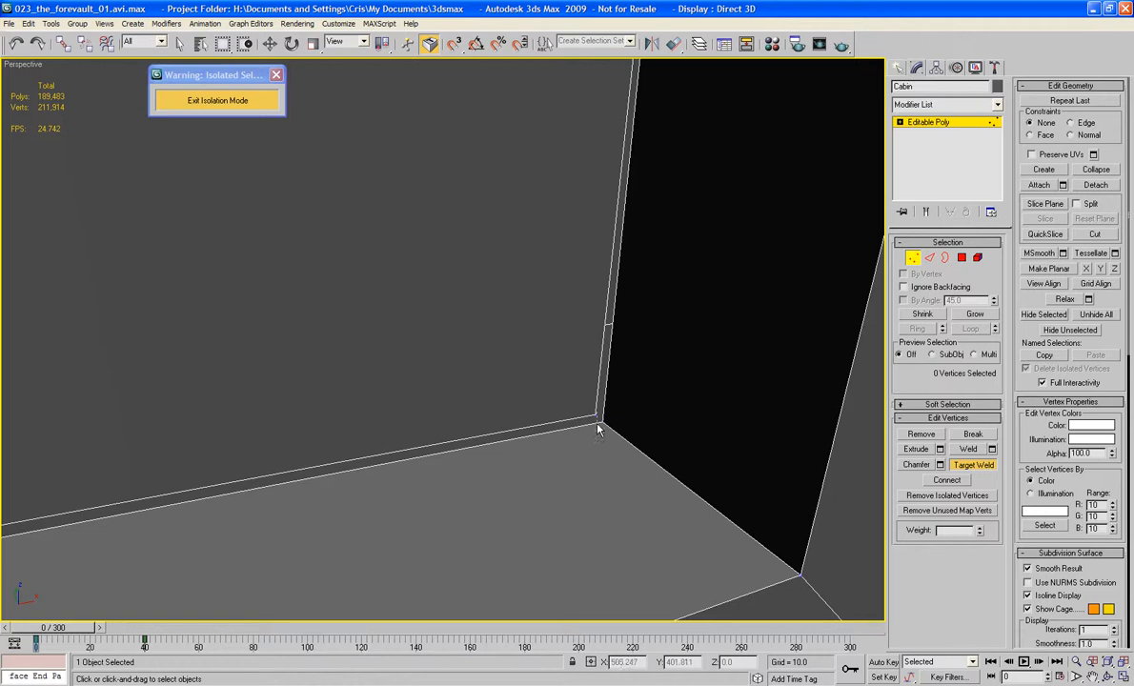
{"action": "left_click", "coordinate": [603, 419]}
{"action": "middle_click_drag", "start_coordinate": [438, 429], "coordinate": [649, 384]}
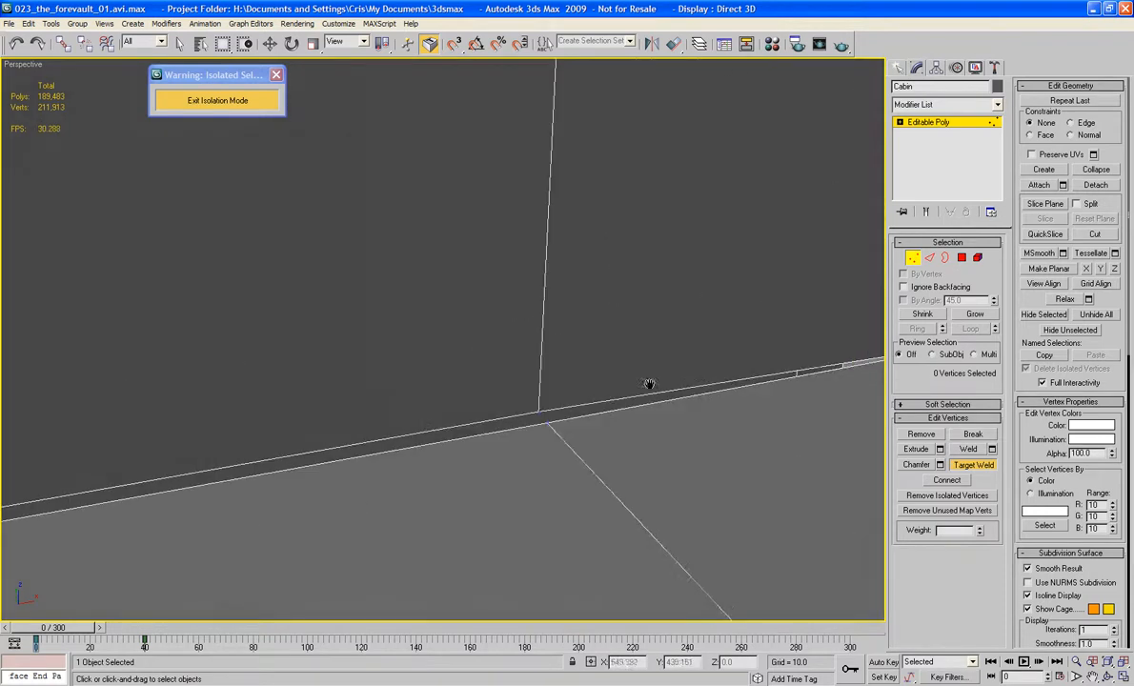
{"action": "right_click", "coordinate": [529, 420]}
Step: In wireframe display, delete the three hidden recess floor polygons behind the extruded panel
{"action": "middle_click_drag", "start_coordinate": [504, 419], "coordinate": [575, 306]}
{"action": "scroll", "coordinate": [576, 325], "scroll_direction": "down", "scroll_amount": 5}
{"action": "key", "text": "F3"}
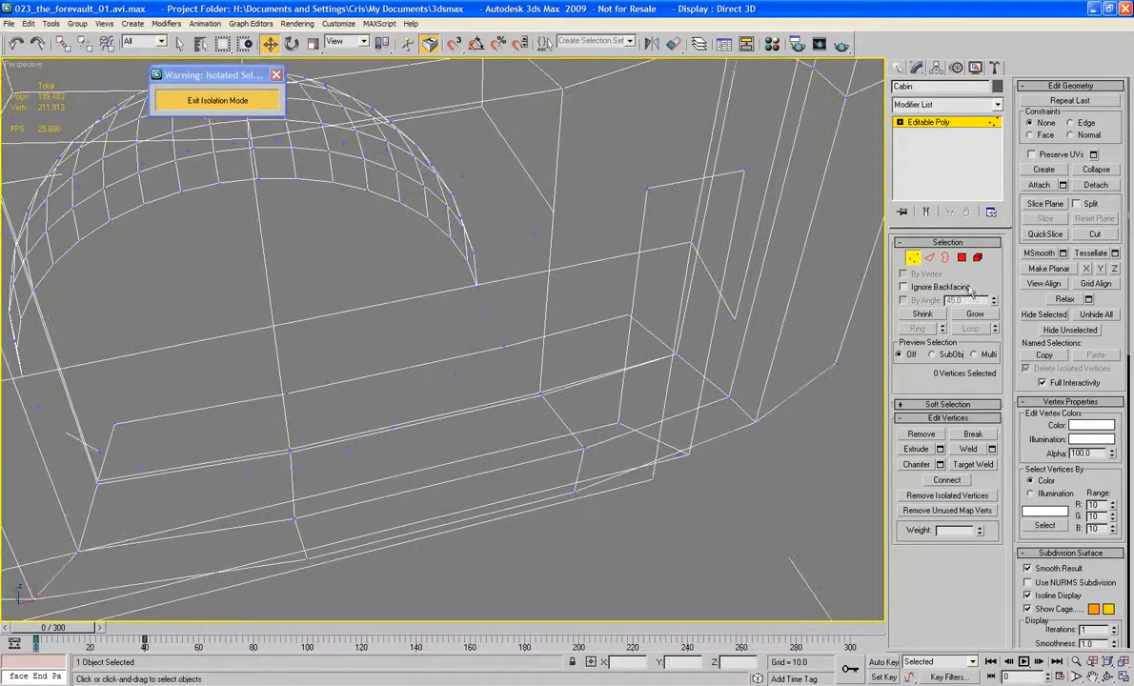
{"action": "left_click", "coordinate": [961, 258]}
{"action": "left_click", "coordinate": [492, 384]}
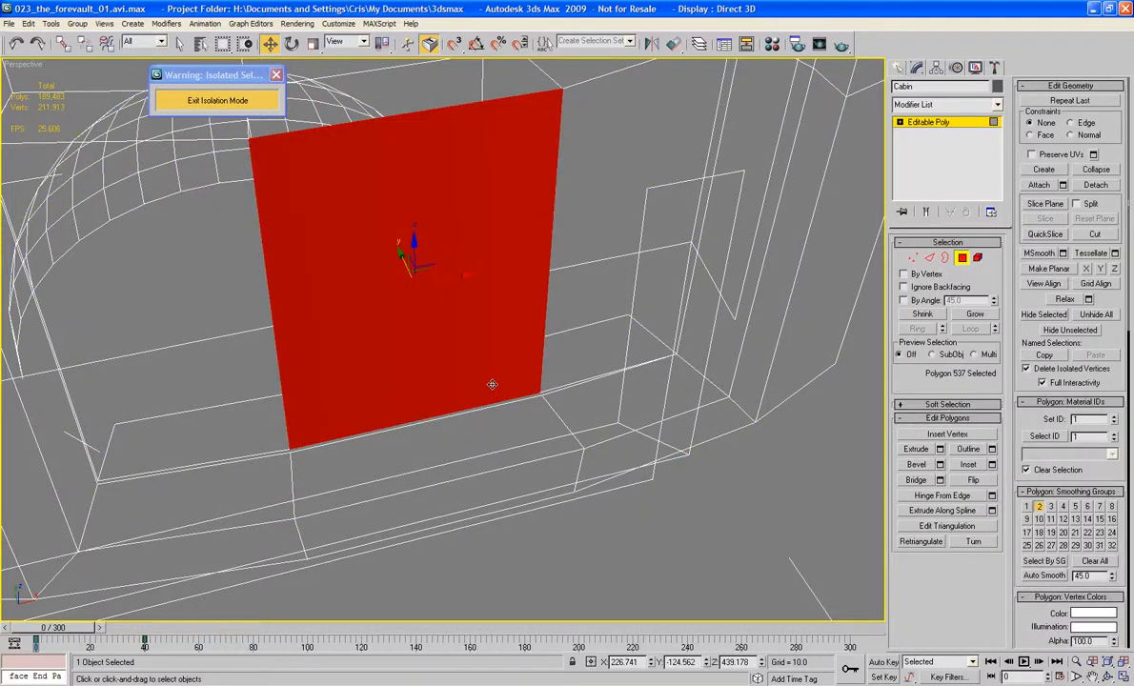
{"action": "left_click", "coordinate": [491, 384]}
{"action": "left_click", "coordinate": [492, 350]}
{"action": "left_click", "coordinate": [566, 368]}
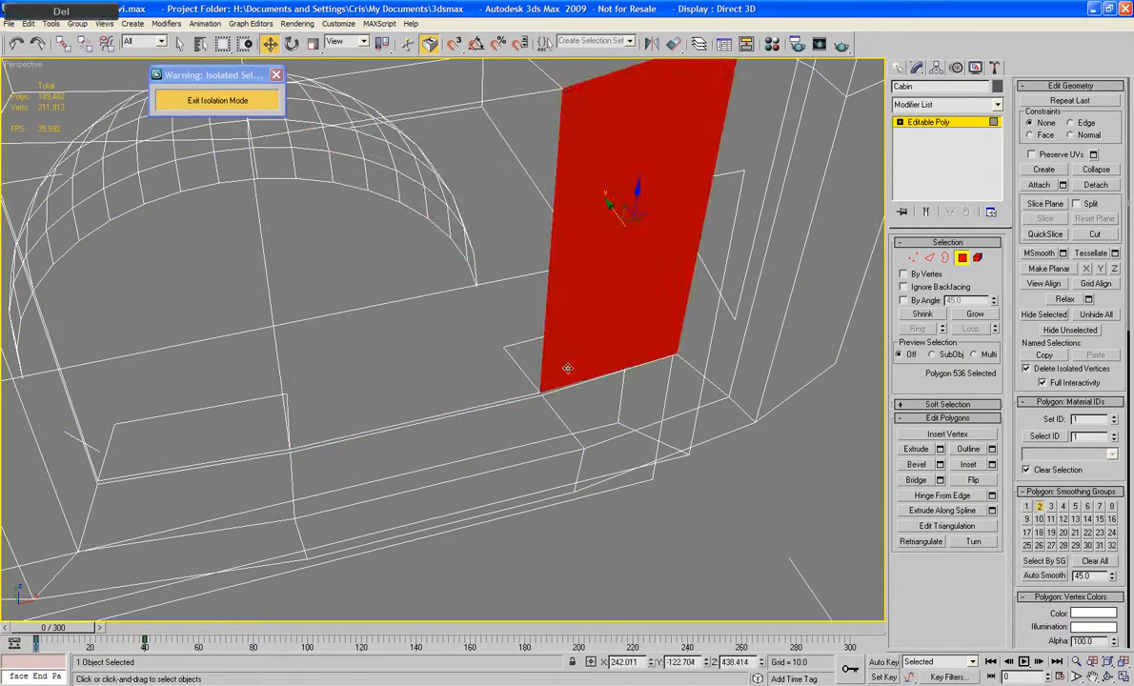
{"action": "left_click", "coordinate": [566, 368]}
{"action": "key", "text": "Delete"}
{"action": "left_click", "coordinate": [248, 430]}
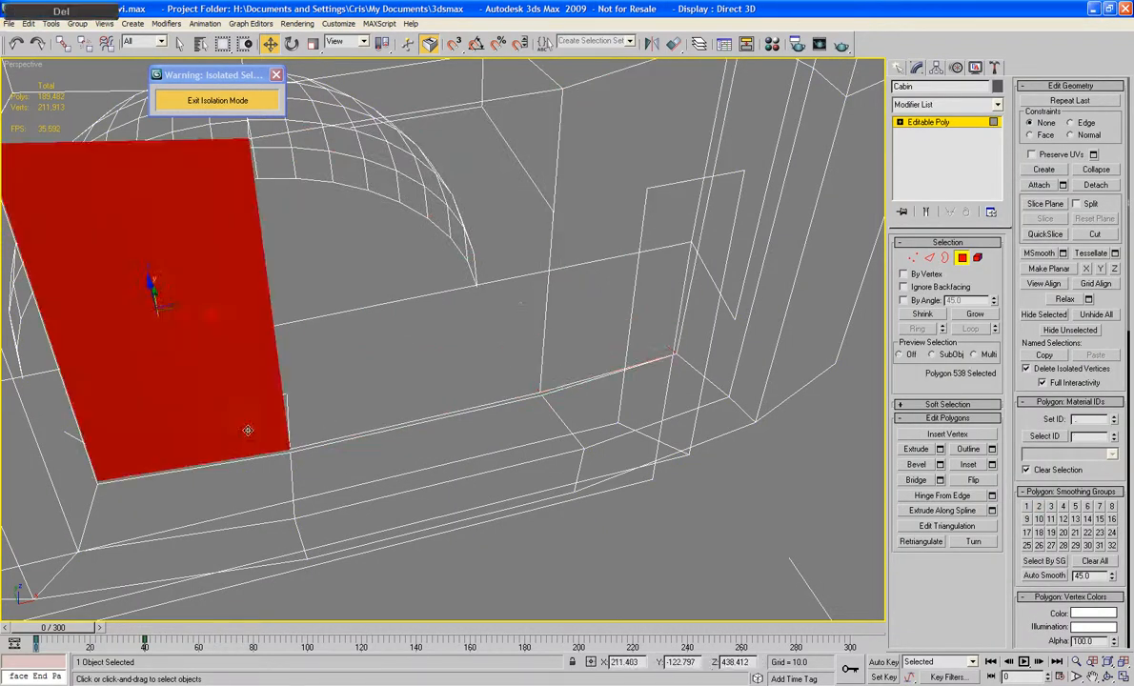
{"action": "key", "text": "Delete"}
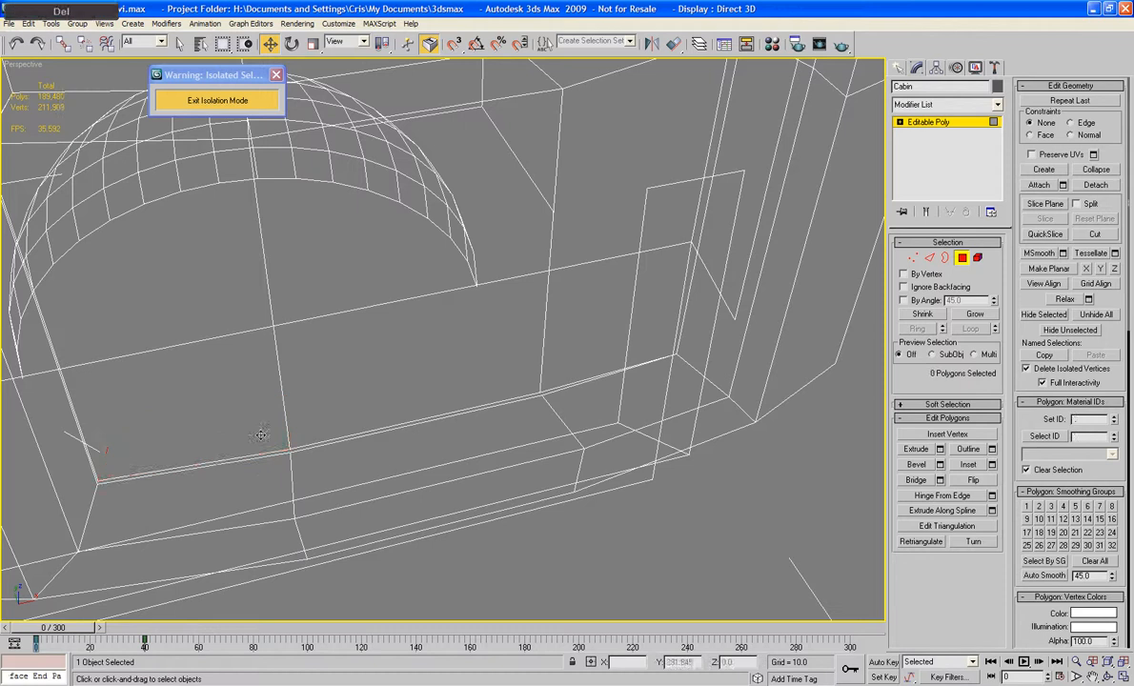
Step: Target weld the panel's three remaining lower-edge vertices to the matching vertices along the recess floor edge
{"action": "left_click", "coordinate": [912, 258]}
{"action": "scroll", "coordinate": [600, 419], "scroll_direction": "up", "scroll_amount": 3}
{"action": "middle_click_drag", "start_coordinate": [606, 397], "coordinate": [486, 354]}
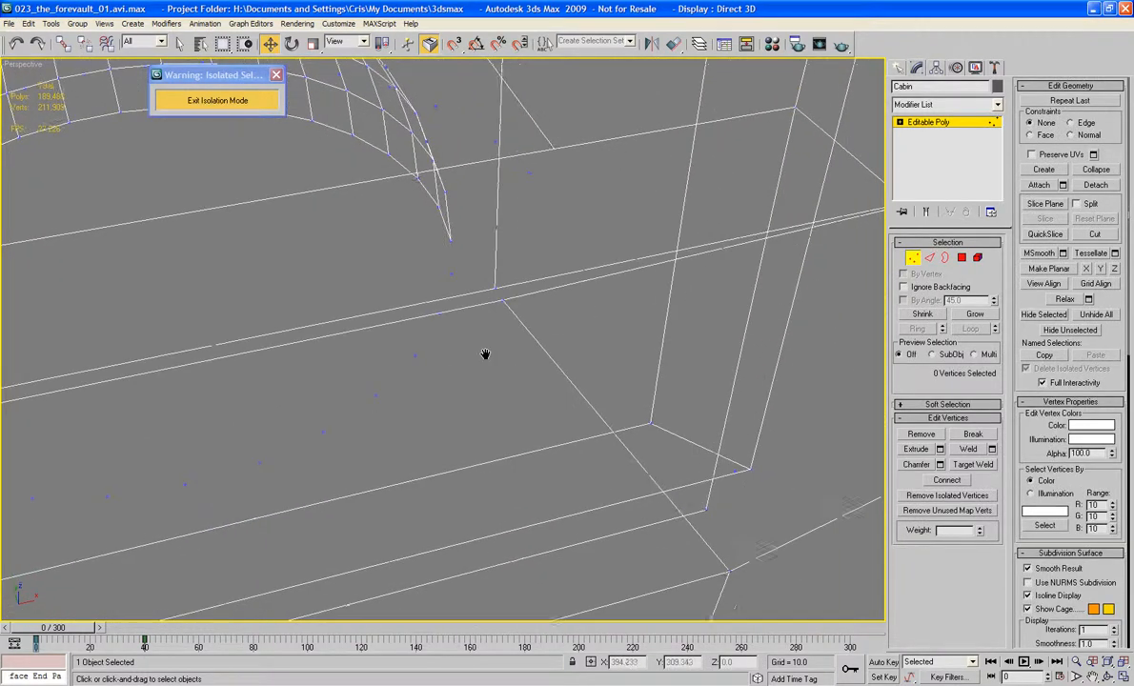
{"action": "left_click", "coordinate": [965, 466]}
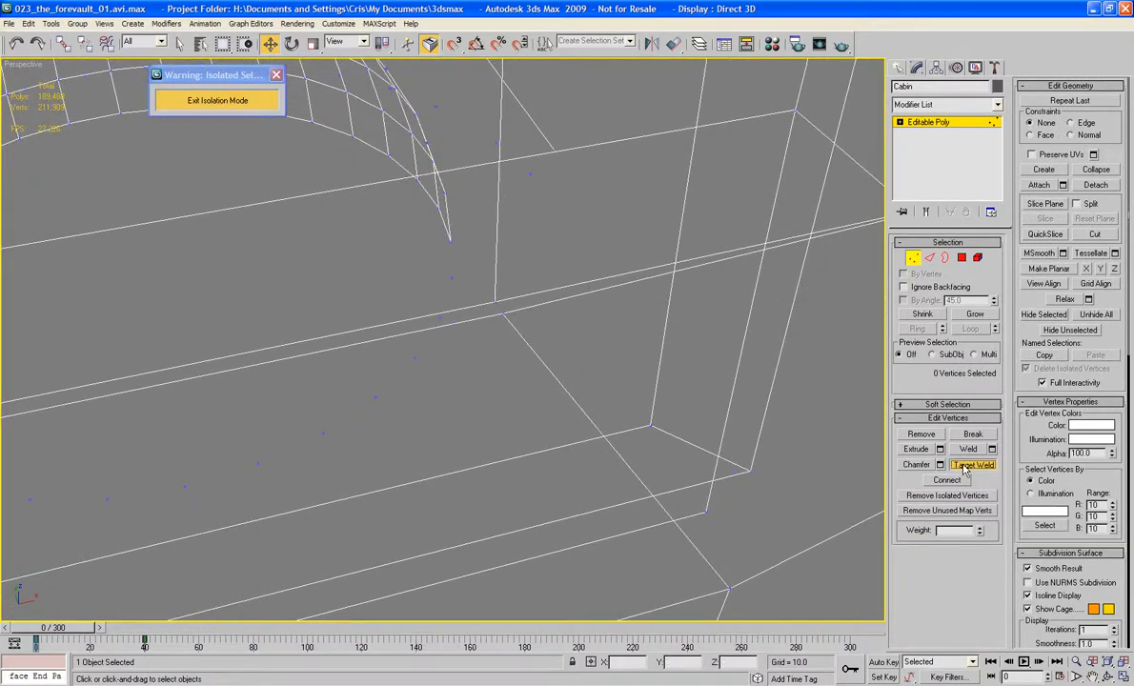
{"action": "left_click", "coordinate": [502, 309]}
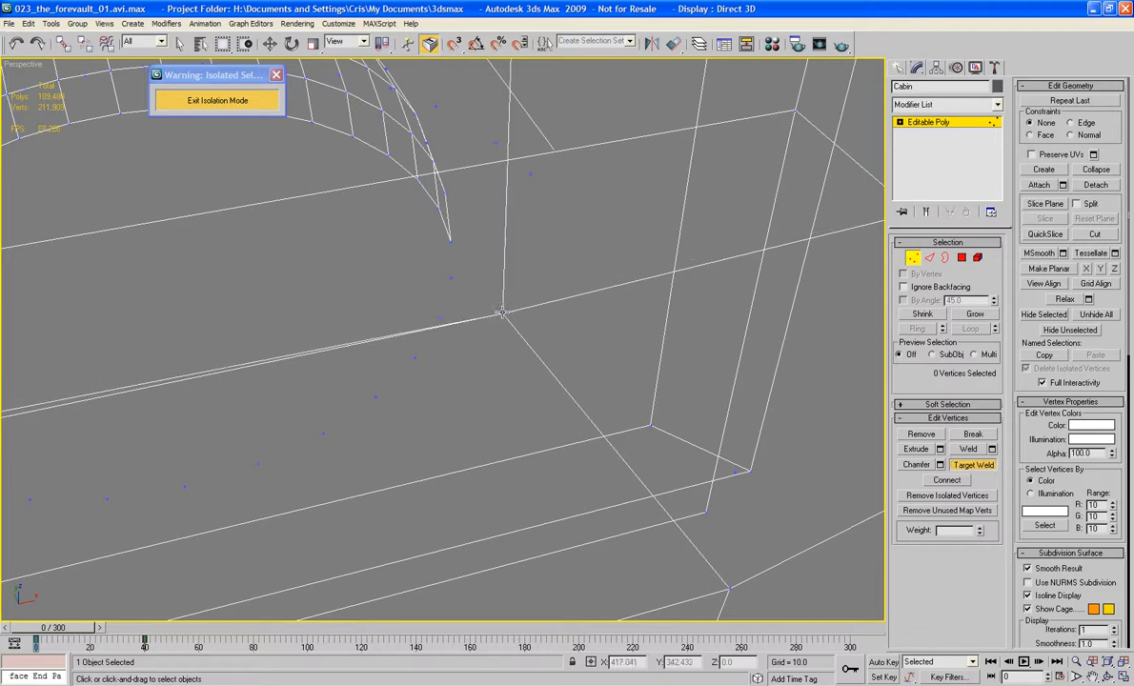
{"action": "middle_click_drag", "start_coordinate": [200, 314], "coordinate": [512, 248], "text": "alt"}
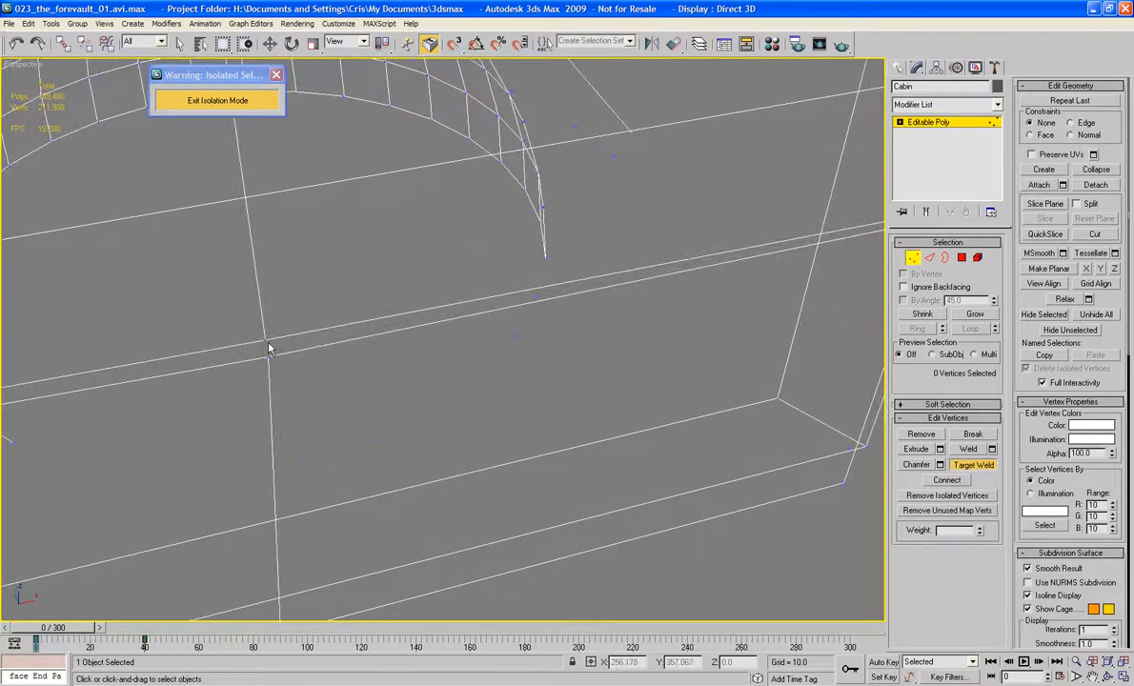
{"action": "middle_click_drag", "start_coordinate": [267, 354], "coordinate": [385, 362], "text": "alt"}
{"action": "left_click", "coordinate": [359, 374]}
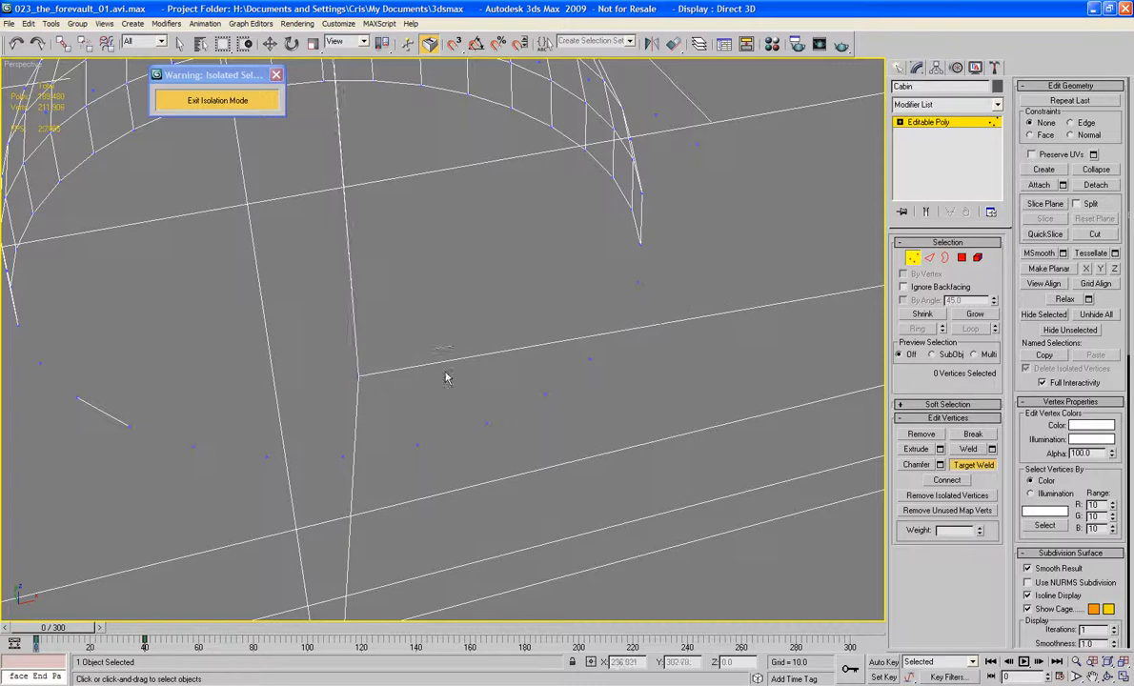
Step: Target weld the panel's remaining upper corner vertex to the side-wall vertex, then leave vertex editing and restore shaded display
{"action": "scroll", "coordinate": [445, 377], "scroll_direction": "down", "scroll_amount": 3}
{"action": "middle_click_drag", "start_coordinate": [524, 324], "coordinate": [400, 367], "text": "alt"}
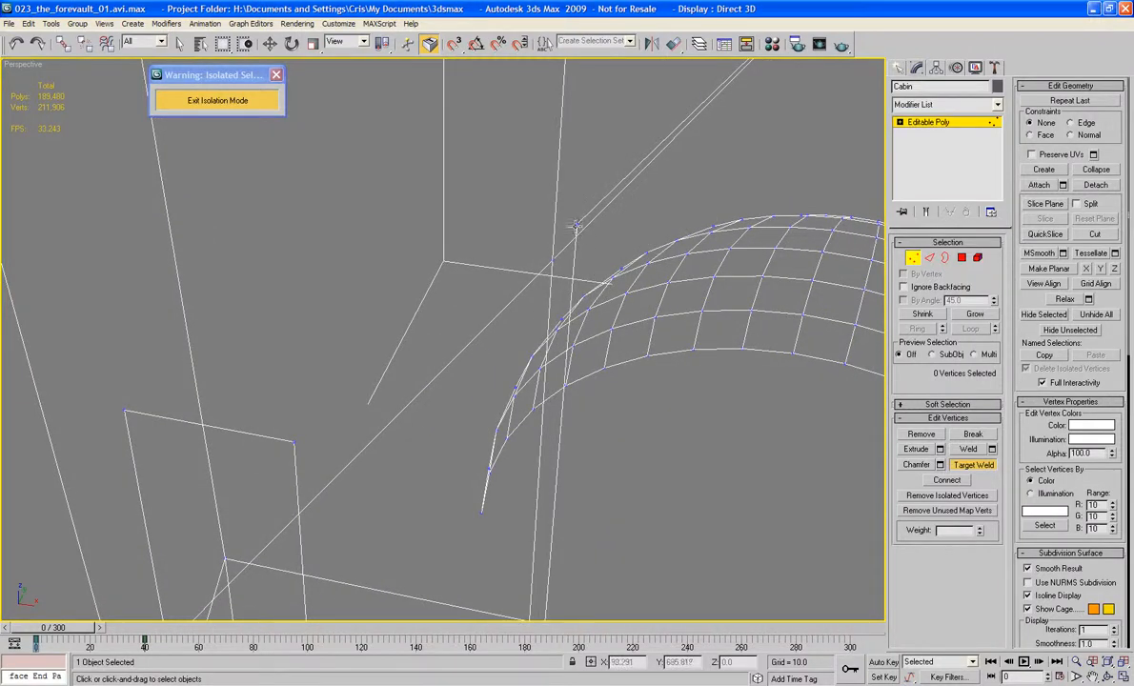
{"action": "left_click", "coordinate": [554, 261]}
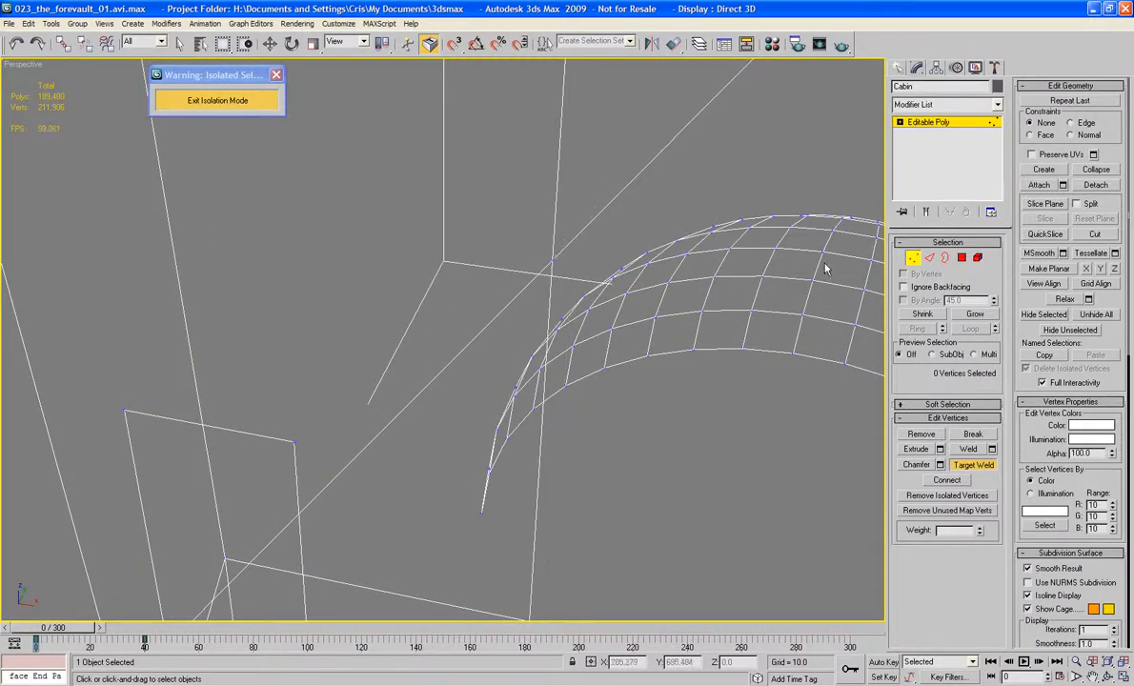
{"action": "left_click", "coordinate": [908, 261]}
{"action": "key", "text": "F3"}
Step: Examine the recess, its raised lower panel and the cabin's surrounding front wall from several angles
{"action": "scroll", "coordinate": [579, 270], "scroll_direction": "down", "scroll_amount": 5}
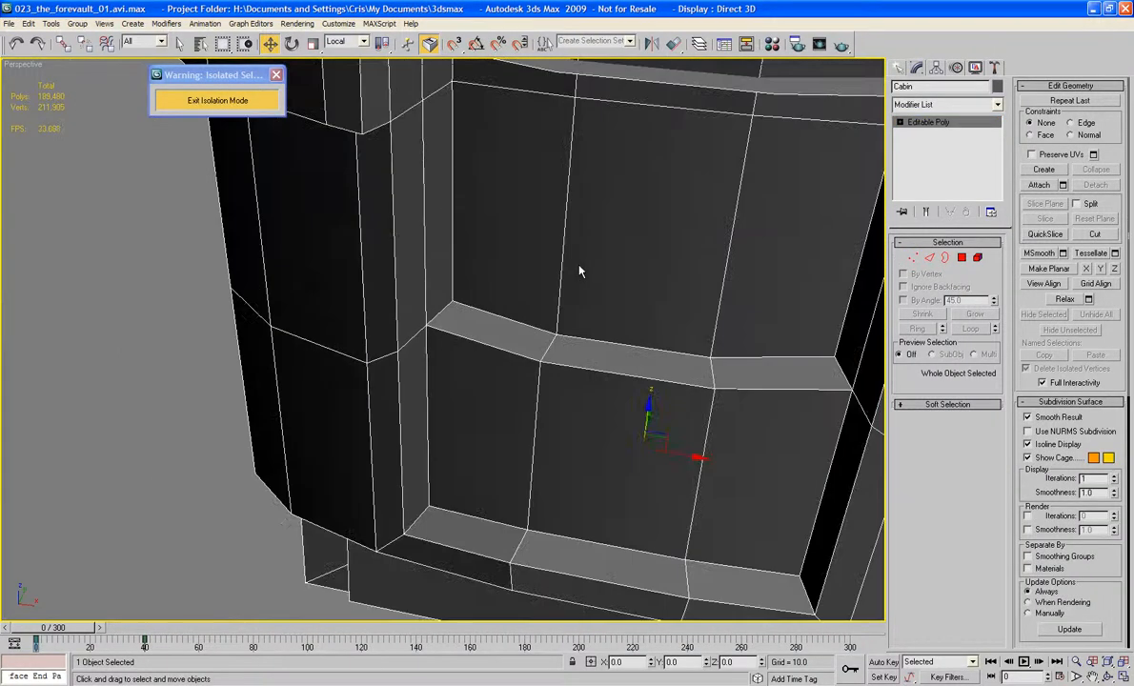
{"action": "middle_click_drag", "start_coordinate": [579, 271], "coordinate": [648, 239], "text": "alt"}
{"action": "middle_click_drag", "start_coordinate": [792, 231], "coordinate": [592, 244]}
{"action": "scroll", "coordinate": [592, 245], "scroll_direction": "down", "scroll_amount": 3}
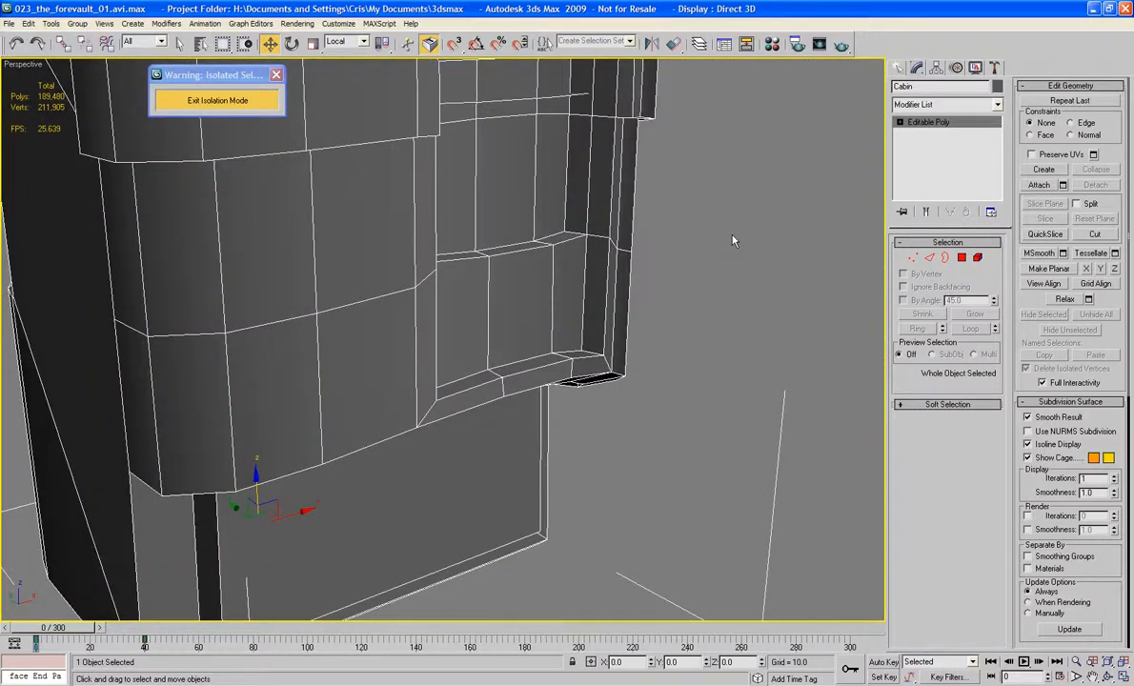
{"action": "left_click", "coordinate": [733, 240]}
{"action": "middle_click_drag", "start_coordinate": [733, 233], "coordinate": [602, 227], "text": "alt"}
{"action": "left_click", "coordinate": [586, 267]}
{"action": "middle_click_drag", "start_coordinate": [584, 271], "coordinate": [655, 266], "text": "alt"}
Step: Select the eight wall polygons flanking the central recess, four on each side of the Cabin's curved front
{"action": "left_click", "coordinate": [961, 257]}
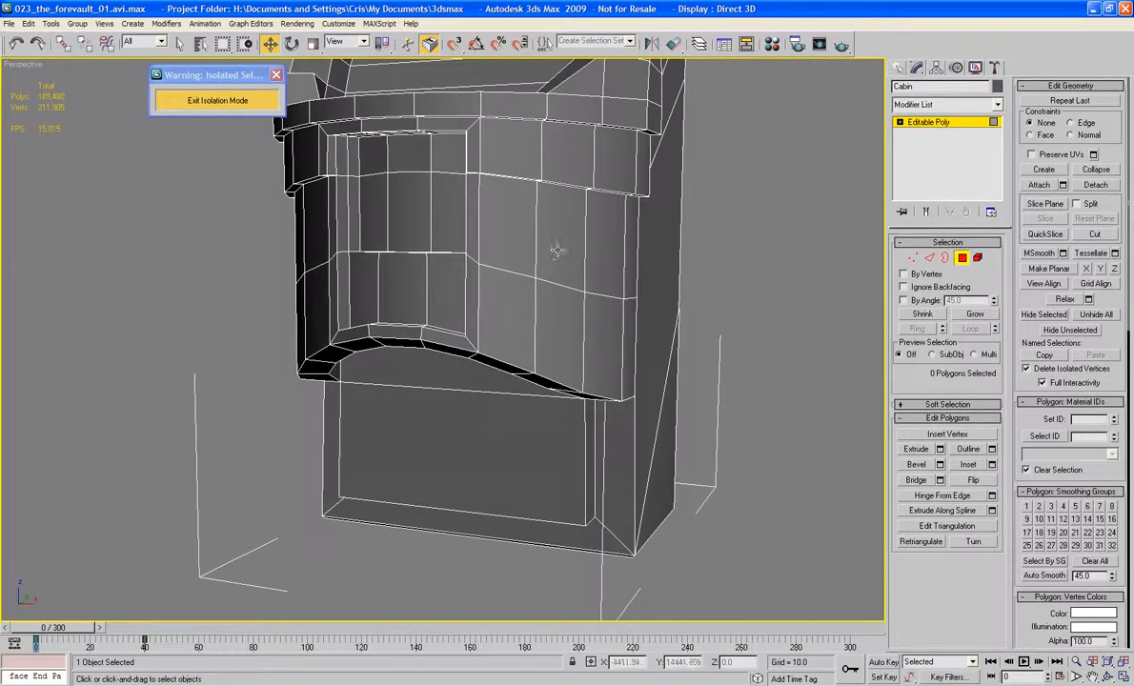
{"action": "left_click", "coordinate": [554, 305]}
{"action": "middle_click_drag", "start_coordinate": [600, 291], "coordinate": [738, 315], "text": "alt"}
{"action": "left_click", "coordinate": [408, 270], "text": "ctrl"}
{"action": "left_click", "coordinate": [401, 311], "text": "ctrl"}
{"action": "middle_click_drag", "start_coordinate": [401, 312], "coordinate": [491, 305], "text": "alt"}
{"action": "left_click", "coordinate": [539, 286], "text": "ctrl"}
{"action": "left_click", "coordinate": [537, 329], "text": "ctrl"}
{"action": "left_click", "coordinate": [332, 263], "text": "ctrl"}
{"action": "left_click", "coordinate": [329, 320], "text": "ctrl"}
{"action": "scroll", "coordinate": [483, 311], "scroll_direction": "up", "scroll_amount": 4}
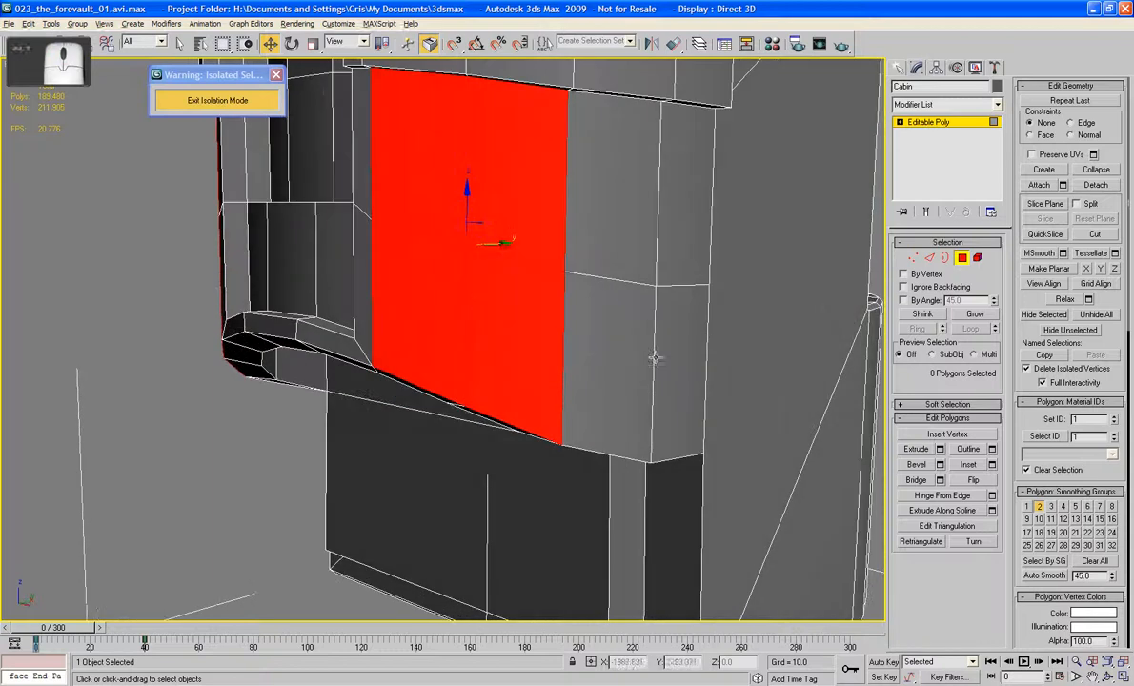
Step: Inset the two selected polygon groups slightly to leave a narrow frame around each side panel
{"action": "left_click", "coordinate": [968, 465]}
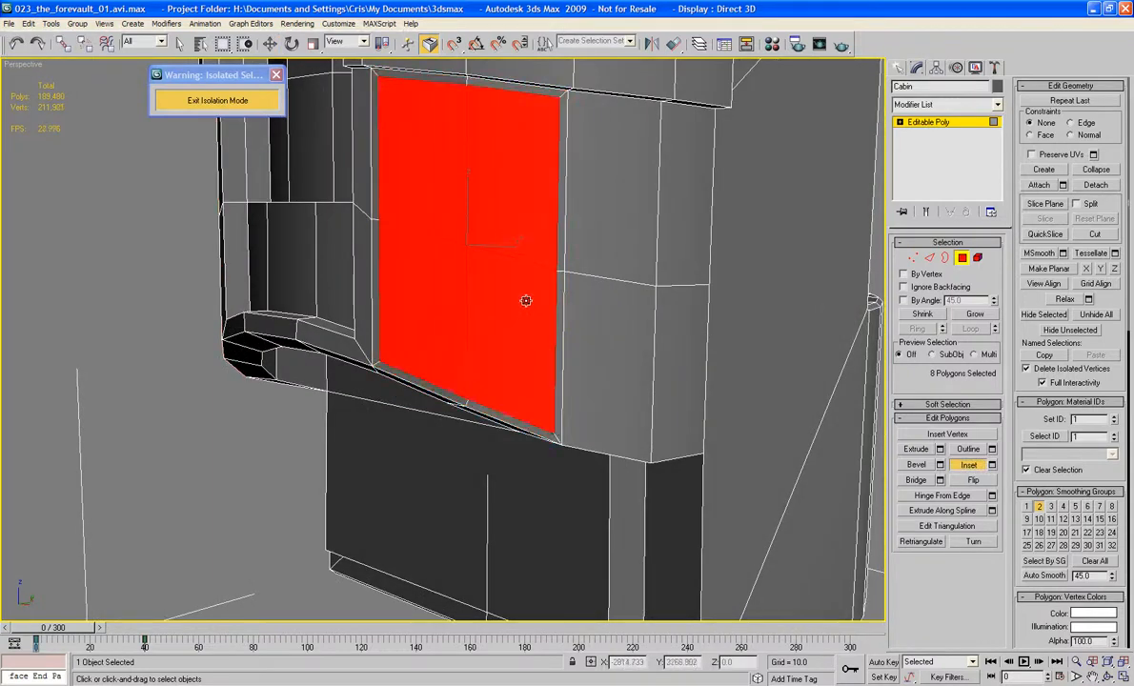
{"action": "scroll", "coordinate": [524, 298], "scroll_direction": "down", "scroll_amount": 4}
{"action": "left_click_drag", "start_coordinate": [525, 293], "coordinate": [525, 291]}
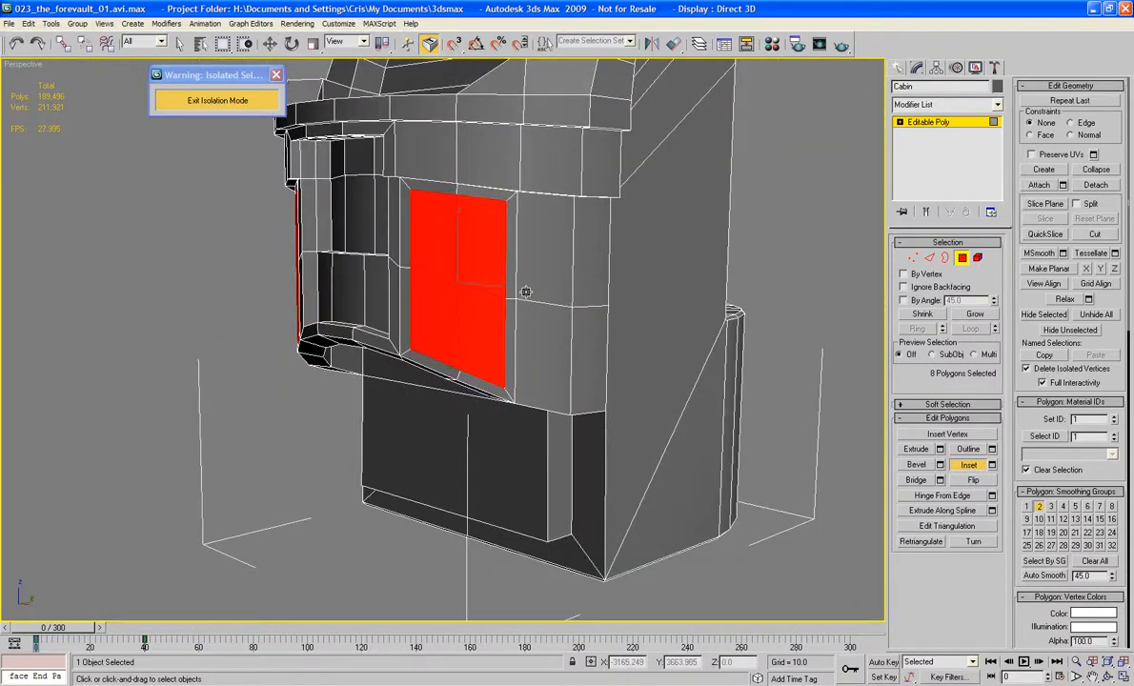
{"action": "middle_click_drag", "start_coordinate": [377, 205], "coordinate": [539, 231], "text": "alt"}
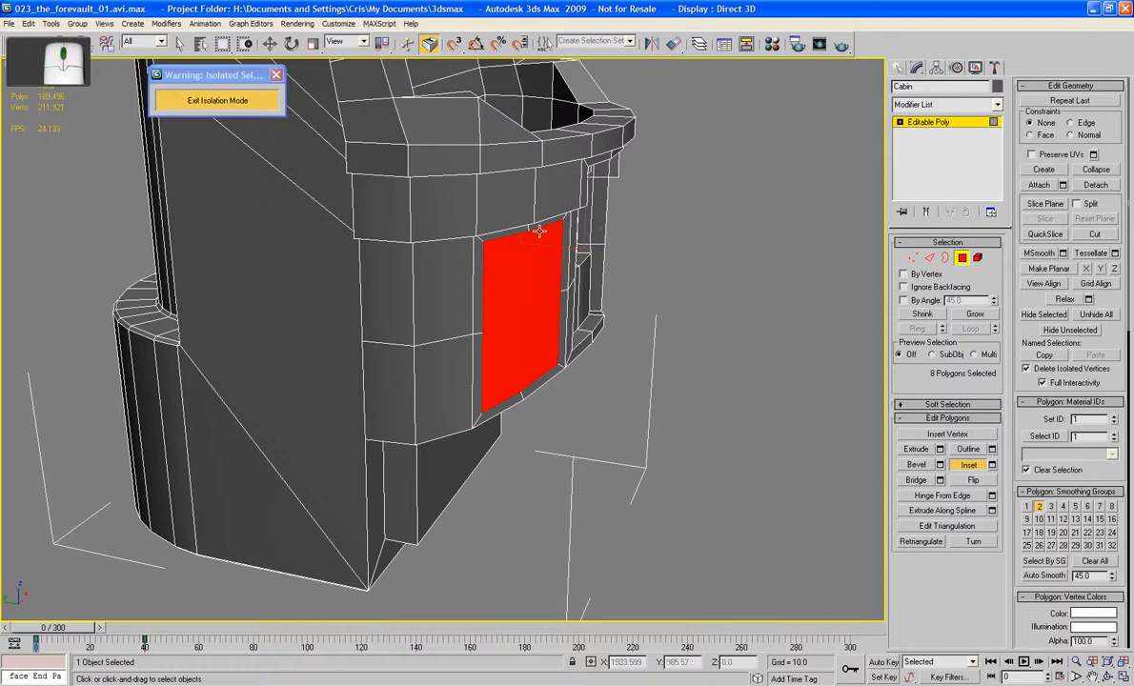
Step: Extrude the inset side panels a short distance inward to form shallow recesses, then clear the polygon selection
{"action": "scroll", "coordinate": [539, 231], "scroll_direction": "up", "scroll_amount": 3}
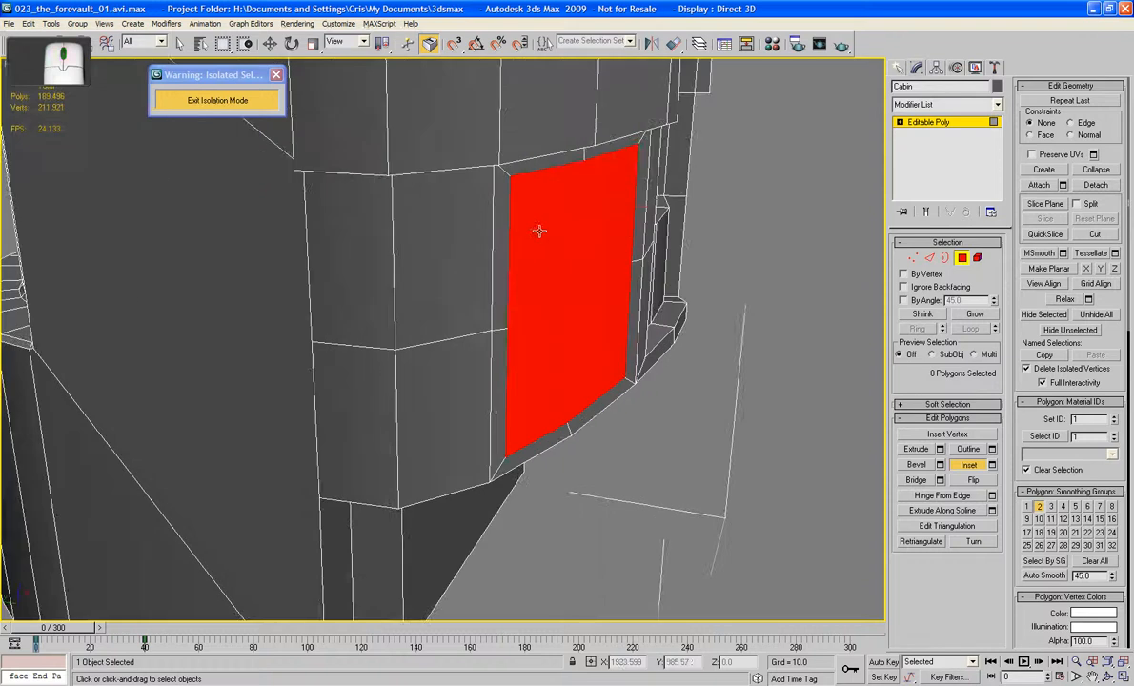
{"action": "left_click", "coordinate": [919, 452]}
{"action": "left_click_drag", "start_coordinate": [558, 318], "coordinate": [561, 331]}
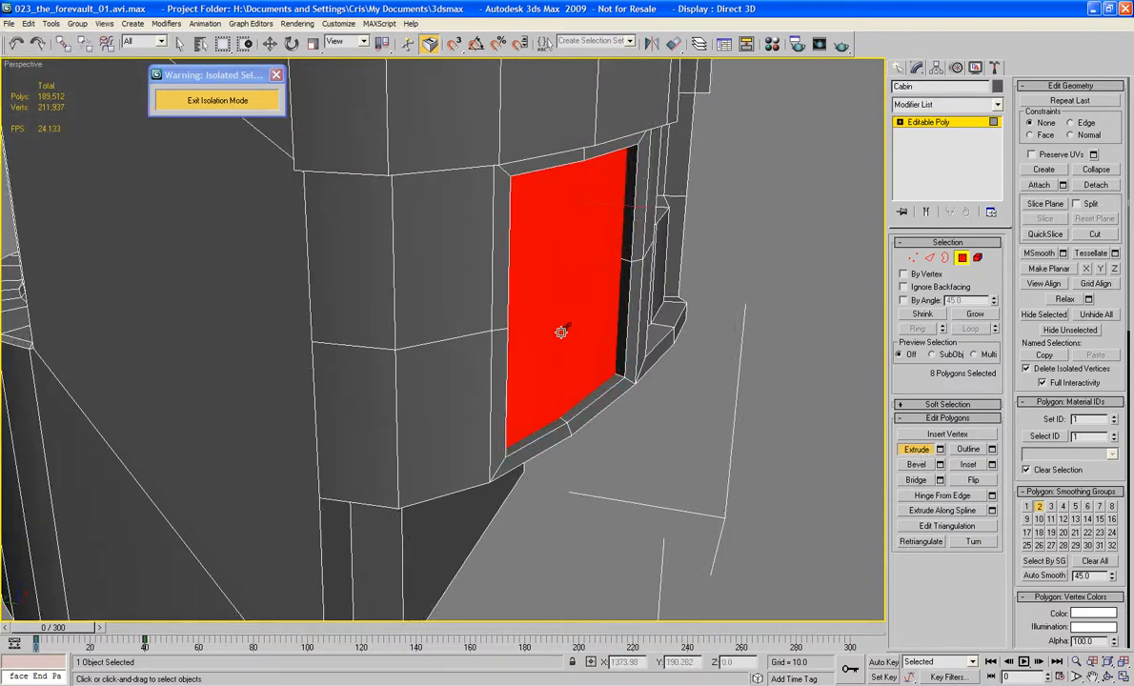
{"action": "left_click", "coordinate": [721, 453]}
{"action": "middle_click_drag", "start_coordinate": [720, 453], "coordinate": [613, 445], "text": "alt"}
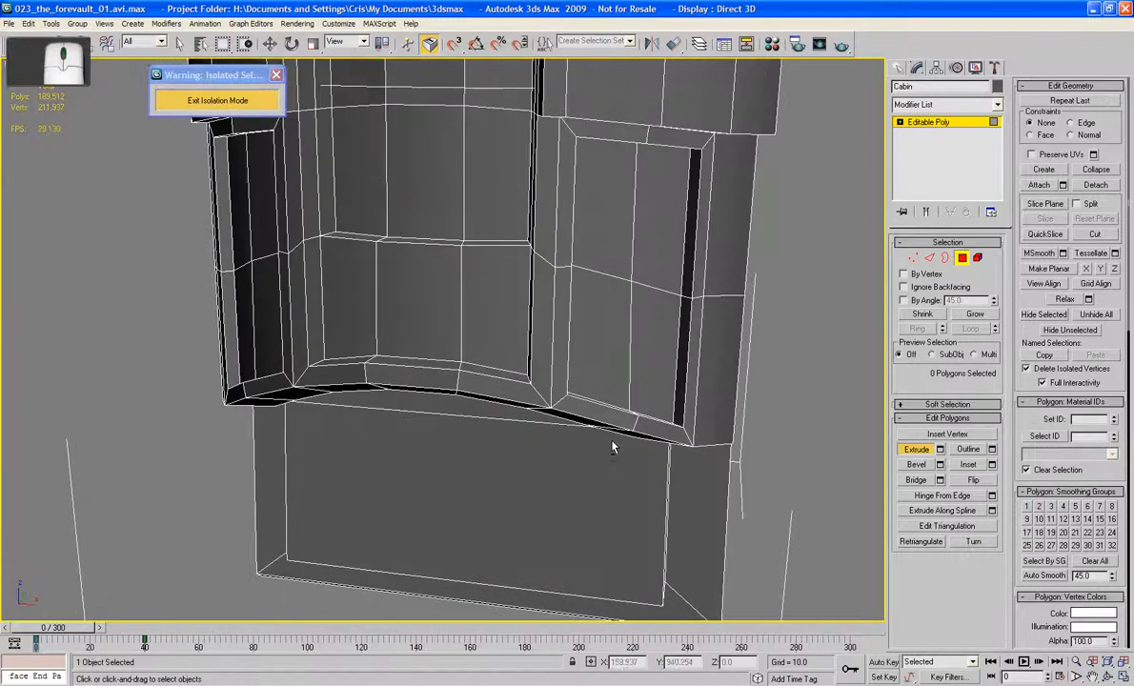
Step: Examine the two side recesses and the whole Cabin from several angles, with and without edges displayed
{"action": "key", "text": "F4"}
{"action": "middle_click_drag", "start_coordinate": [563, 412], "coordinate": [516, 405]}
{"action": "scroll", "coordinate": [516, 405], "scroll_direction": "down", "scroll_amount": 6}
{"action": "mouse_move", "coordinate": [616, 374]}
{"action": "middle_mouse_down", "text": "alt"}
{"action": "mouse_move", "coordinate": [546, 360]}
{"action": "mouse_move", "coordinate": [689, 369]}
{"action": "mouse_move", "coordinate": [589, 312]}
{"action": "mouse_move", "coordinate": [614, 378]}
{"action": "middle_mouse_up", "text": "alt"}
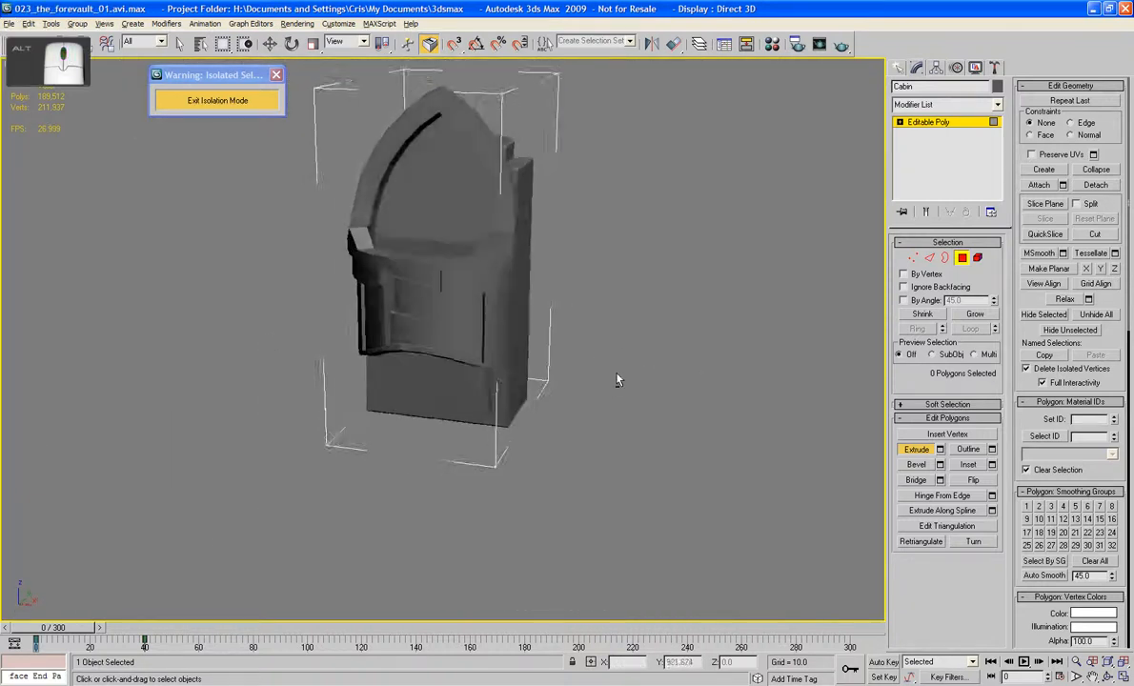
{"action": "scroll", "coordinate": [616, 381], "scroll_direction": "up", "scroll_amount": 3}
{"action": "middle_click_drag", "start_coordinate": [503, 318], "coordinate": [516, 271], "text": "alt"}
{"action": "scroll", "coordinate": [474, 331], "scroll_direction": "up", "scroll_amount": 3}
{"action": "key", "text": "F4"}
{"action": "scroll", "coordinate": [501, 382], "scroll_direction": "up", "scroll_amount": 3}
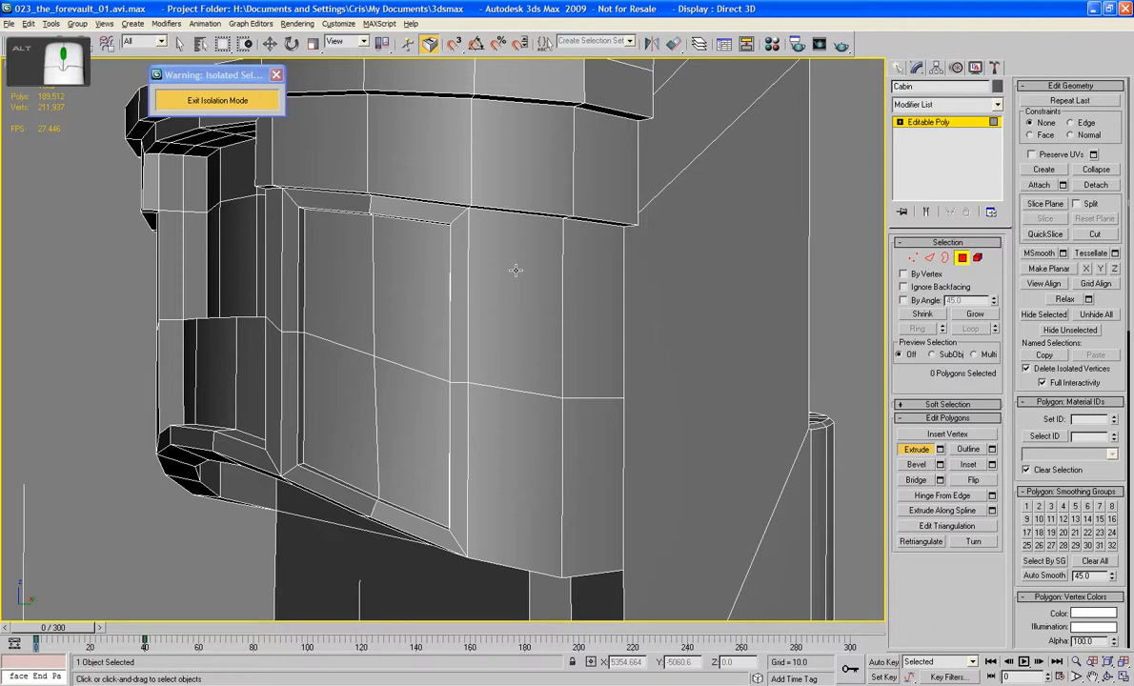
Step: Select the eight narrow frame polygons surrounding one of the side recesses
{"action": "left_click", "coordinate": [419, 208]}
{"action": "left_click", "coordinate": [329, 199], "text": "ctrl"}
{"action": "left_click", "coordinate": [294, 236], "text": "ctrl"}
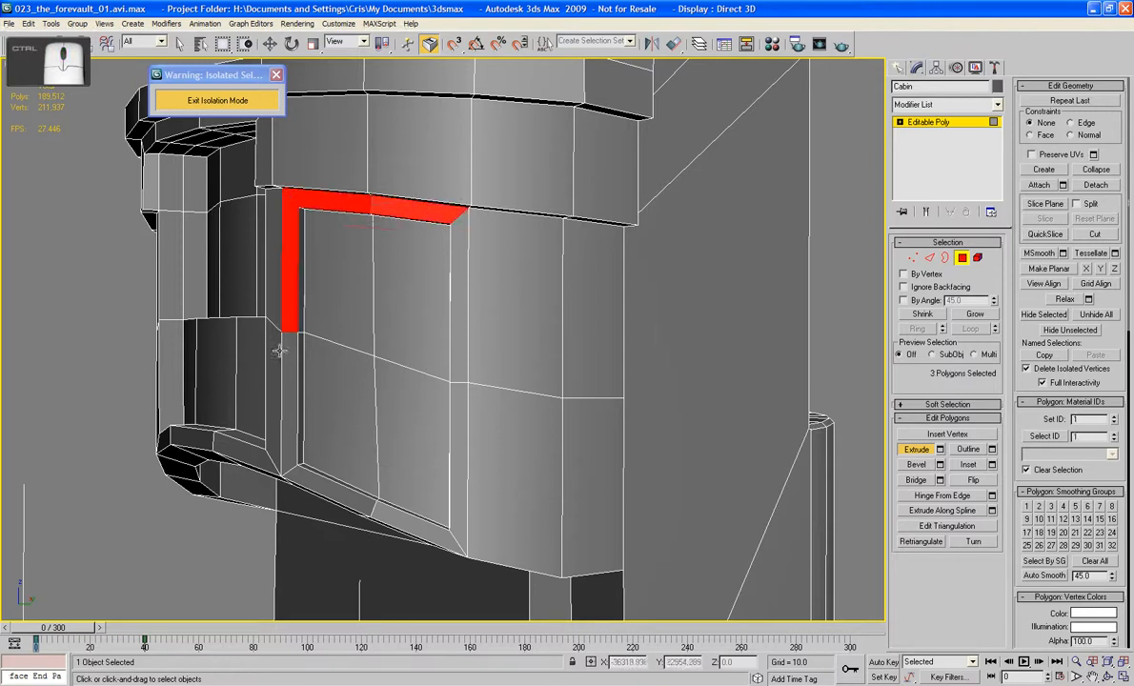
{"action": "left_click", "coordinate": [292, 400], "text": "ctrl"}
{"action": "left_click", "coordinate": [369, 492], "text": "ctrl"}
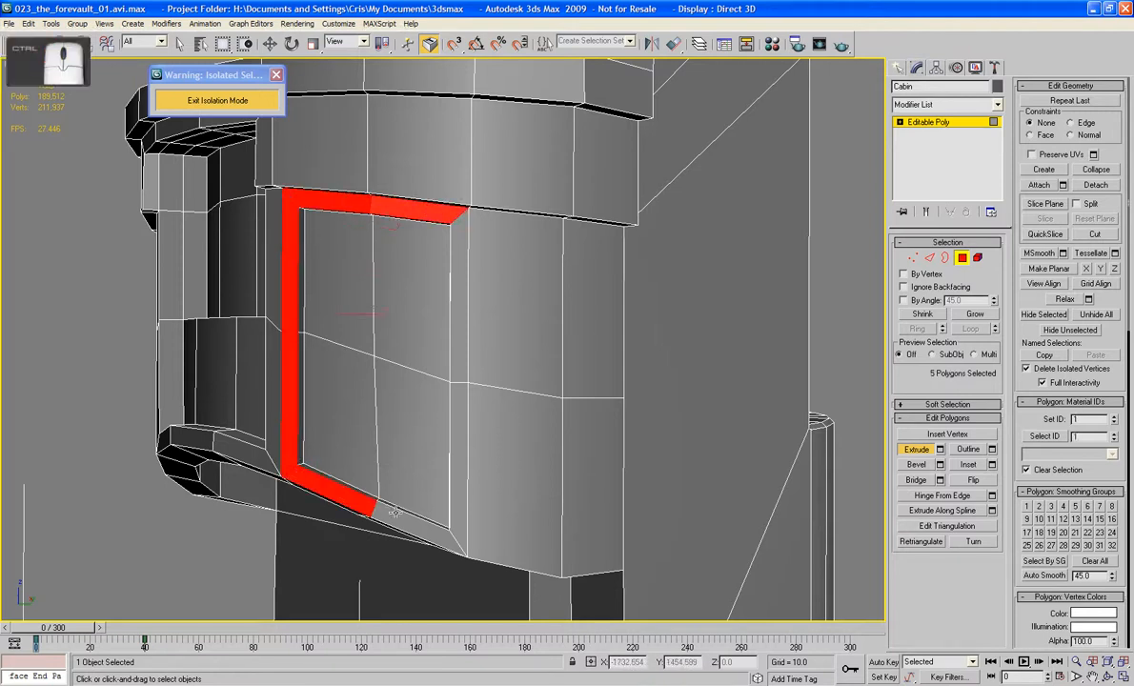
{"action": "left_click", "coordinate": [410, 513], "text": "ctrl"}
{"action": "left_click", "coordinate": [458, 457], "text": "ctrl"}
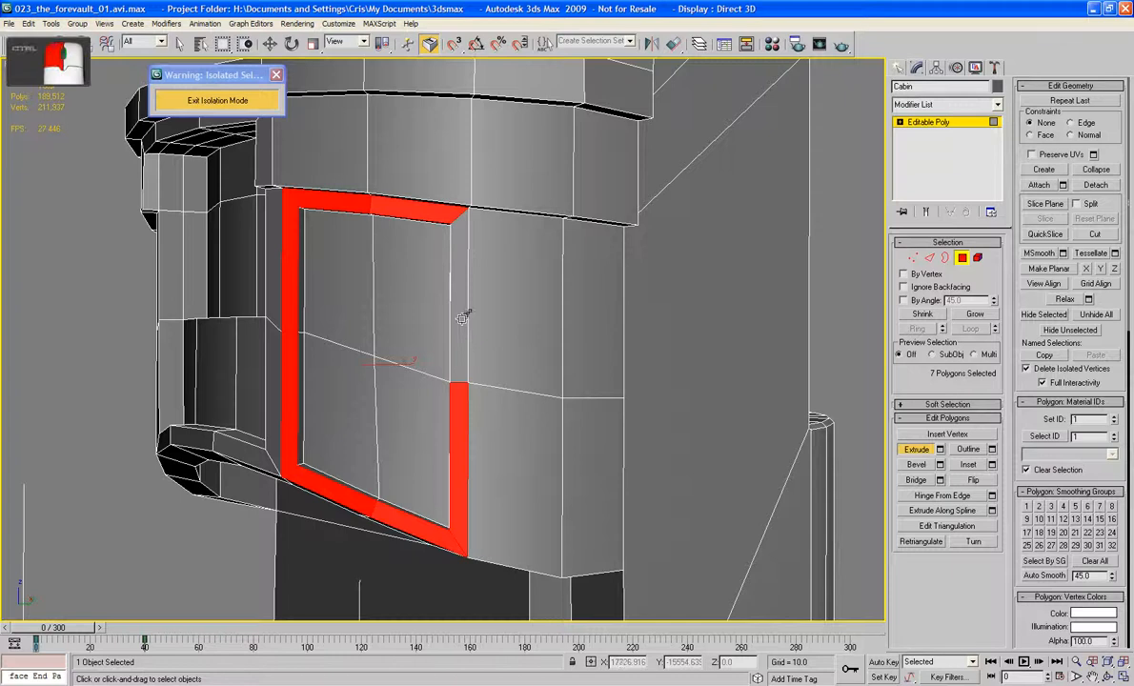
{"action": "left_click", "coordinate": [458, 305], "text": "ctrl"}
{"action": "middle_click_drag", "start_coordinate": [458, 305], "coordinate": [362, 280], "text": "alt"}
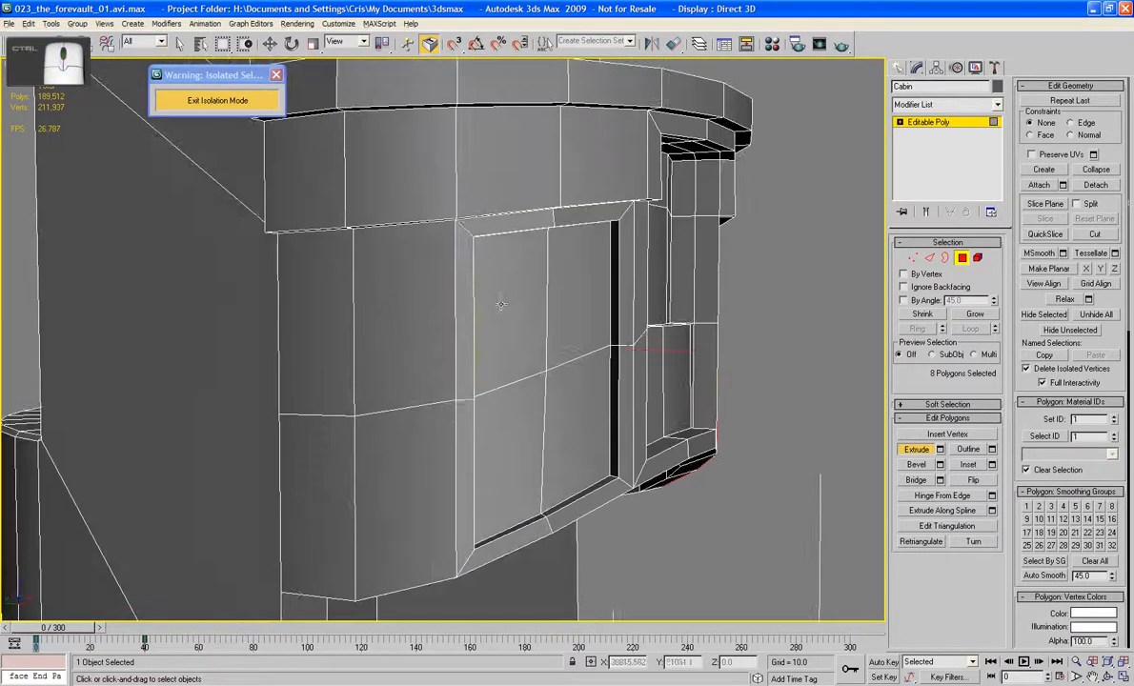
Step: Add the eight narrow frame polygons around the opposite side recess to the selection
{"action": "left_click", "coordinate": [464, 286], "text": "ctrl"}
{"action": "left_click", "coordinate": [534, 220], "text": "ctrl"}
{"action": "left_click", "coordinate": [563, 219], "text": "ctrl"}
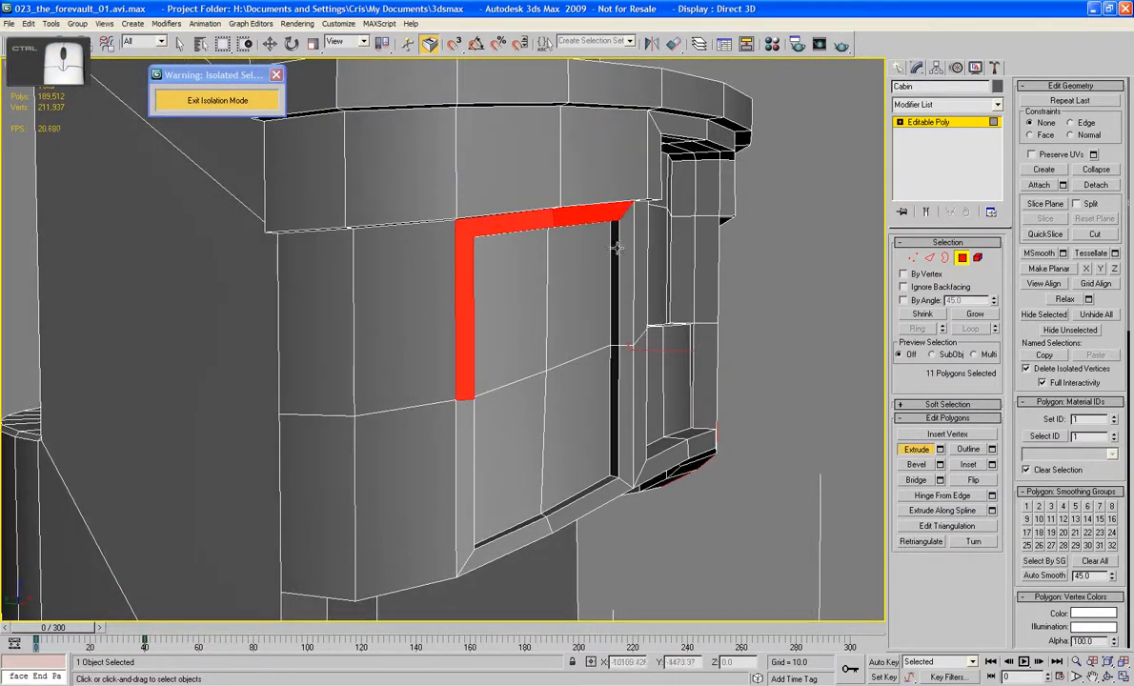
{"action": "left_click", "coordinate": [621, 324], "text": "ctrl"}
{"action": "left_click", "coordinate": [621, 394], "text": "ctrl"}
{"action": "left_click", "coordinate": [593, 501], "text": "ctrl"}
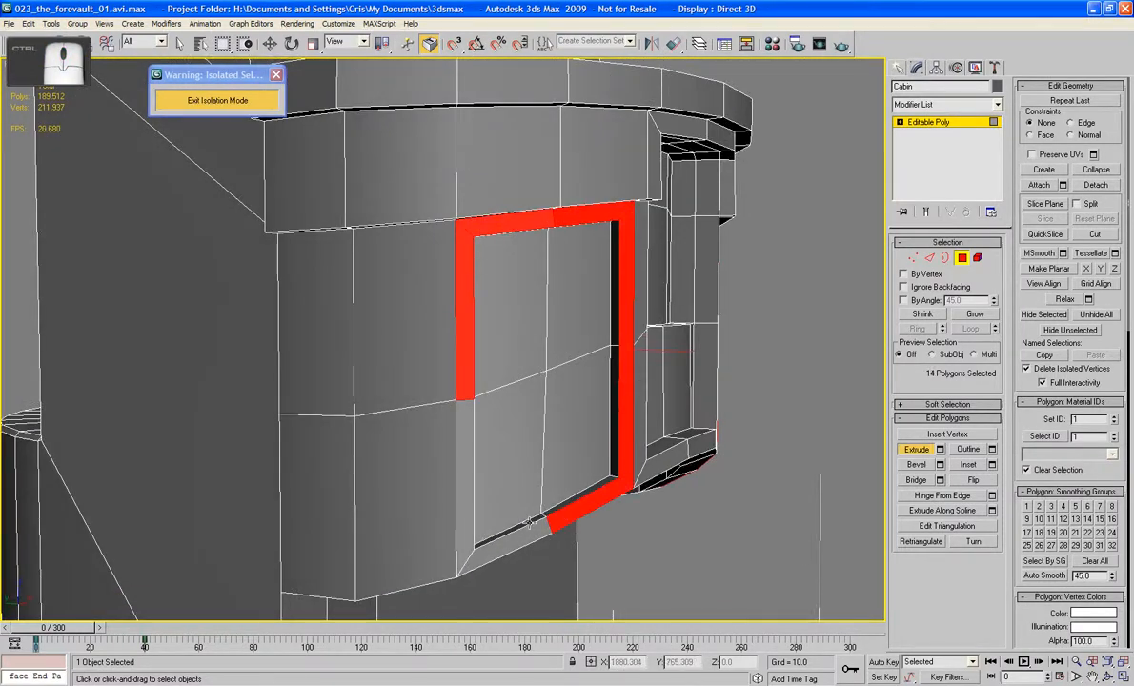
{"action": "left_click", "coordinate": [530, 542], "text": "ctrl"}
{"action": "left_click", "coordinate": [465, 520], "text": "ctrl"}
Step: Bevel both selected frames outward in three small successive passes to form stepped moldings, then clear the selection
{"action": "middle_click_drag", "start_coordinate": [476, 495], "coordinate": [539, 490], "text": "alt"}
{"action": "scroll", "coordinate": [539, 491], "scroll_direction": "up", "scroll_amount": 3}
{"action": "middle_click_drag", "start_coordinate": [584, 448], "coordinate": [624, 345]}
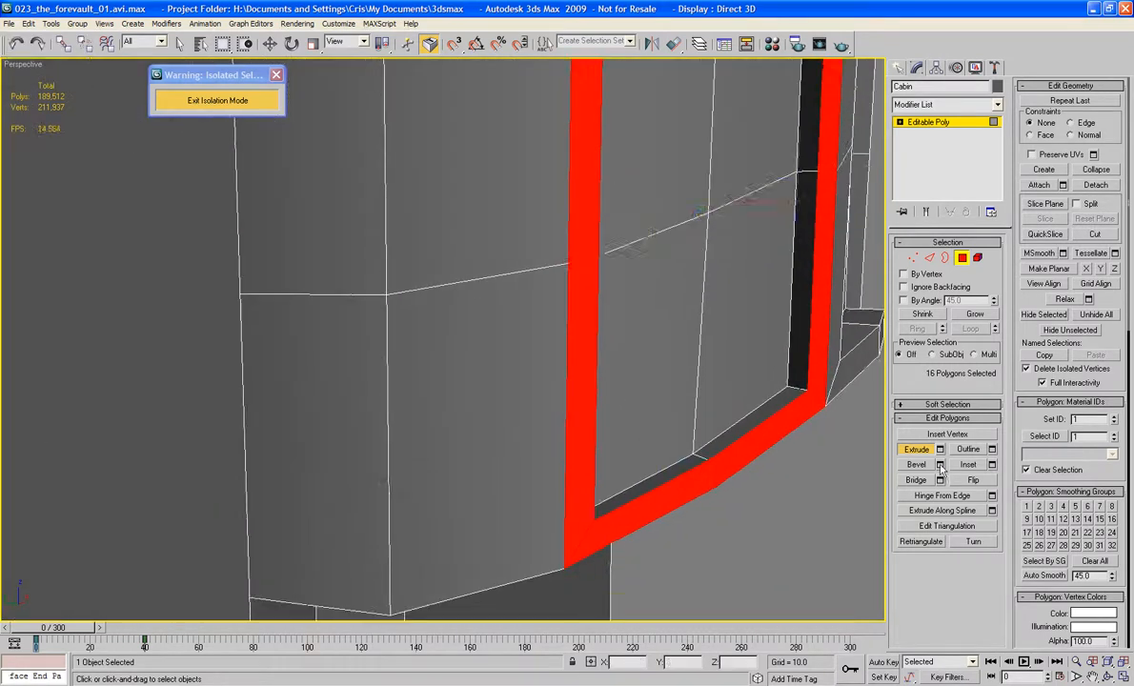
{"action": "left_click", "coordinate": [940, 464]}
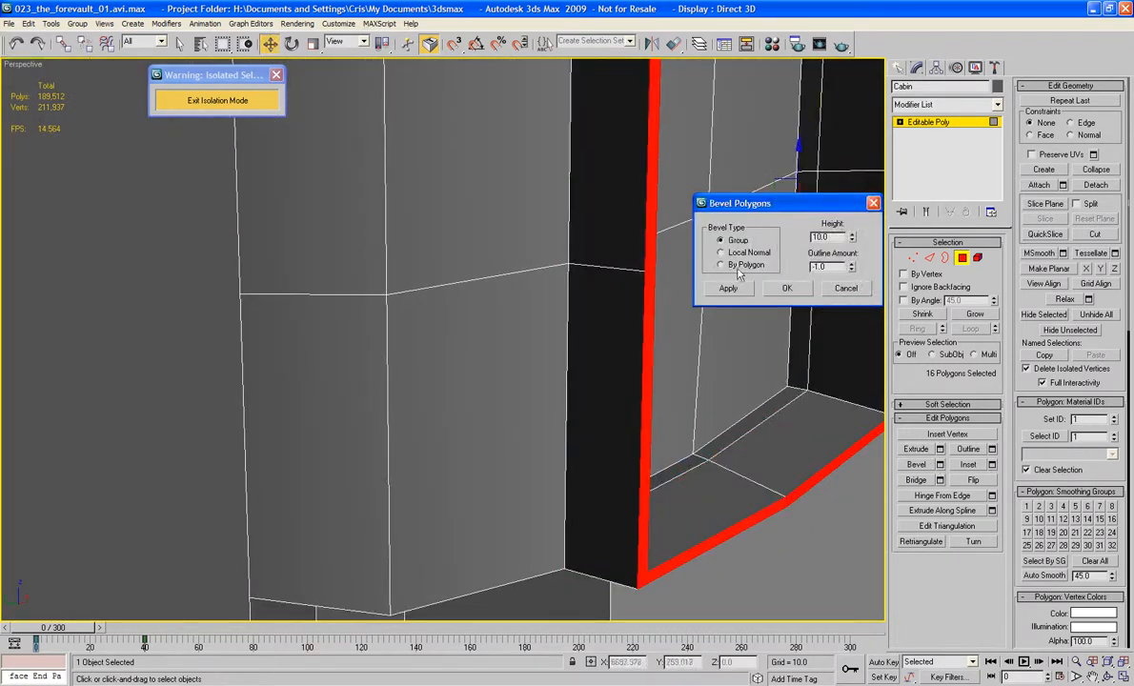
{"action": "left_click", "coordinate": [850, 290]}
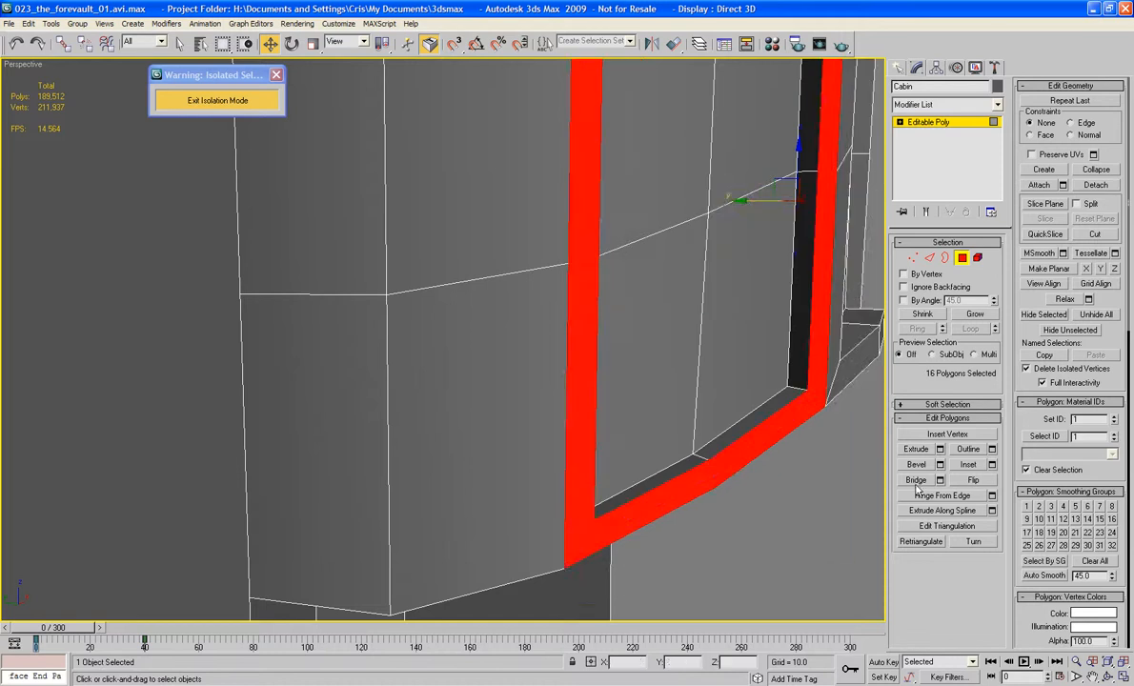
{"action": "left_click", "coordinate": [915, 465]}
{"action": "left_click_drag", "start_coordinate": [577, 457], "coordinate": [578, 453]}
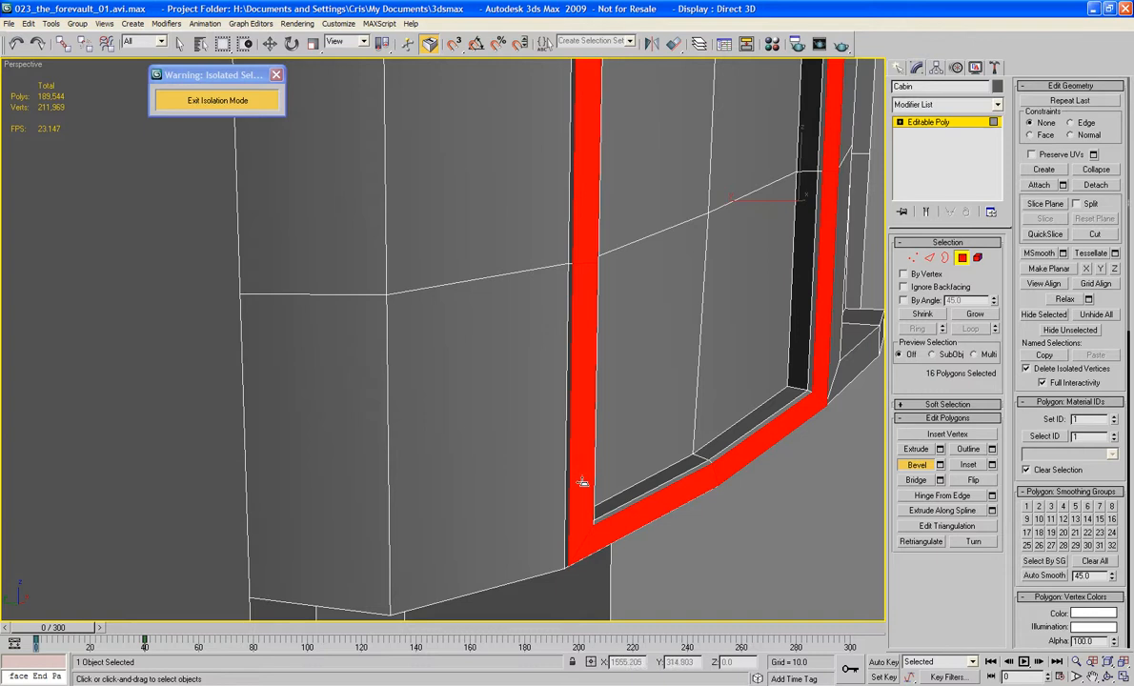
{"action": "left_click_drag", "start_coordinate": [582, 483], "coordinate": [586, 477]}
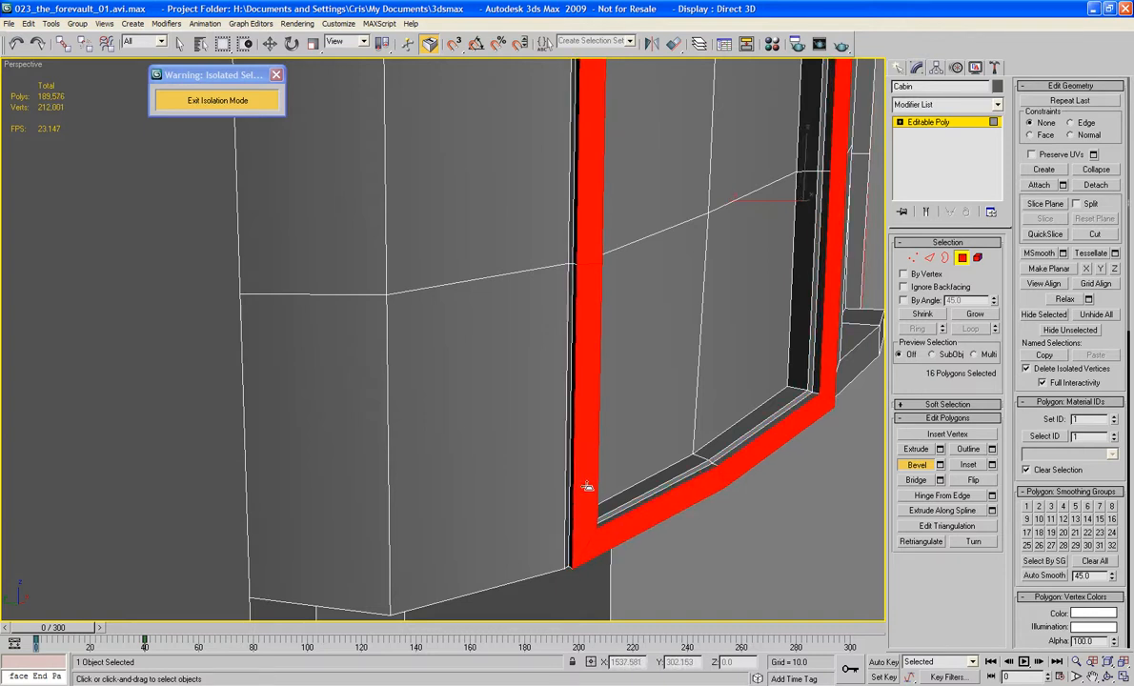
{"action": "left_click_drag", "start_coordinate": [587, 487], "coordinate": [587, 484]}
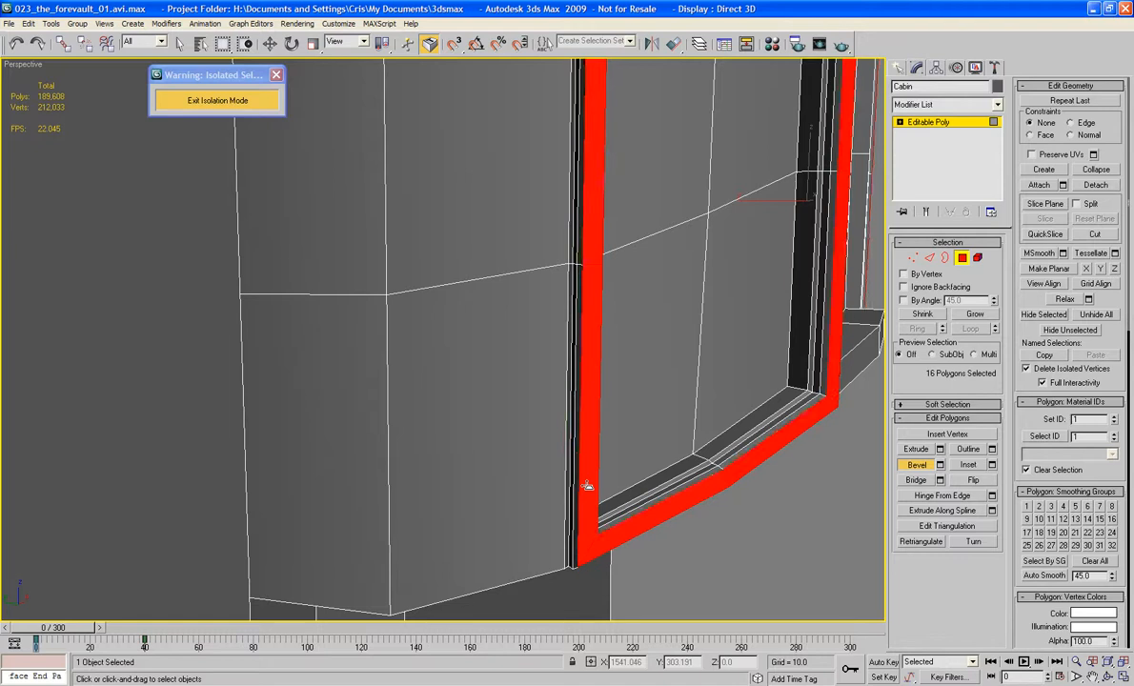
{"action": "left_click", "coordinate": [771, 574]}
Step: Examine the beveled frames with edges hidden and shown, leave polygon editing, and inspect the Cabin's curved underside
{"action": "middle_click_drag", "start_coordinate": [772, 574], "coordinate": [680, 544]}
{"action": "scroll", "coordinate": [751, 448], "scroll_direction": "down", "scroll_amount": 5}
{"action": "middle_click_drag", "start_coordinate": [752, 448], "coordinate": [505, 410], "text": "alt"}
{"action": "key", "text": "F4"}
{"action": "key", "text": "F4"}
{"action": "scroll", "coordinate": [553, 448], "scroll_direction": "up", "scroll_amount": 4}
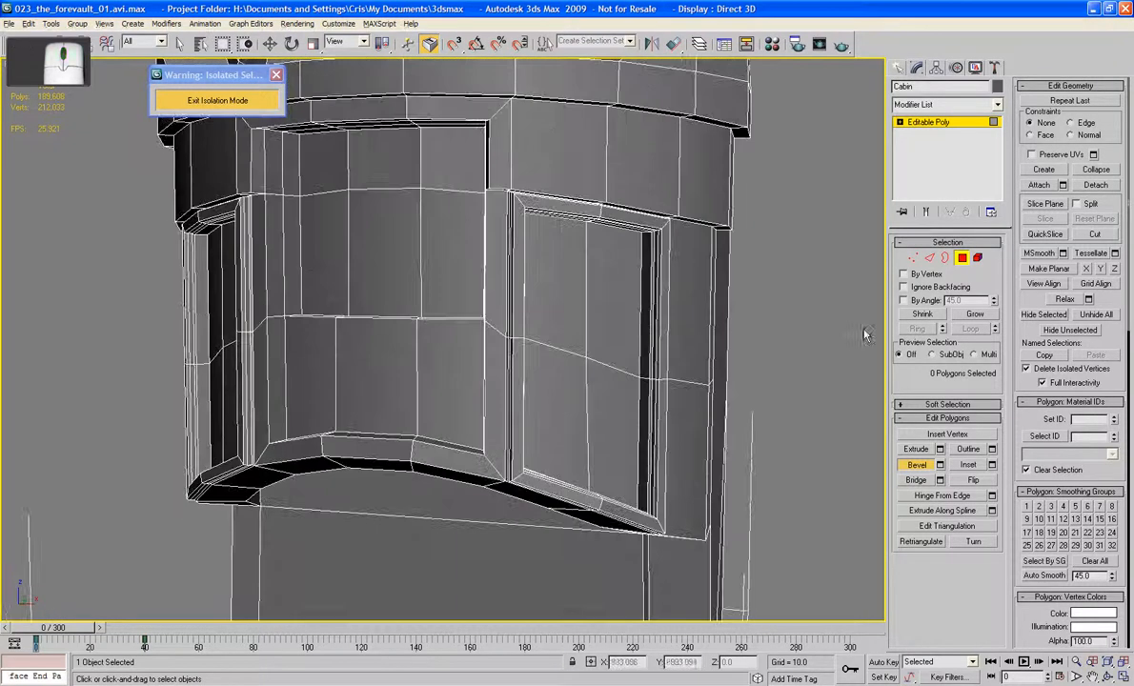
{"action": "left_click", "coordinate": [960, 261]}
{"action": "scroll", "coordinate": [693, 268], "scroll_direction": "down", "scroll_amount": 5}
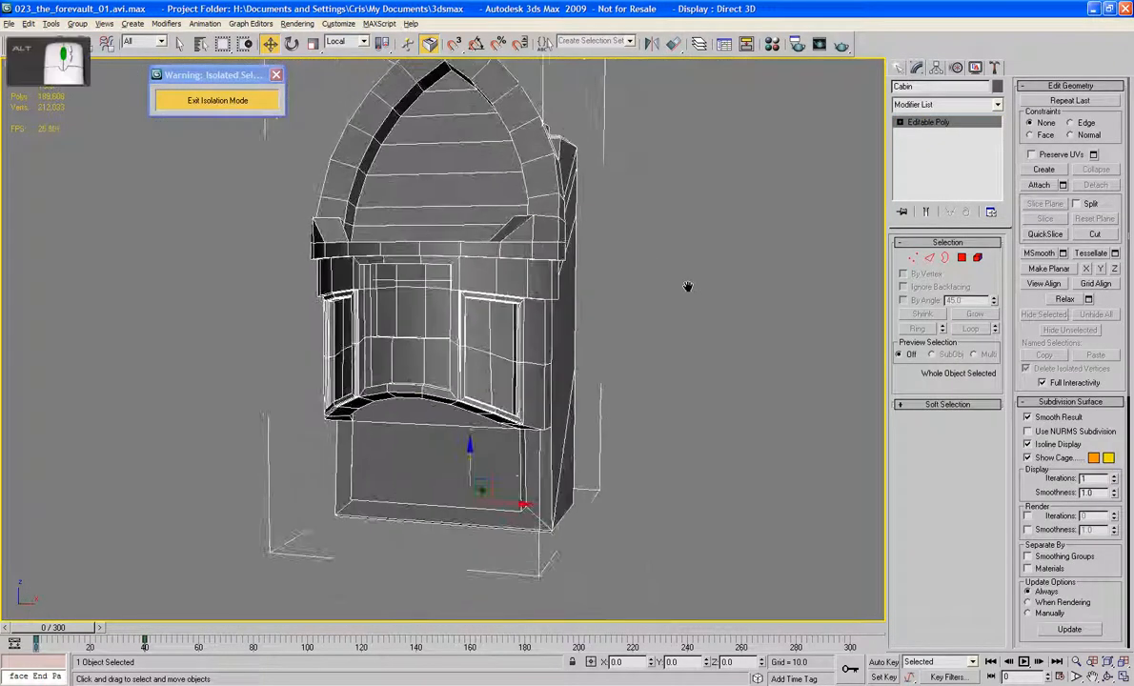
{"action": "middle_click_drag", "start_coordinate": [686, 286], "coordinate": [612, 307], "text": "alt"}
{"action": "scroll", "coordinate": [615, 307], "scroll_direction": "up", "scroll_amount": 10}
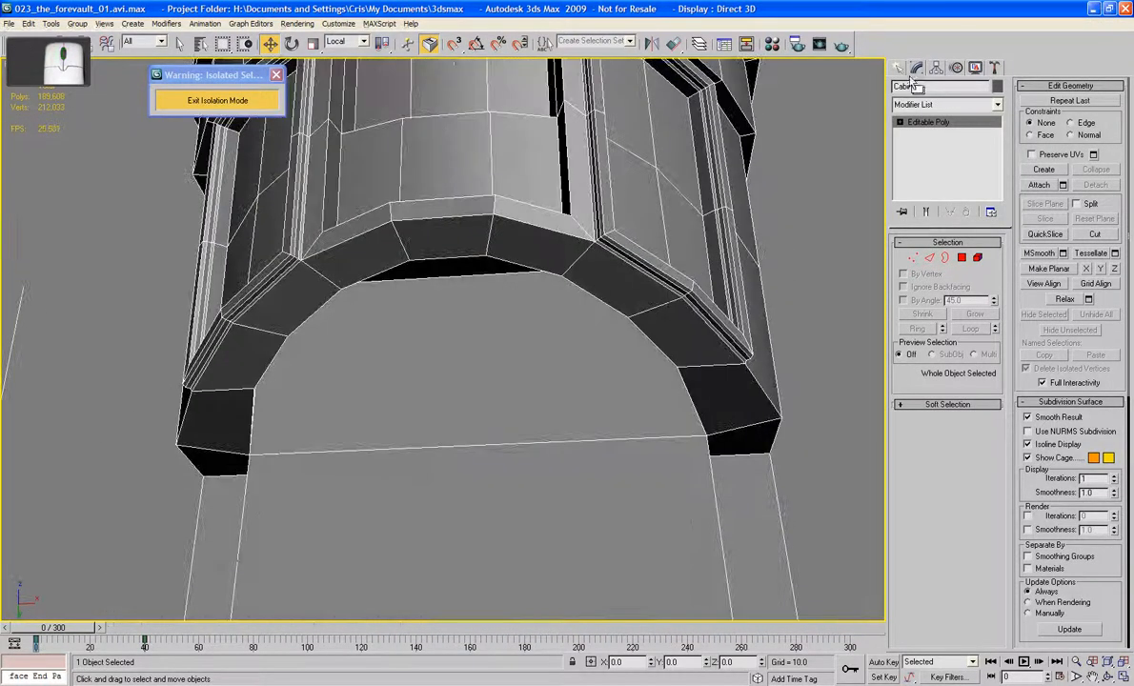
Step: Create a cylinder with AutoGrid on the Cabin's flat lower front panel, about 16.2 in radius and 82.4 in height
{"action": "left_click", "coordinate": [897, 68]}
{"action": "middle_click_drag", "start_coordinate": [701, 286], "coordinate": [700, 87]}
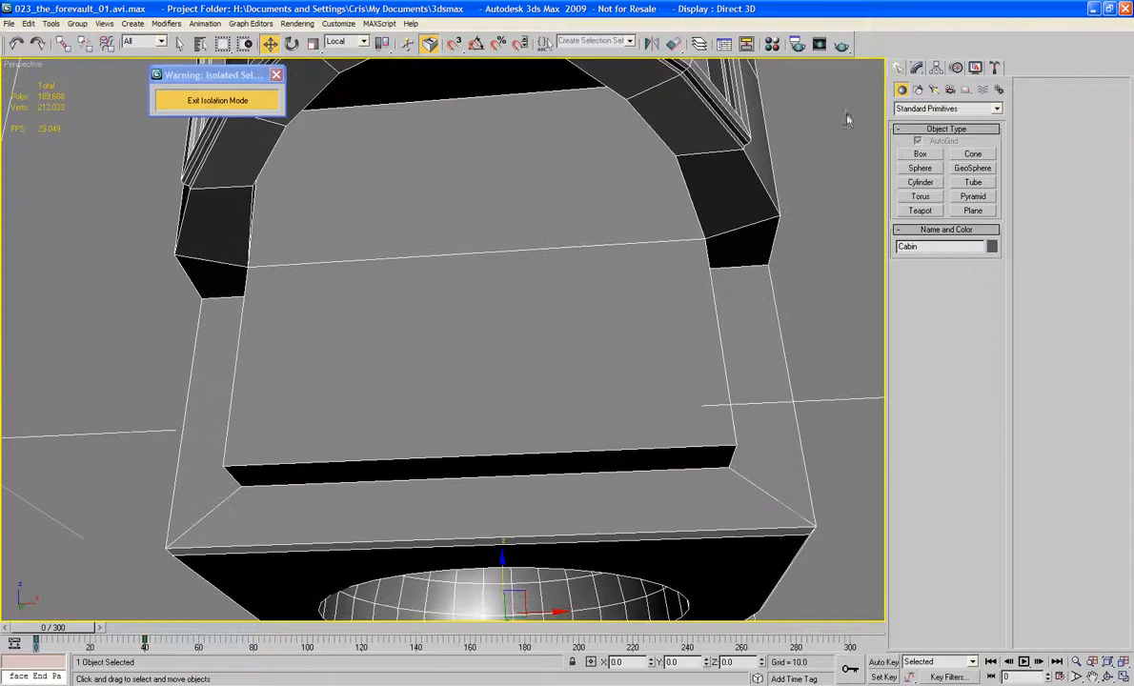
{"action": "left_click", "coordinate": [919, 155]}
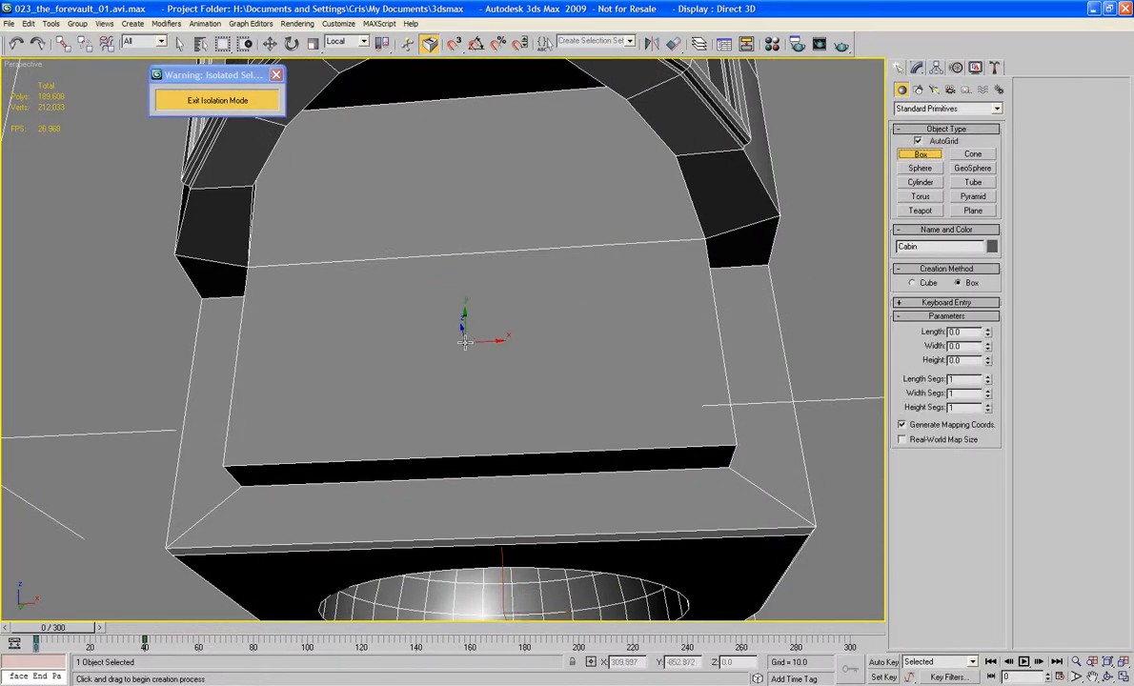
{"action": "left_click", "coordinate": [919, 182]}
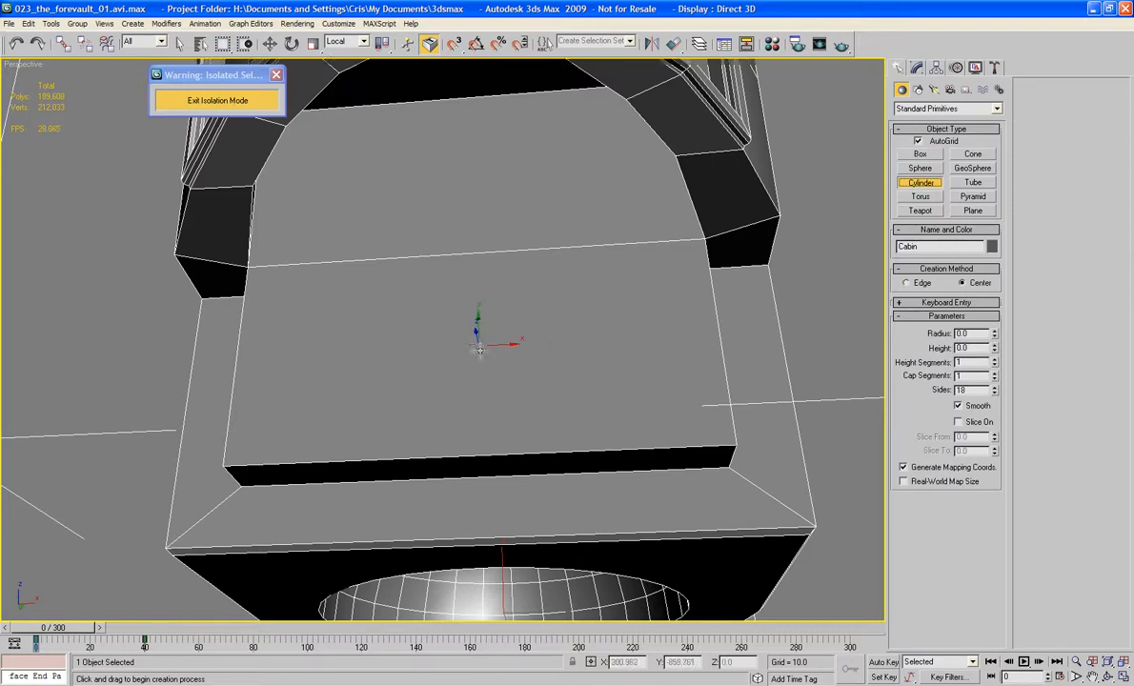
{"action": "left_click_drag", "start_coordinate": [478, 347], "coordinate": [481, 419]}
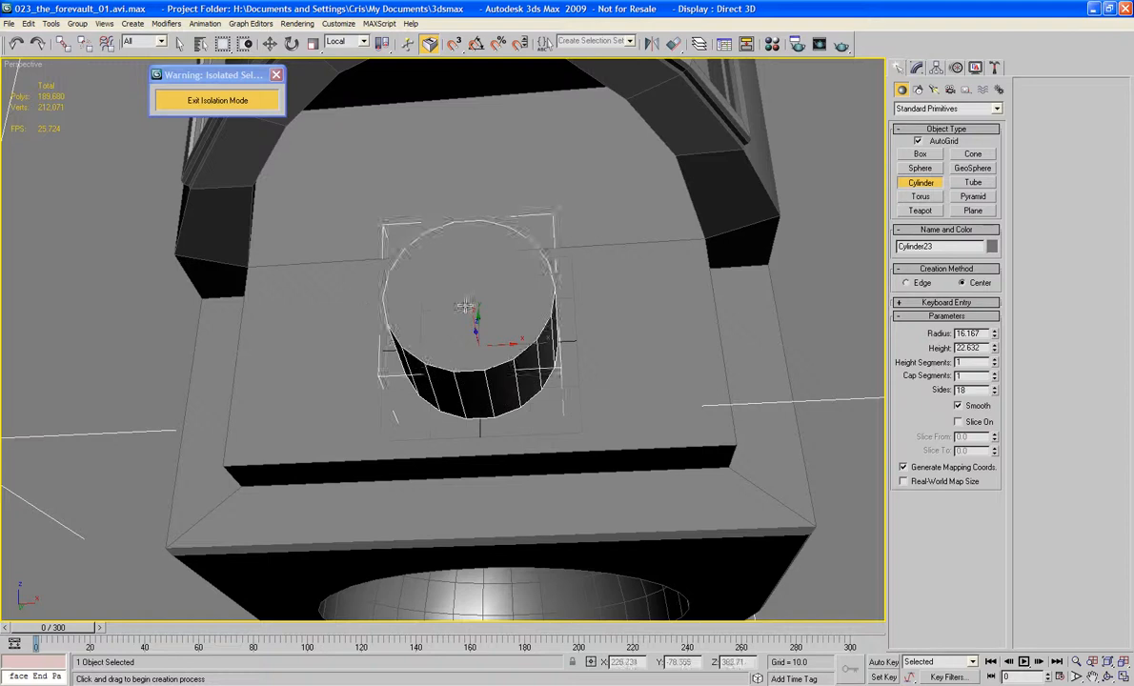
{"action": "left_click", "coordinate": [387, 7]}
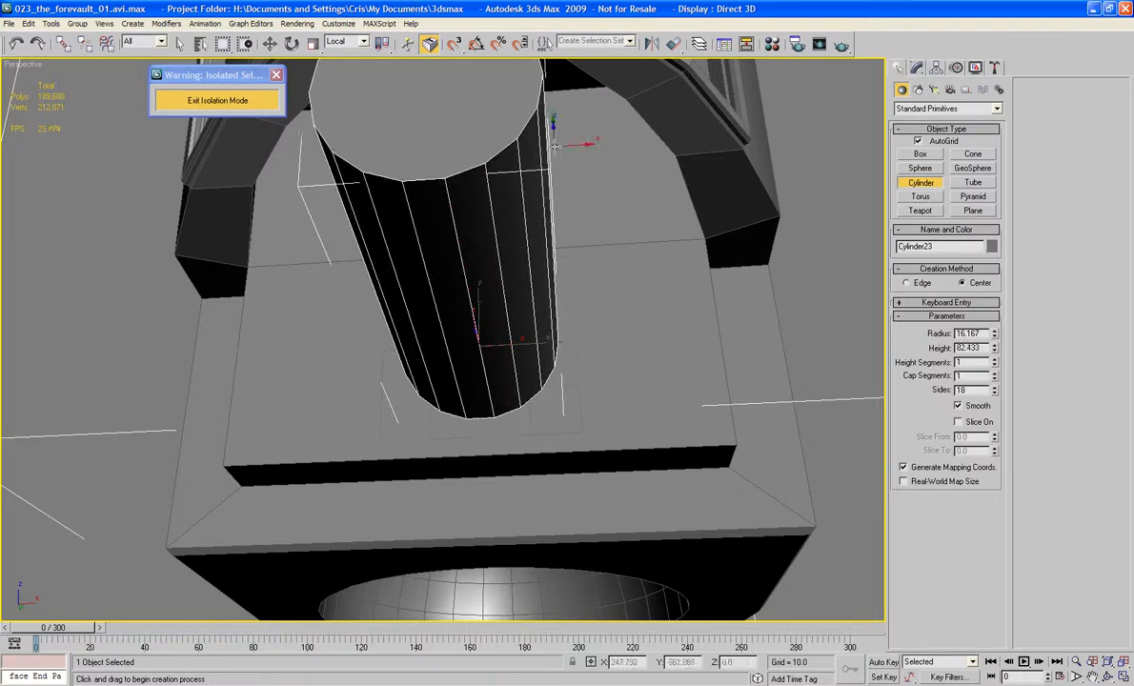
Step: Adjust the new cylinder's height to 107.163 and its radius to 12.933
{"action": "scroll", "coordinate": [539, 145], "scroll_direction": "down", "scroll_amount": 4}
{"action": "middle_click_drag", "start_coordinate": [538, 145], "coordinate": [462, 152], "text": "alt"}
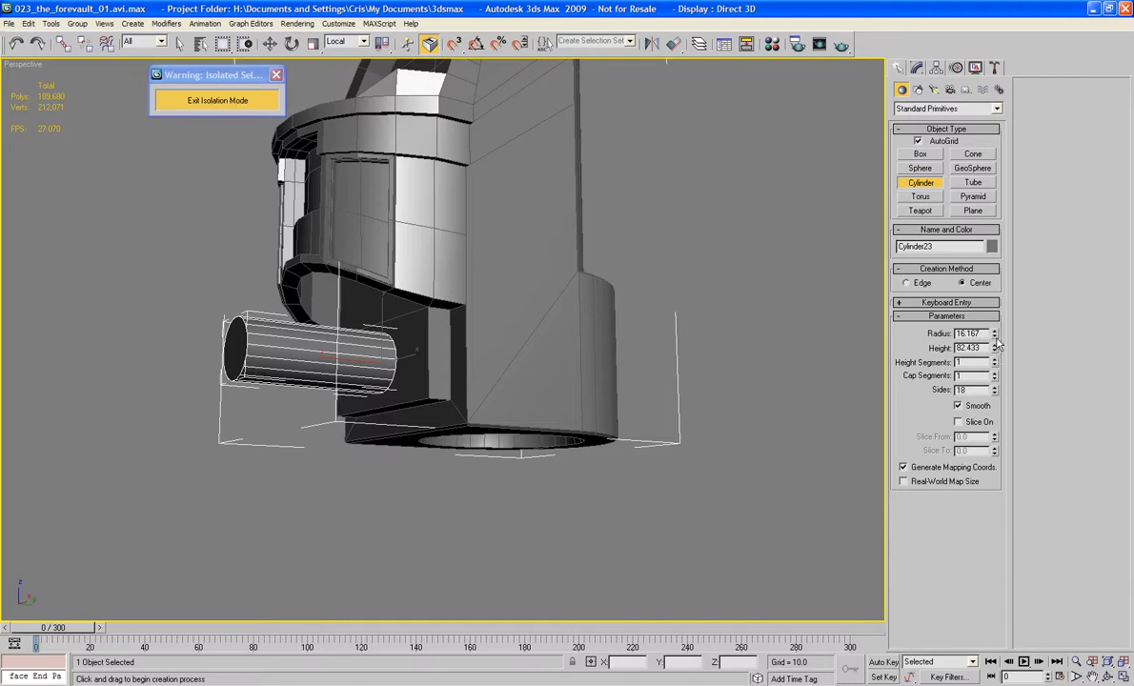
{"action": "left_click_drag", "start_coordinate": [996, 348], "coordinate": [996, 322]}
{"action": "middle_click_drag", "start_coordinate": [764, 351], "coordinate": [749, 318], "text": "alt"}
{"action": "scroll", "coordinate": [750, 318], "scroll_direction": "up", "scroll_amount": 3}
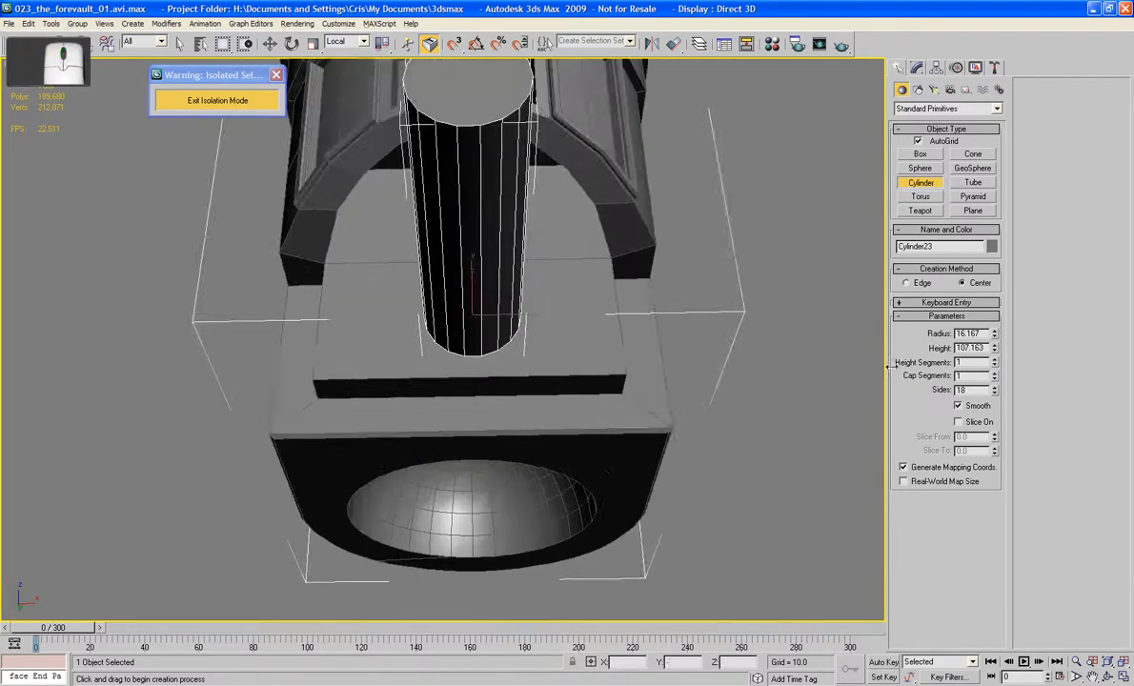
{"action": "left_click_drag", "start_coordinate": [996, 346], "coordinate": [999, 350]}
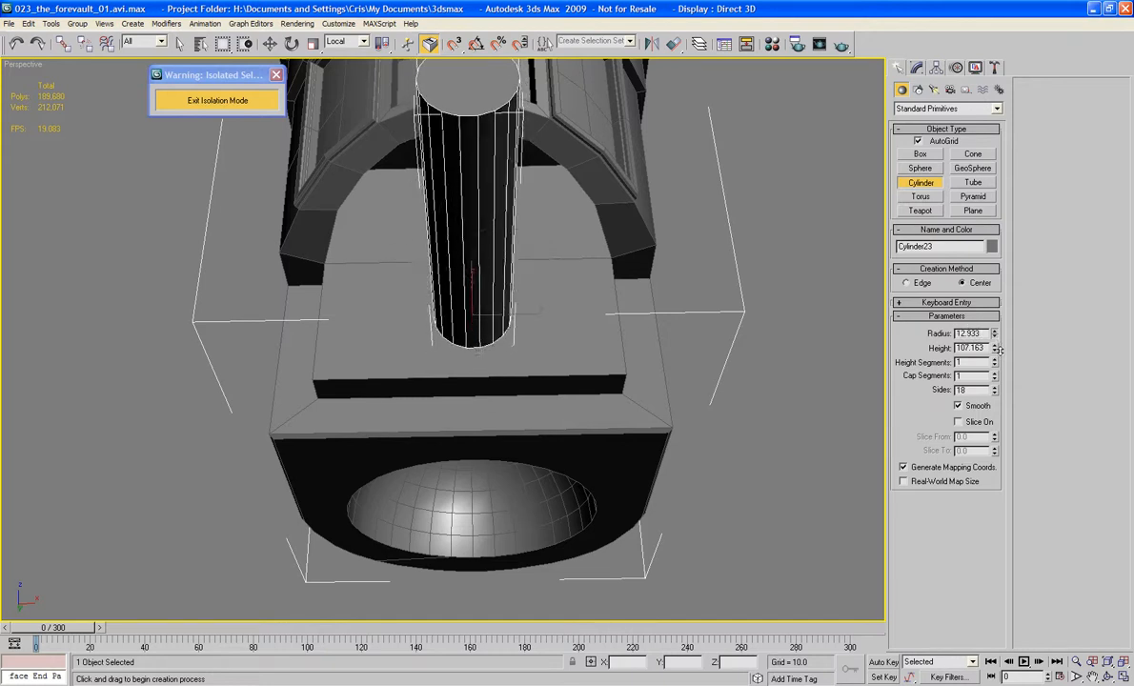
Step: Convert the cylinder on the Cabin's lower front to an Editable Poly
{"action": "middle_click_drag", "start_coordinate": [648, 221], "coordinate": [648, 255], "text": "alt"}
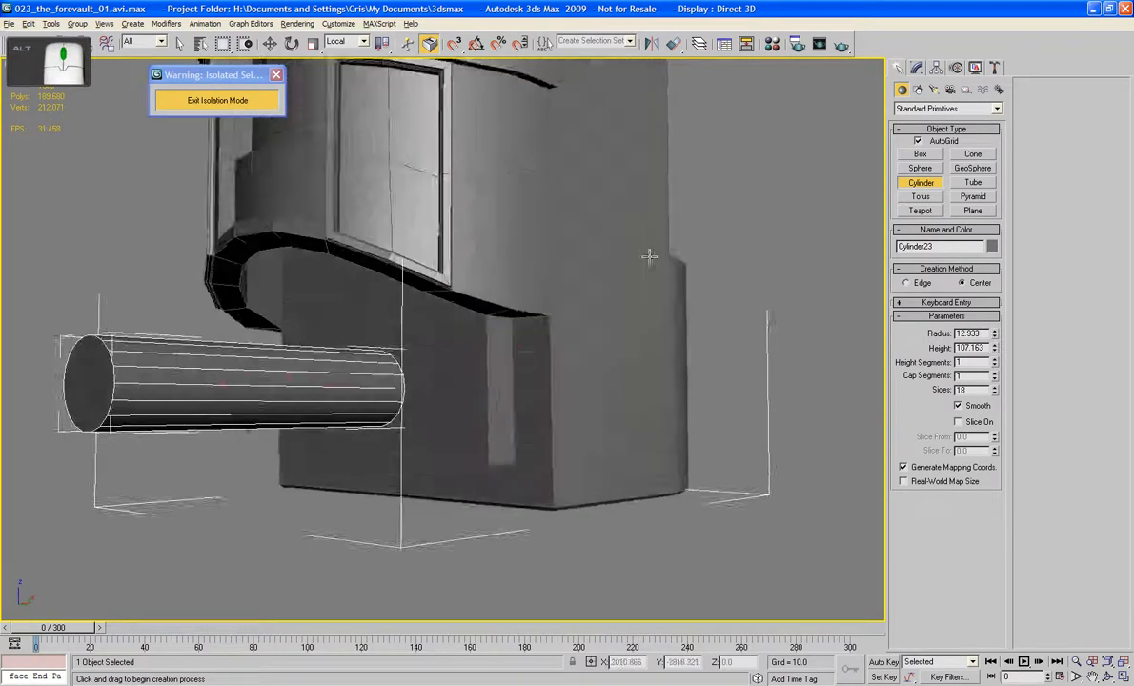
{"action": "scroll", "coordinate": [398, 377], "scroll_direction": "down", "scroll_amount": 4}
{"action": "middle_click_drag", "start_coordinate": [398, 376], "coordinate": [442, 390], "text": "alt"}
{"action": "scroll", "coordinate": [389, 370], "scroll_direction": "up", "scroll_amount": 2}
{"action": "key", "text": "w"}
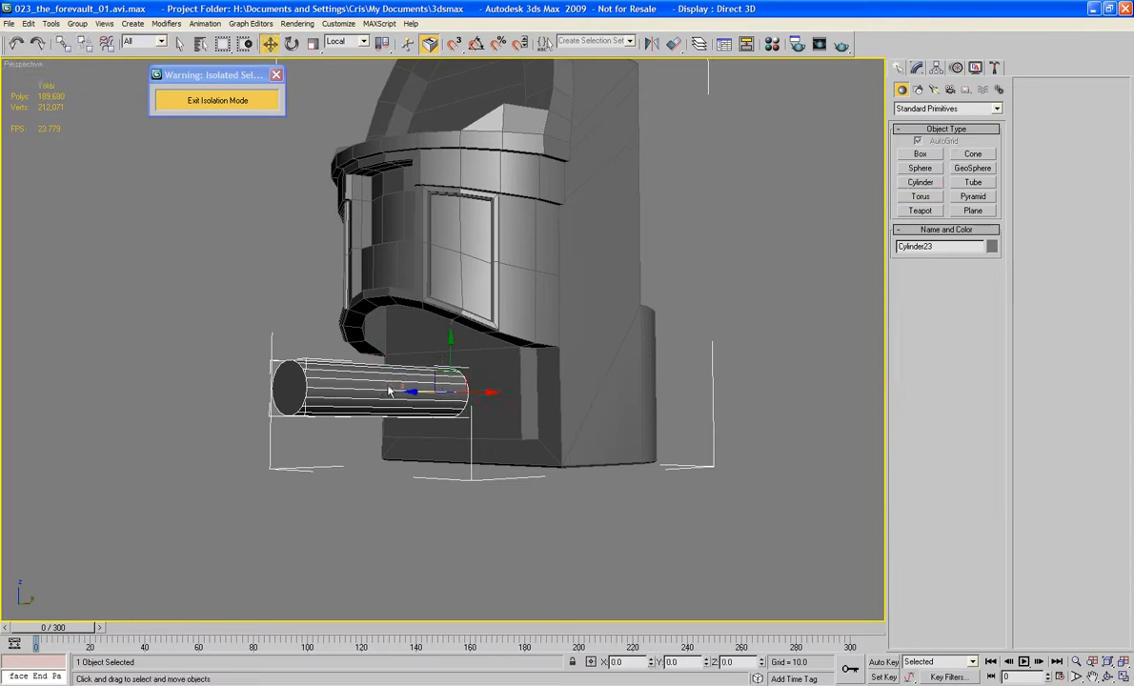
{"action": "right_click", "coordinate": [466, 382]}
{"action": "mouse_move", "coordinate": [456, 508]}
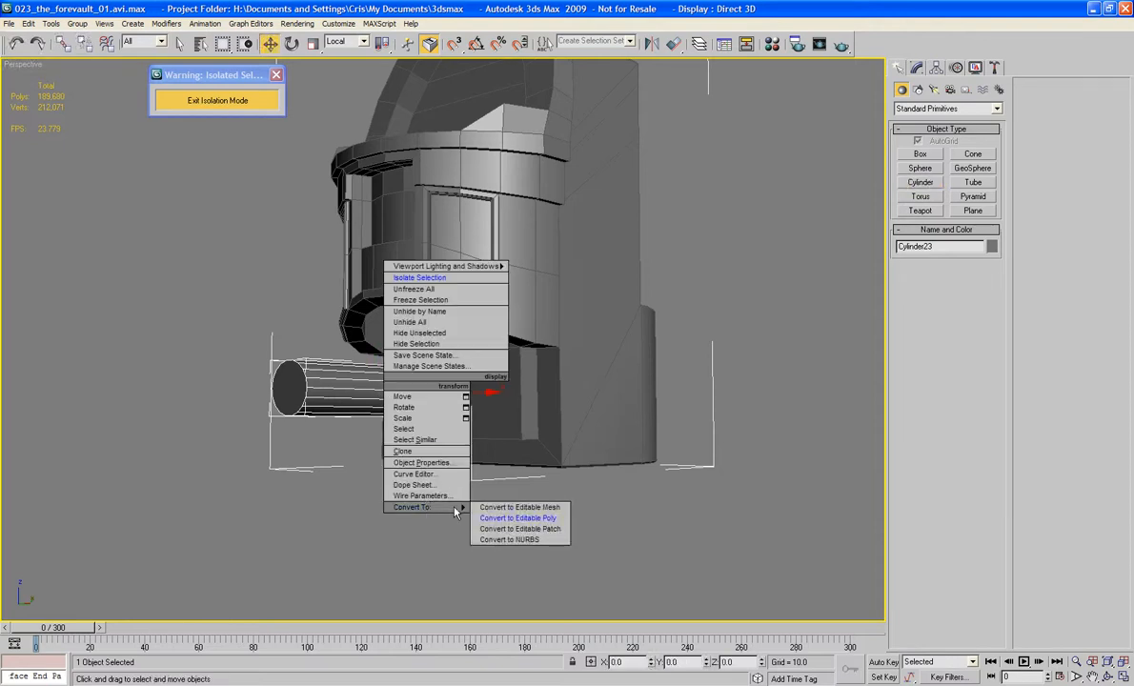
{"action": "left_click", "coordinate": [519, 517]}
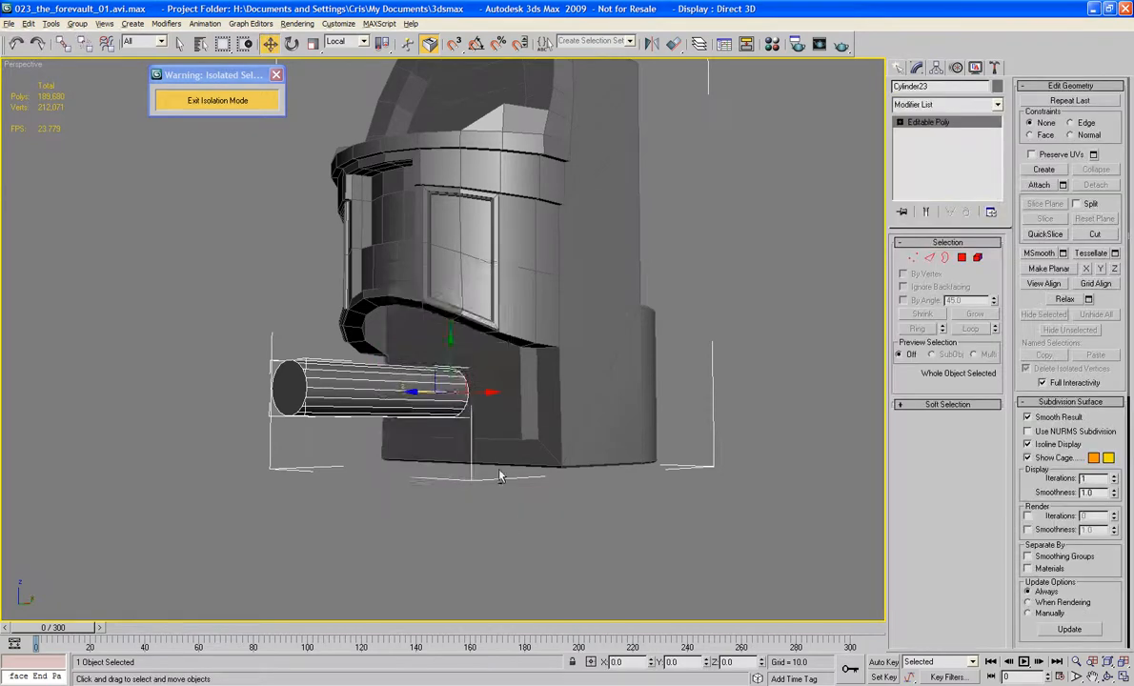
Step: Select all 18 lengthwise edges of the cylinder and connect them with 8 segments
{"action": "middle_click_drag", "start_coordinate": [498, 473], "coordinate": [422, 466], "text": "alt"}
{"action": "scroll", "coordinate": [477, 474], "scroll_direction": "up", "scroll_amount": 3}
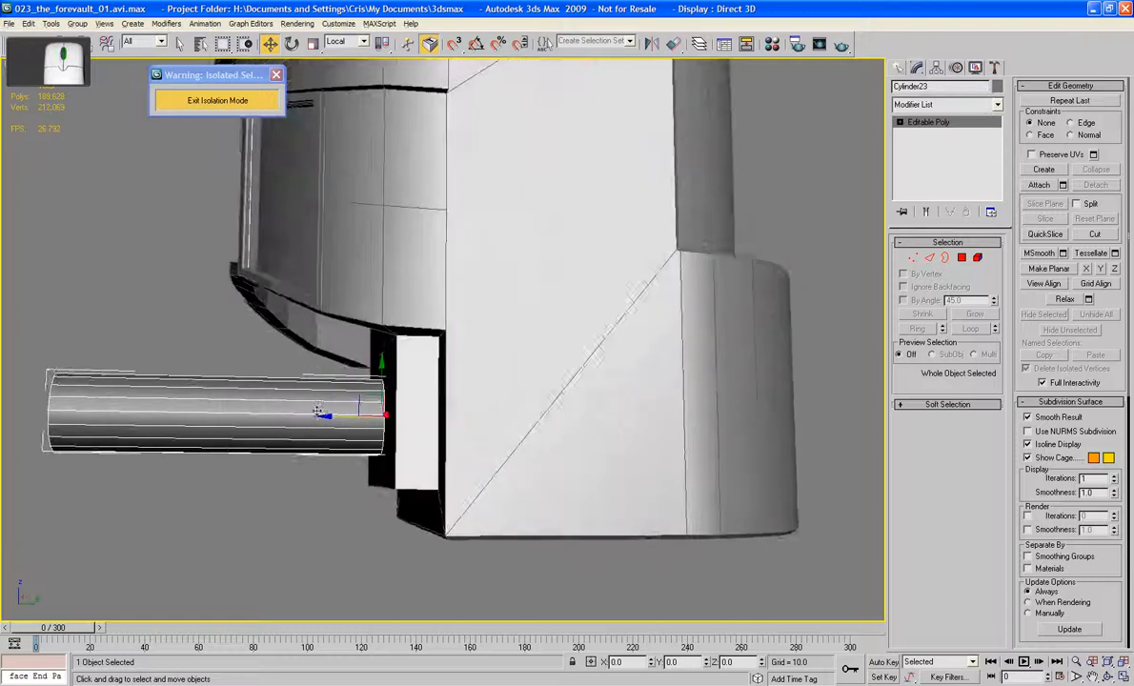
{"action": "middle_click_drag", "start_coordinate": [482, 347], "coordinate": [570, 343]}
{"action": "left_click", "coordinate": [928, 259]}
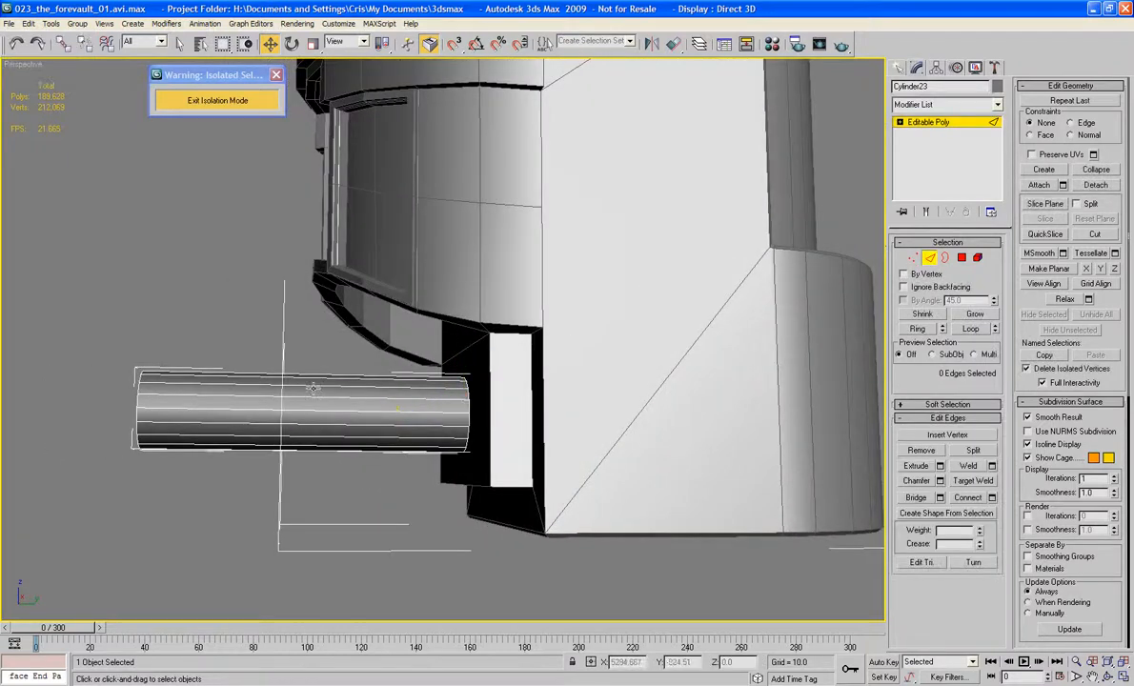
{"action": "left_click_drag", "start_coordinate": [214, 349], "coordinate": [213, 476]}
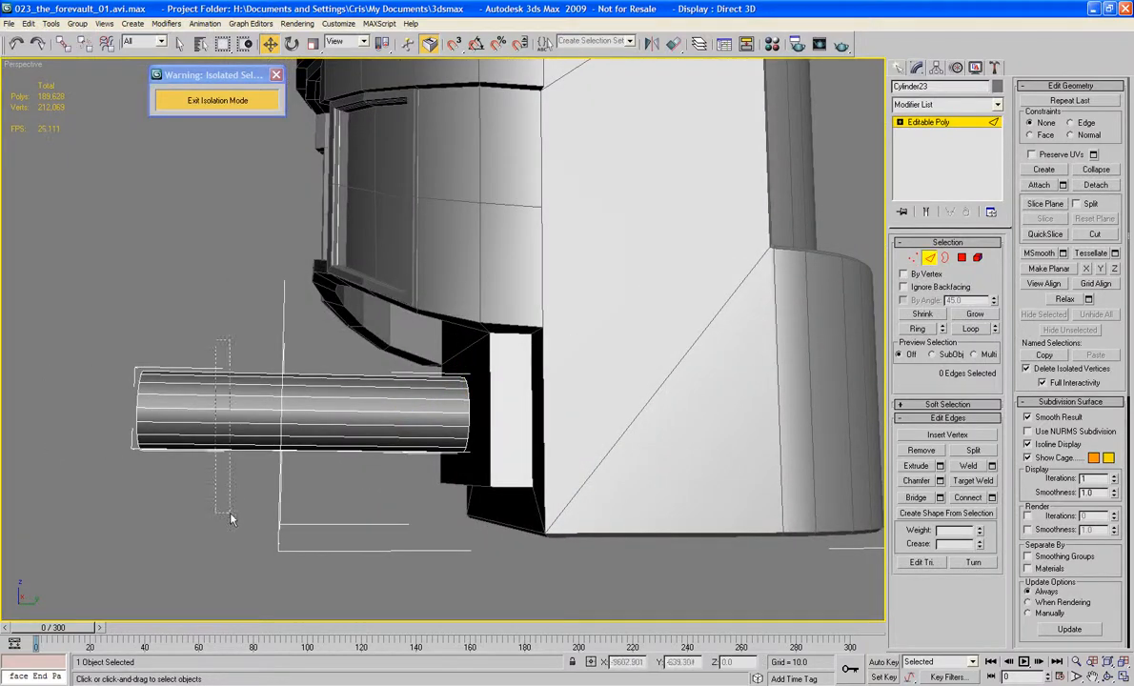
{"action": "left_click", "coordinate": [991, 498]}
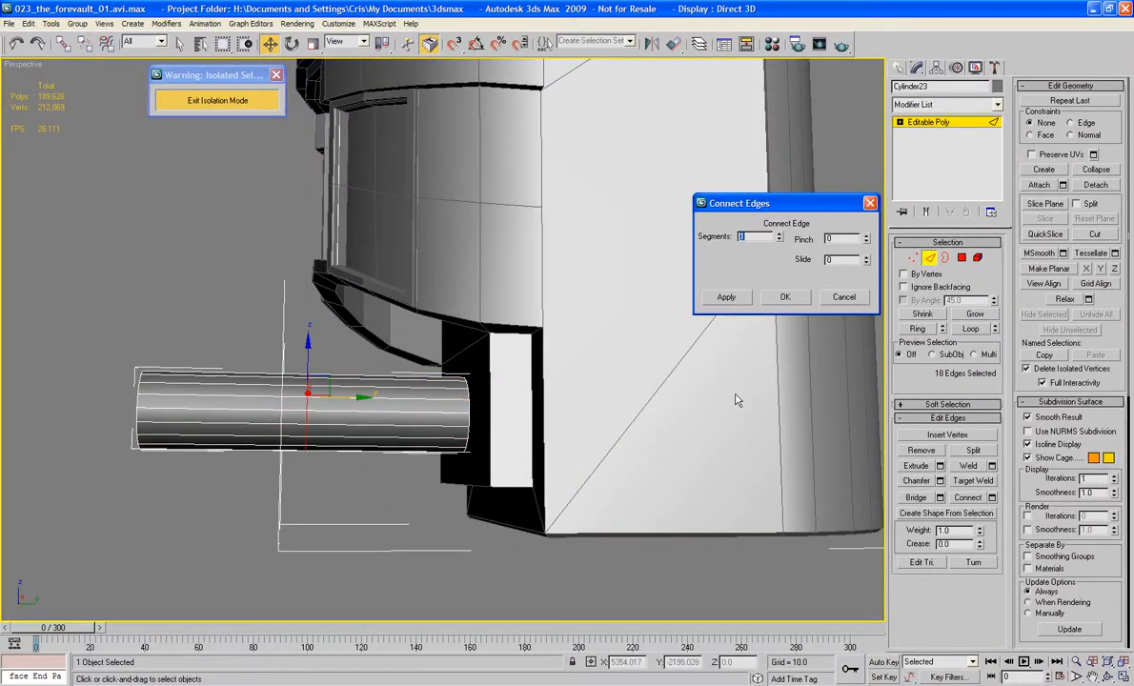
{"action": "left_click", "coordinate": [779, 235]}
{"action": "left_click", "coordinate": [779, 235]}
{"action": "left_click", "coordinate": [780, 235]}
{"action": "left_click", "coordinate": [779, 236]}
{"action": "left_click", "coordinate": [779, 236]}
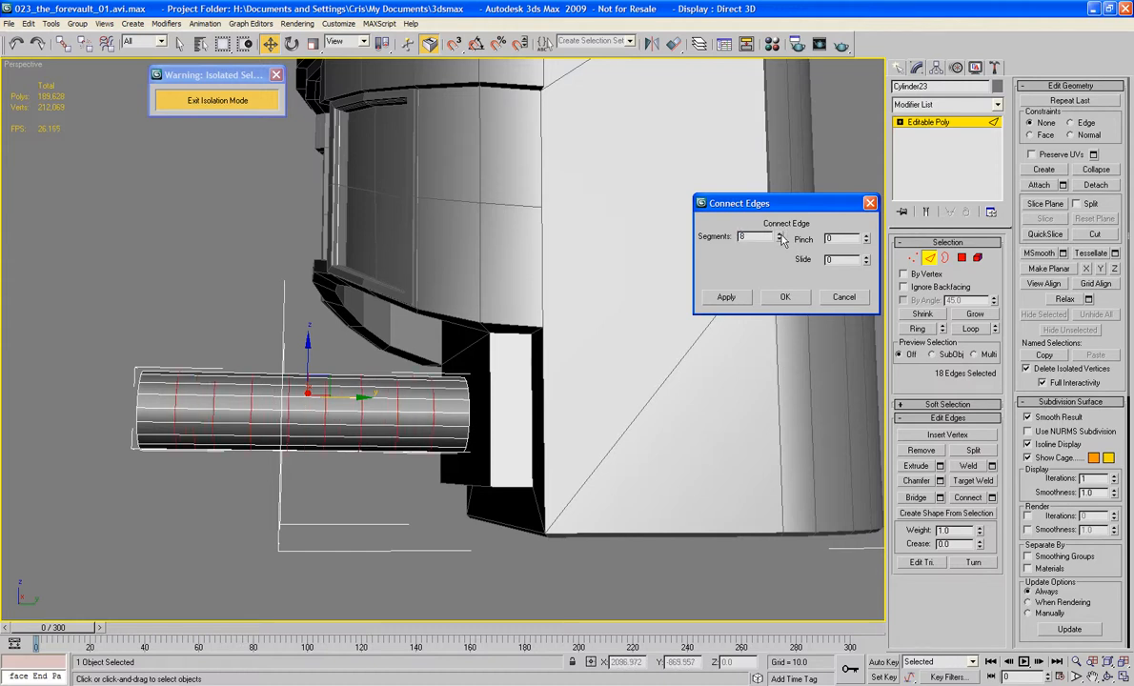
{"action": "left_click", "coordinate": [784, 296]}
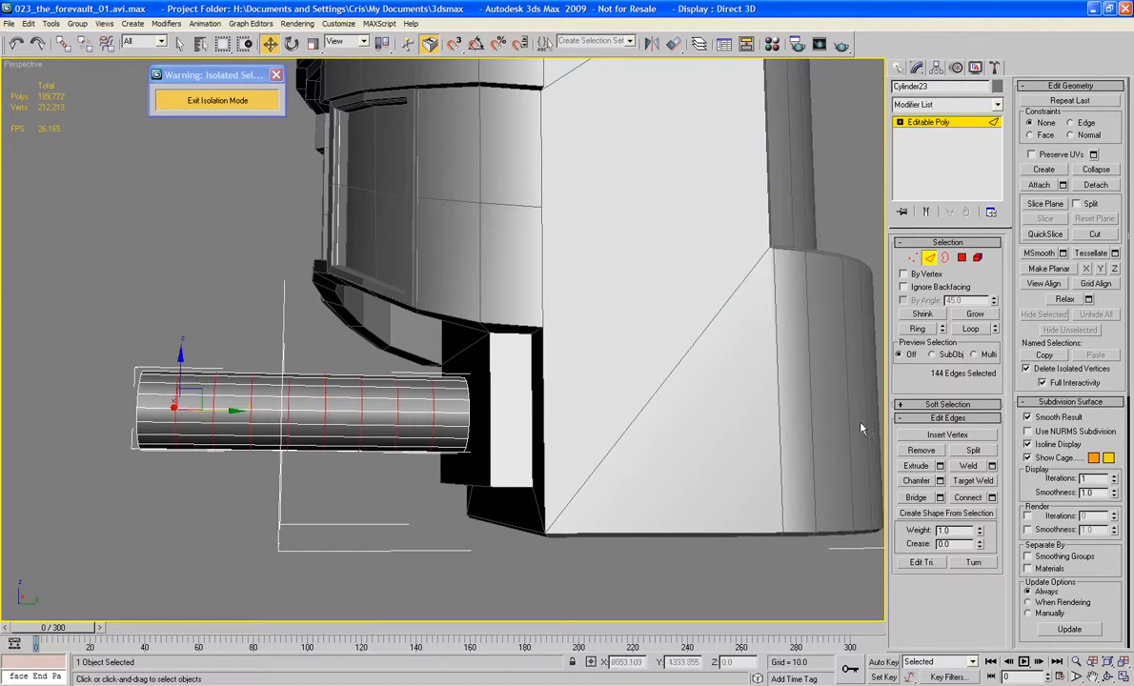
Step: Try chamfering the cylinder's eight edge rings by 1.0 and shrinking the polygon selection away from its ends
{"action": "left_click", "coordinate": [938, 481]}
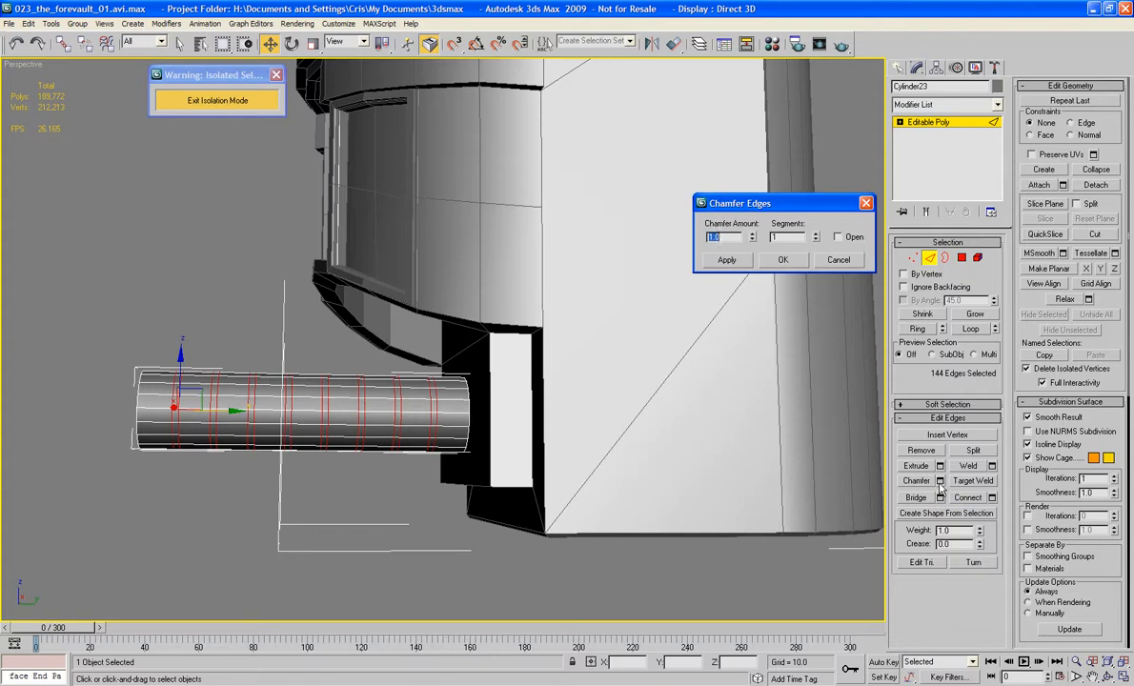
{"action": "left_click", "coordinate": [781, 260]}
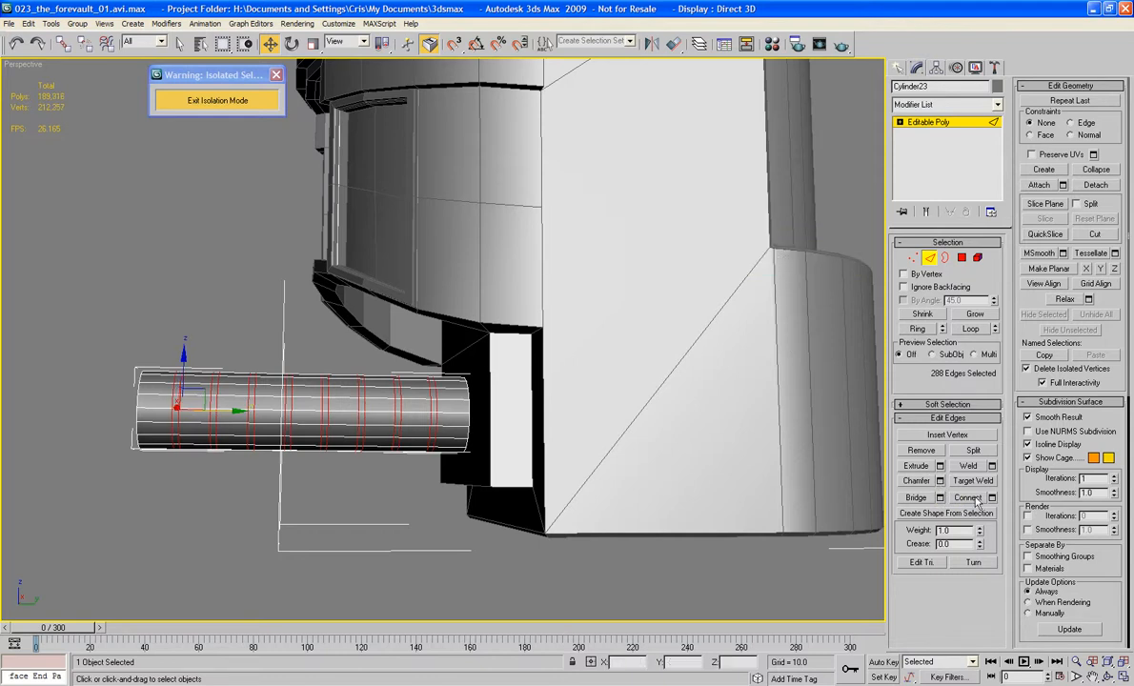
{"action": "left_click", "coordinate": [961, 257], "text": "ctrl"}
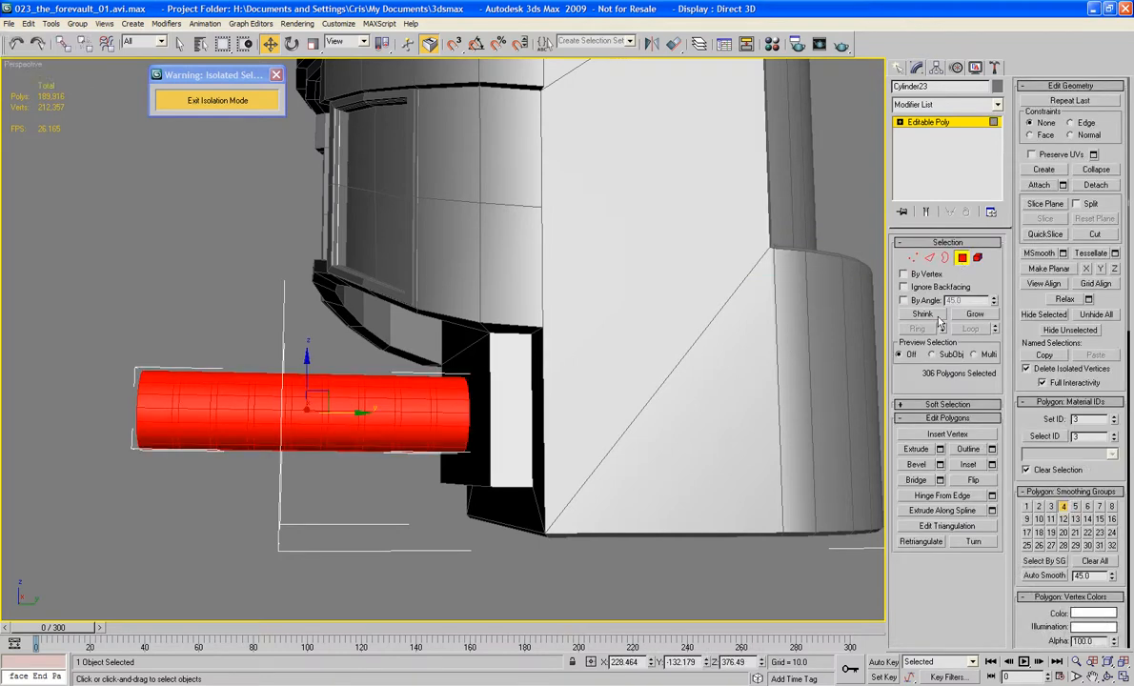
{"action": "left_click", "coordinate": [938, 318]}
{"action": "left_click", "coordinate": [937, 318]}
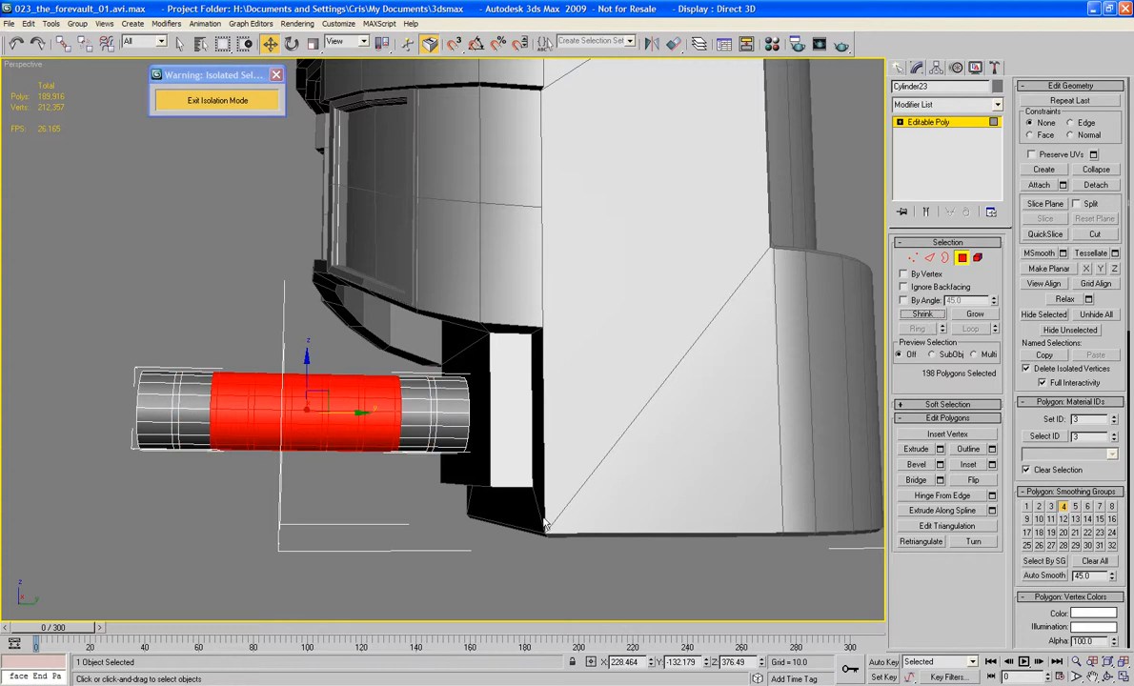
{"action": "left_click", "coordinate": [384, 546]}
{"action": "middle_click_drag", "start_coordinate": [384, 546], "coordinate": [673, 431], "text": "alt"}
{"action": "scroll", "coordinate": [392, 495], "scroll_direction": "up", "scroll_amount": 3}
{"action": "middle_click_drag", "start_coordinate": [391, 495], "coordinate": [463, 407]}
Step: Undo the polygon selection changes and the chamfer on the cylinder's edge rings
{"action": "key", "text": "ctrl+z"}
{"action": "key", "text": "ctrl+z"}
{"action": "key", "text": "ctrl+z"}
{"action": "key", "text": "ctrl+z"}
{"action": "key", "text": "ctrl+z"}
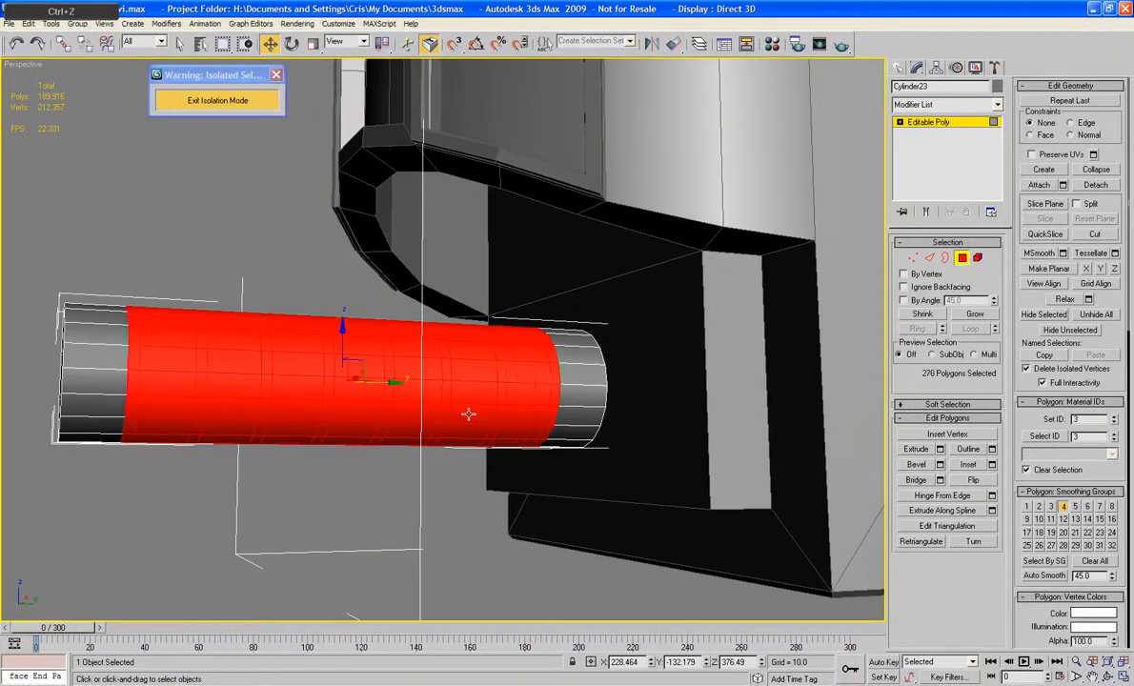
{"action": "key", "text": "ctrl+z"}
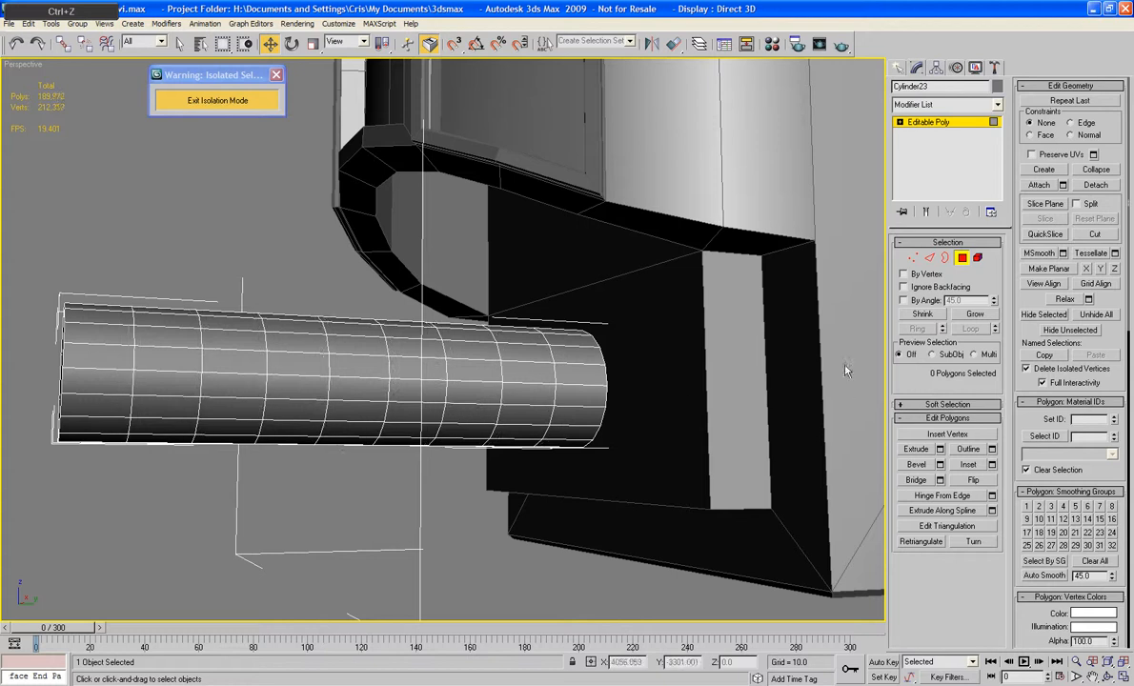
Step: Extrude the cylinder's eight edge rings inward with height -1.2 and base width 2.04 to form grooves
{"action": "key", "text": "2"}
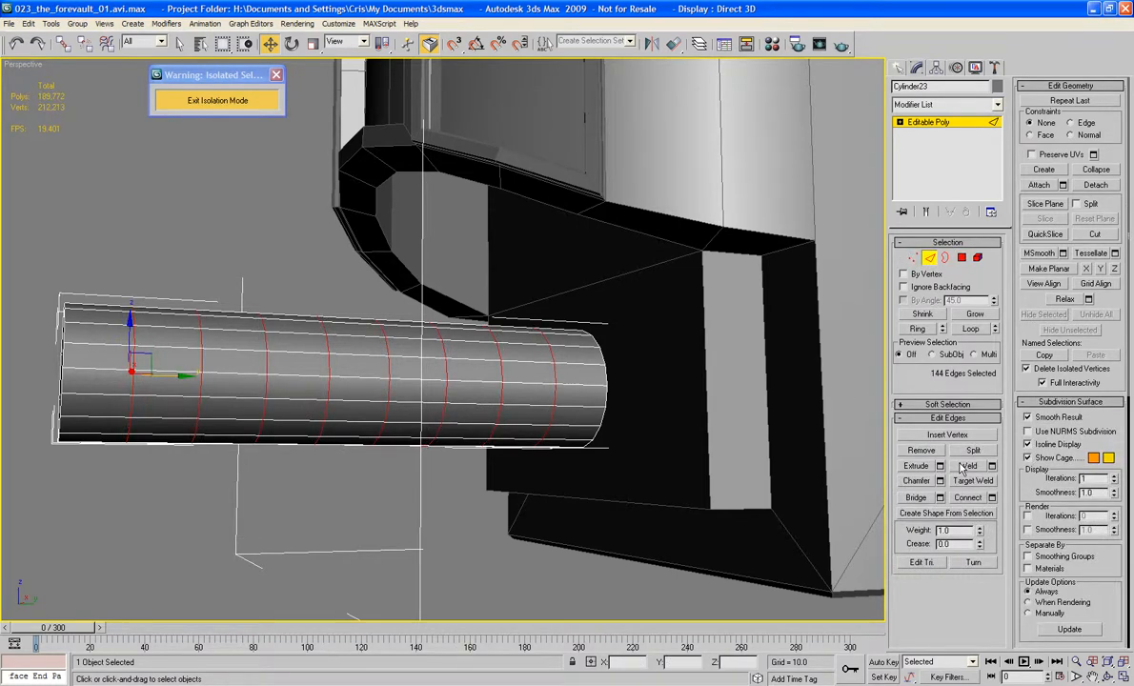
{"action": "left_click", "coordinate": [939, 467]}
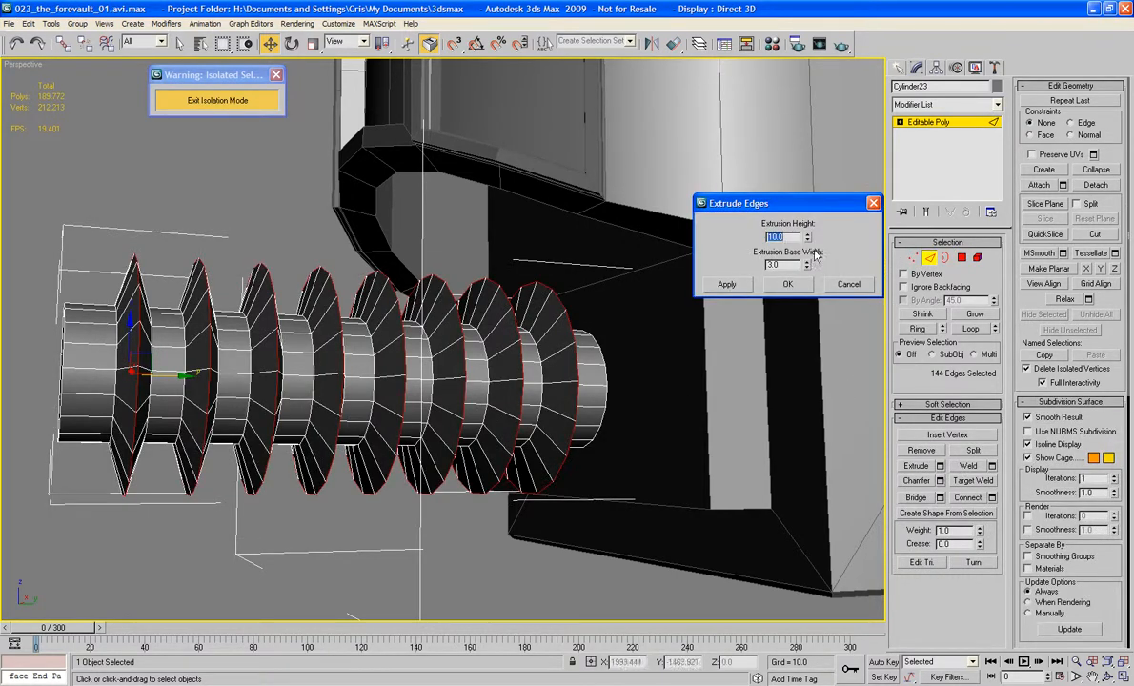
{"action": "left_click_drag", "start_coordinate": [807, 238], "coordinate": [815, 315]}
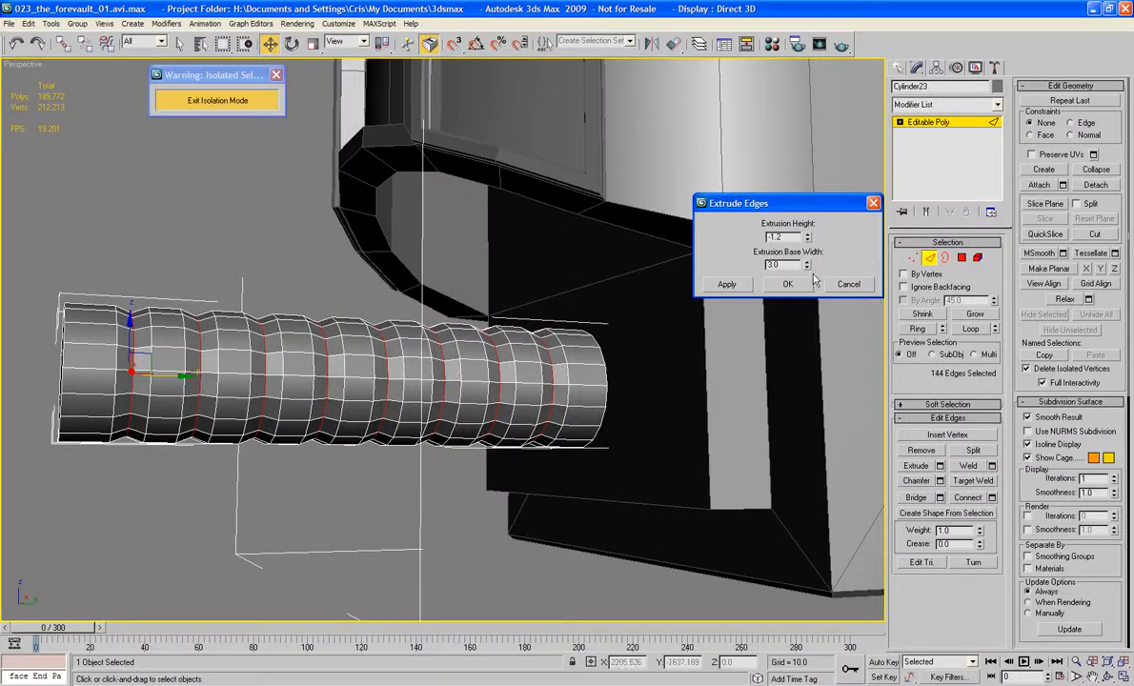
{"action": "left_click_drag", "start_coordinate": [809, 273], "coordinate": [809, 286]}
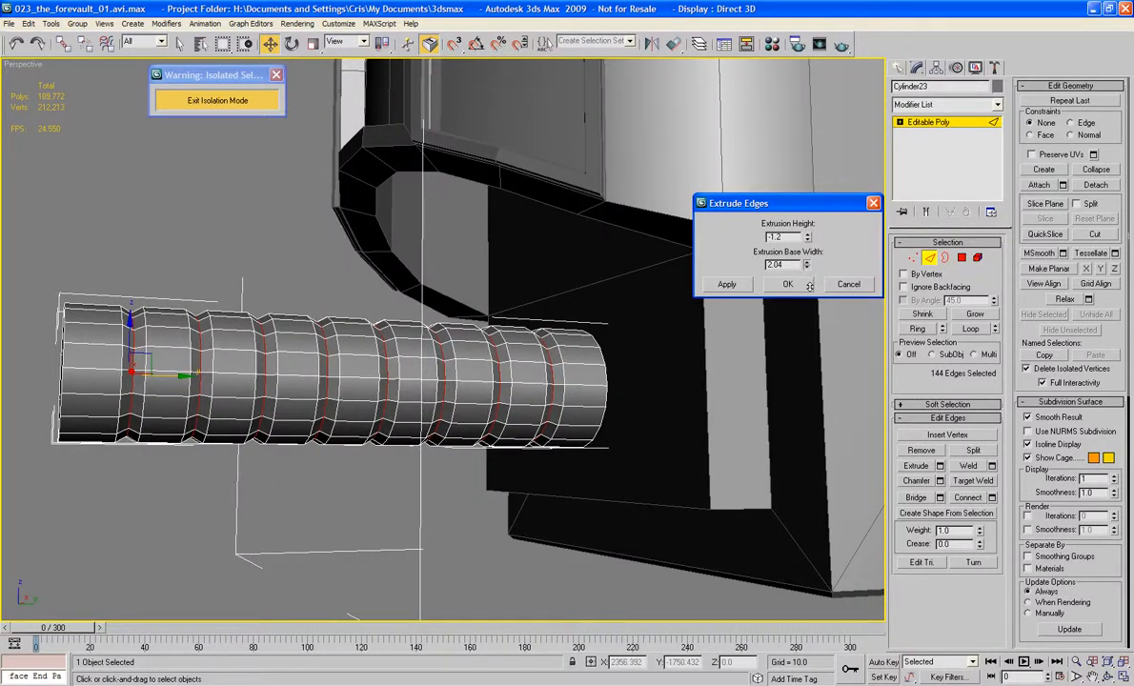
{"action": "left_click", "coordinate": [788, 285]}
Step: Chamfer the groove edges by 1.0 with one segment, then leave edge editing
{"action": "left_click", "coordinate": [940, 480]}
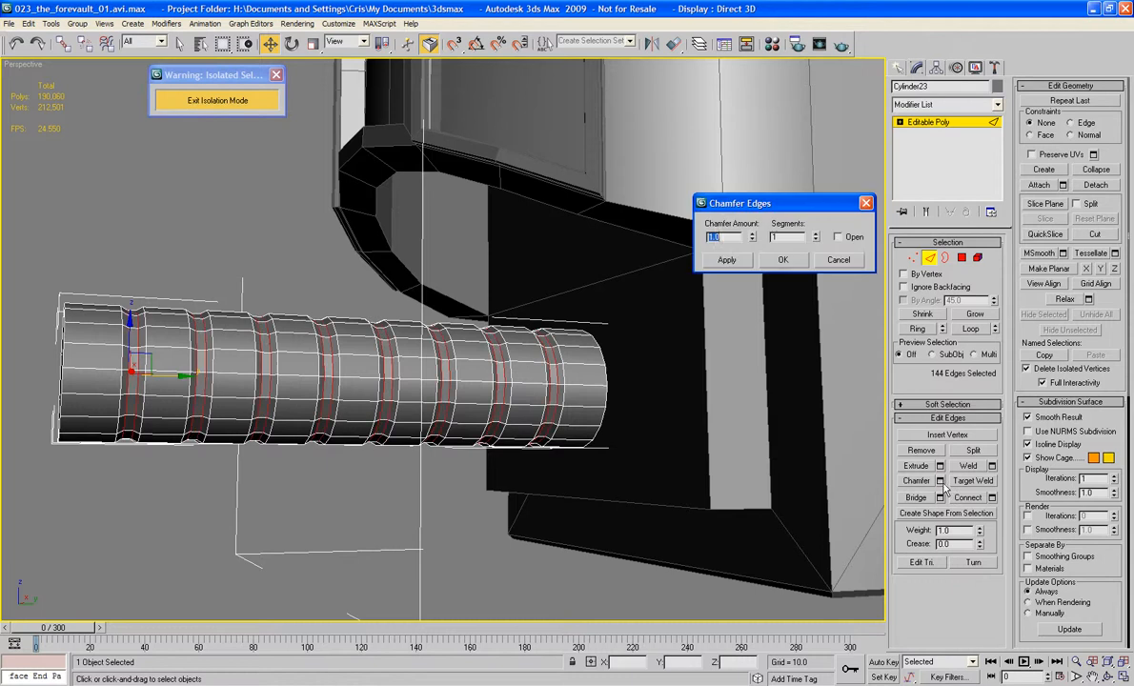
{"action": "key", "text": "Return"}
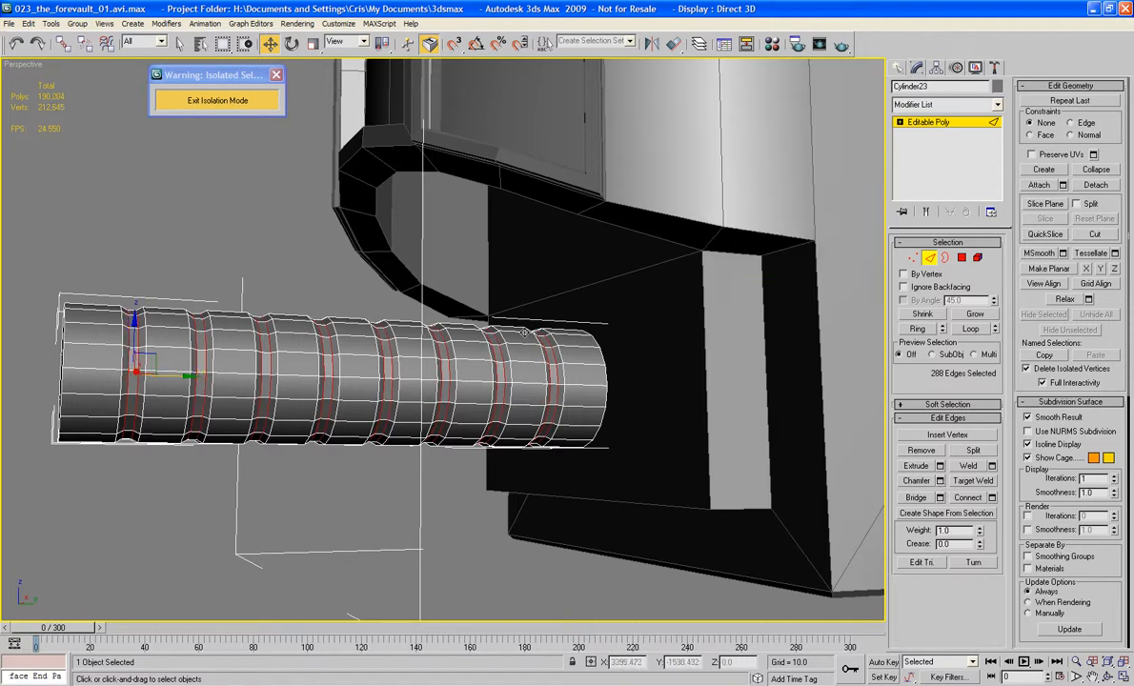
{"action": "middle_click_drag", "start_coordinate": [488, 309], "coordinate": [718, 340], "text": "alt"}
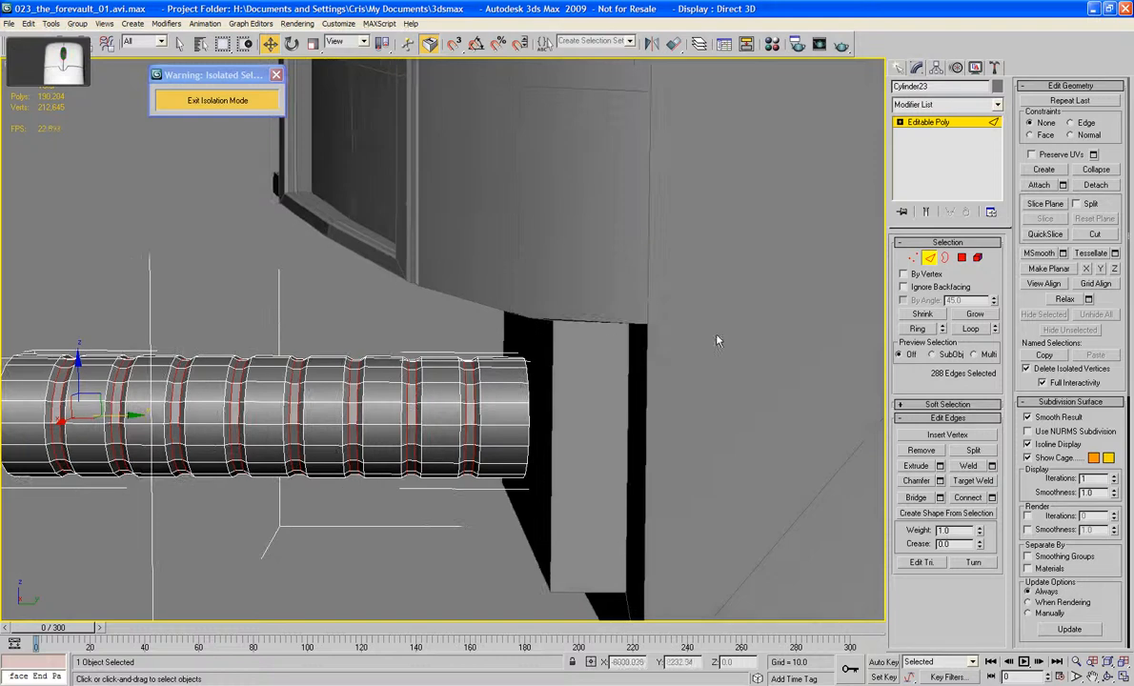
{"action": "left_click", "coordinate": [928, 262]}
{"action": "scroll", "coordinate": [570, 299], "scroll_direction": "down", "scroll_amount": 4}
{"action": "middle_click_drag", "start_coordinate": [552, 301], "coordinate": [574, 292], "text": "alt"}
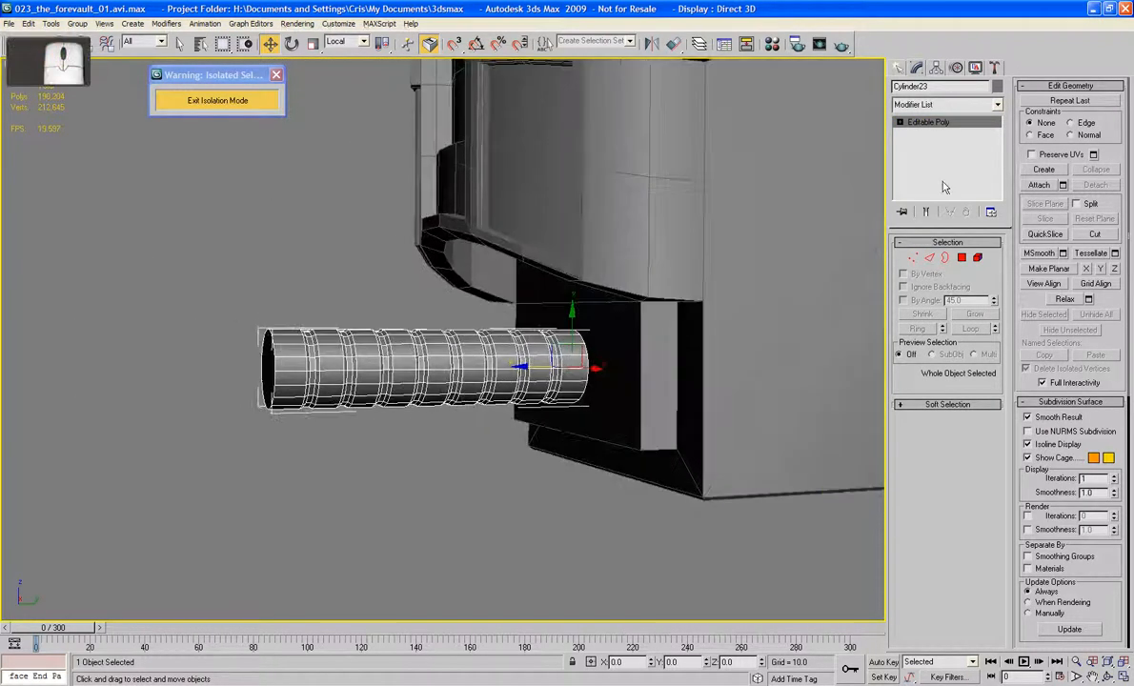
Step: Apply a Bend modifier to the grooved cylinder with angle 90 and direction -90 so it curves upward
{"action": "left_click", "coordinate": [961, 106]}
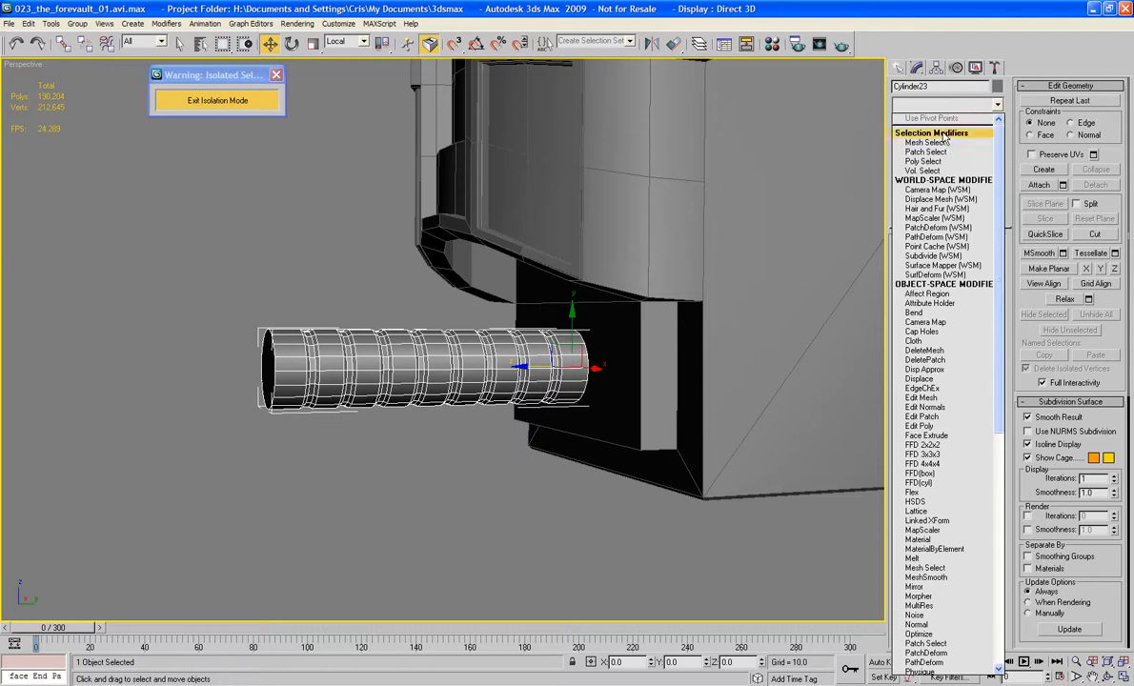
{"action": "left_click", "coordinate": [916, 312]}
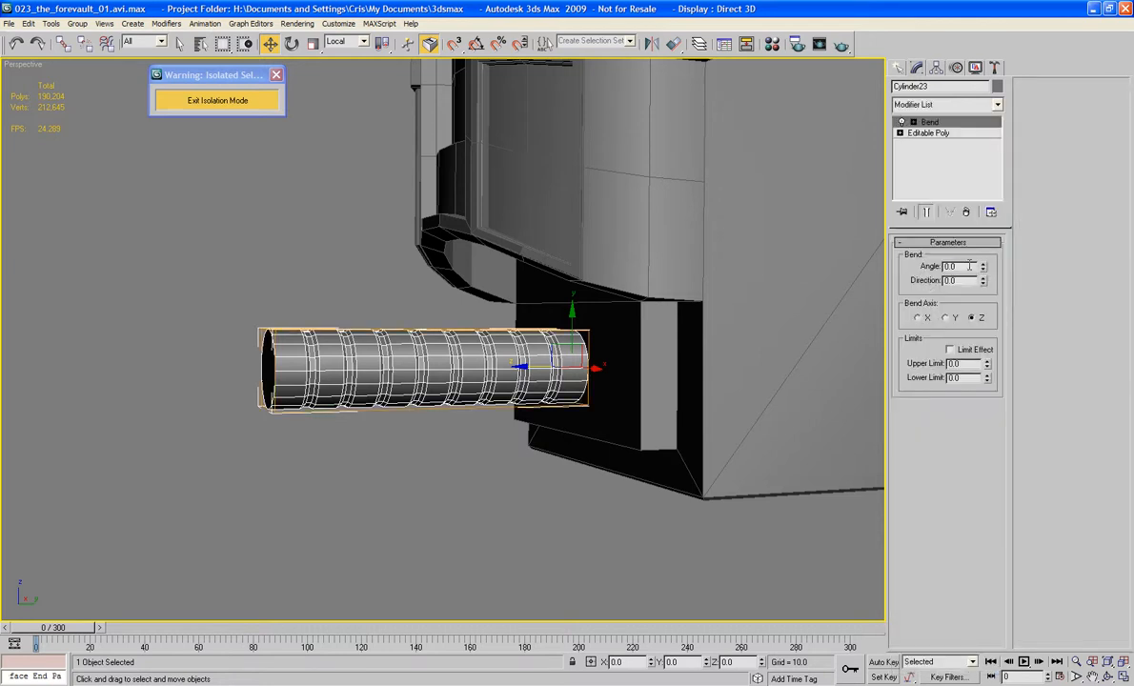
{"action": "type", "text": "90"}
{"action": "key", "text": "Tab"}
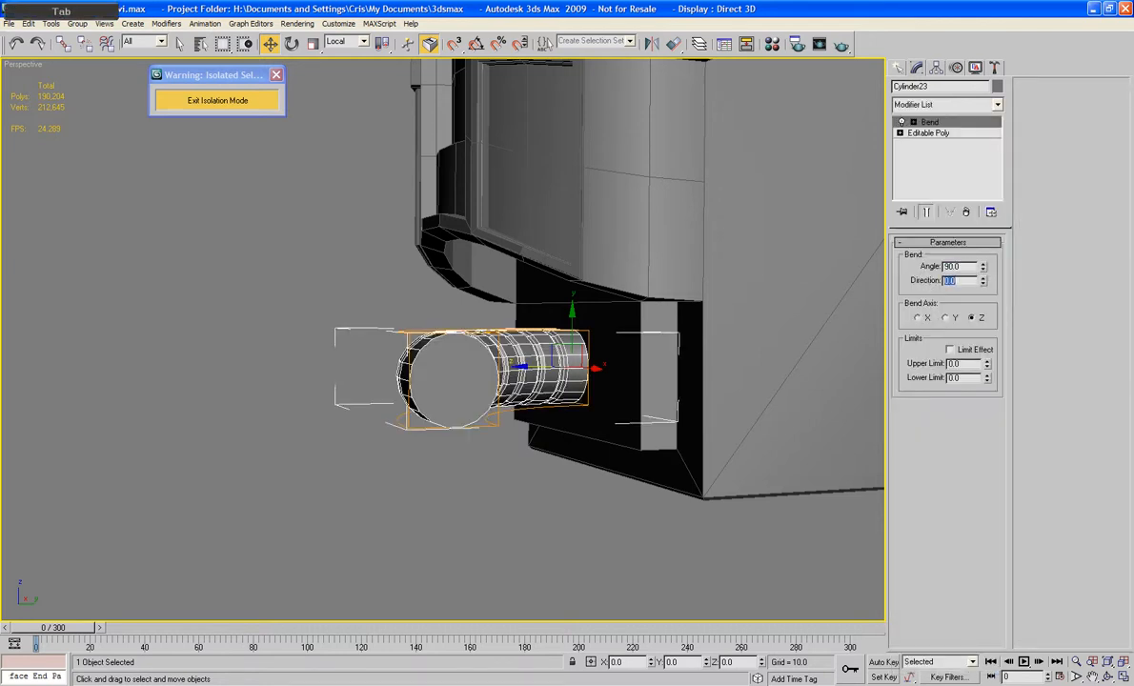
{"action": "left_click_drag", "start_coordinate": [982, 283], "coordinate": [988, 401]}
{"action": "mouse_move", "coordinate": [699, 312]}
{"action": "middle_mouse_down", "text": "alt"}
{"action": "mouse_move", "coordinate": [668, 316]}
{"action": "mouse_move", "coordinate": [678, 315]}
{"action": "middle_mouse_up", "text": "alt"}
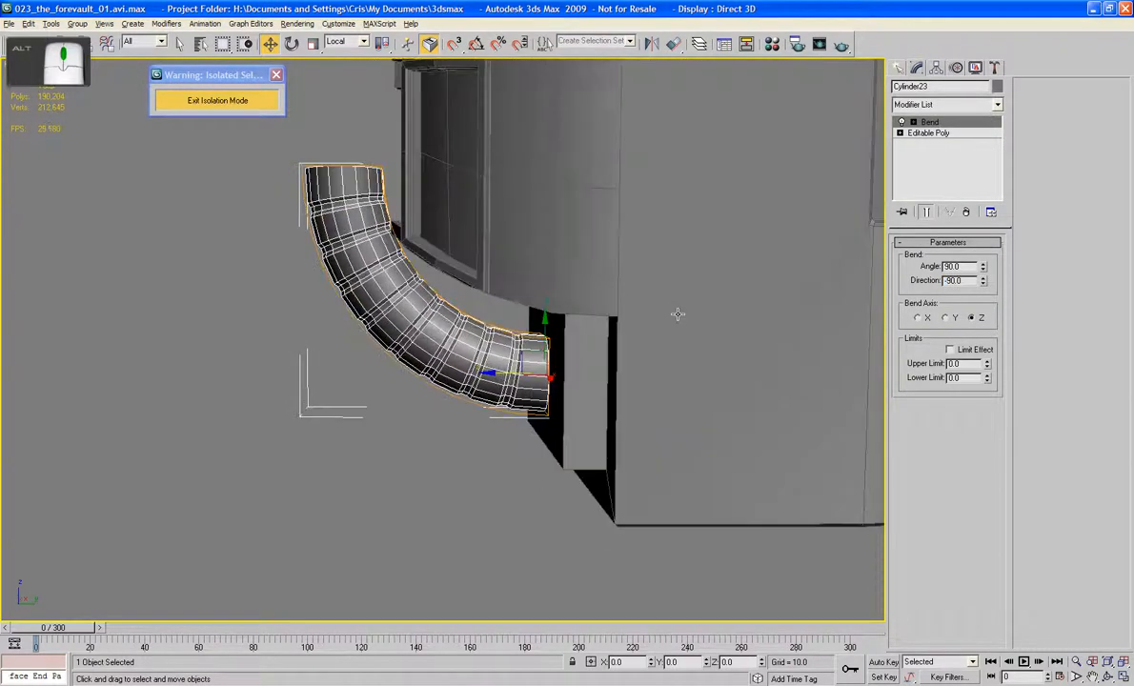
Step: Try moving the Bend modifier's gizmo at the cylinder's base, then undo the move
{"action": "left_click", "coordinate": [918, 131]}
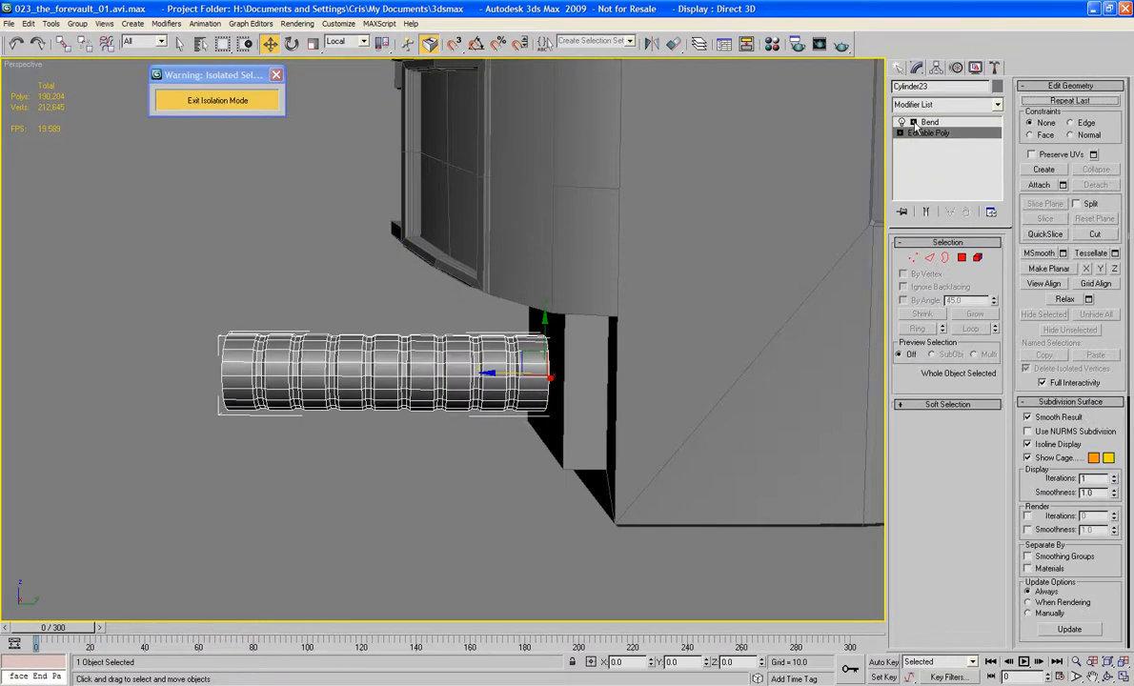
{"action": "left_click", "coordinate": [912, 122]}
{"action": "left_click", "coordinate": [928, 122]}
{"action": "left_click", "coordinate": [937, 132]}
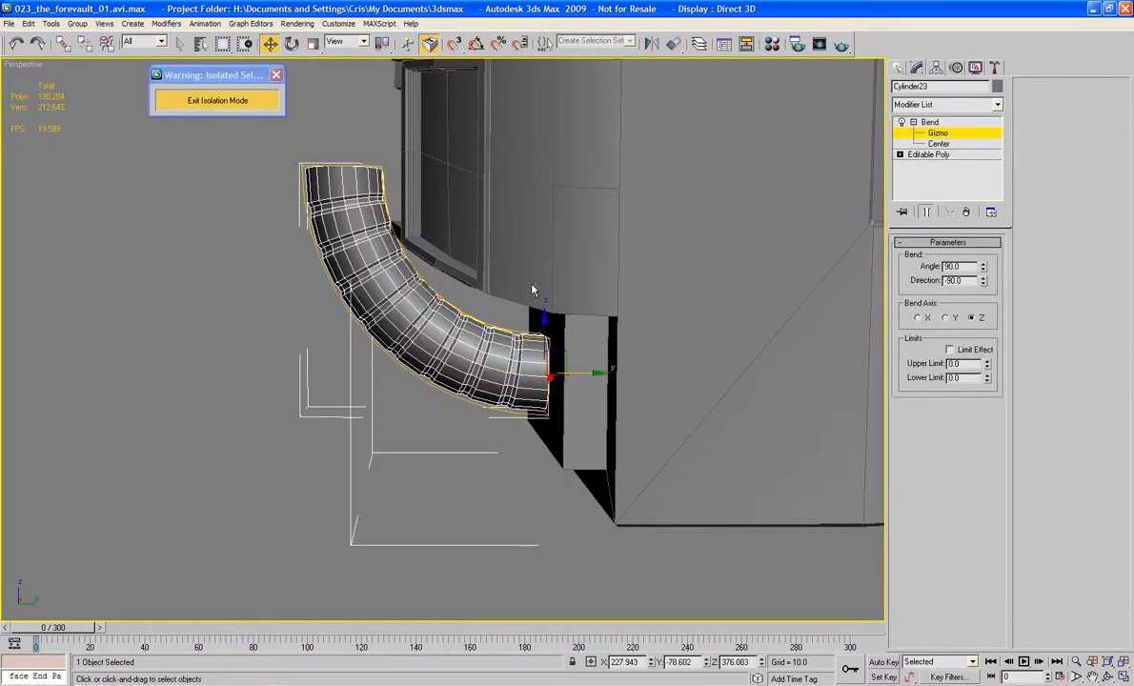
{"action": "mouse_move", "coordinate": [555, 331]}
{"action": "left_mouse_down"}
{"action": "mouse_move", "coordinate": [560, 463]}
{"action": "mouse_move", "coordinate": [567, 333]}
{"action": "left_mouse_up"}
{"action": "left_click_drag", "start_coordinate": [548, 378], "coordinate": [571, 372]}
{"action": "key", "text": "ctrl+z"}
Step: Try moving the Bend modifier's center at the cylinder's base, then undo the move
{"action": "left_click", "coordinate": [938, 142]}
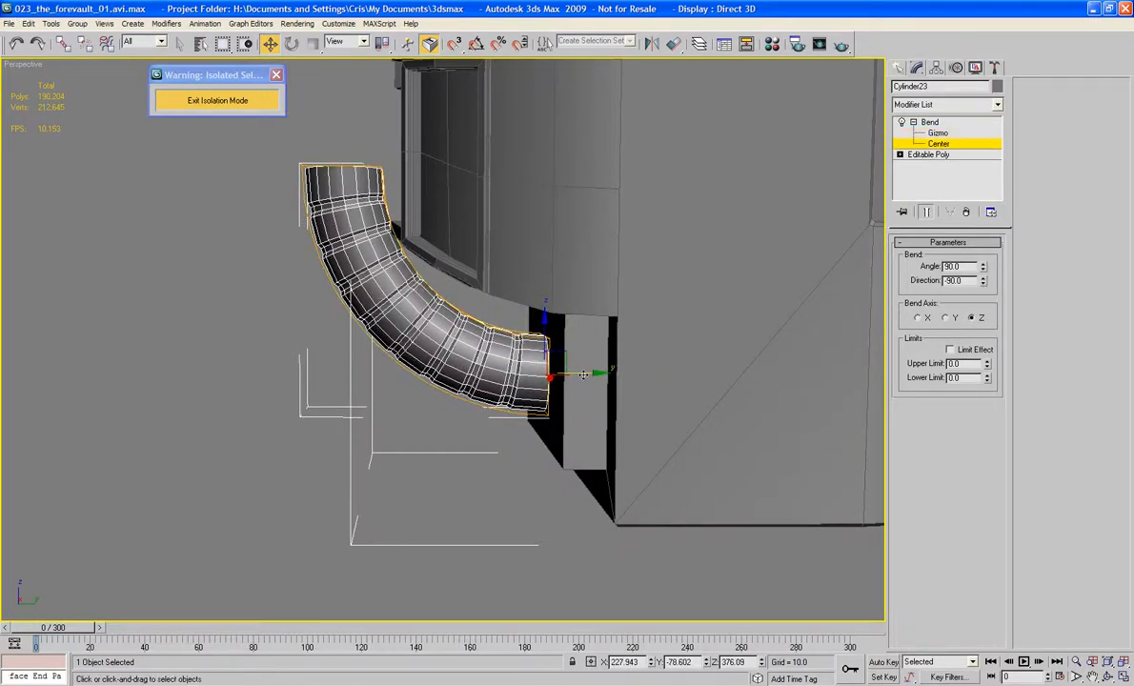
{"action": "left_click_drag", "start_coordinate": [582, 375], "coordinate": [576, 398]}
{"action": "key", "text": "ctrl+z"}
Step: Move the Bend gizmo down along Z by about 40 to pull the curved pipe in under the Cabin
{"action": "middle_click_drag", "start_coordinate": [630, 368], "coordinate": [643, 445]}
{"action": "scroll", "coordinate": [654, 325], "scroll_direction": "up", "scroll_amount": 3}
{"action": "scroll", "coordinate": [646, 436], "scroll_direction": "down", "scroll_amount": 3}
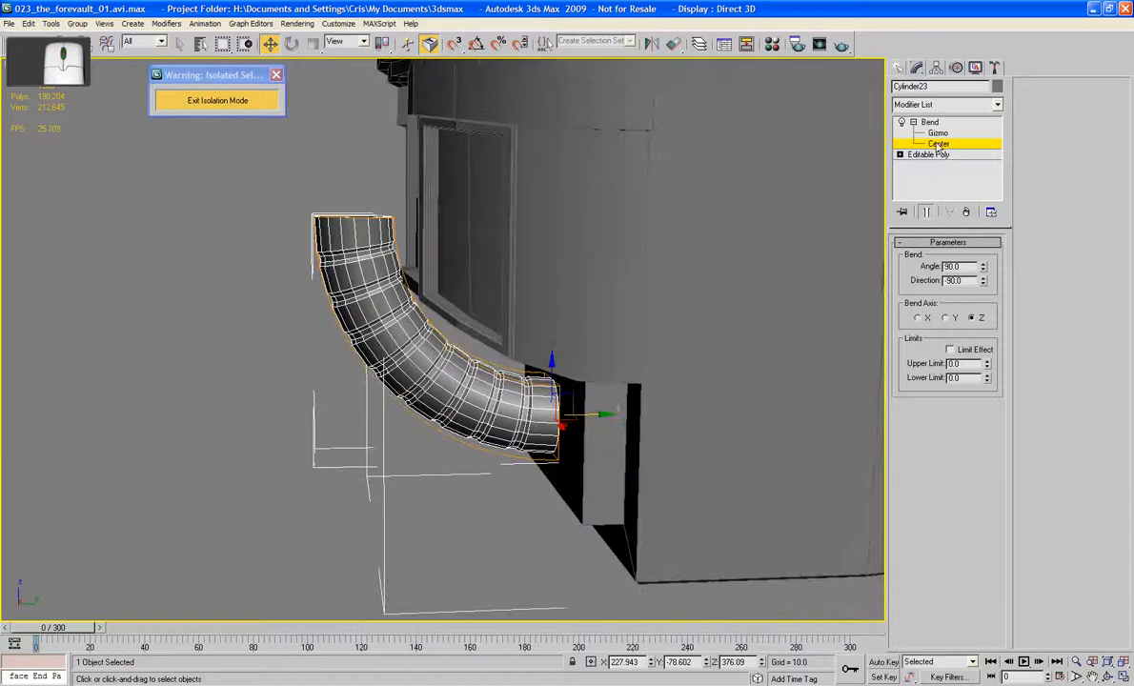
{"action": "left_click", "coordinate": [938, 144]}
{"action": "left_click", "coordinate": [937, 133]}
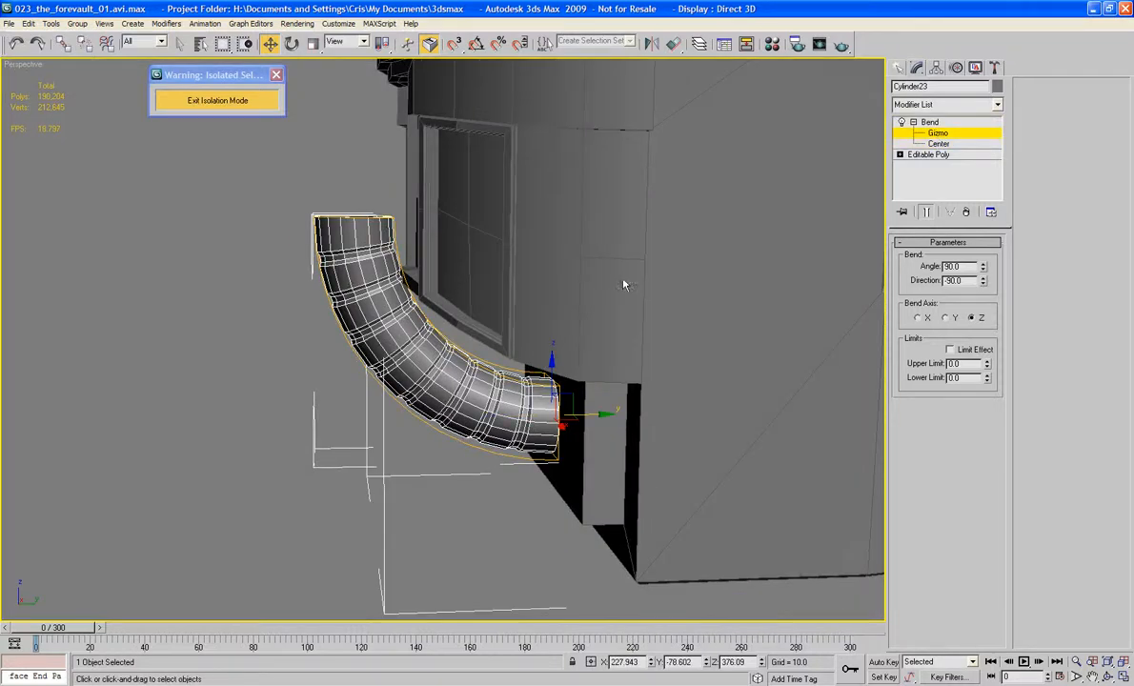
{"action": "left_click_drag", "start_coordinate": [550, 365], "coordinate": [576, 486]}
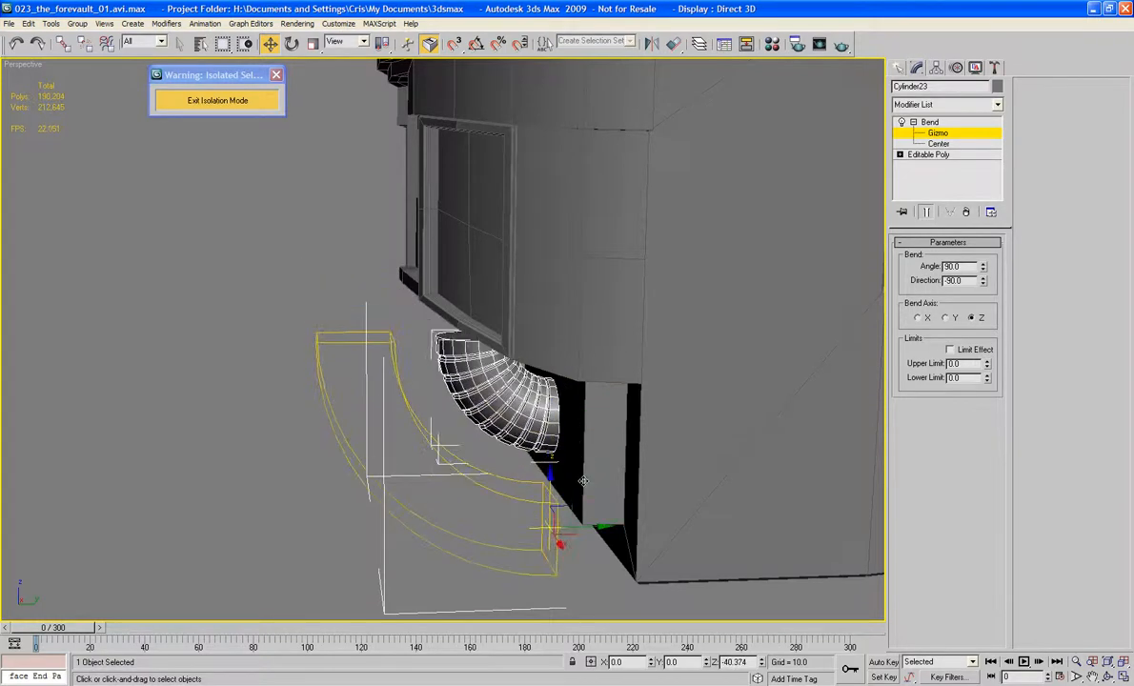
{"action": "middle_click_drag", "start_coordinate": [588, 422], "coordinate": [616, 296], "text": "alt"}
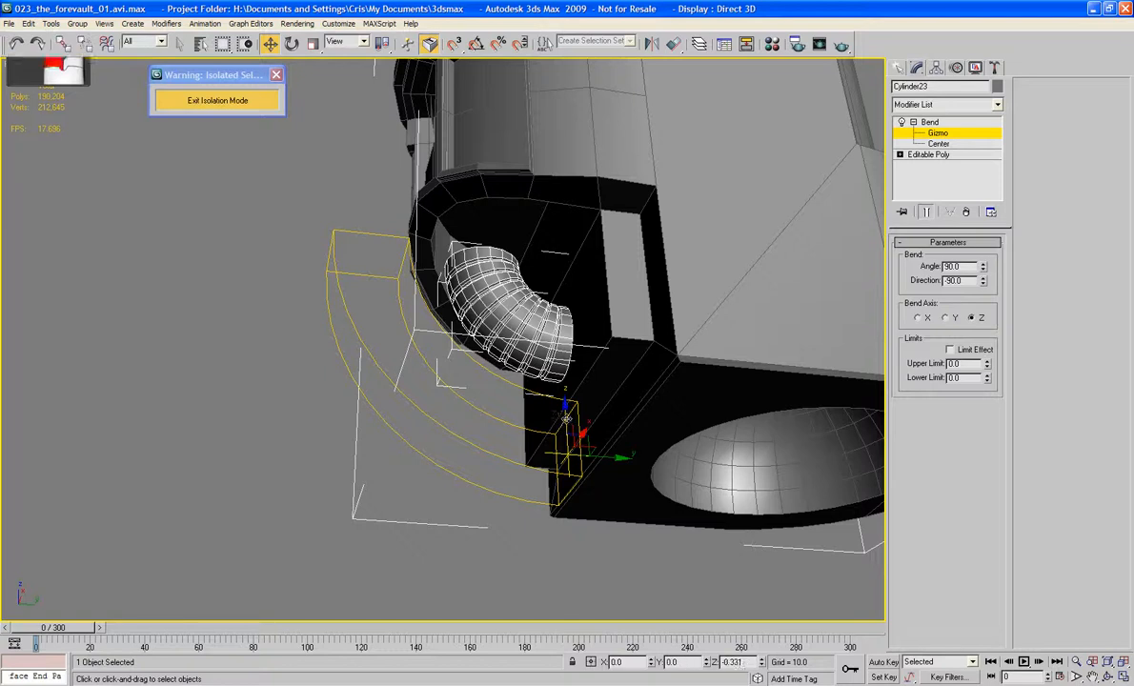
Step: Lower the Bend gizmo slightly along Z, then convert the bent grooved cylinder to an Editable Poly
{"action": "left_click_drag", "start_coordinate": [566, 409], "coordinate": [568, 433]}
{"action": "middle_click_drag", "start_coordinate": [569, 433], "coordinate": [716, 351], "text": "alt"}
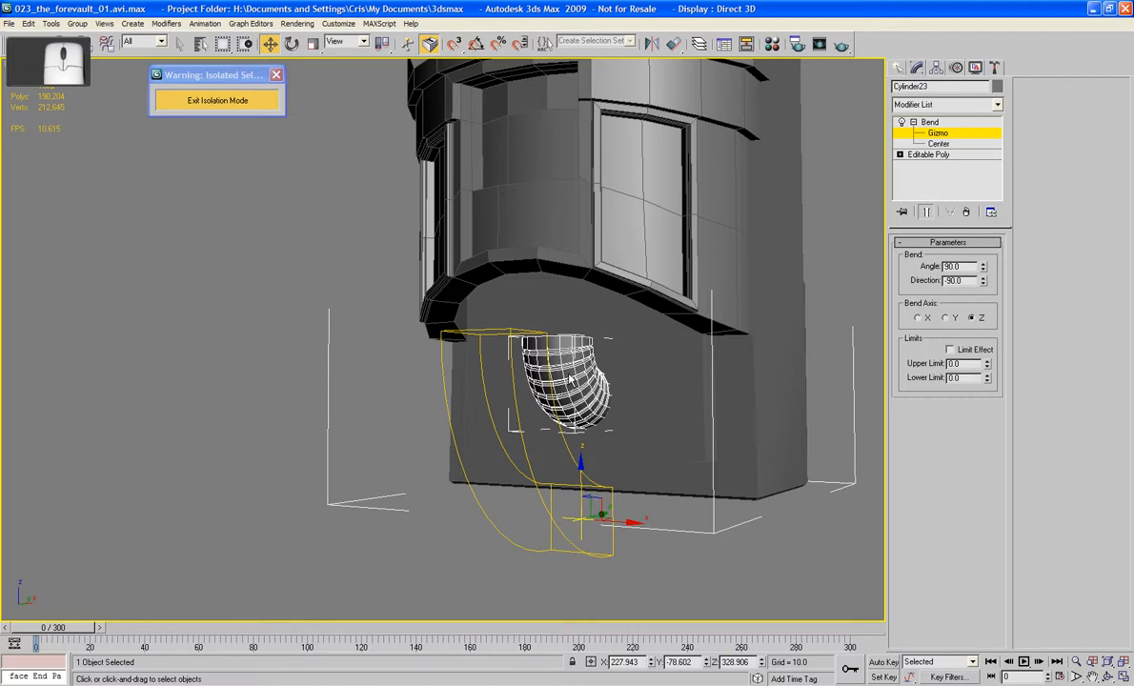
{"action": "right_click", "coordinate": [582, 376]}
{"action": "mouse_move", "coordinate": [577, 458]}
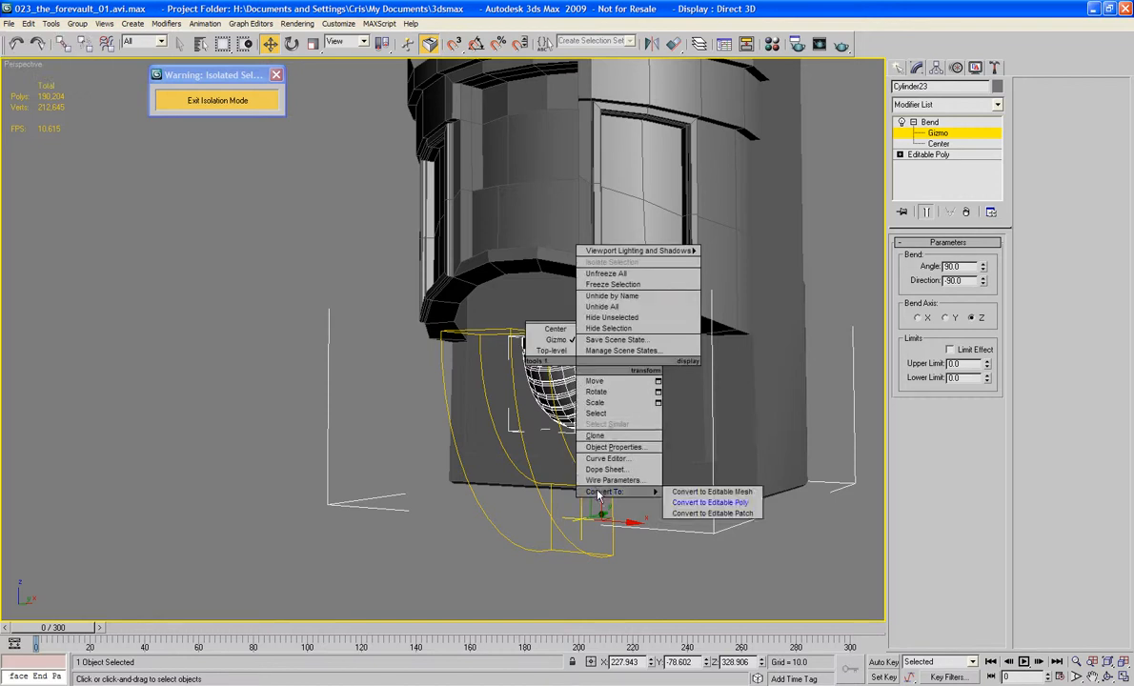
{"action": "left_click", "coordinate": [657, 464]}
Step: Bevel the pipe's upper end cap upward several times to form a slightly narrower neck topped by a wider collar
{"action": "scroll", "coordinate": [627, 441], "scroll_direction": "up", "scroll_amount": 6}
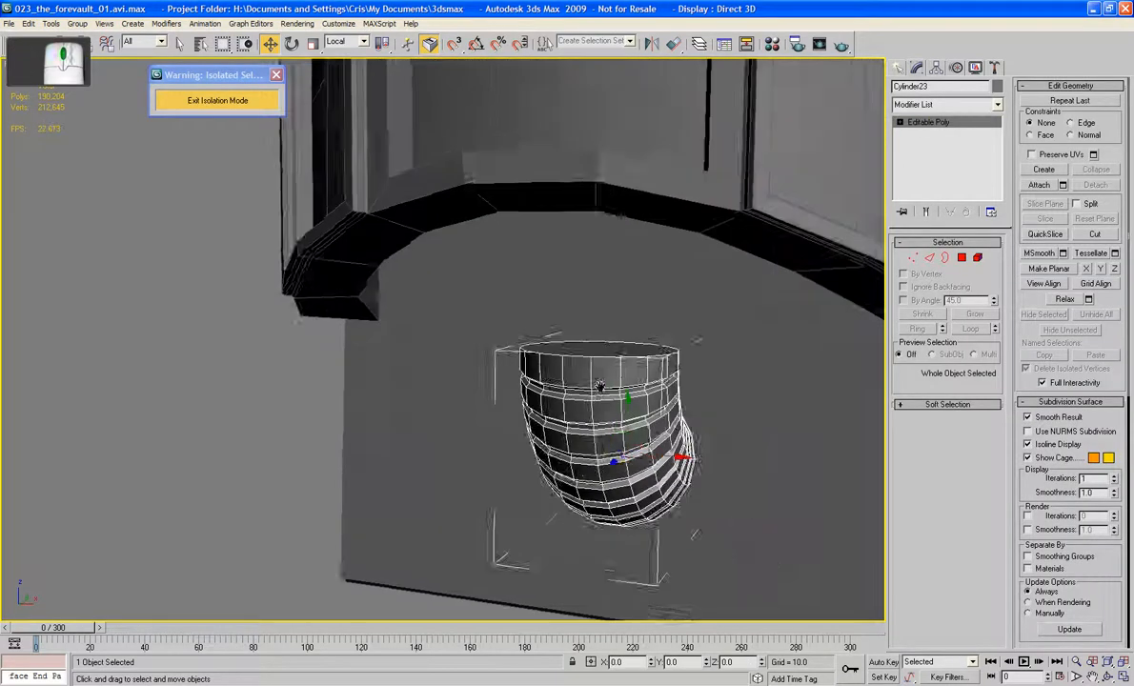
{"action": "middle_click_drag", "start_coordinate": [599, 386], "coordinate": [593, 392], "text": "alt"}
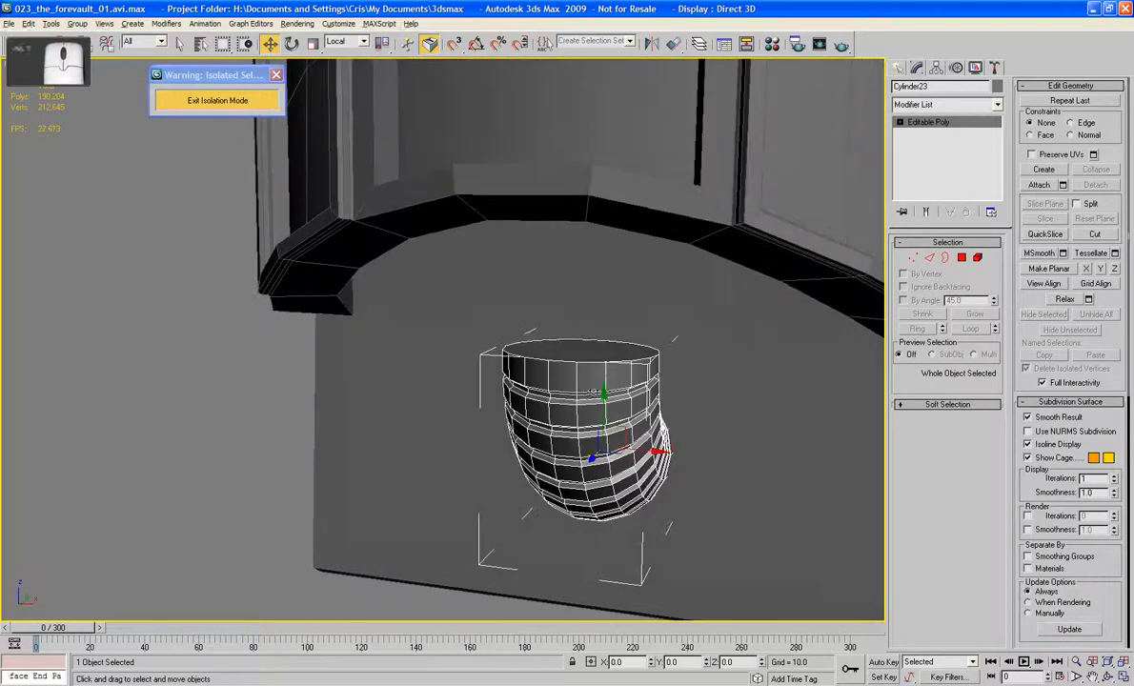
{"action": "left_click", "coordinate": [961, 257]}
{"action": "left_click", "coordinate": [581, 353]}
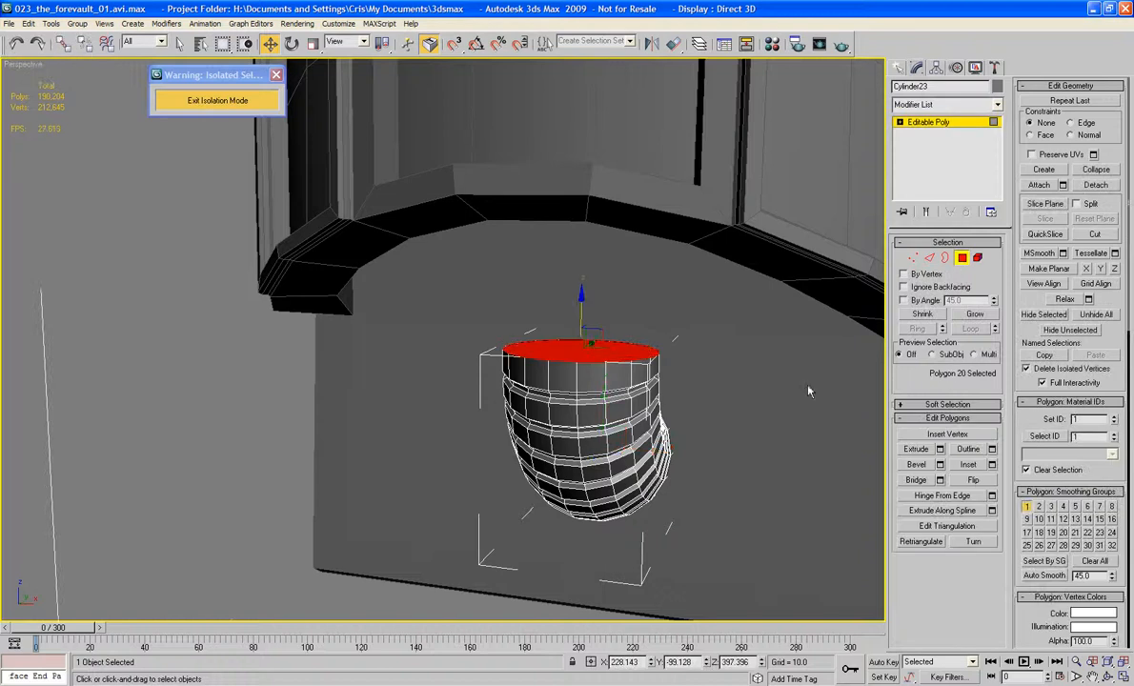
{"action": "left_click", "coordinate": [916, 464]}
{"action": "left_click_drag", "start_coordinate": [589, 355], "coordinate": [589, 350]}
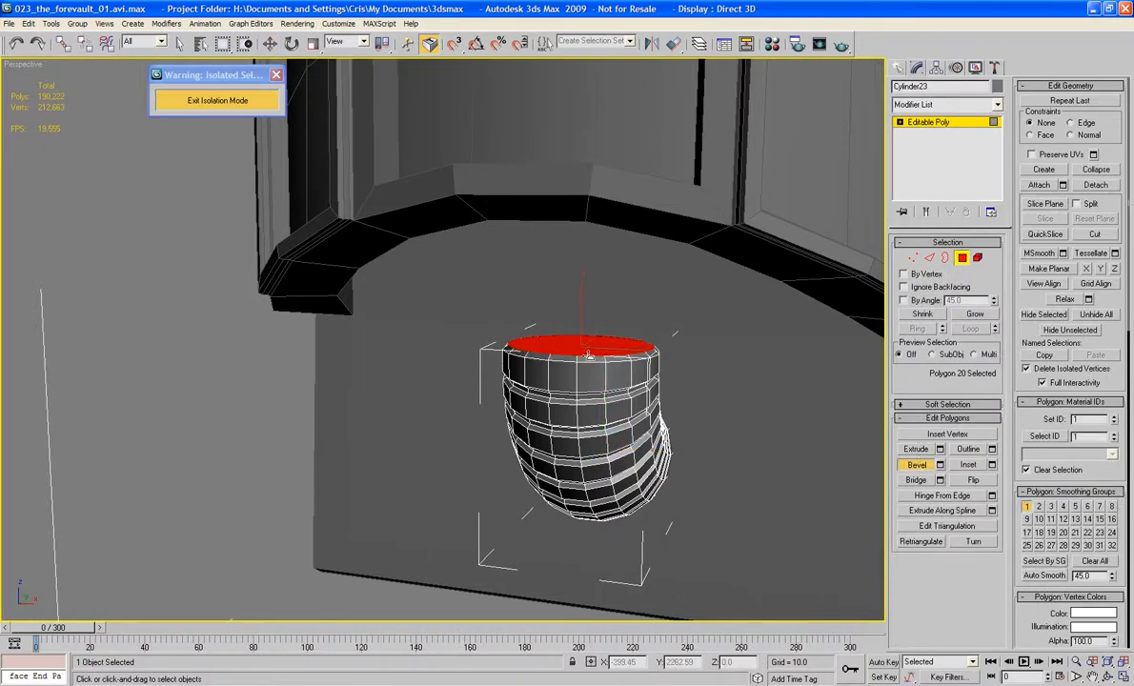
{"action": "left_click_drag", "start_coordinate": [587, 348], "coordinate": [590, 335]}
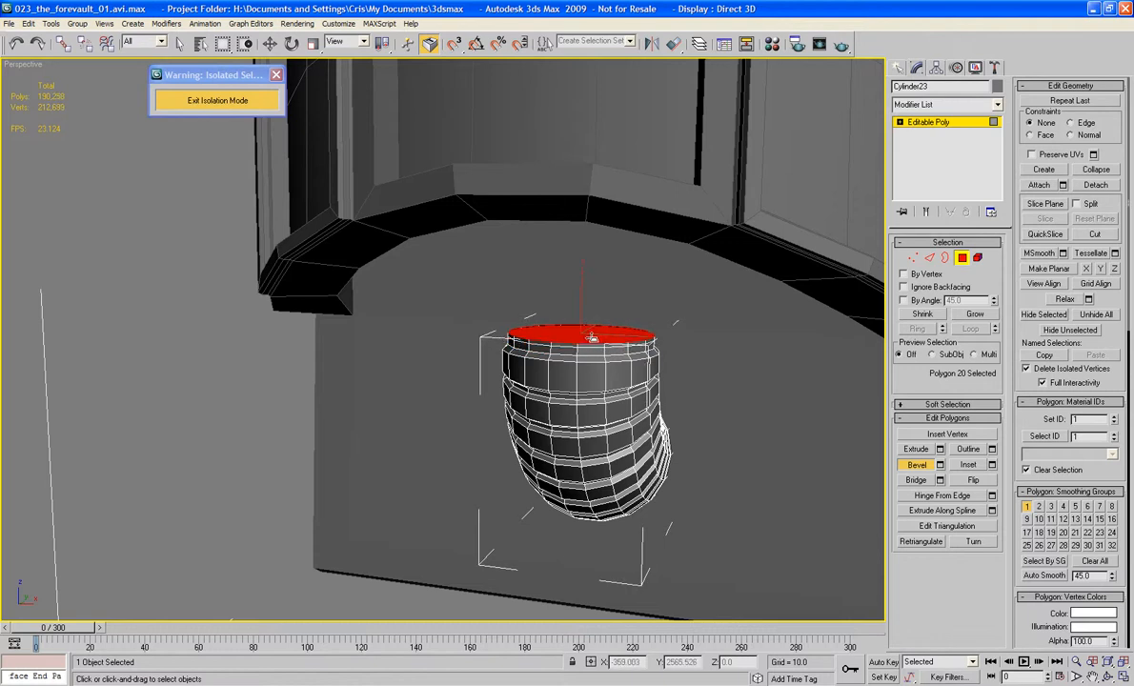
{"action": "left_click_drag", "start_coordinate": [591, 338], "coordinate": [592, 313]}
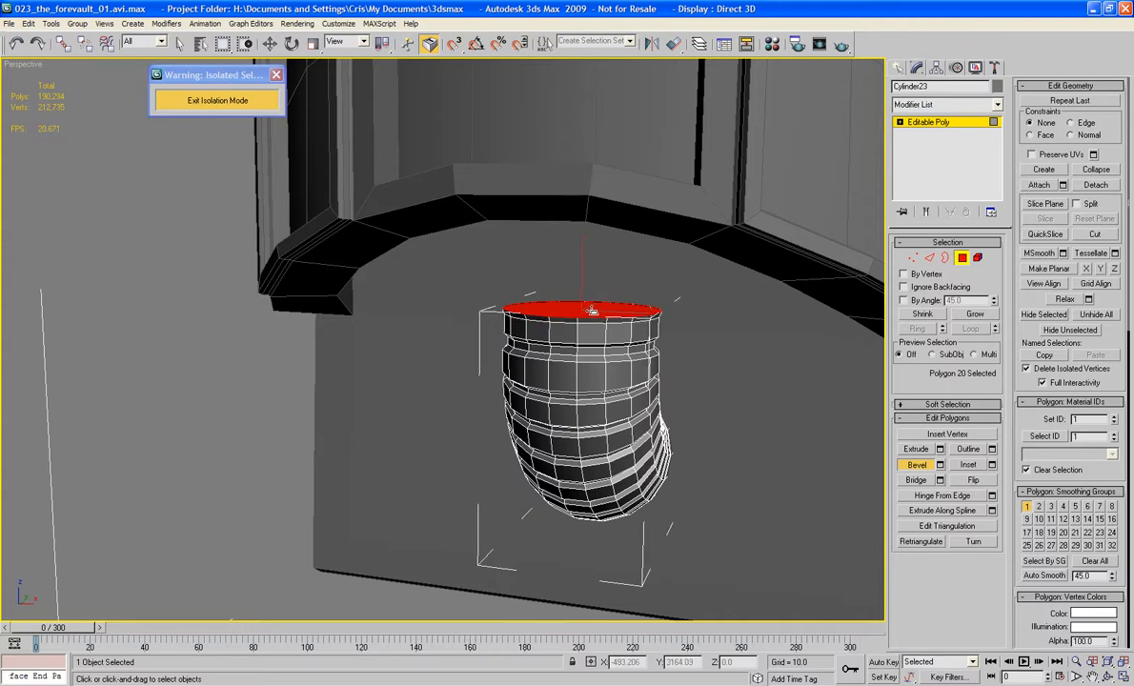
Step: Bevel the collar's cap outward into a lip, then raise it into a tall, wider sleeve reaching the Cabin's arched overhang
{"action": "left_click_drag", "start_coordinate": [594, 309], "coordinate": [596, 307]}
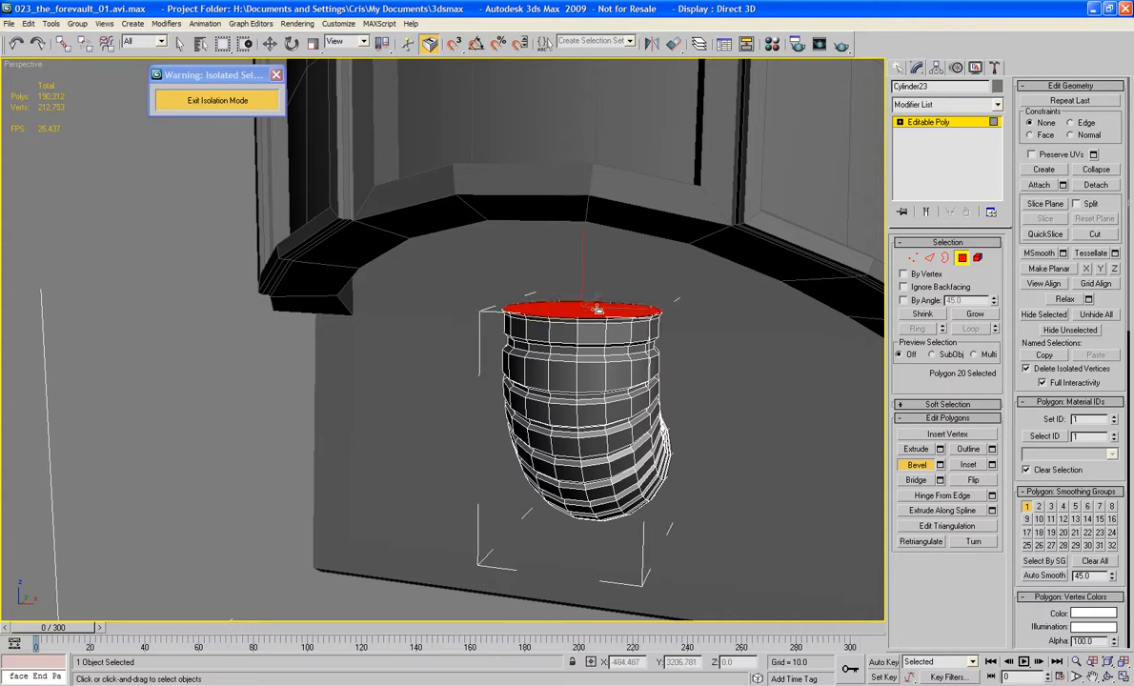
{"action": "left_click_drag", "start_coordinate": [598, 306], "coordinate": [602, 312]}
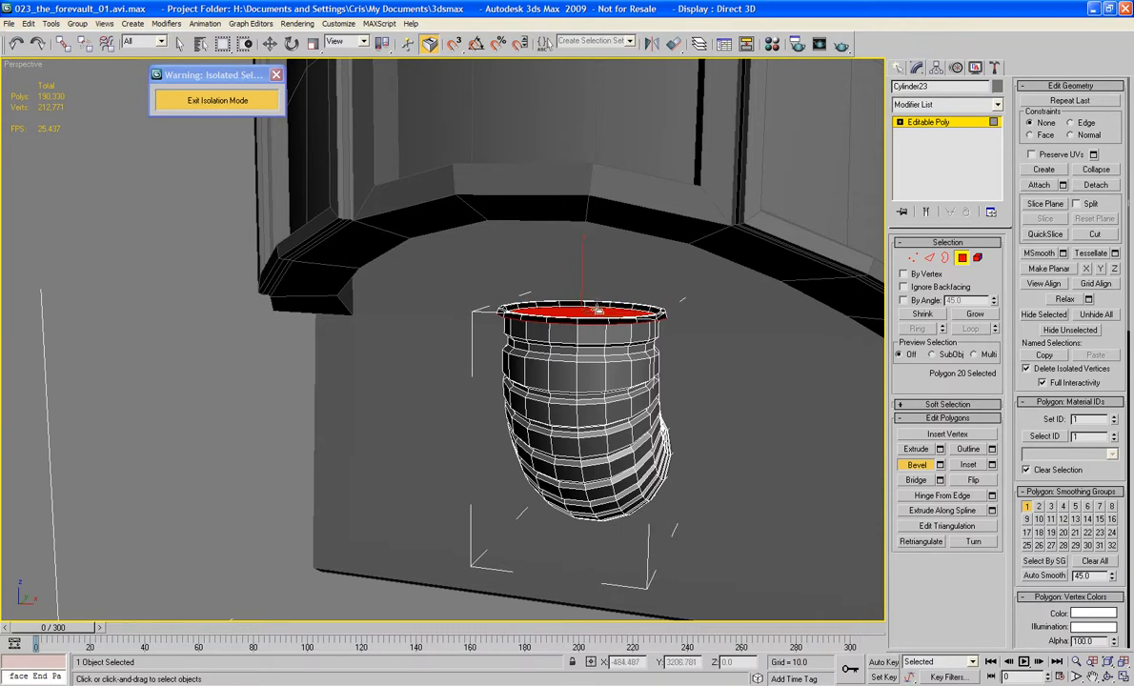
{"action": "left_click", "coordinate": [598, 308]}
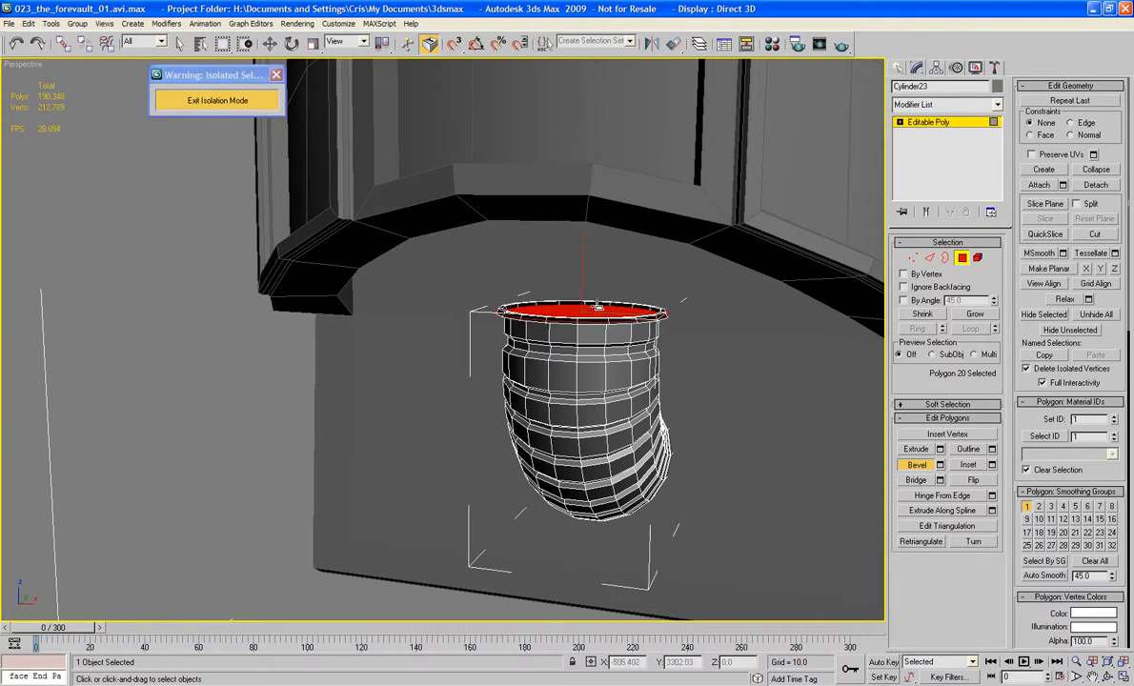
{"action": "left_click_drag", "start_coordinate": [594, 311], "coordinate": [585, 181]}
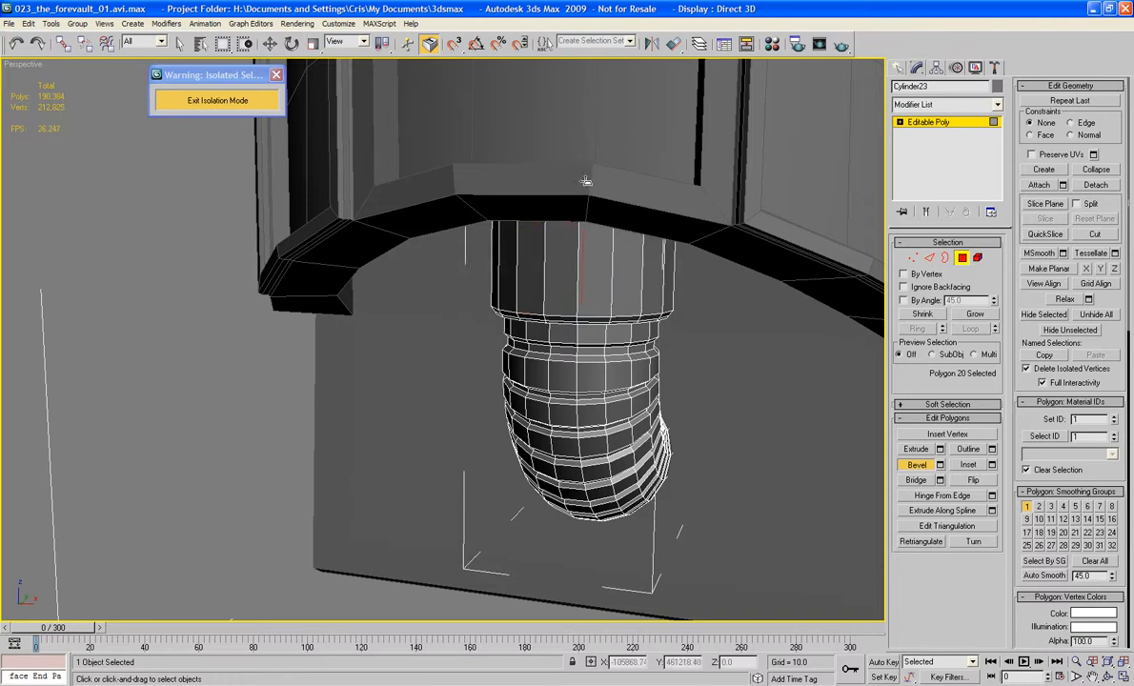
Step: Move the sleeve's end polygon up along Z by about 12.9 so it runs into the Cabin's underside
{"action": "middle_click_drag", "start_coordinate": [641, 236], "coordinate": [629, 260], "text": "alt"}
{"action": "middle_click_drag", "start_coordinate": [536, 184], "coordinate": [519, 181], "text": "alt"}
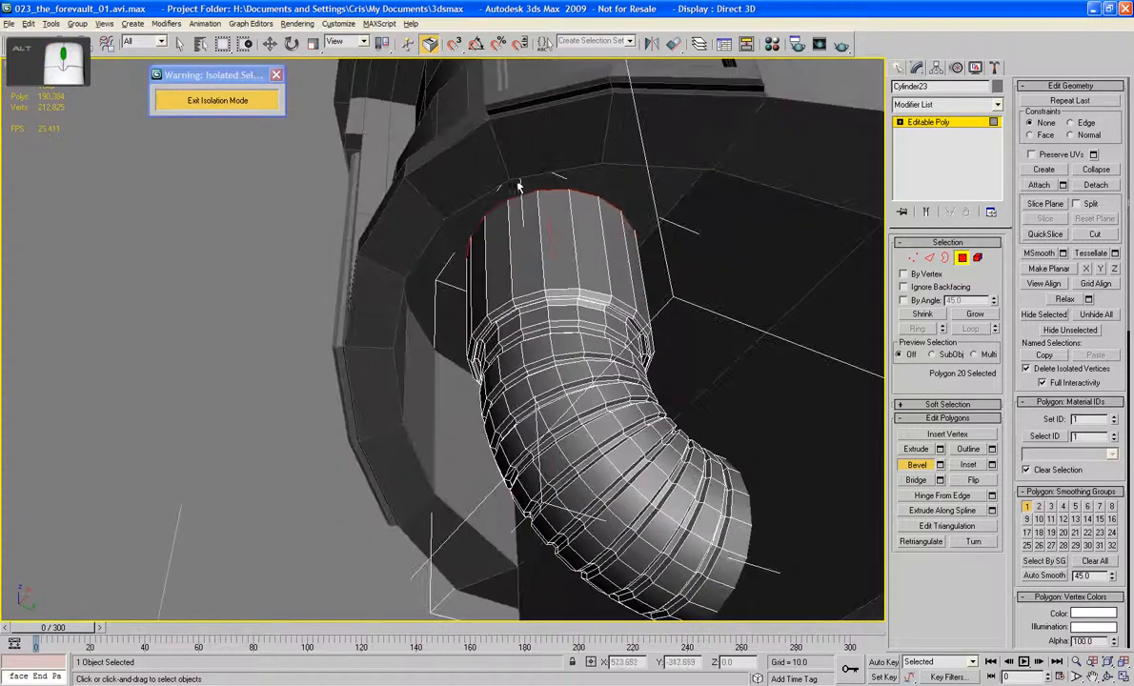
{"action": "left_click", "coordinate": [270, 44]}
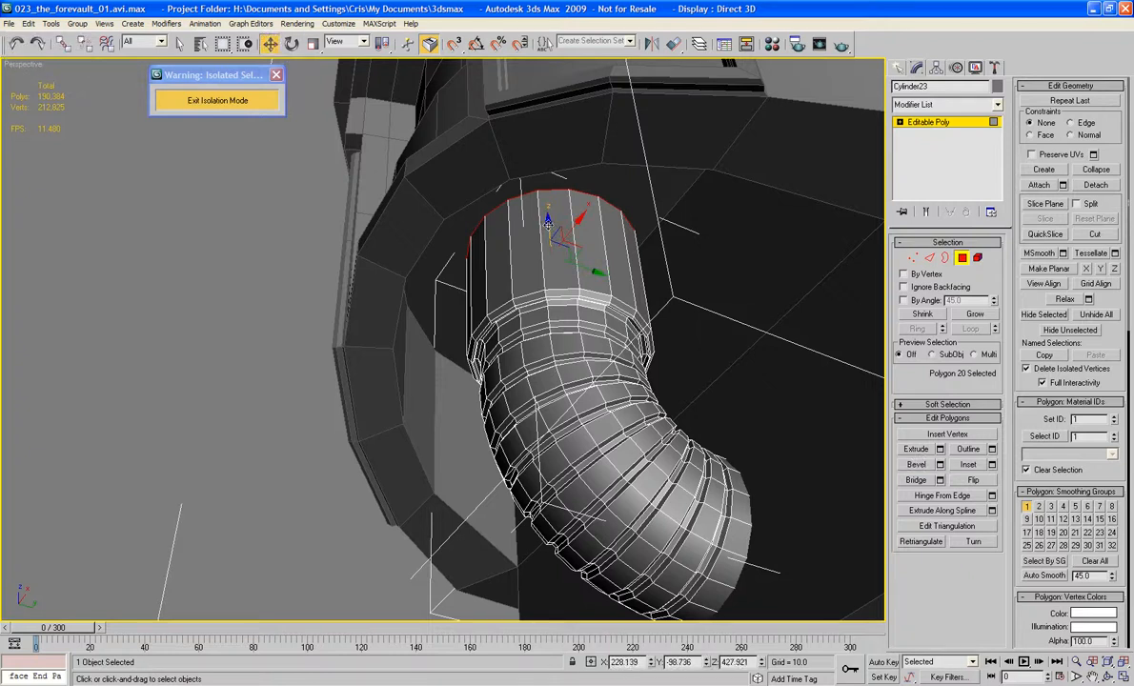
{"action": "left_click_drag", "start_coordinate": [547, 221], "coordinate": [544, 175]}
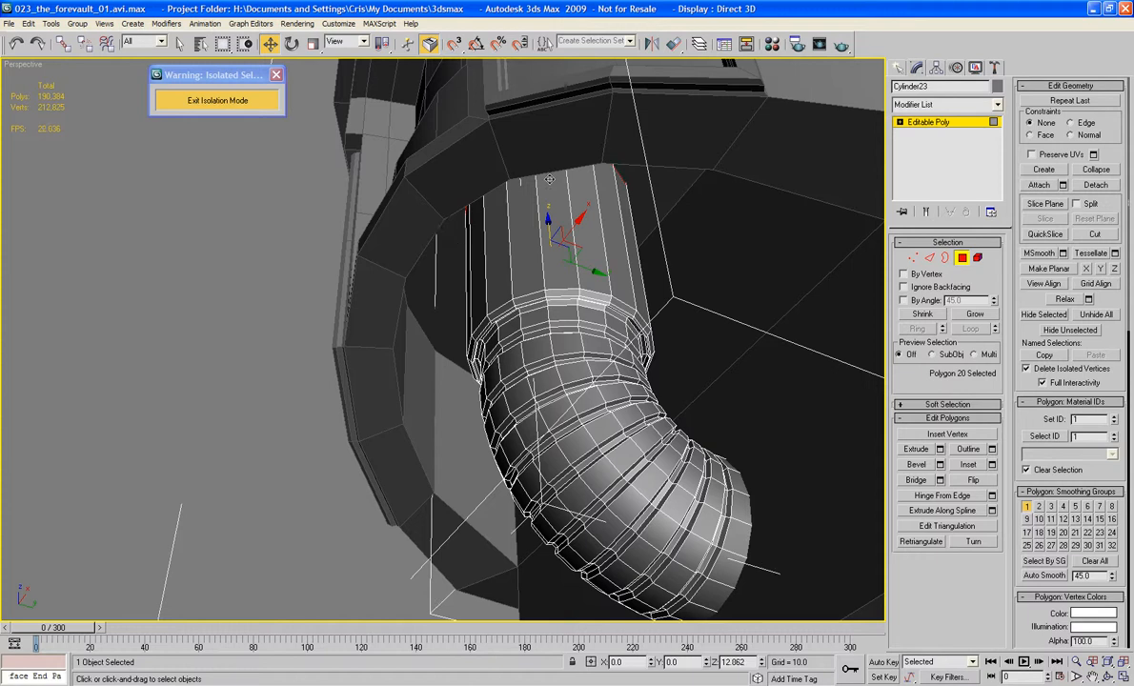
Step: Select the ring of vertical edges around the pipe's upper sleeve and connect them with four segments
{"action": "middle_click_drag", "start_coordinate": [549, 179], "coordinate": [726, 287], "text": "alt"}
{"action": "middle_click_drag", "start_coordinate": [726, 286], "coordinate": [701, 260], "text": "alt"}
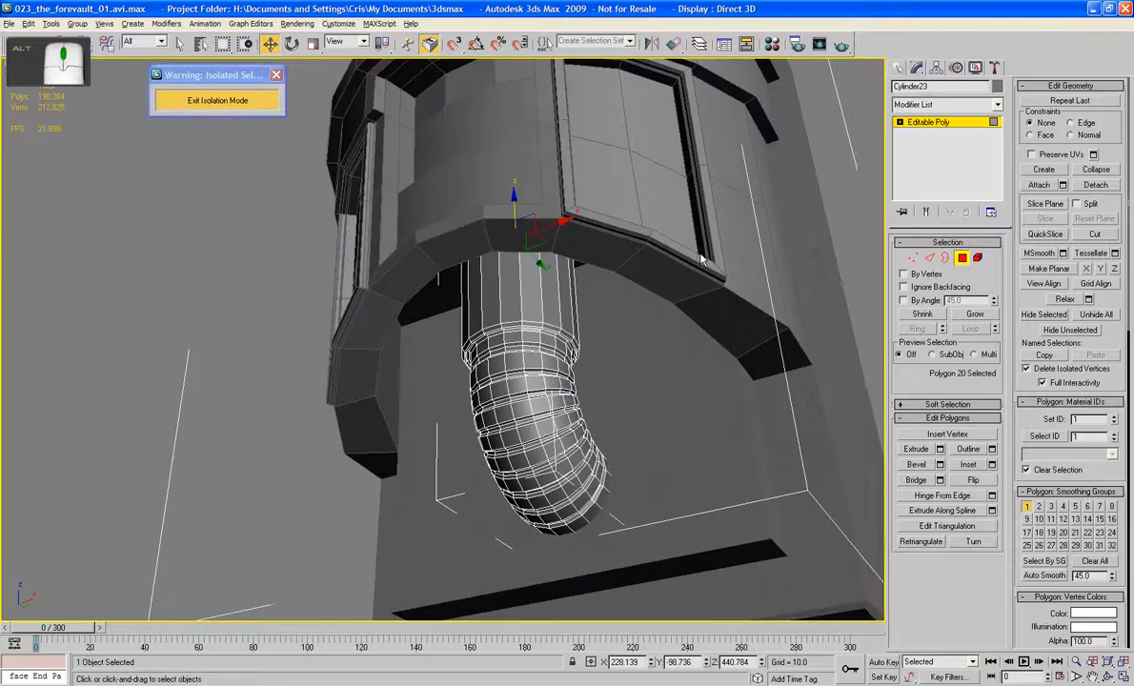
{"action": "left_click", "coordinate": [930, 259]}
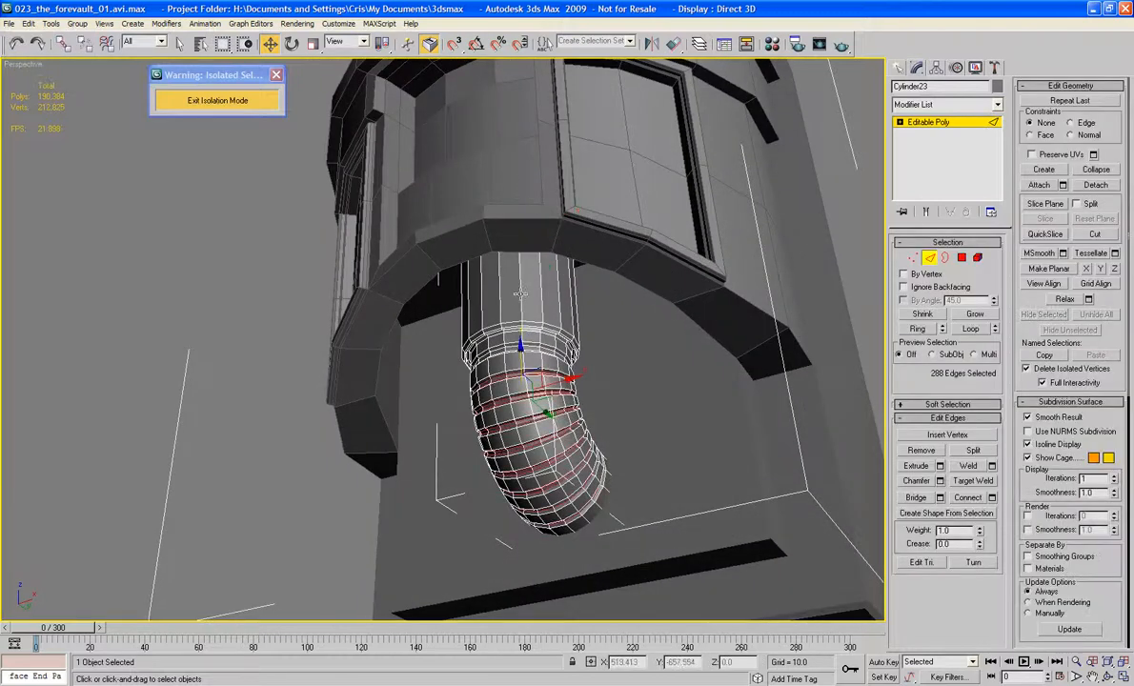
{"action": "left_click", "coordinate": [520, 294]}
{"action": "left_click", "coordinate": [914, 327]}
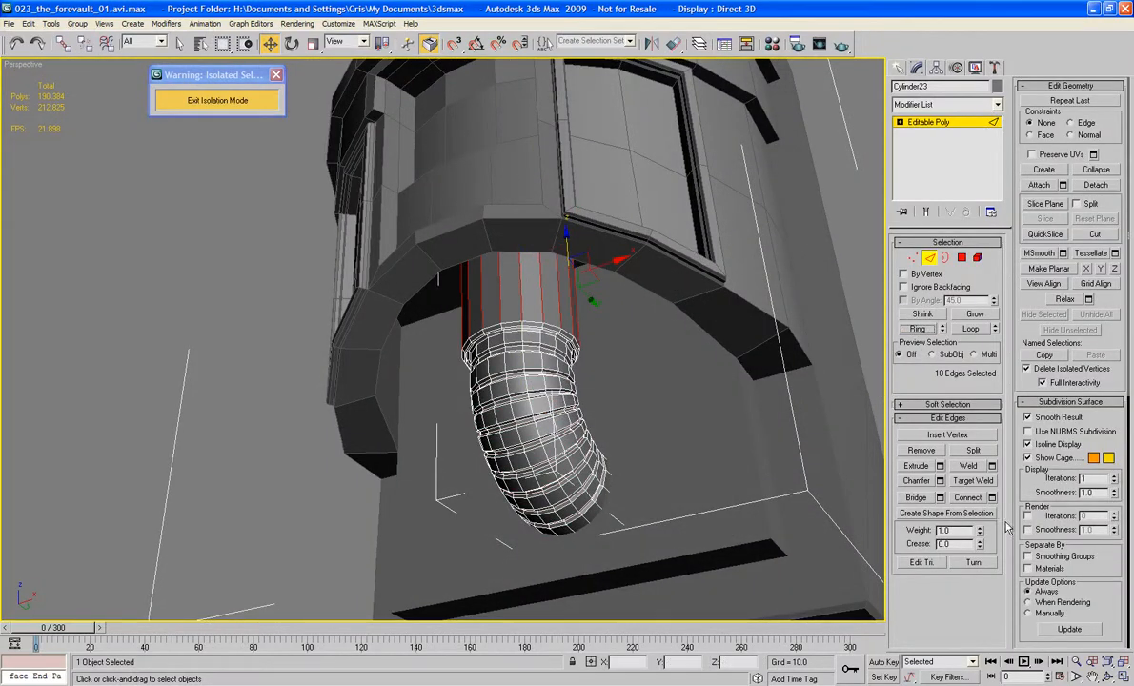
{"action": "left_click", "coordinate": [991, 498]}
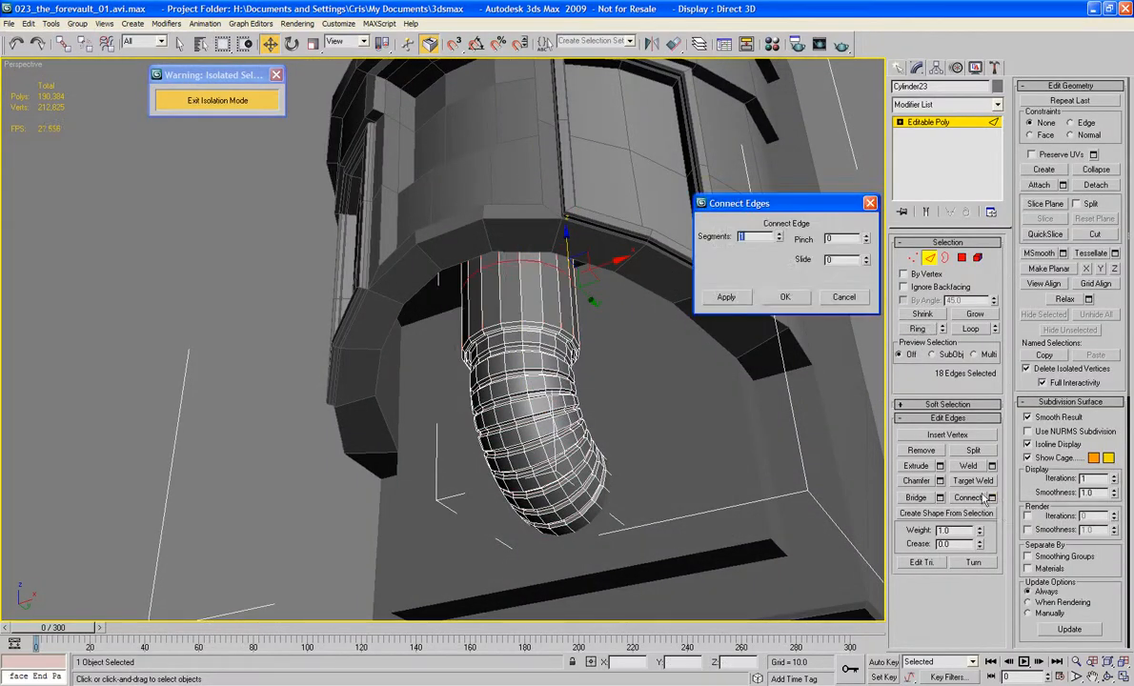
{"action": "left_click", "coordinate": [780, 235]}
{"action": "left_click", "coordinate": [784, 298]}
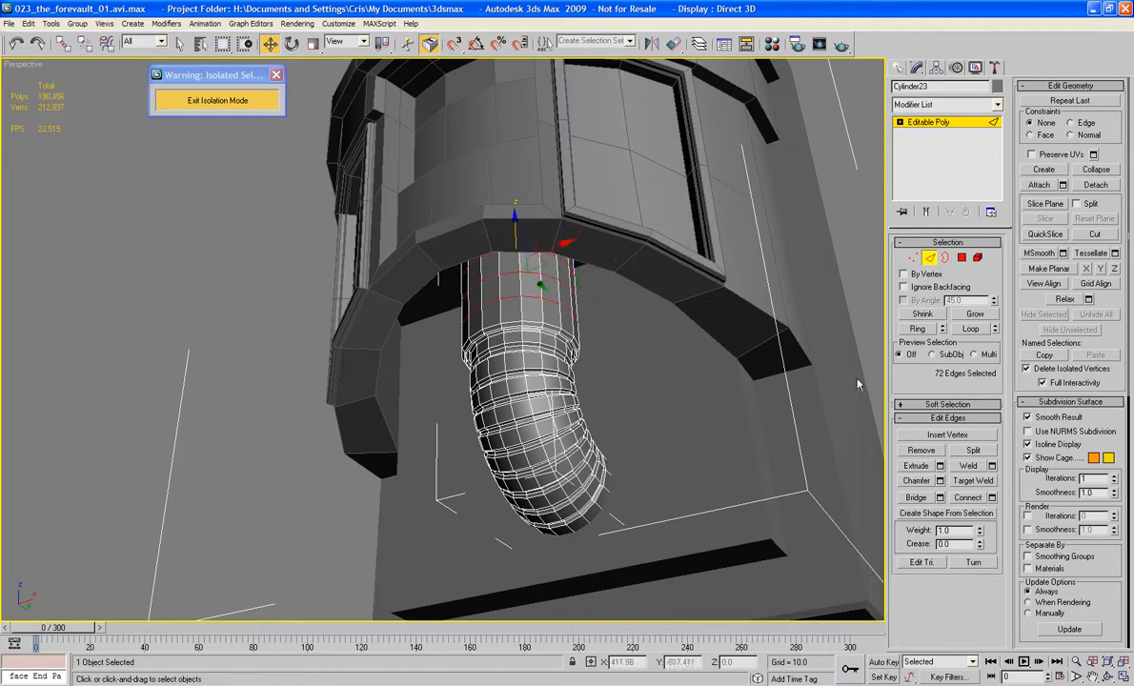
Step: Extrude the sleeve's new edge loops outward by a small height to form low ribs
{"action": "left_click", "coordinate": [939, 465]}
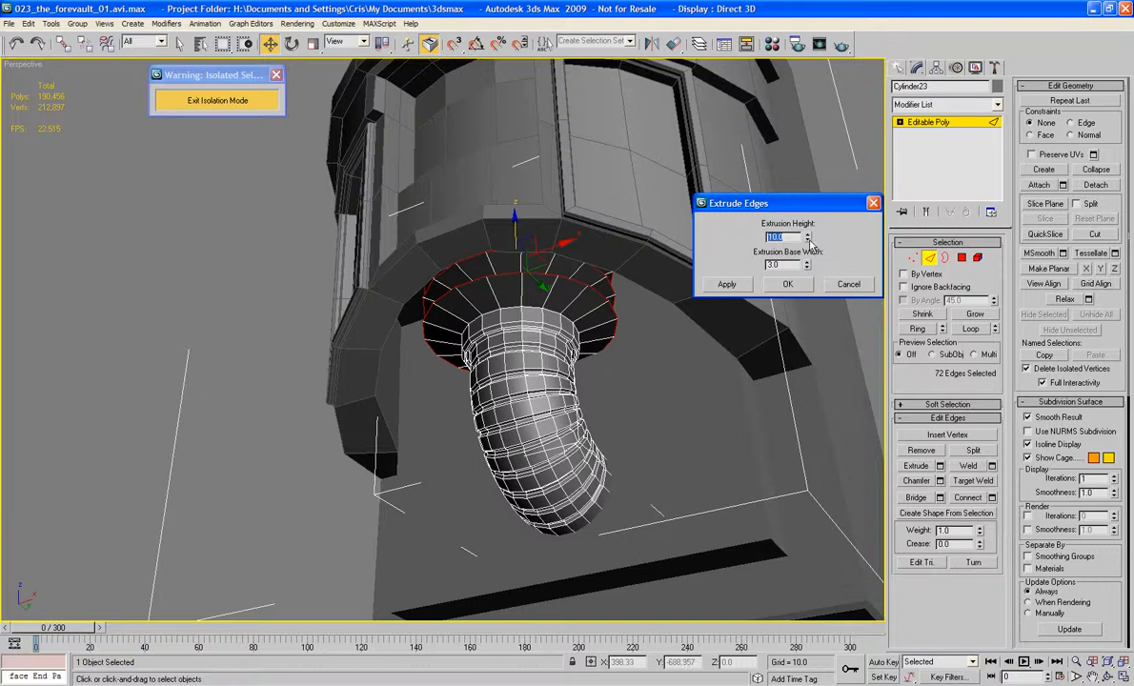
{"action": "left_click_drag", "start_coordinate": [808, 240], "coordinate": [814, 287]}
{"action": "left_click_drag", "start_coordinate": [813, 246], "coordinate": [815, 267]}
{"action": "left_click", "coordinate": [789, 284]}
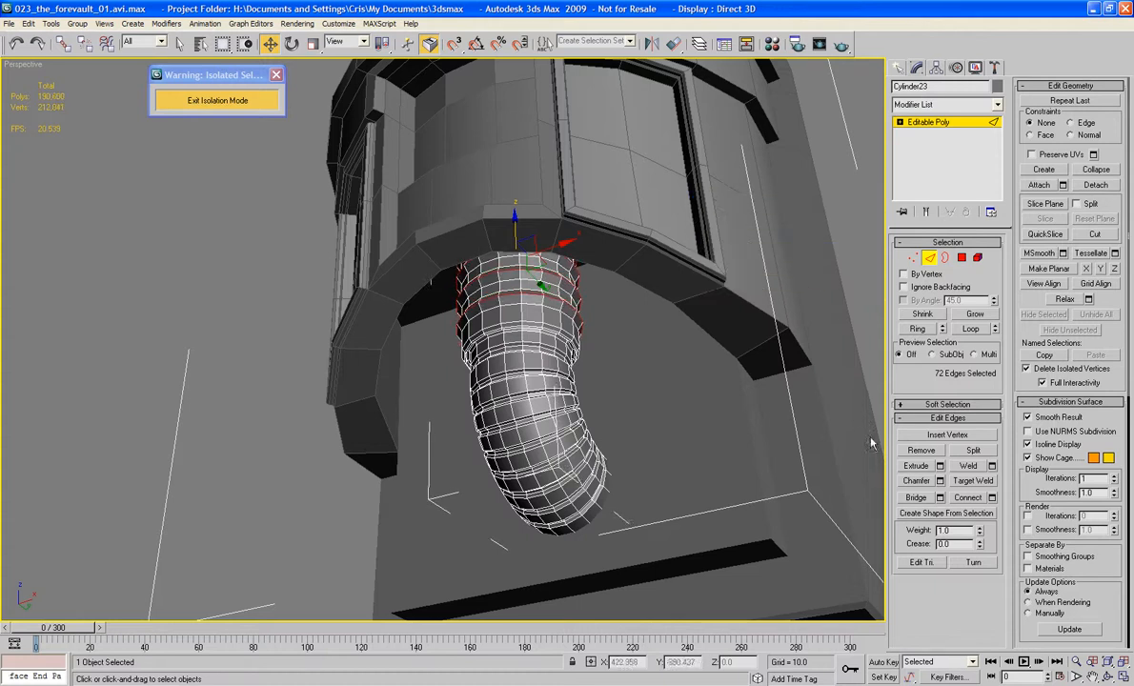
Step: Chamfer the extruded rib edges on the sleeve by 1.35 with one segment and leave edge editing
{"action": "left_click", "coordinate": [939, 480]}
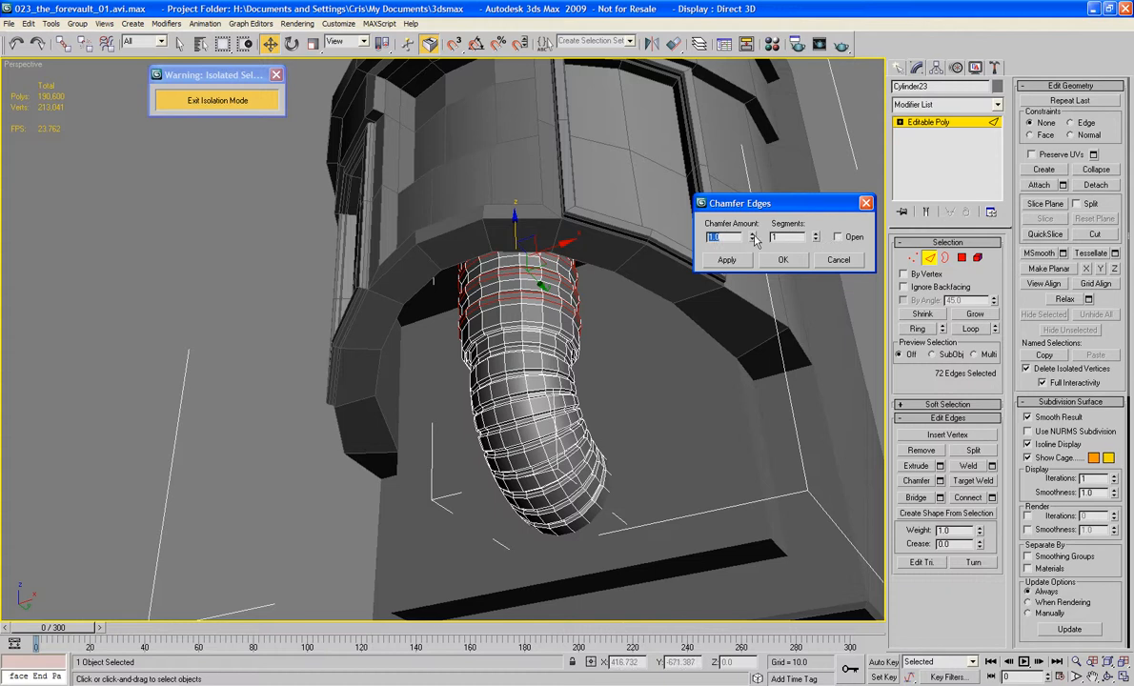
{"action": "left_click_drag", "start_coordinate": [752, 238], "coordinate": [752, 223]}
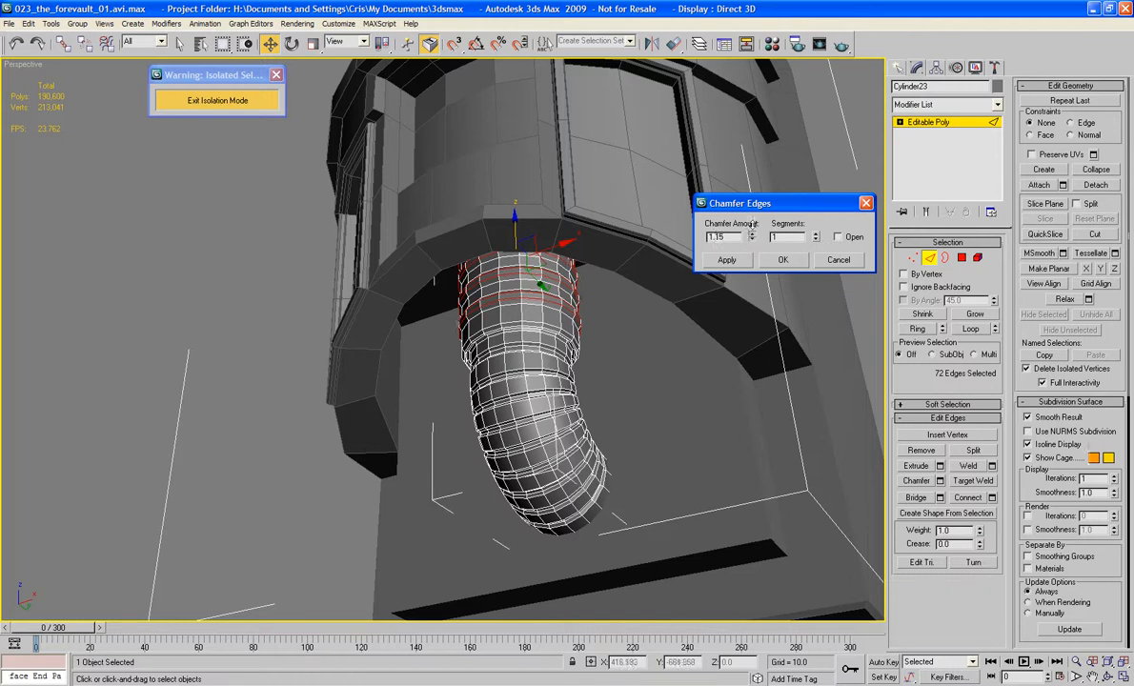
{"action": "left_click", "coordinate": [782, 259]}
{"action": "left_click", "coordinate": [929, 257]}
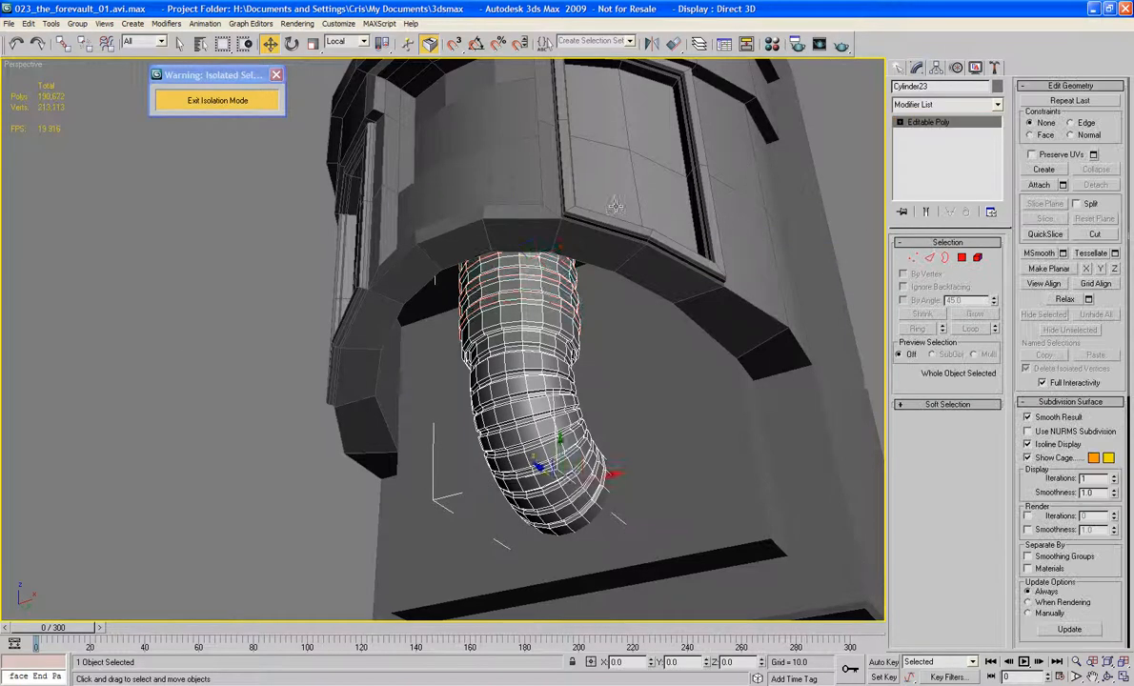
Step: Clone the finished pipe along its X axis to place a copy beside it on the left
{"action": "middle_click_drag", "start_coordinate": [615, 205], "coordinate": [579, 379], "text": "alt"}
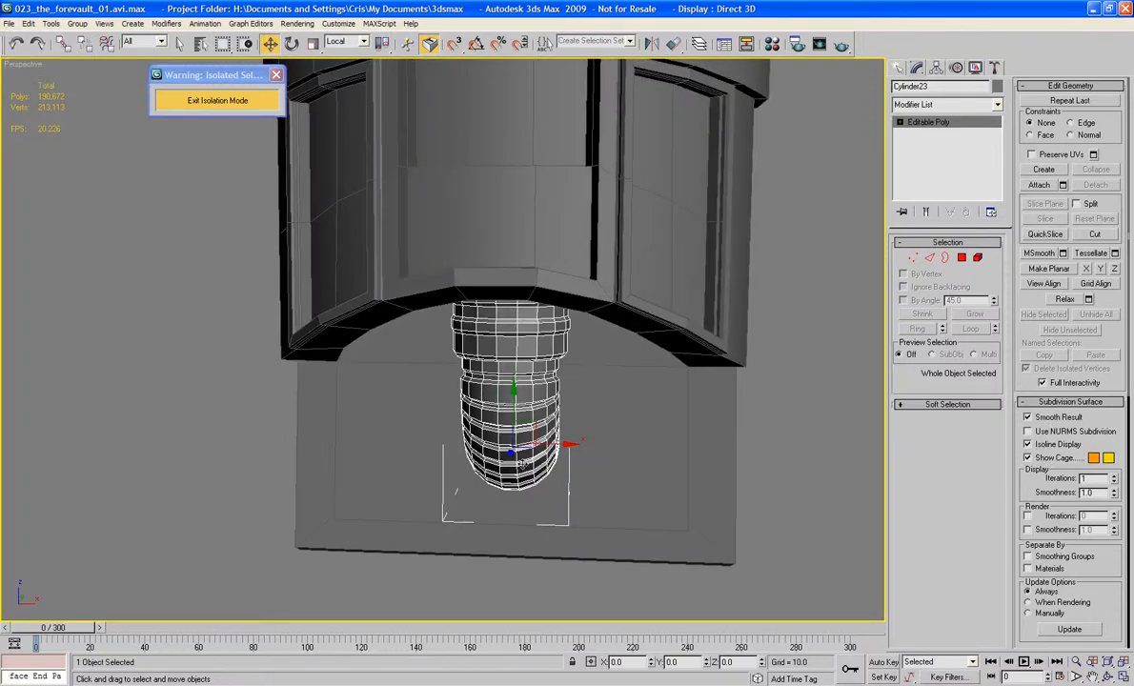
{"action": "left_click_drag", "start_coordinate": [562, 444], "coordinate": [456, 436], "text": "shift"}
{"action": "left_click", "coordinate": [567, 406]}
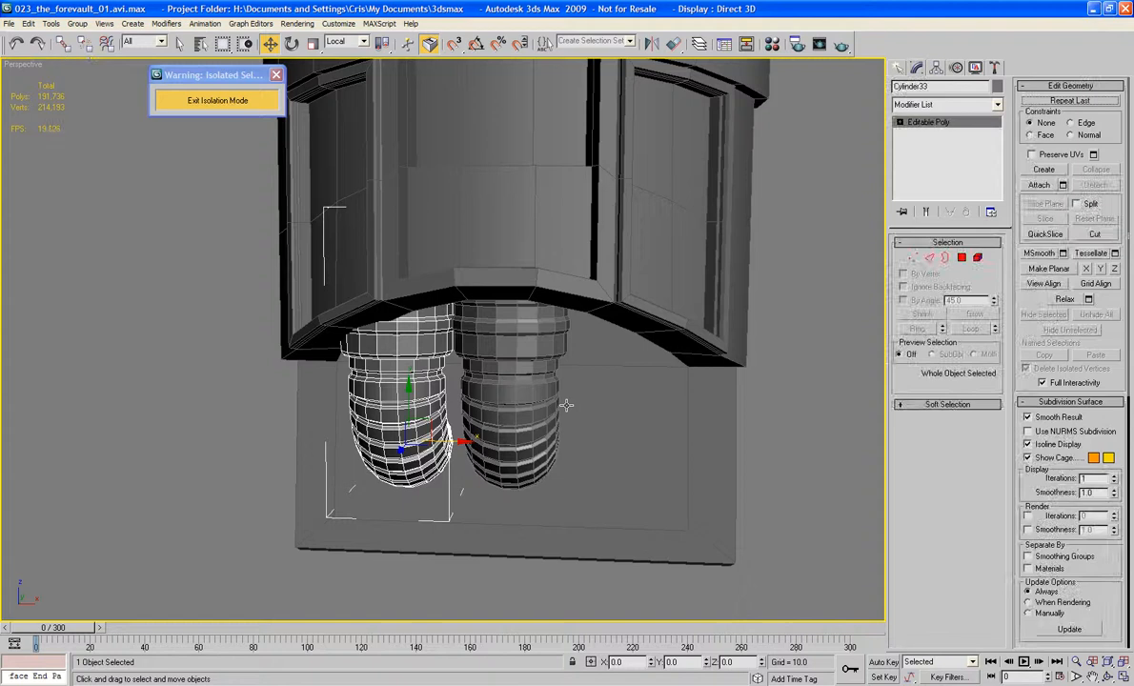
Step: Scale the left pipe copy uniformly to about 86% and move it up further under the Cabin's overhang
{"action": "left_click", "coordinate": [314, 44]}
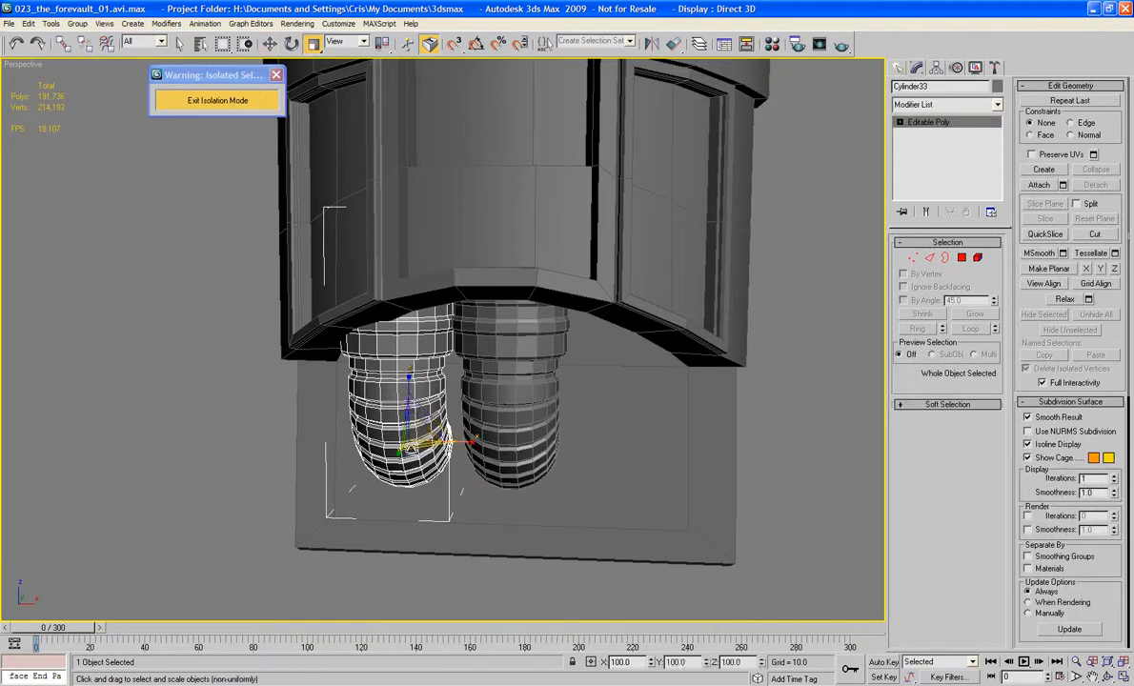
{"action": "left_click_drag", "start_coordinate": [419, 440], "coordinate": [419, 449]}
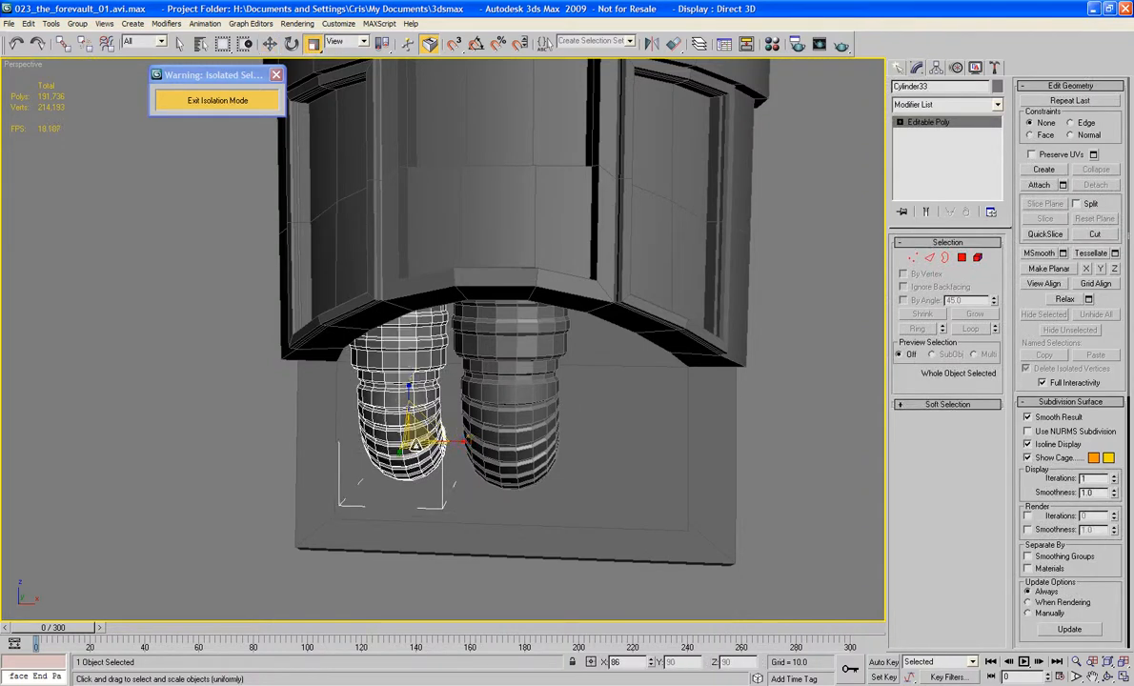
{"action": "left_click", "coordinate": [270, 43]}
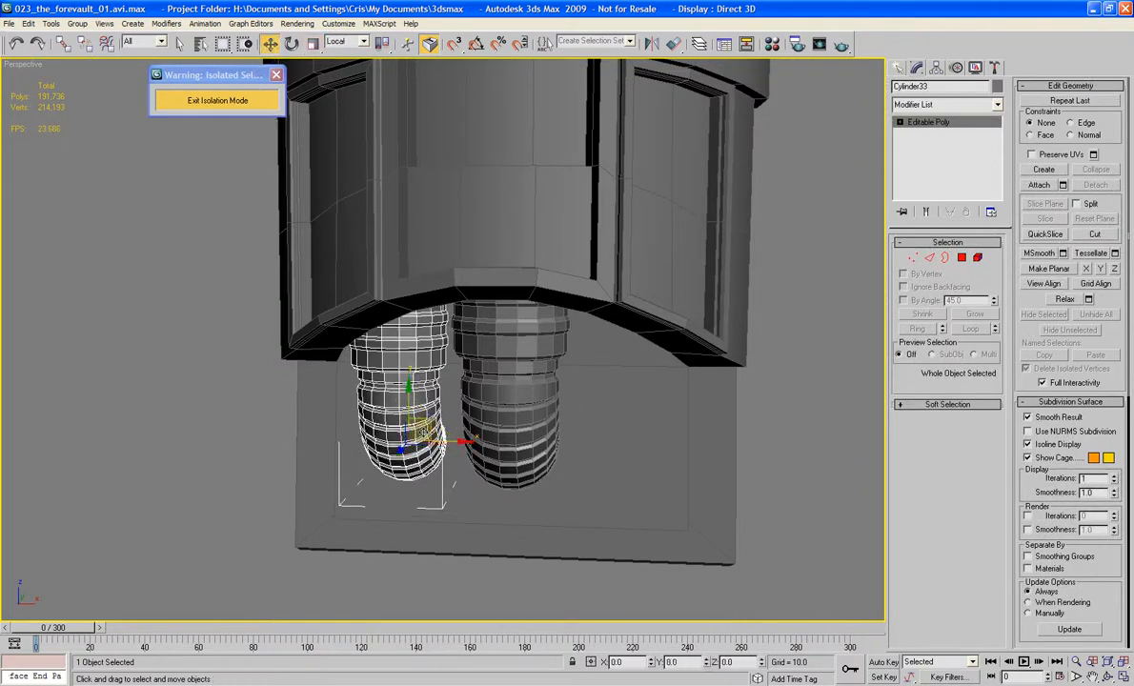
{"action": "left_click_drag", "start_coordinate": [408, 408], "coordinate": [408, 381]}
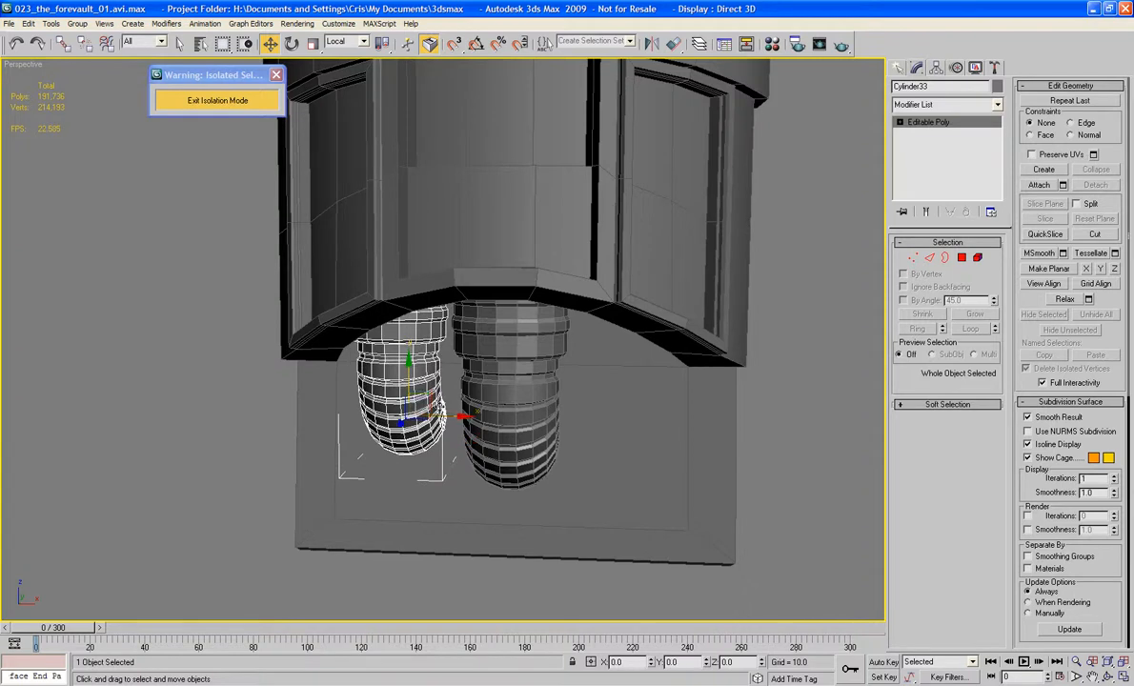
Step: Clone the smaller left pipe across to the right side of the central pipe
{"action": "mouse_move", "coordinate": [453, 425]}
{"action": "left_mouse_down"}
{"action": "mouse_move", "coordinate": [586, 433]}
{"action": "mouse_move", "coordinate": [658, 476]}
{"action": "left_mouse_up"}
{"action": "left_click", "coordinate": [566, 410]}
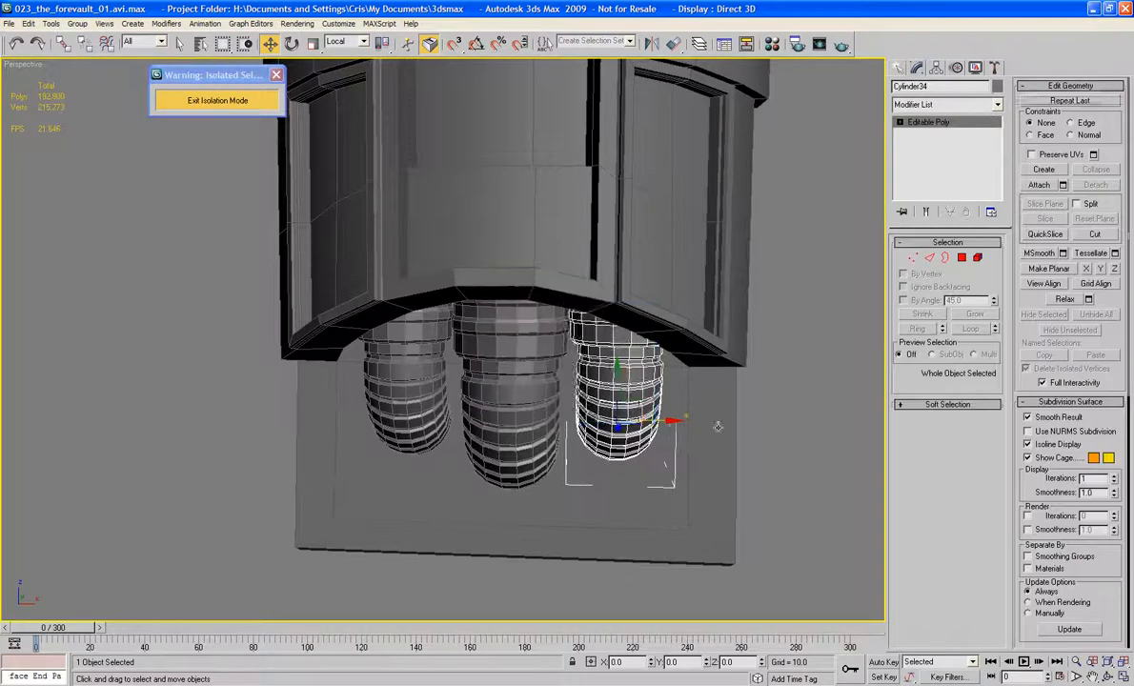
Step: Select the Cabin and attach all three grooved pipes to it
{"action": "mouse_move", "coordinate": [571, 410]}
{"action": "middle_mouse_down", "text": "alt"}
{"action": "mouse_move", "coordinate": [652, 407]}
{"action": "mouse_move", "coordinate": [564, 423]}
{"action": "mouse_move", "coordinate": [587, 371]}
{"action": "middle_mouse_up", "text": "alt"}
{"action": "left_click", "coordinate": [652, 406]}
{"action": "left_click", "coordinate": [587, 371]}
{"action": "left_click", "coordinate": [1038, 185]}
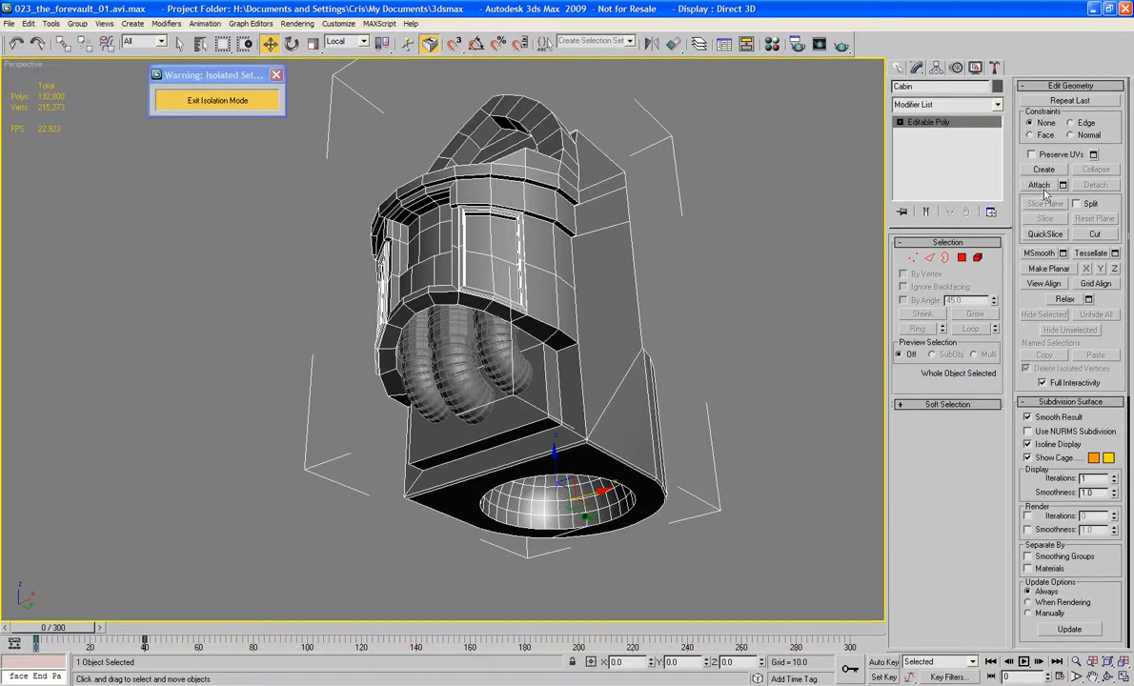
{"action": "middle_click_drag", "start_coordinate": [547, 391], "coordinate": [545, 400], "text": "alt"}
{"action": "left_click", "coordinate": [462, 379]}
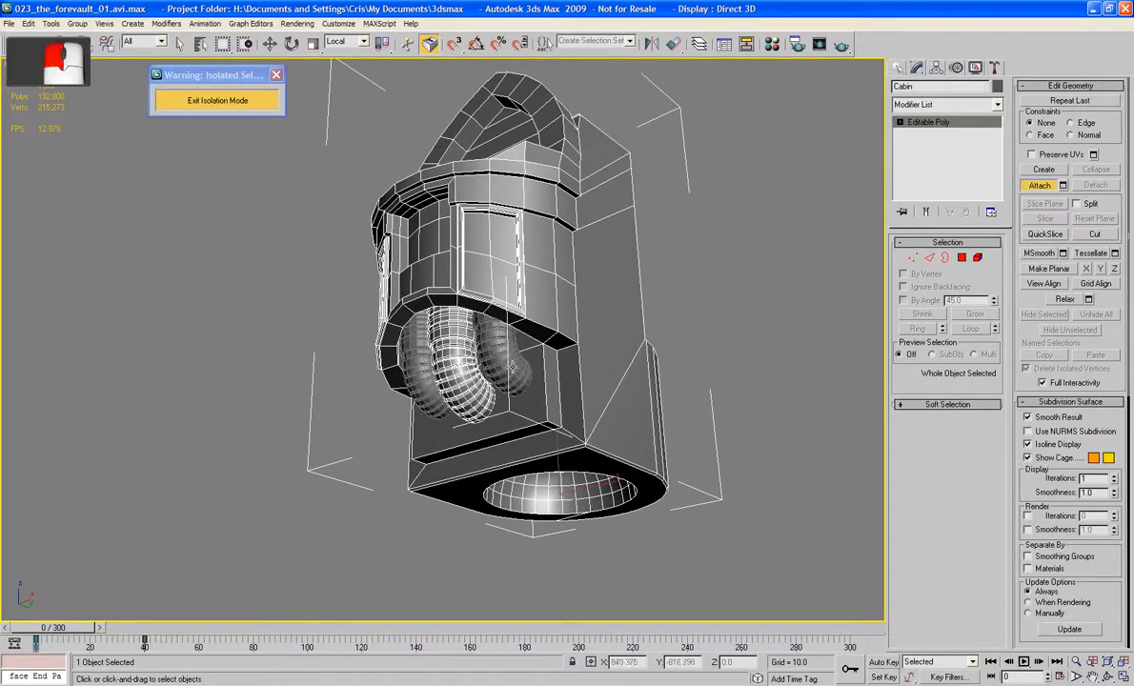
{"action": "left_click", "coordinate": [416, 376]}
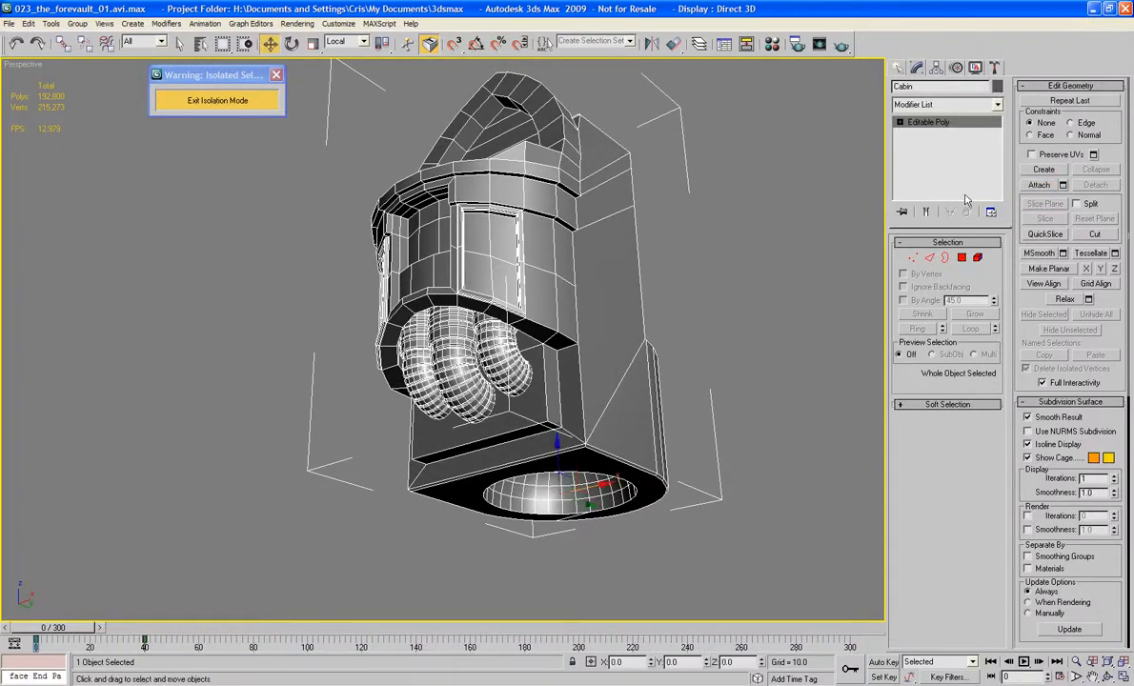
Step: Select the ring of edges around the upper sides of the Cabin's pointed arch and connect them with one new edge loop
{"action": "left_click", "coordinate": [759, 216]}
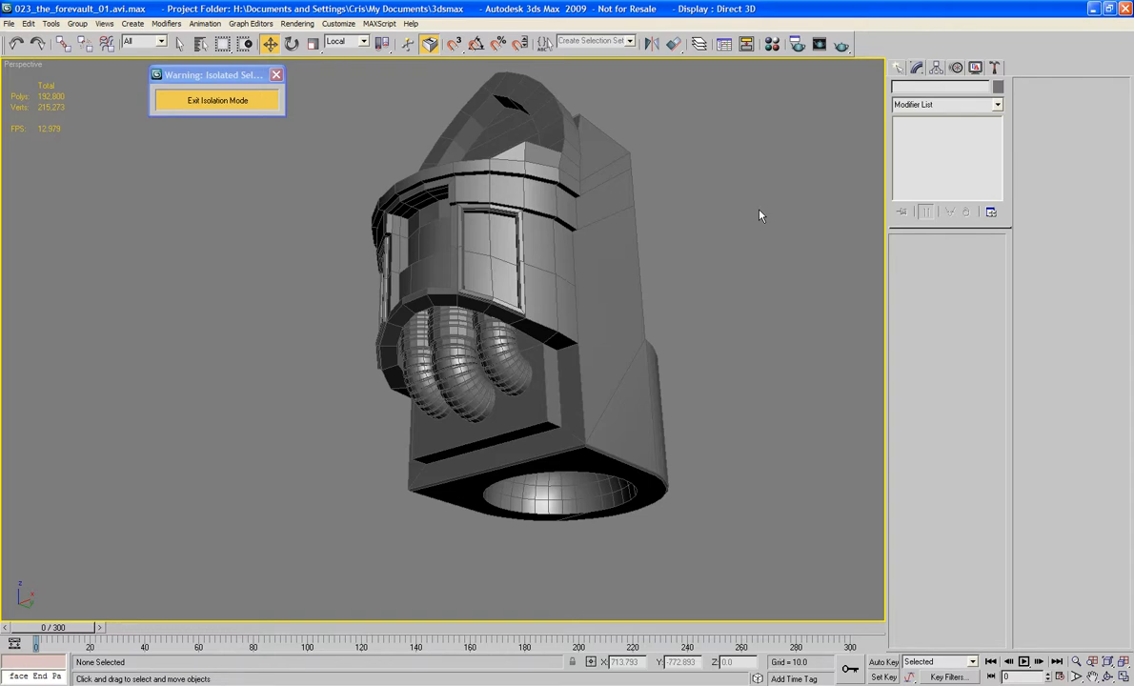
{"action": "middle_click_drag", "start_coordinate": [481, 220], "coordinate": [423, 365], "text": "alt"}
{"action": "scroll", "coordinate": [475, 398], "scroll_direction": "up", "scroll_amount": 3}
{"action": "left_click", "coordinate": [483, 357]}
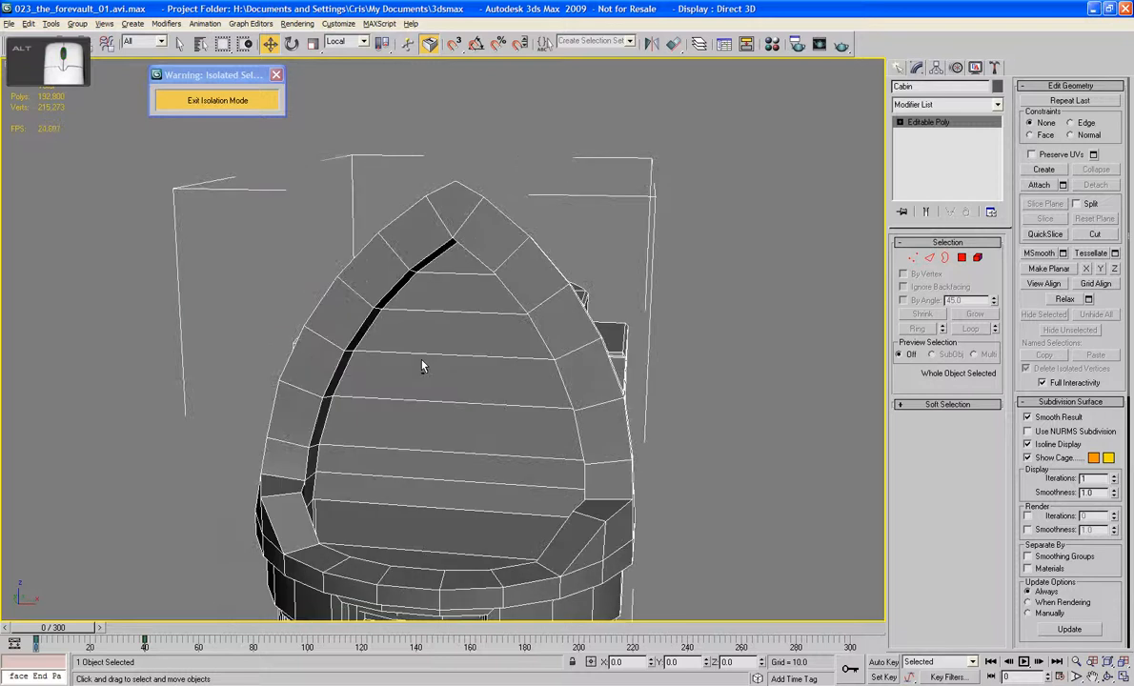
{"action": "scroll", "coordinate": [423, 365], "scroll_direction": "up", "scroll_amount": 3}
{"action": "left_click", "coordinate": [929, 258]}
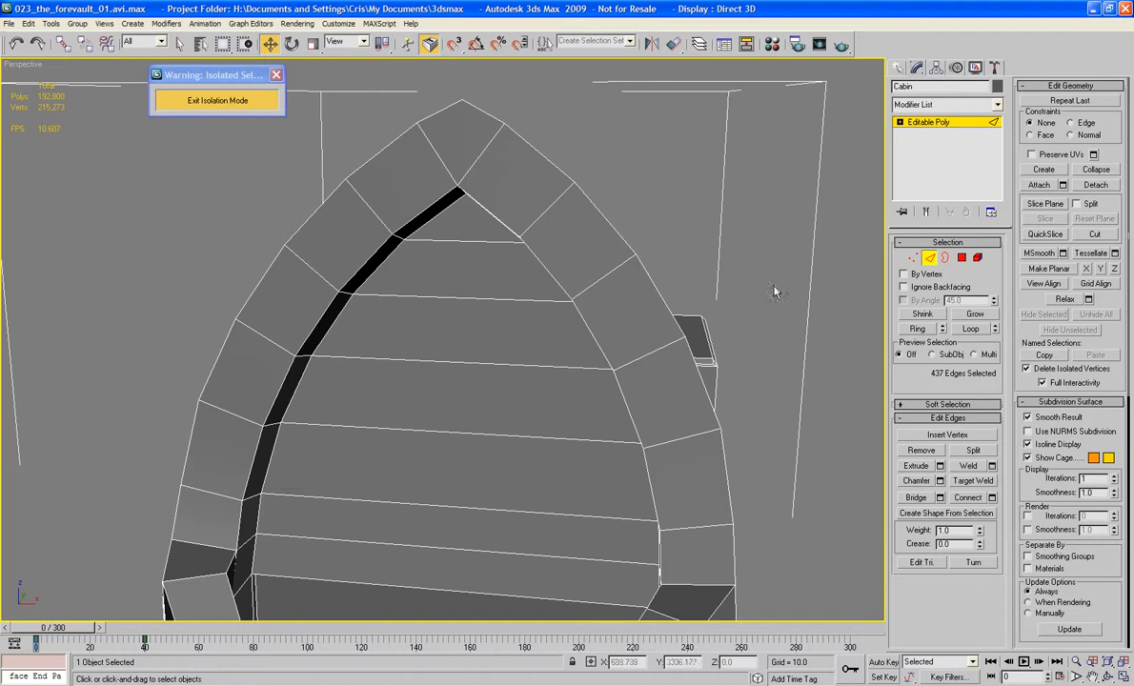
{"action": "left_click", "coordinate": [310, 327]}
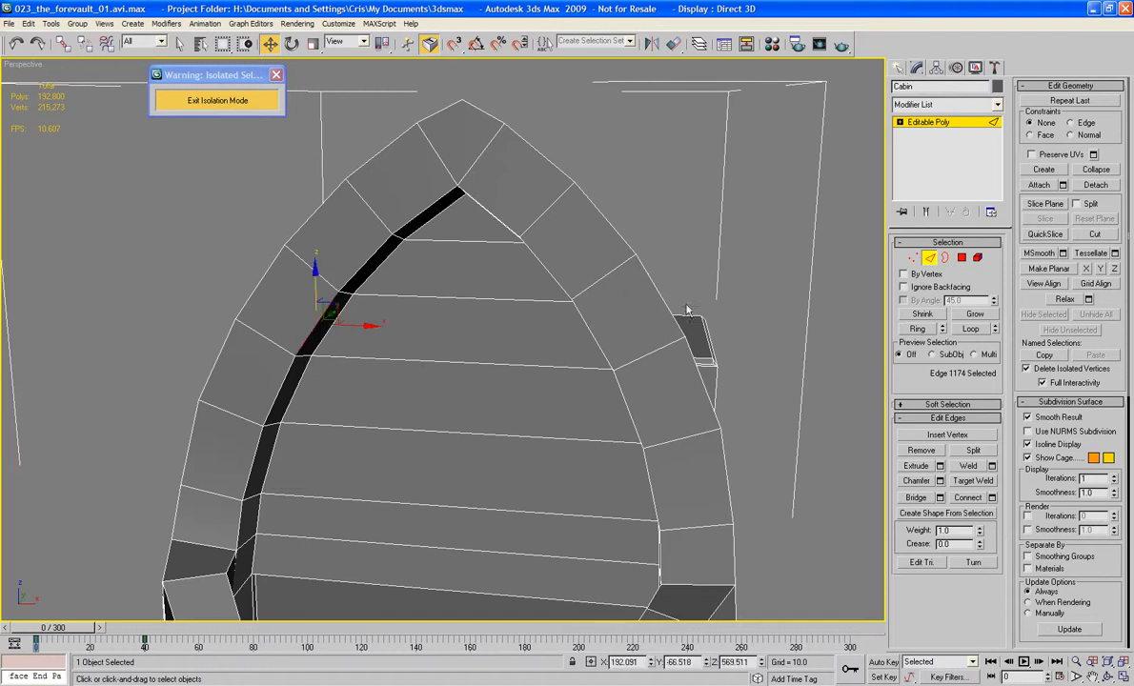
{"action": "left_click", "coordinate": [918, 329]}
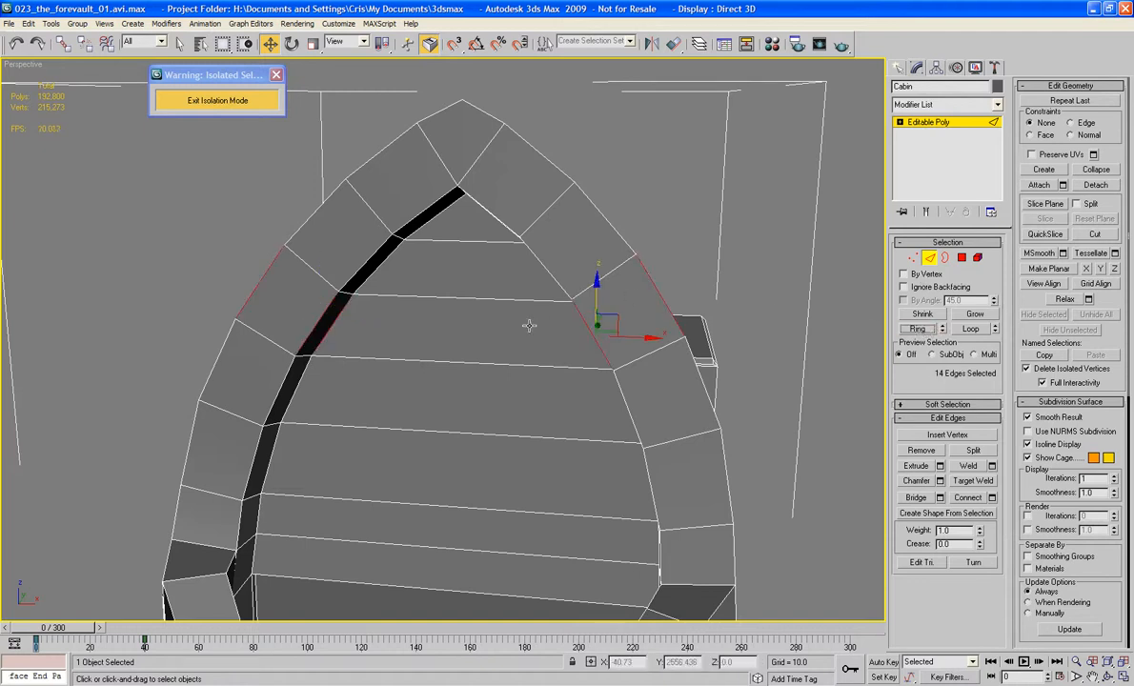
{"action": "middle_click", "coordinate": [493, 304]}
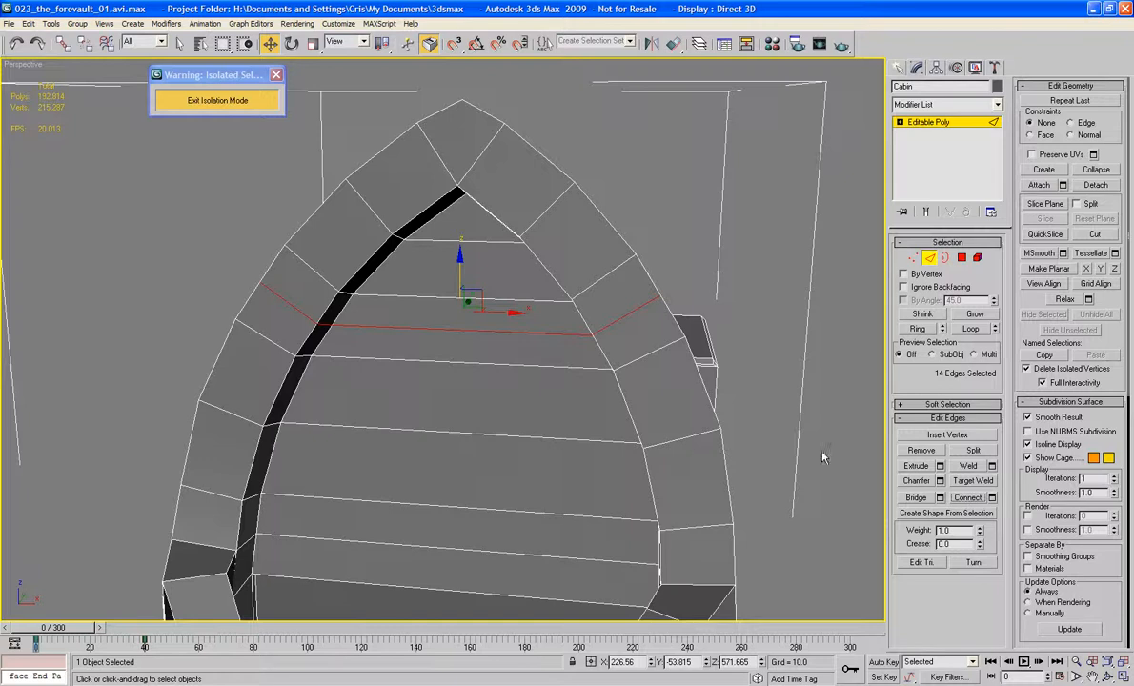
Step: Chamfer the new loop's three edges inside the arch recess, across its back and both inner sides, into a narrow strip
{"action": "middle_click_drag", "start_coordinate": [552, 350], "coordinate": [641, 370], "text": "alt"}
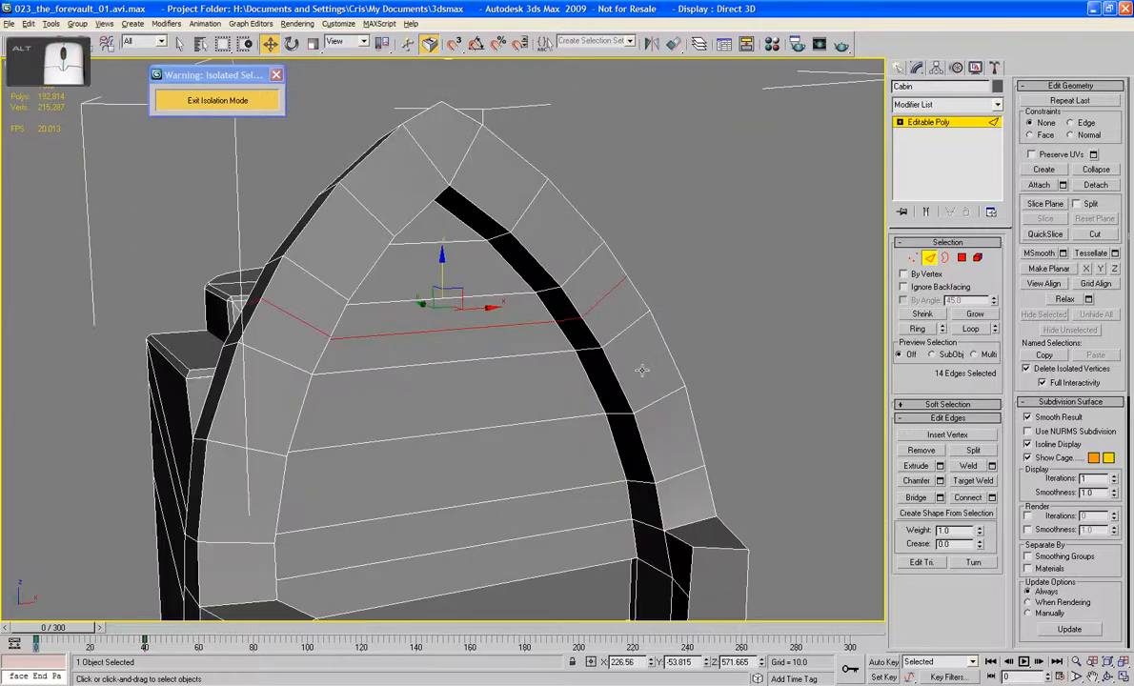
{"action": "left_click", "coordinate": [566, 320]}
{"action": "middle_click_drag", "start_coordinate": [457, 317], "coordinate": [315, 302], "text": "alt"}
{"action": "left_click", "coordinate": [332, 324], "text": "ctrl"}
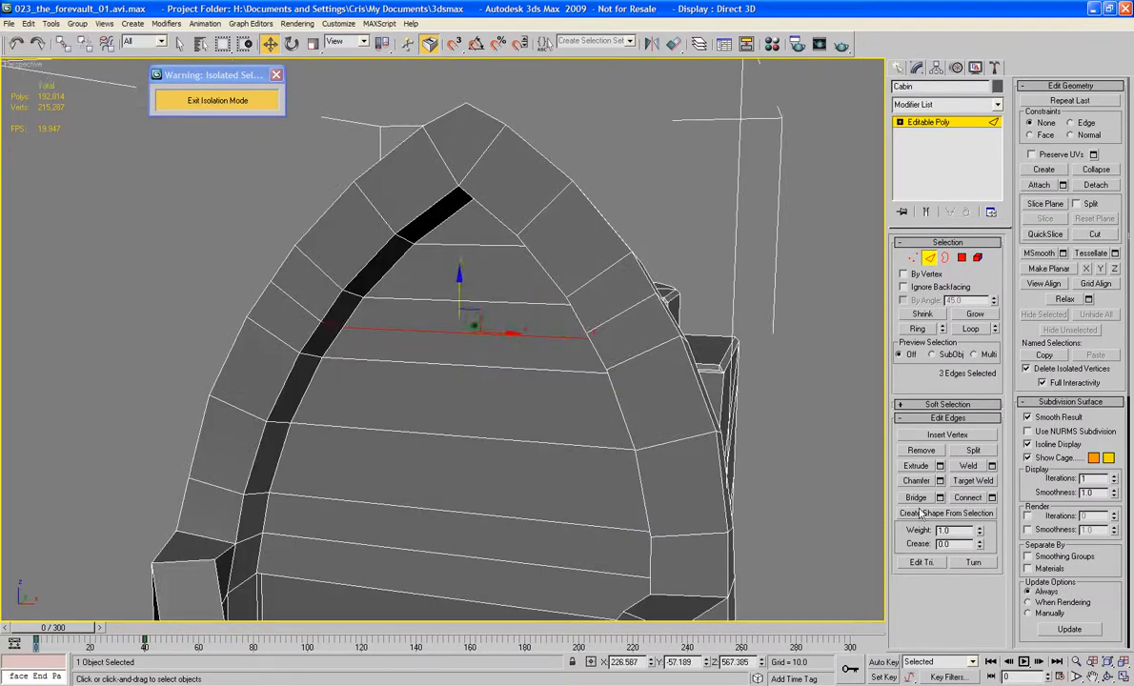
{"action": "left_click", "coordinate": [916, 481]}
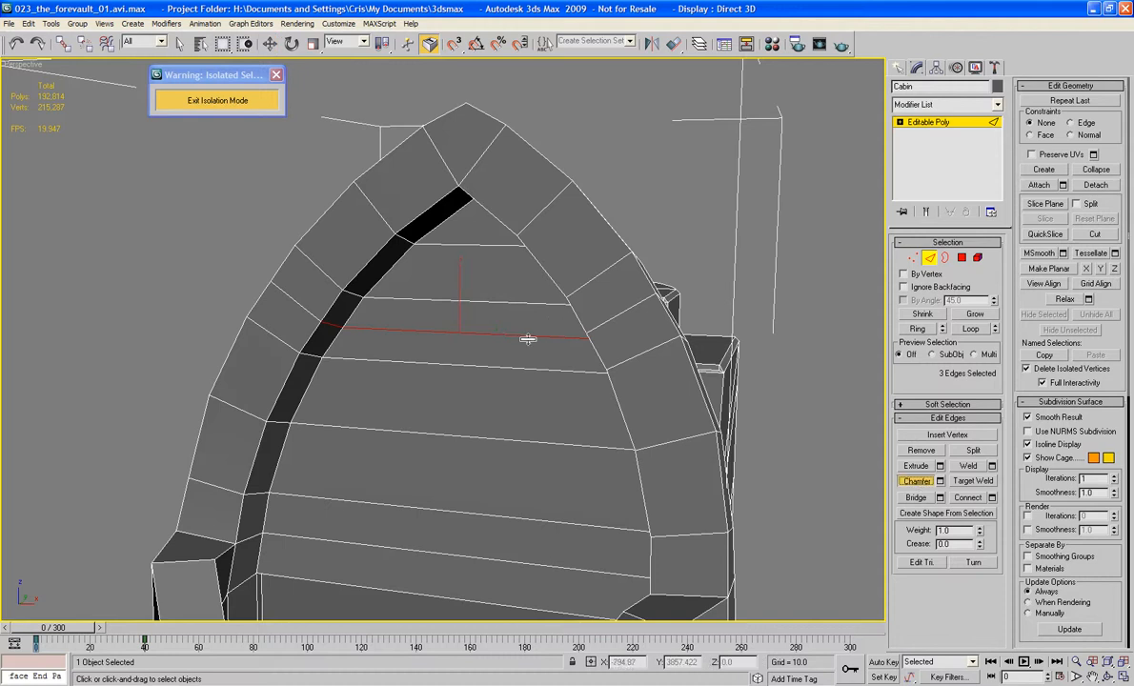
{"action": "left_click_drag", "start_coordinate": [528, 338], "coordinate": [528, 331]}
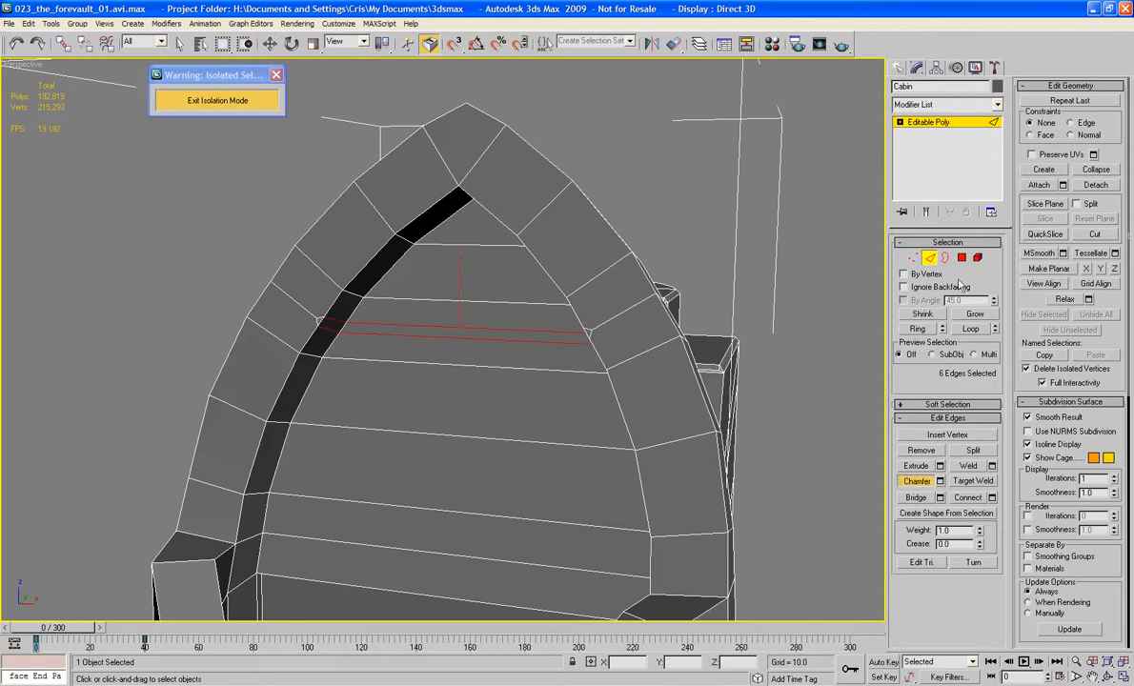
Step: Delete the narrow strip polygon across the back of the arch recess
{"action": "left_click", "coordinate": [961, 257]}
{"action": "left_click", "coordinate": [561, 340]}
{"action": "key", "text": "Delete"}
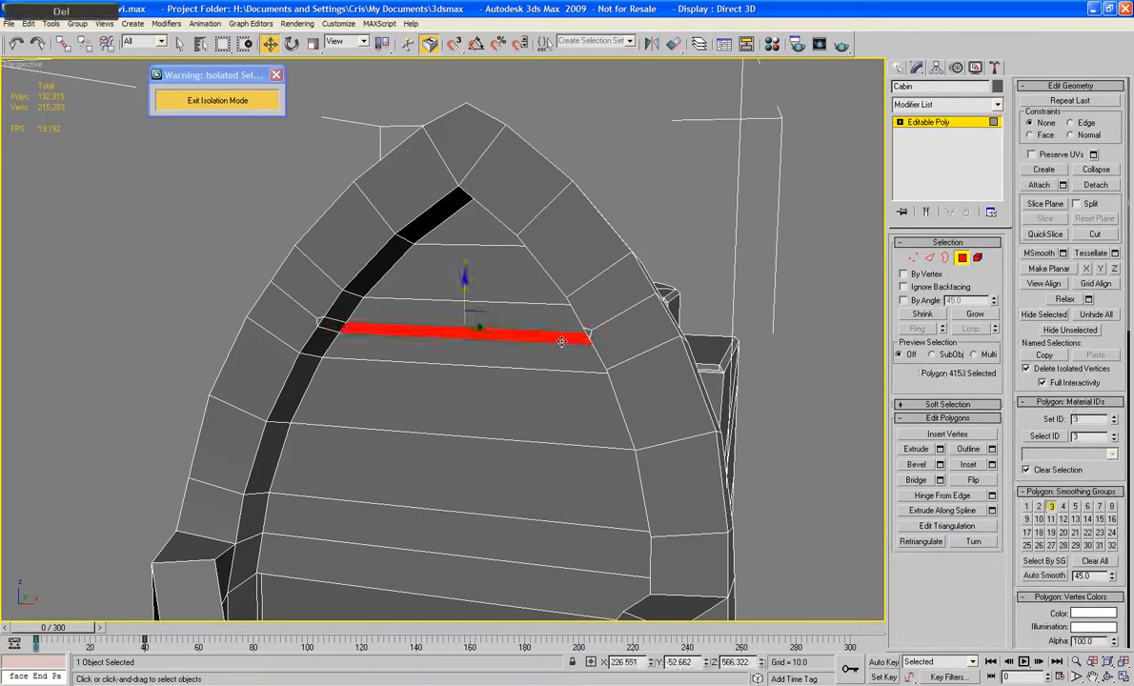
Step: Bridge the two small facing polygons on the arch's inner sides to form a crossbar, and leave polygon editing
{"action": "left_click", "coordinate": [336, 325], "text": "ctrl"}
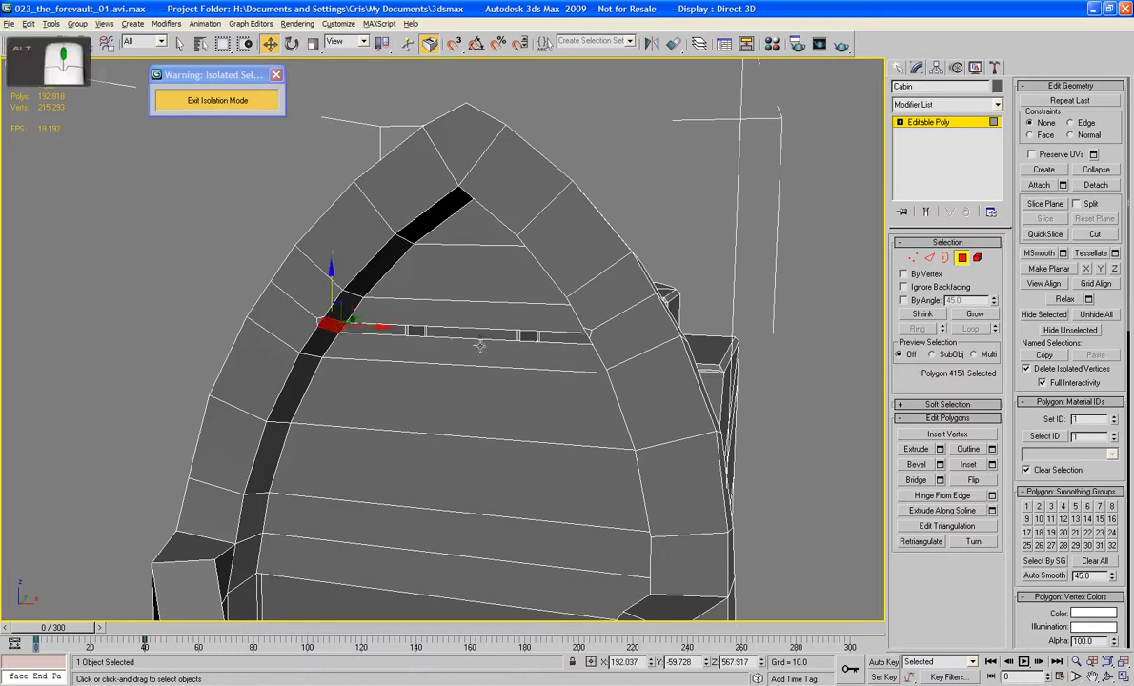
{"action": "middle_click_drag", "start_coordinate": [335, 325], "coordinate": [354, 328], "text": "alt"}
{"action": "left_click", "coordinate": [553, 324], "text": "ctrl"}
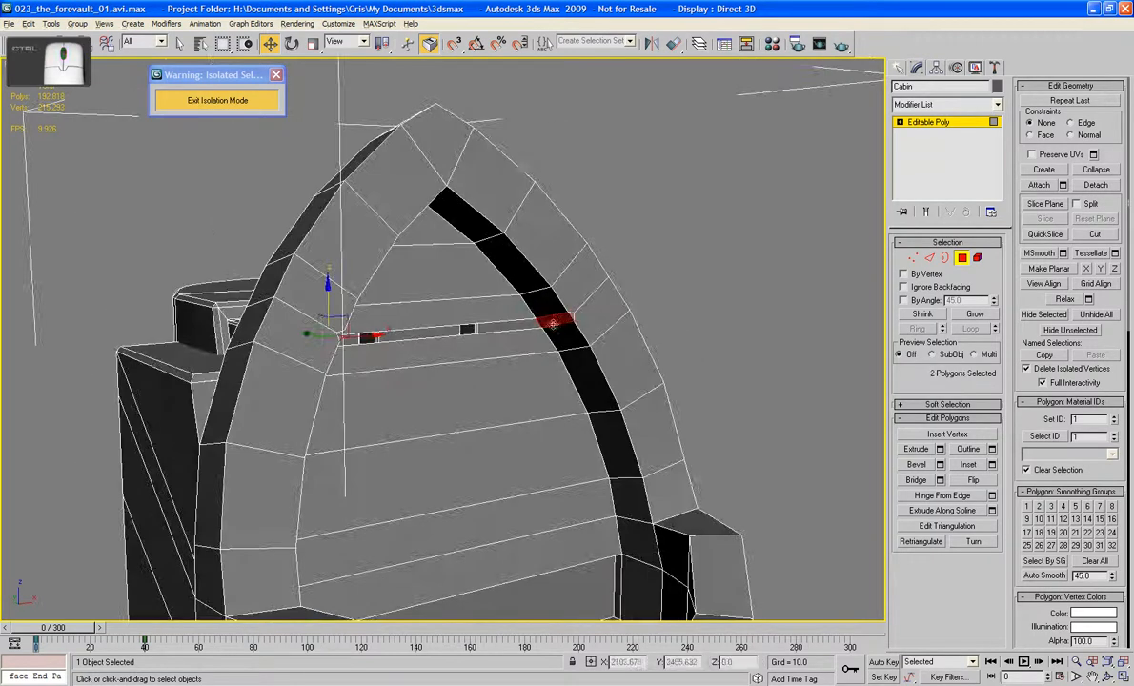
{"action": "left_click", "coordinate": [916, 480]}
{"action": "left_click", "coordinate": [962, 258]}
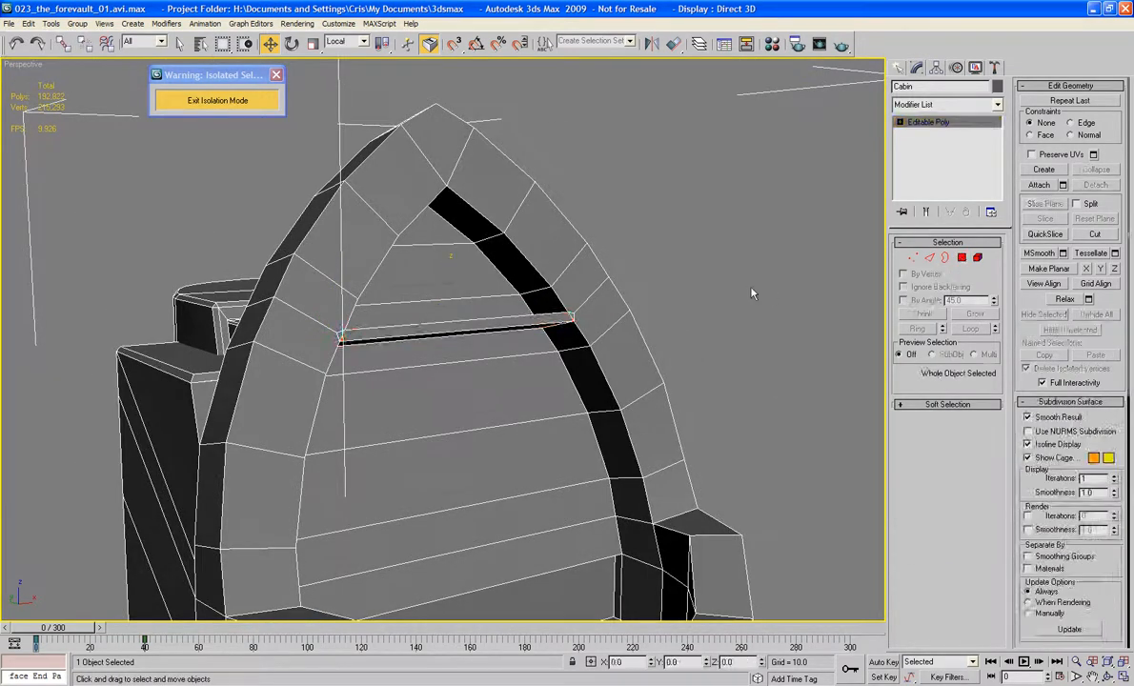
Step: Deselect the Cabin and turn off the edged-faces display to inspect the whole shaded model
{"action": "left_click", "coordinate": [751, 291]}
{"action": "middle_click_drag", "start_coordinate": [751, 290], "coordinate": [668, 138]}
{"action": "scroll", "coordinate": [745, 243], "scroll_direction": "down", "scroll_amount": 3}
{"action": "key", "text": "F4"}
{"action": "scroll", "coordinate": [663, 200], "scroll_direction": "down", "scroll_amount": 5}
{"action": "scroll", "coordinate": [666, 179], "scroll_direction": "up", "scroll_amount": 4}
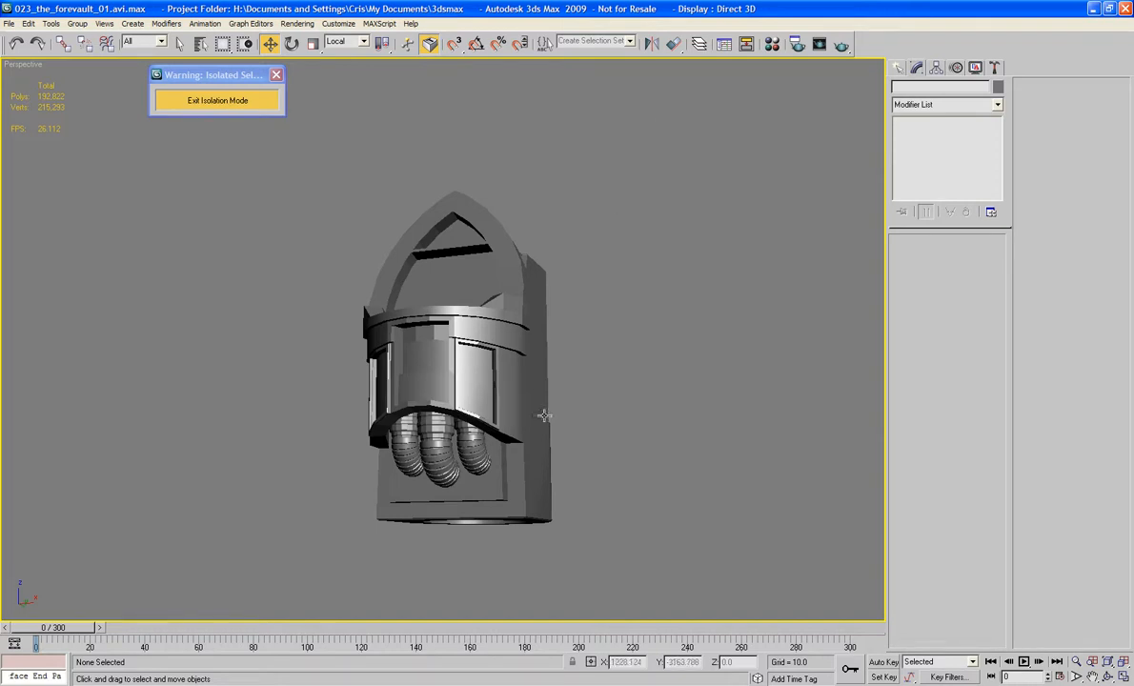
Step: Leave isolation mode so the Cabin is shown with the rest of the model
{"action": "middle_click_drag", "start_coordinate": [543, 415], "coordinate": [326, 228], "text": "alt"}
{"action": "scroll", "coordinate": [548, 434], "scroll_direction": "up", "scroll_amount": 3}
{"action": "left_click", "coordinate": [217, 101]}
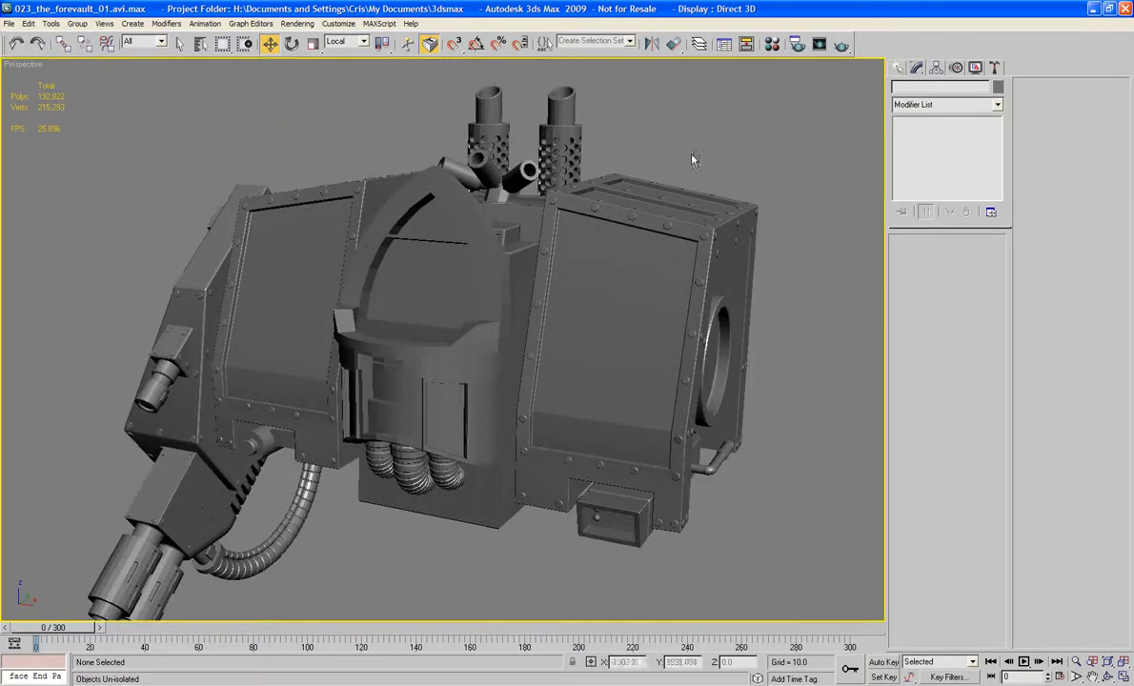
Step: Examine how the Cabin and its pipes sit between the two shoulders from several angles
{"action": "left_click", "coordinate": [485, 355]}
{"action": "scroll", "coordinate": [501, 422], "scroll_direction": "down", "scroll_amount": 5}
{"action": "middle_click_drag", "start_coordinate": [522, 454], "coordinate": [418, 394]}
{"action": "key", "text": "z"}
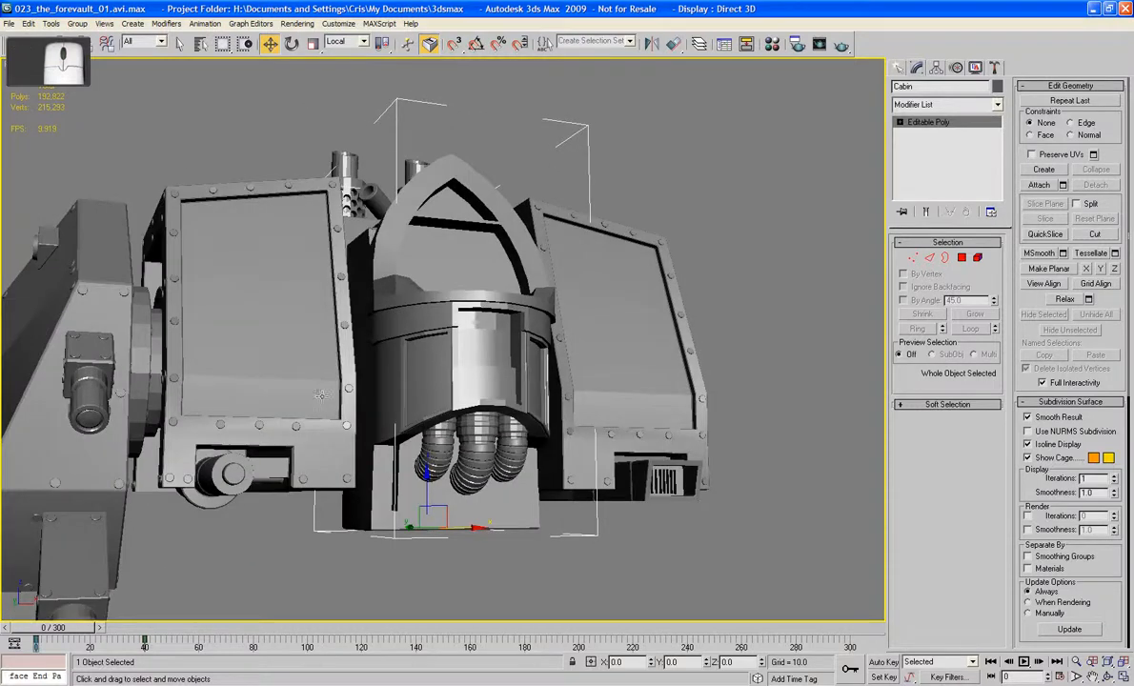
{"action": "middle_click_drag", "start_coordinate": [319, 394], "coordinate": [496, 426], "text": "alt"}
{"action": "left_click", "coordinate": [772, 377]}
{"action": "middle_click_drag", "start_coordinate": [582, 433], "coordinate": [486, 312], "text": "alt"}
{"action": "scroll", "coordinate": [533, 372], "scroll_direction": "up", "scroll_amount": 3}
{"action": "middle_click_drag", "start_coordinate": [524, 355], "coordinate": [408, 350], "text": "alt"}
{"action": "left_click", "coordinate": [419, 324]}
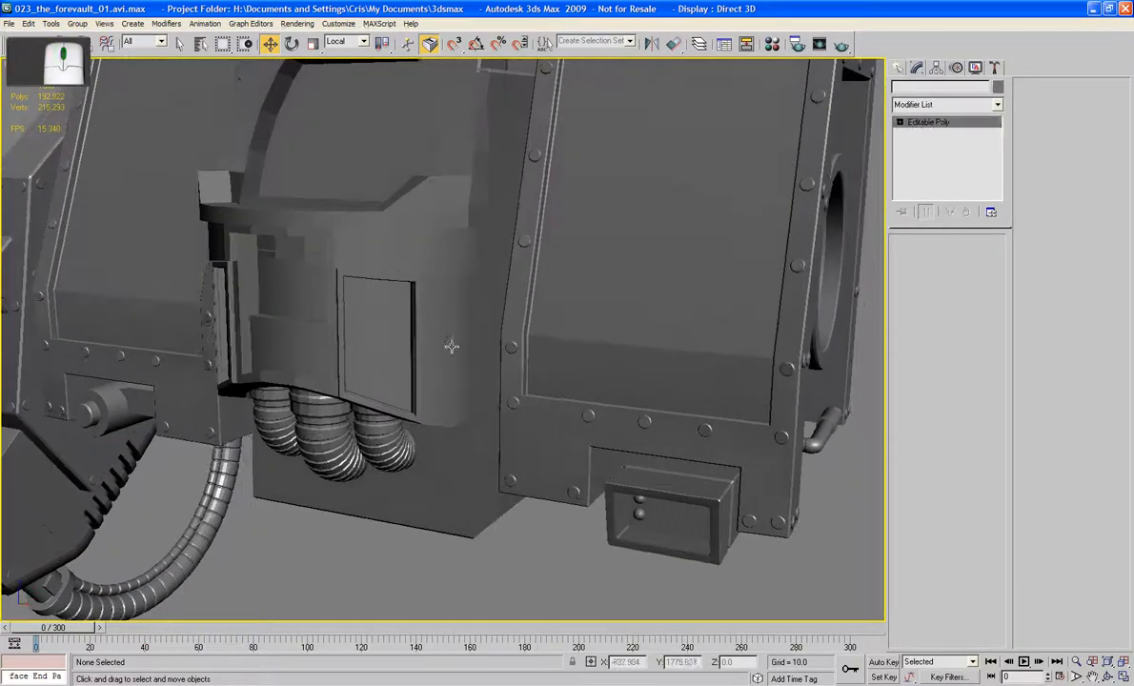
Step: Create a flat cylinder on the lower inner corner of the Shoulder1 front panel, with radius about 12 and height about 2.6
{"action": "left_click", "coordinate": [657, 346]}
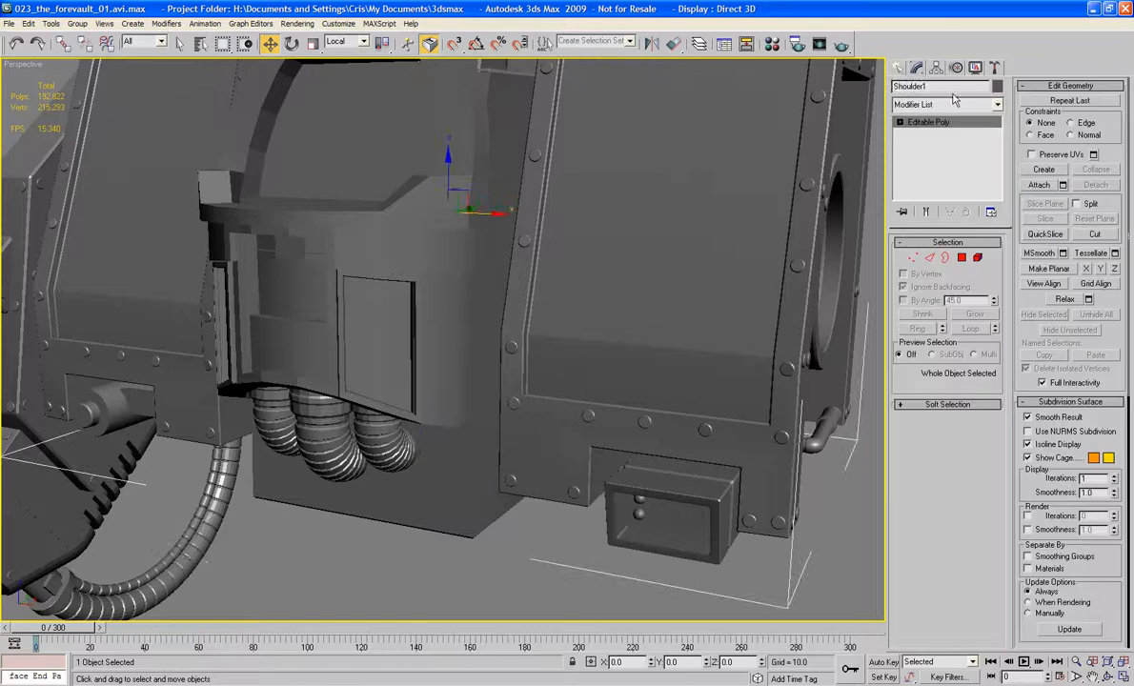
{"action": "left_click", "coordinate": [897, 68]}
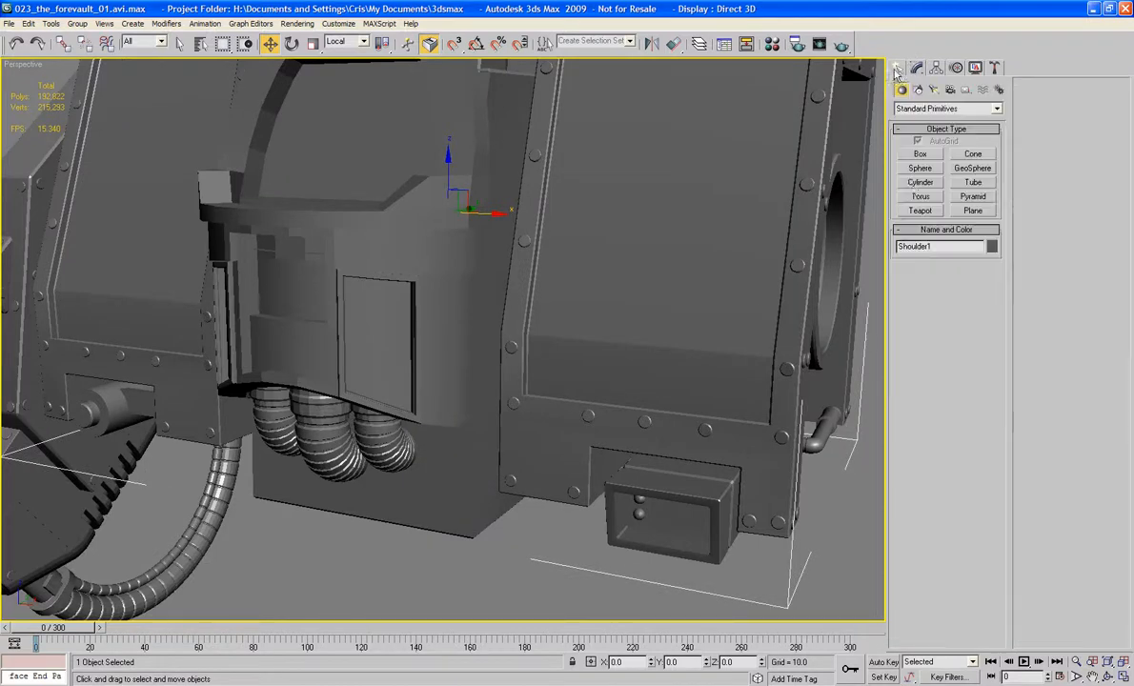
{"action": "left_click", "coordinate": [920, 183]}
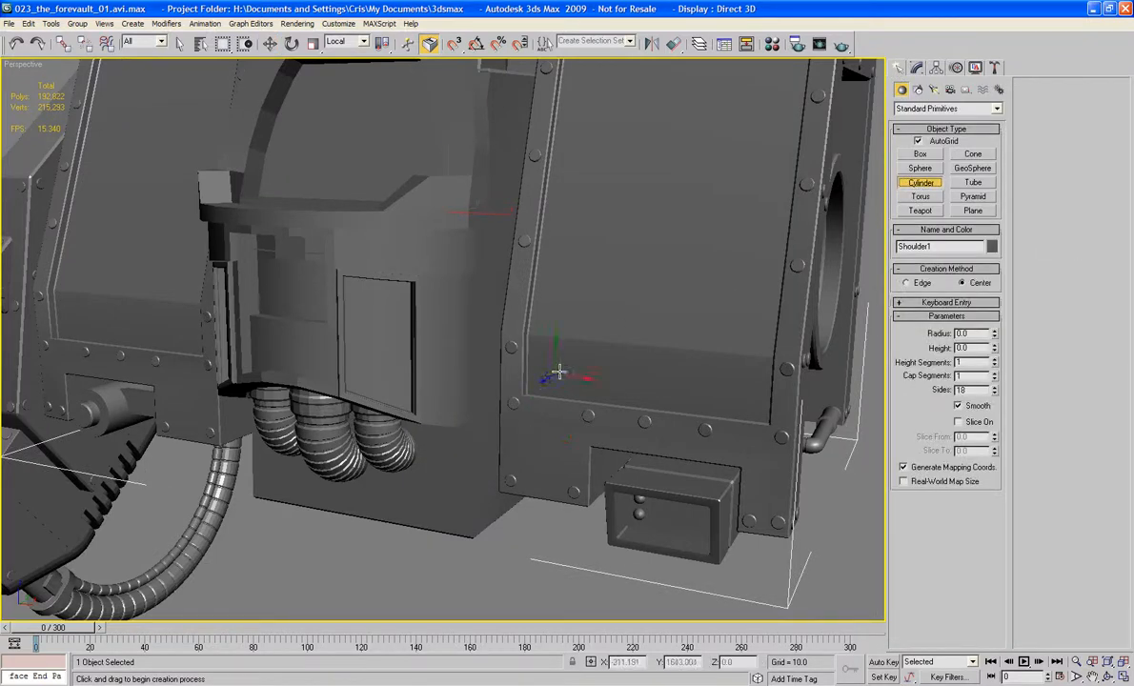
{"action": "left_click_drag", "start_coordinate": [561, 371], "coordinate": [564, 394]}
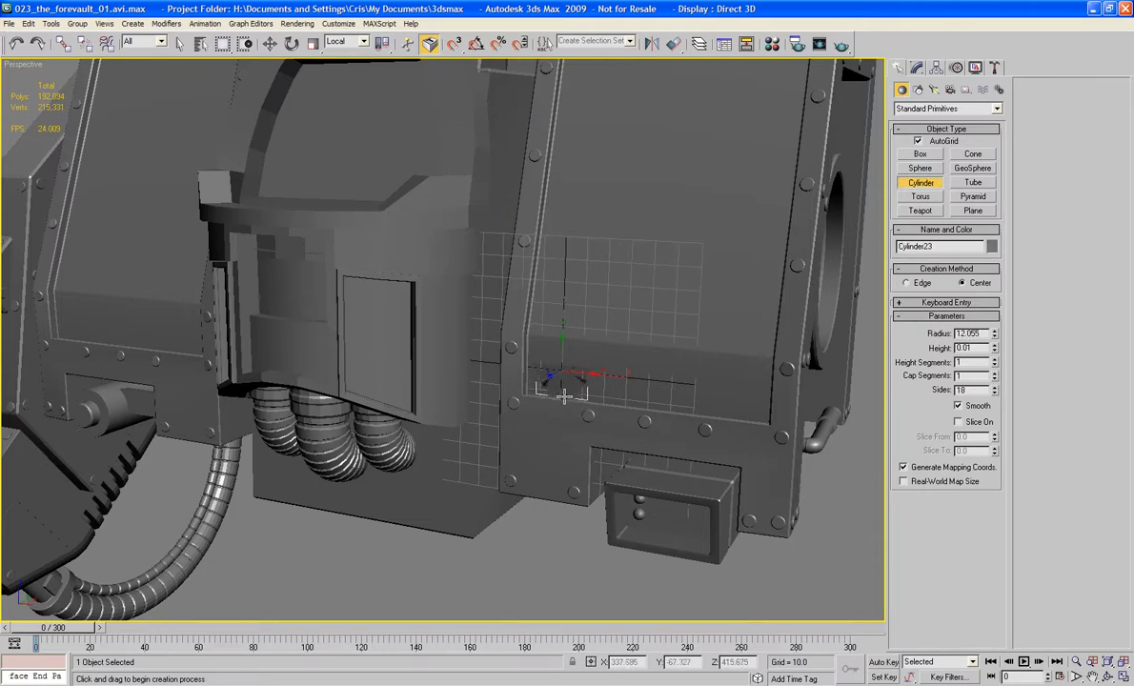
{"action": "left_click", "coordinate": [558, 396]}
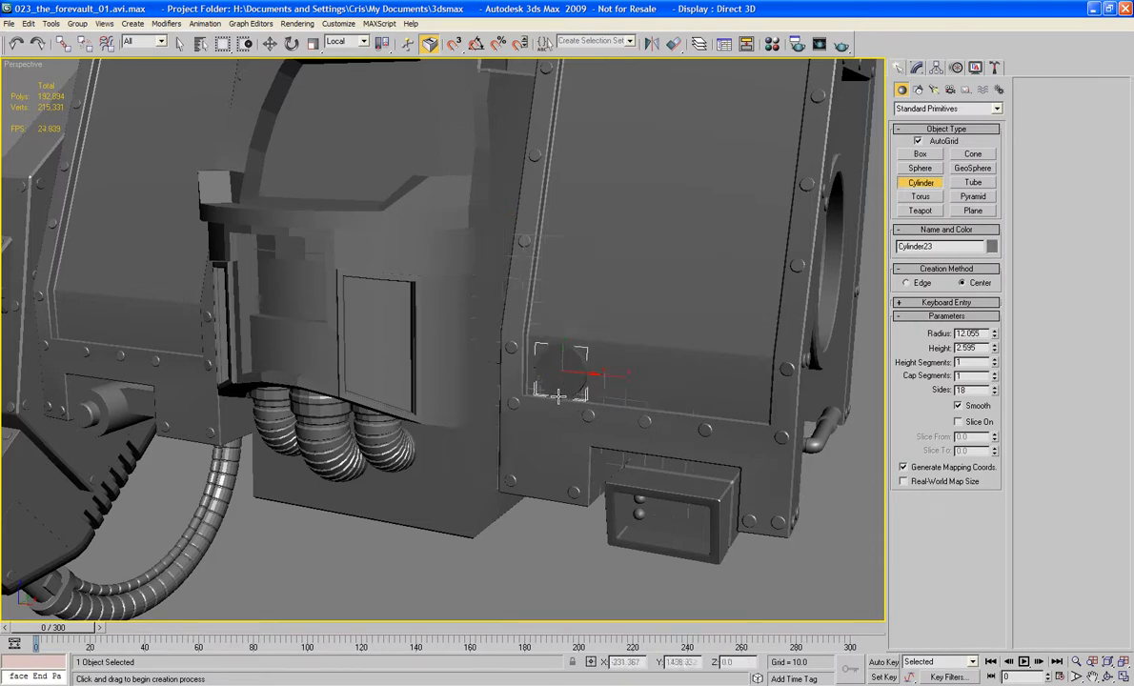
Step: Show edged faces and move the new cylinder straight out from the shoulder panel so it stands clear in front
{"action": "key", "text": "F4"}
{"action": "middle_click_drag", "start_coordinate": [555, 390], "coordinate": [607, 371], "text": "alt"}
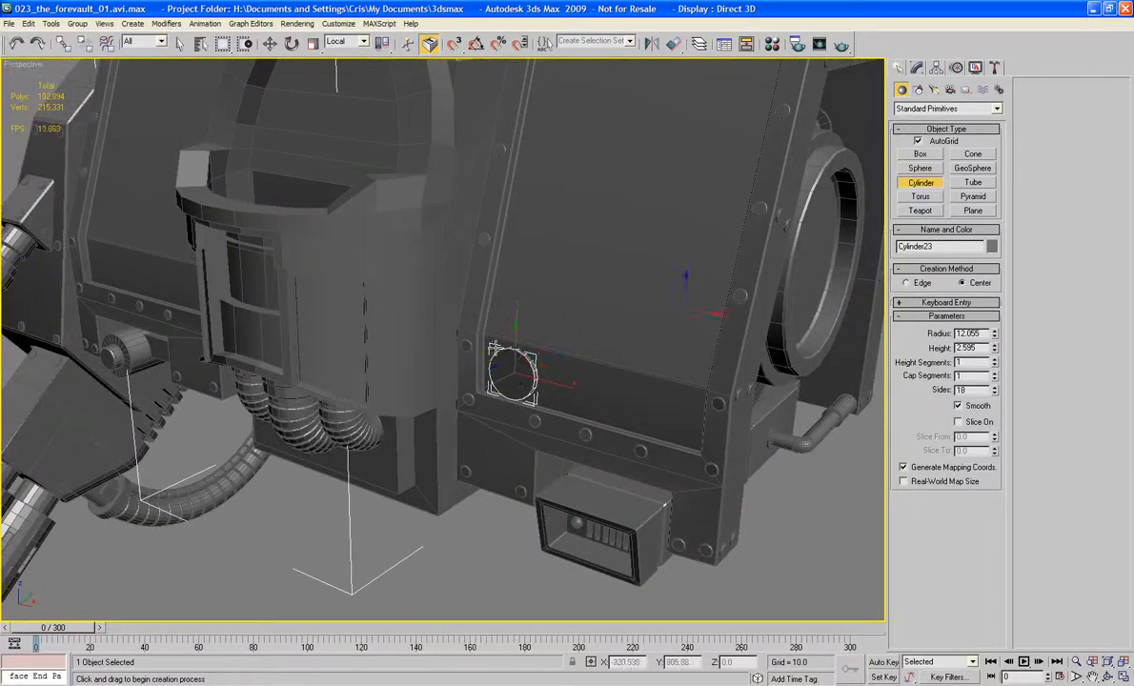
{"action": "key", "text": "w"}
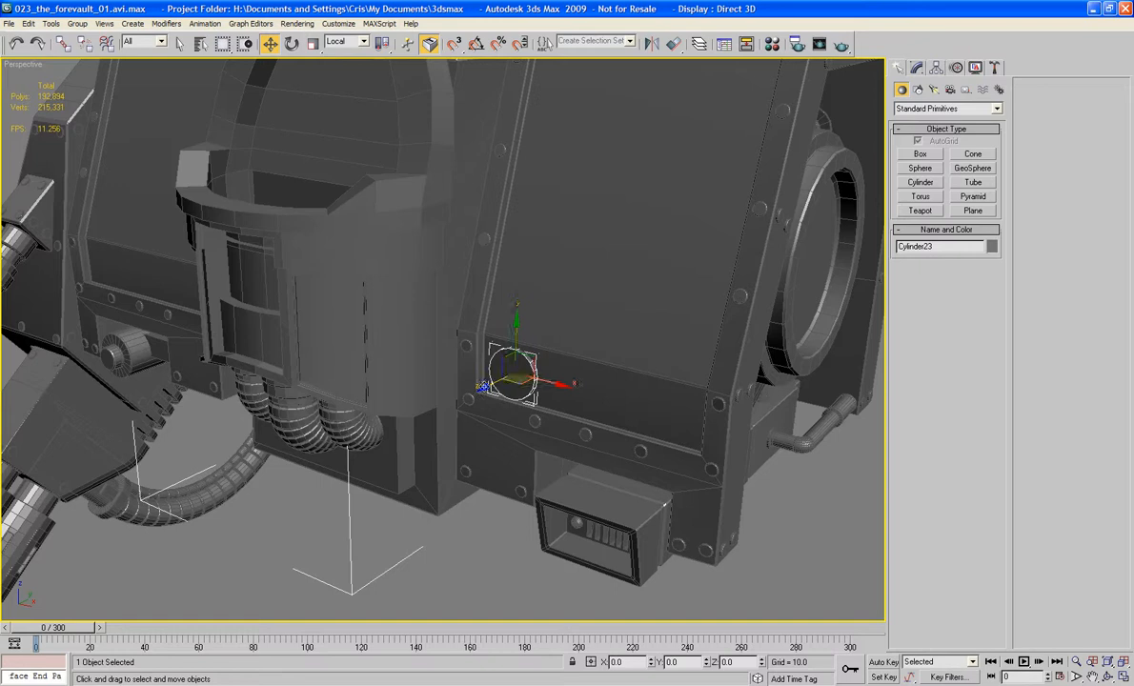
{"action": "left_click_drag", "start_coordinate": [483, 387], "coordinate": [435, 412]}
{"action": "middle_click_drag", "start_coordinate": [437, 415], "coordinate": [449, 443], "text": "alt"}
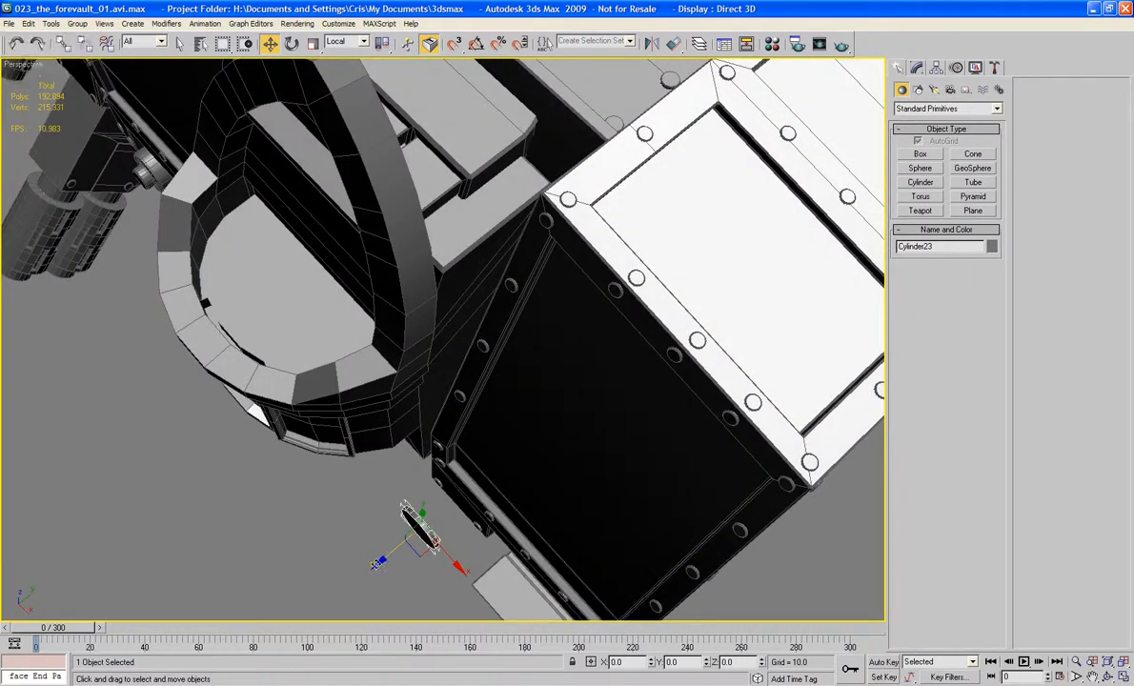
{"action": "left_click_drag", "start_coordinate": [383, 566], "coordinate": [393, 558]}
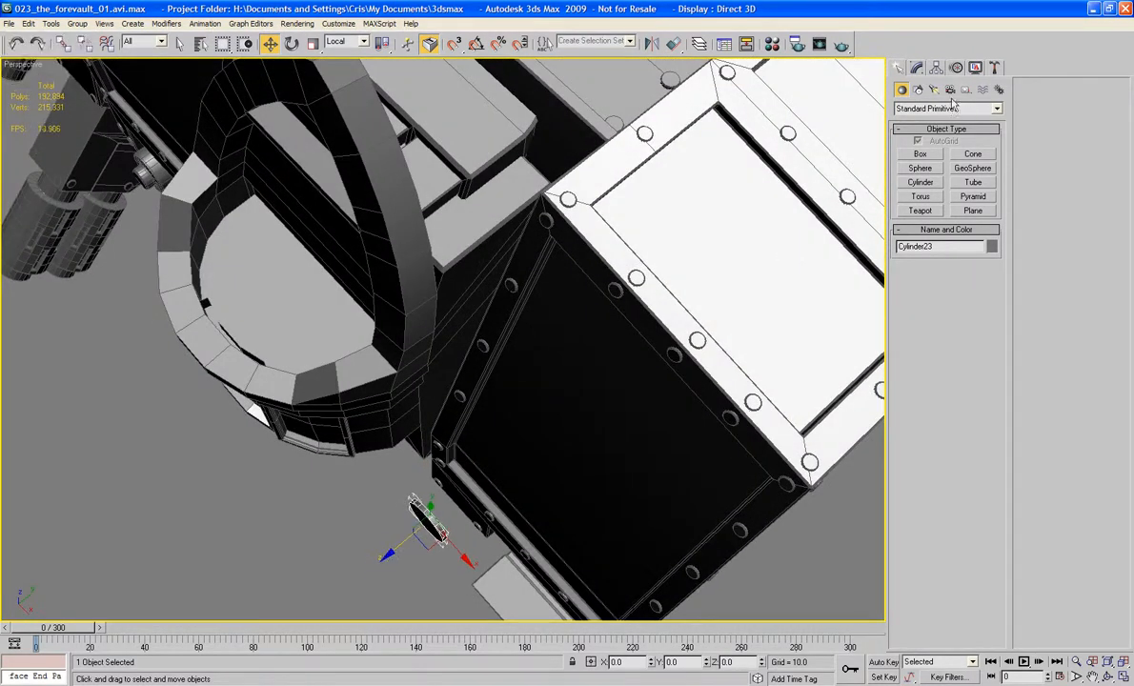
Step: Set the cylinder's height to 93.647 and increase its number of height segments
{"action": "left_click", "coordinate": [916, 69]}
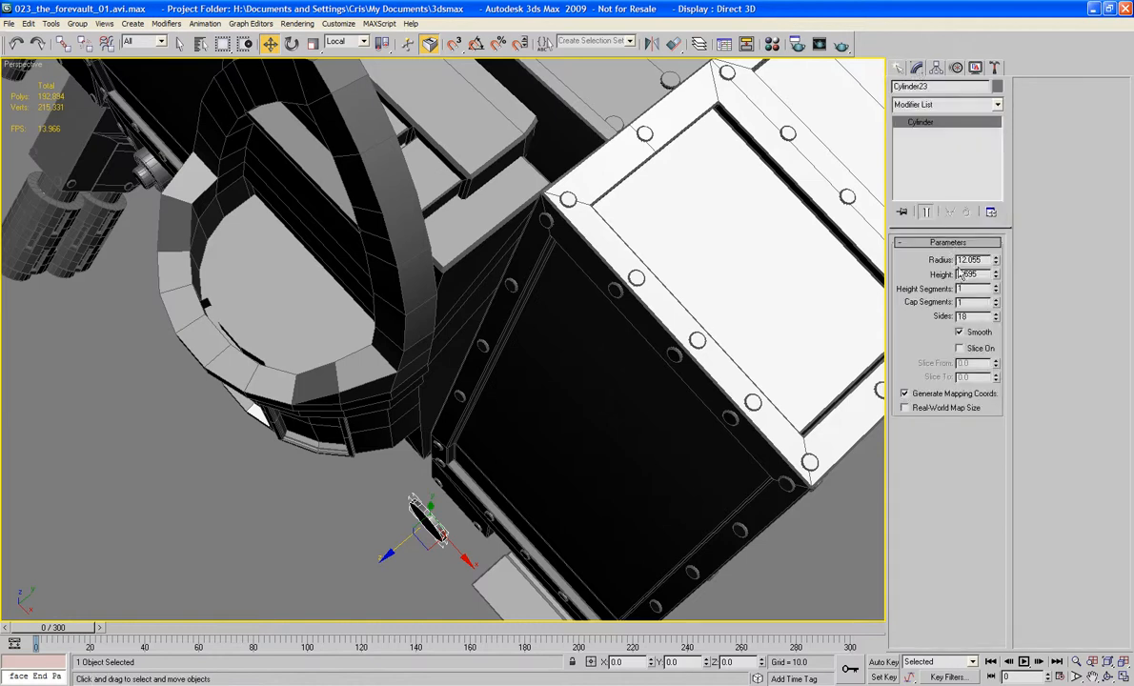
{"action": "left_click_drag", "start_coordinate": [996, 274], "coordinate": [997, 204]}
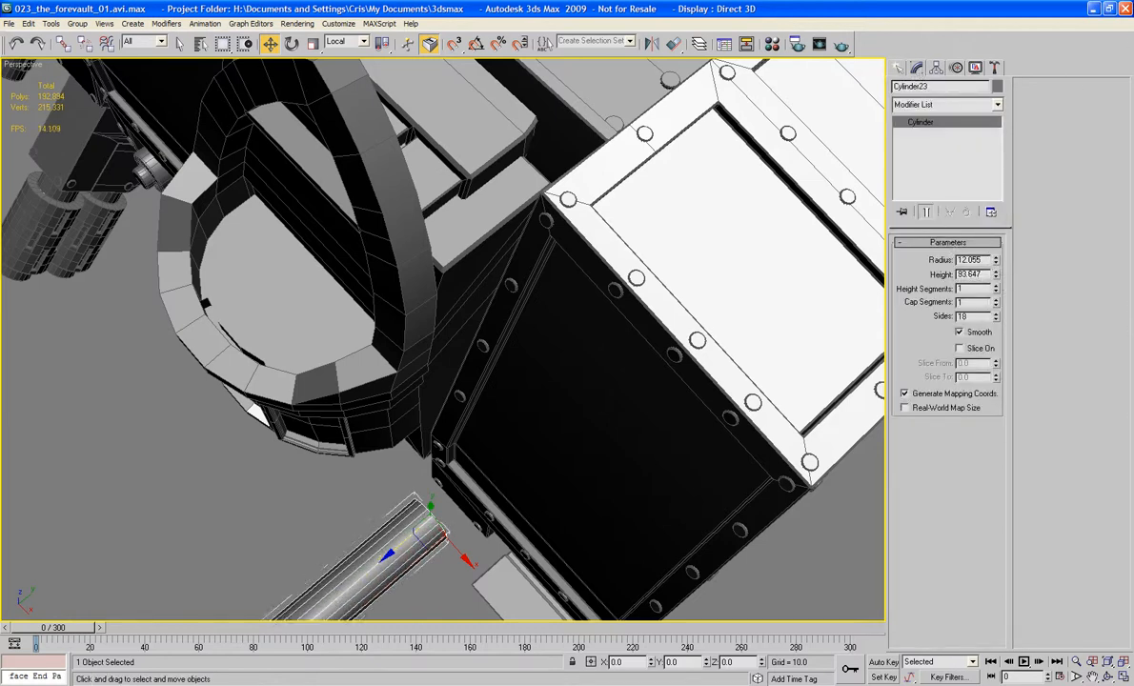
{"action": "left_click", "coordinate": [996, 287]}
{"action": "left_click", "coordinate": [996, 287]}
{"action": "left_click", "coordinate": [997, 287]}
{"action": "left_click", "coordinate": [996, 287]}
Step: Apply a Bend modifier to the cylinder with angle 146.5 and direction 180, curving it towards the Cabin
{"action": "middle_click_drag", "start_coordinate": [652, 417], "coordinate": [691, 316]}
{"action": "left_click", "coordinate": [939, 109]}
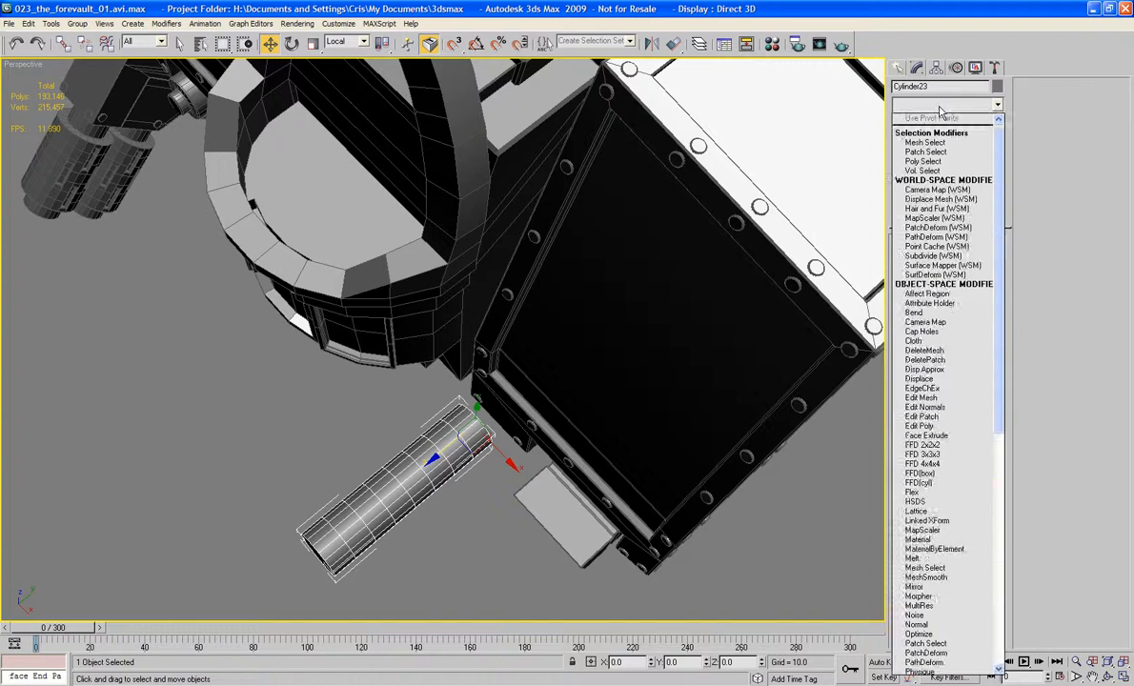
{"action": "key", "text": "b"}
{"action": "key", "text": "Return"}
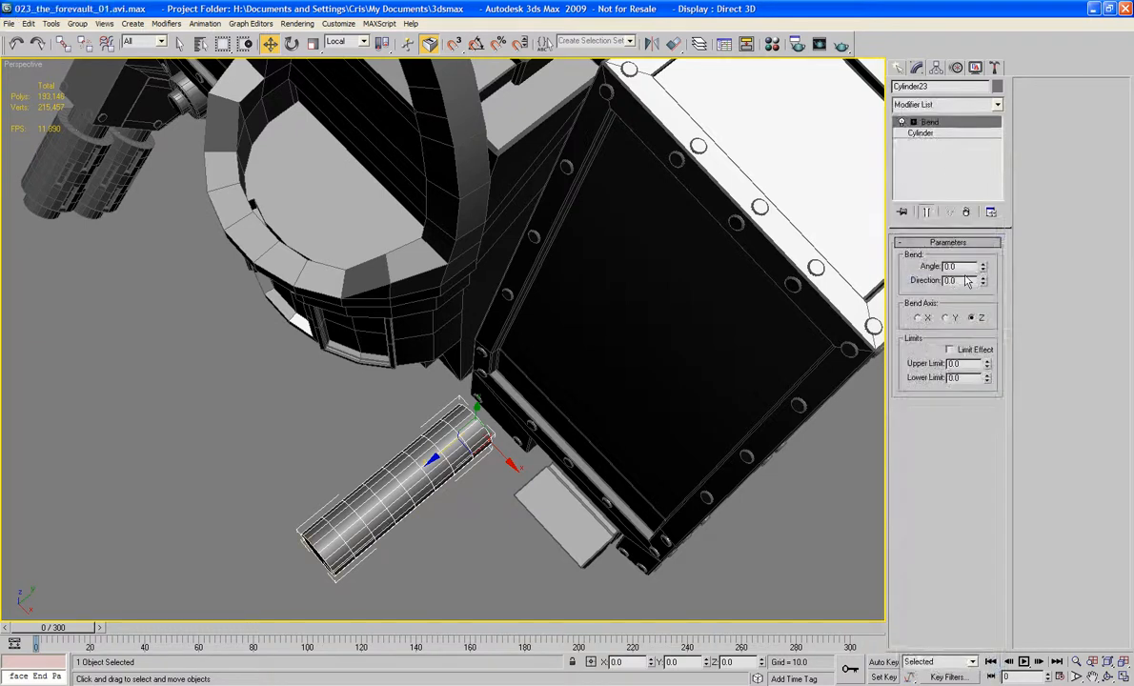
{"action": "type", "text": "90"}
{"action": "key", "text": "Tab"}
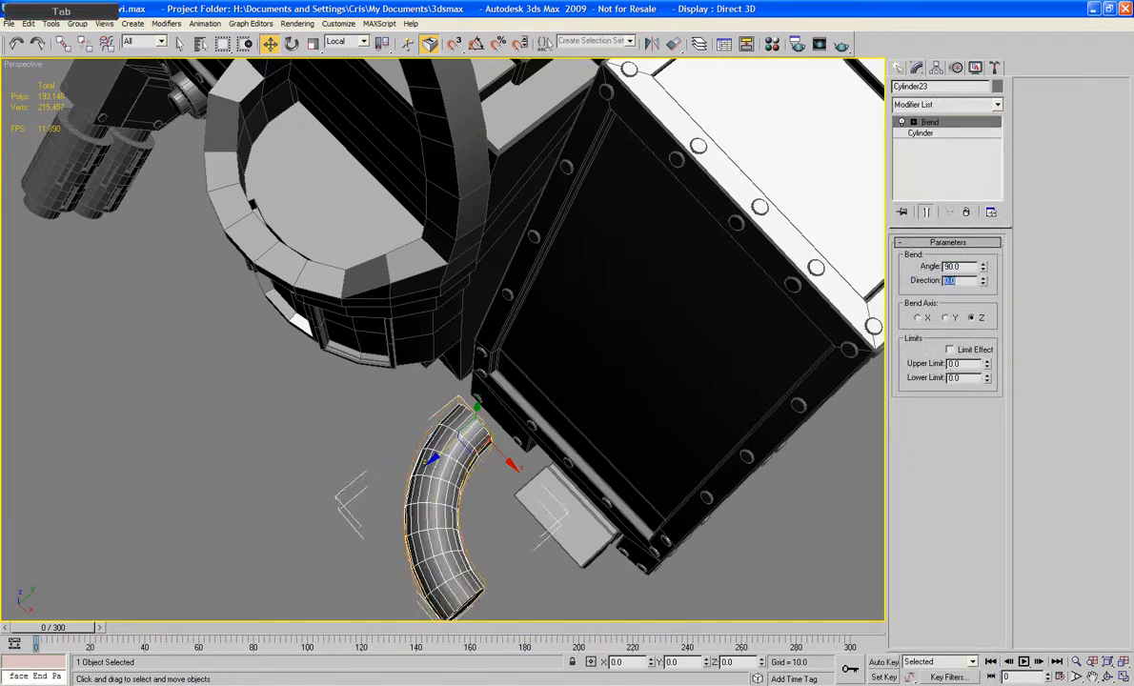
{"action": "type", "text": "180"}
{"action": "key", "text": "Tab"}
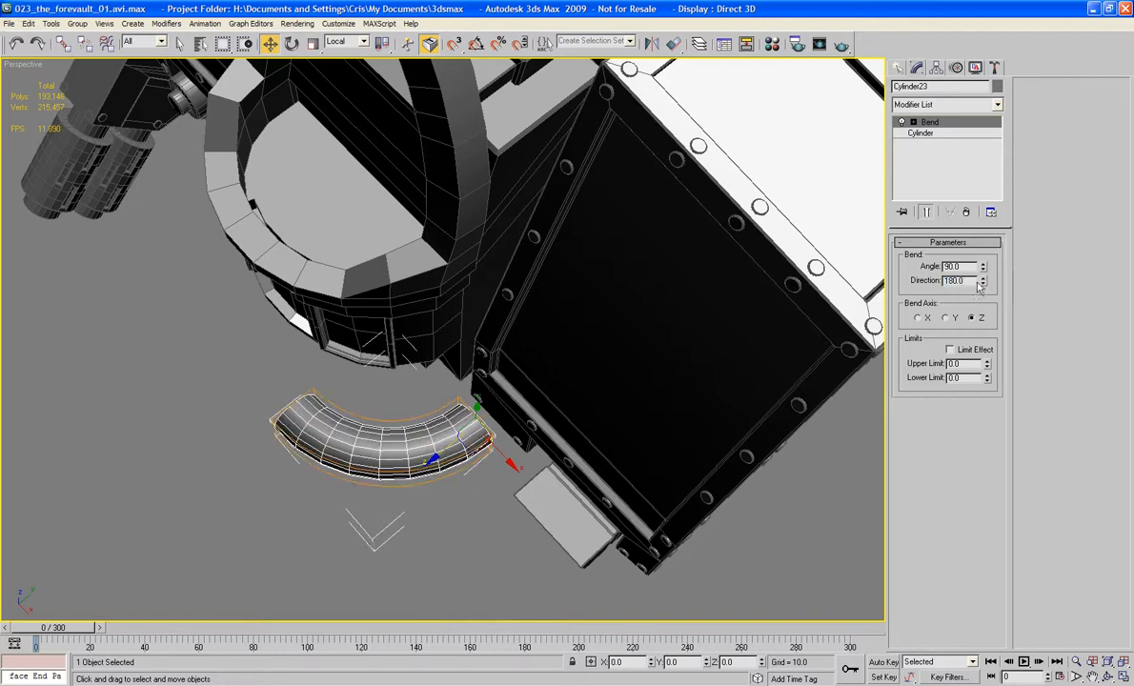
{"action": "left_click_drag", "start_coordinate": [983, 267], "coordinate": [987, 185]}
Step: Raise the bent pipe slightly and convert it to an editable poly
{"action": "middle_click_drag", "start_coordinate": [744, 506], "coordinate": [540, 425], "text": "alt"}
{"action": "scroll", "coordinate": [547, 342], "scroll_direction": "up", "scroll_amount": 3}
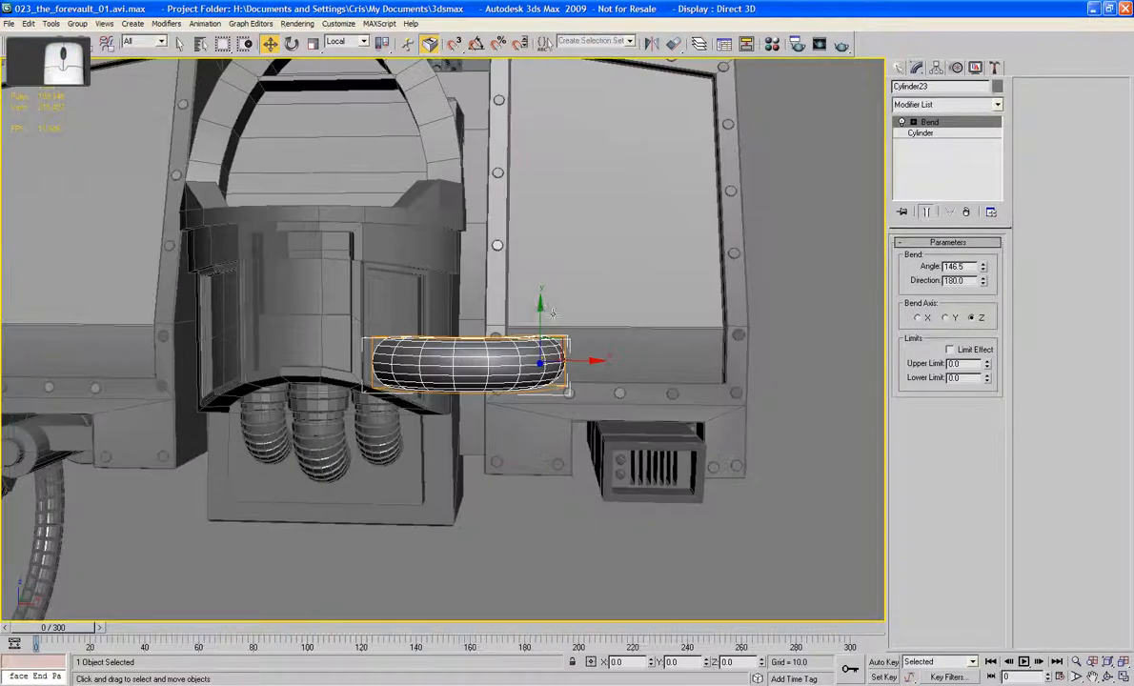
{"action": "left_click_drag", "start_coordinate": [540, 307], "coordinate": [539, 303]}
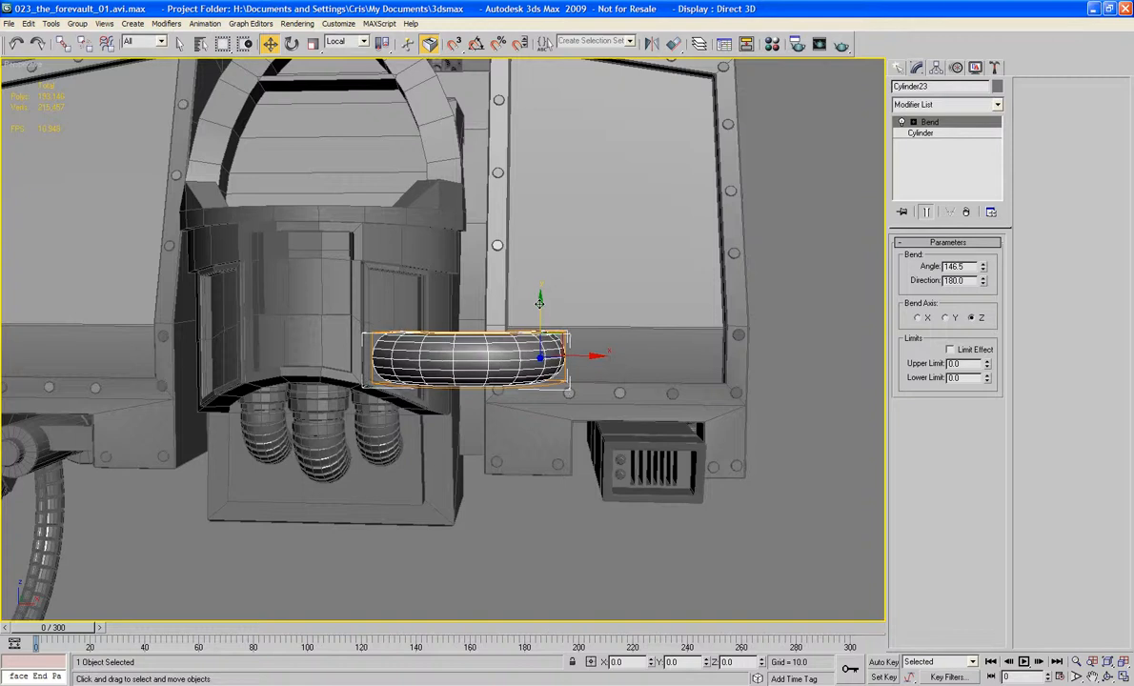
{"action": "middle_click_drag", "start_coordinate": [539, 303], "coordinate": [566, 417], "text": "alt"}
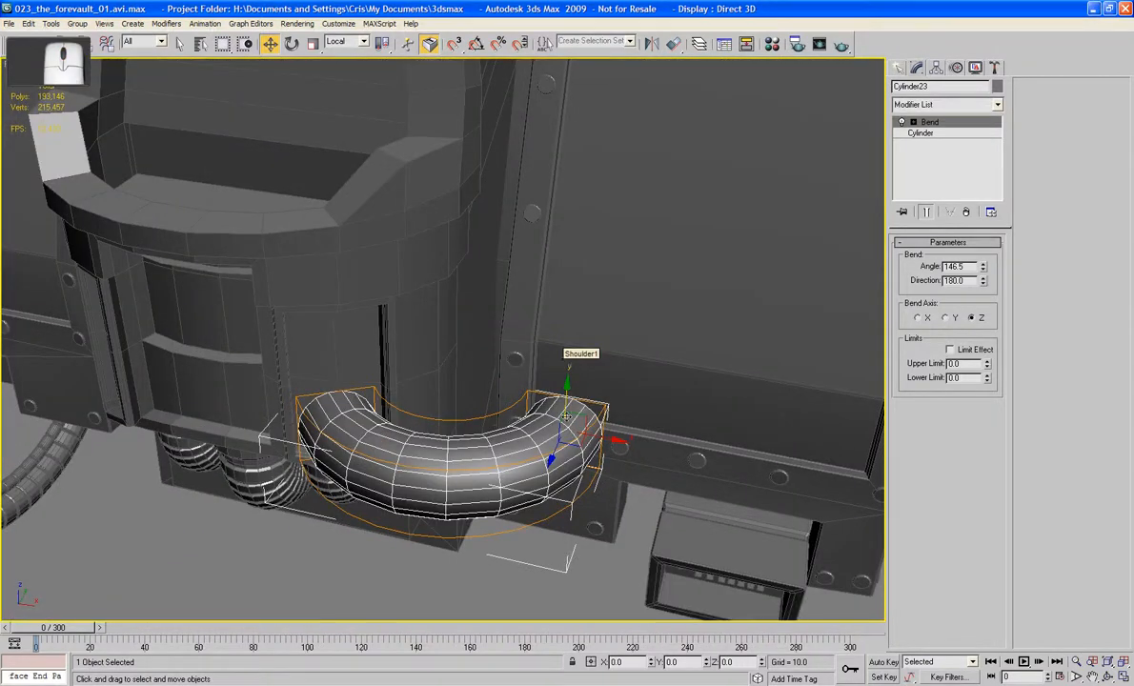
{"action": "right_click", "coordinate": [548, 462]}
{"action": "mouse_move", "coordinate": [581, 588]}
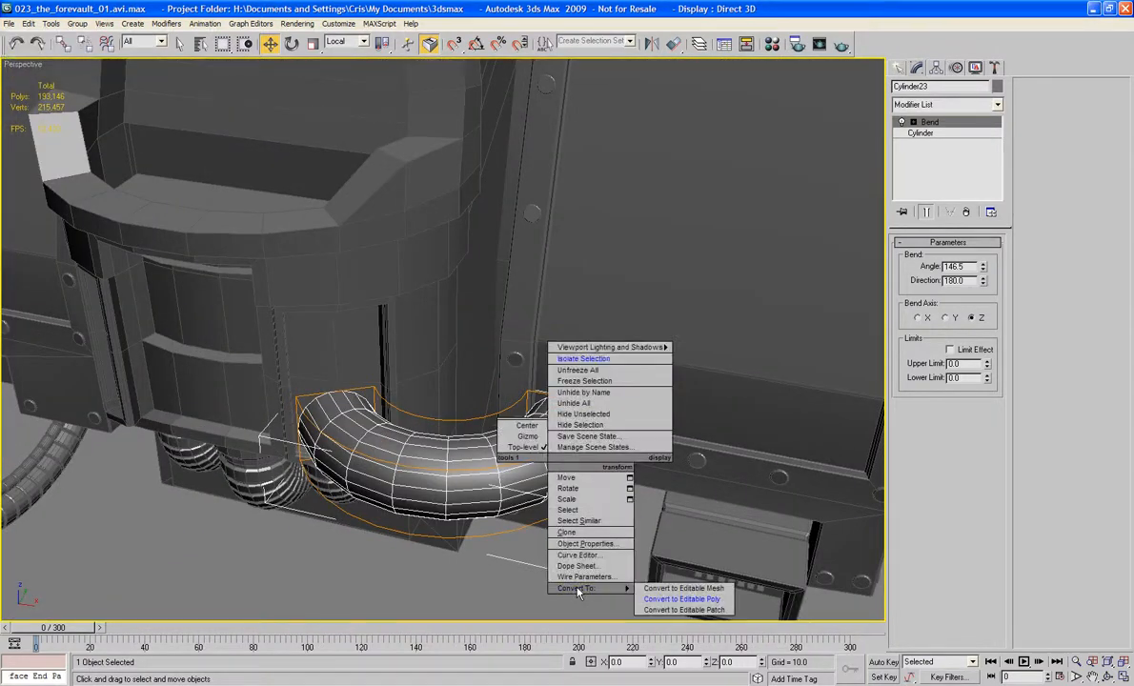
{"action": "left_click", "coordinate": [673, 606]}
Step: Select the seven intermediate edge loops running around the bent pipe
{"action": "middle_click_drag", "start_coordinate": [657, 552], "coordinate": [570, 427], "text": "alt"}
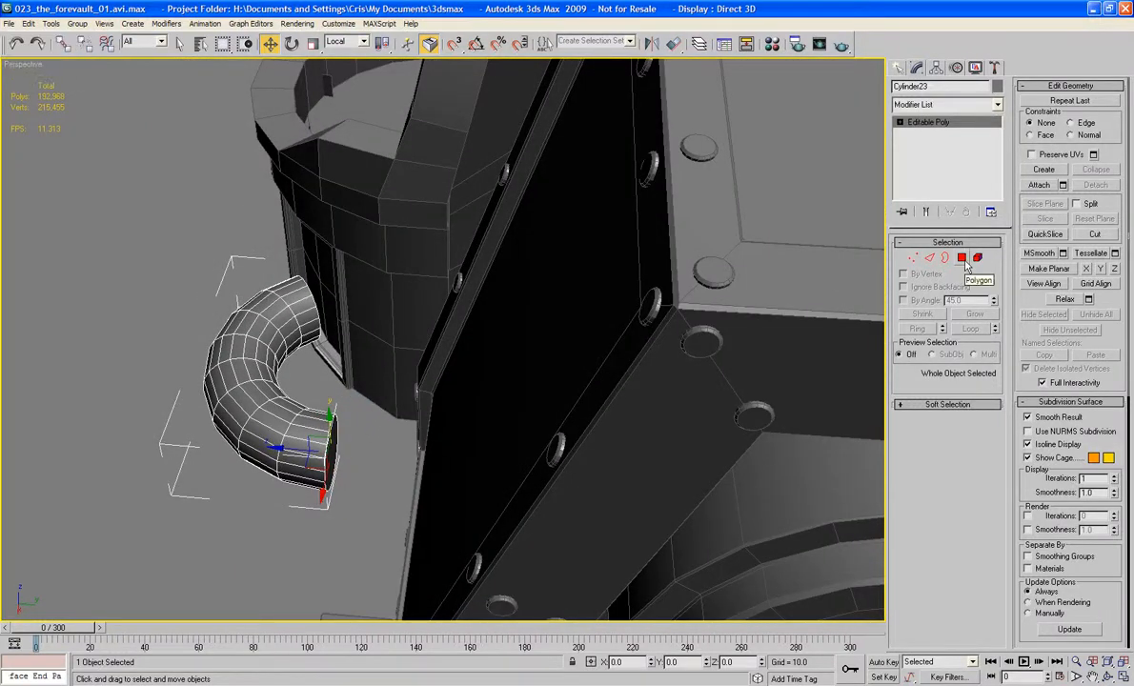
{"action": "left_click", "coordinate": [929, 258]}
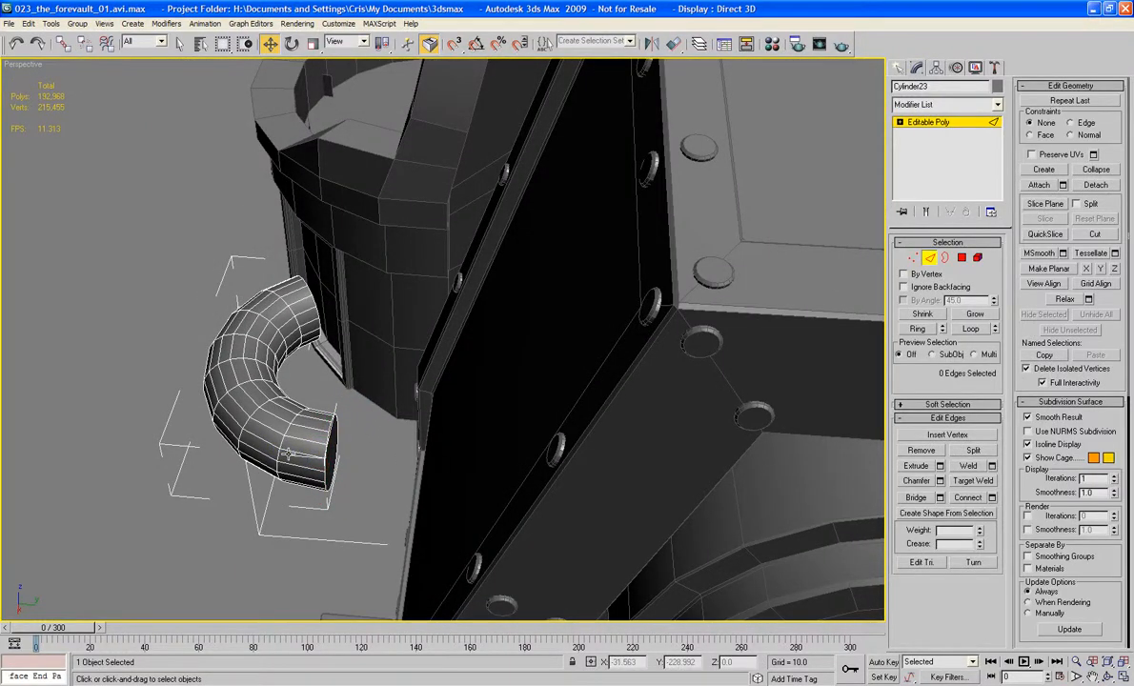
{"action": "left_click", "coordinate": [263, 409]}
{"action": "left_click", "coordinate": [229, 397], "text": "ctrl"}
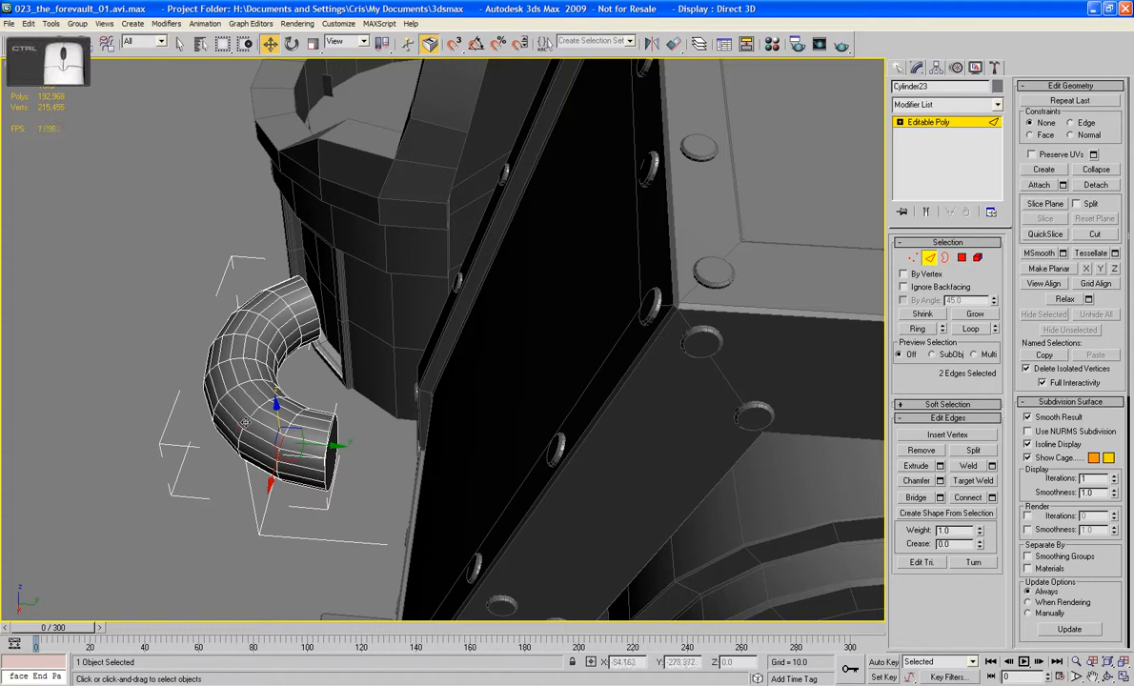
{"action": "left_click", "coordinate": [205, 349], "text": "ctrl"}
{"action": "left_click", "coordinate": [211, 370], "text": "ctrl"}
{"action": "middle_click_drag", "start_coordinate": [219, 330], "coordinate": [362, 372], "text": "alt"}
{"action": "key", "text": "ctrl+z"}
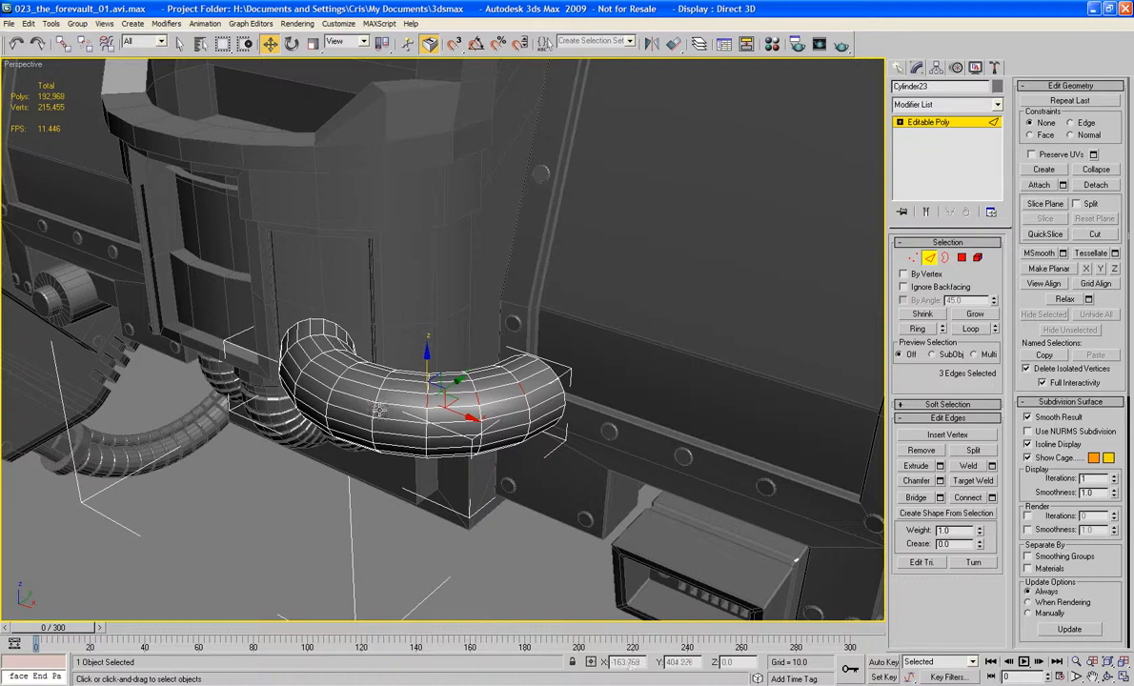
{"action": "left_click", "coordinate": [346, 381], "text": "ctrl"}
{"action": "left_click", "coordinate": [305, 379], "text": "ctrl"}
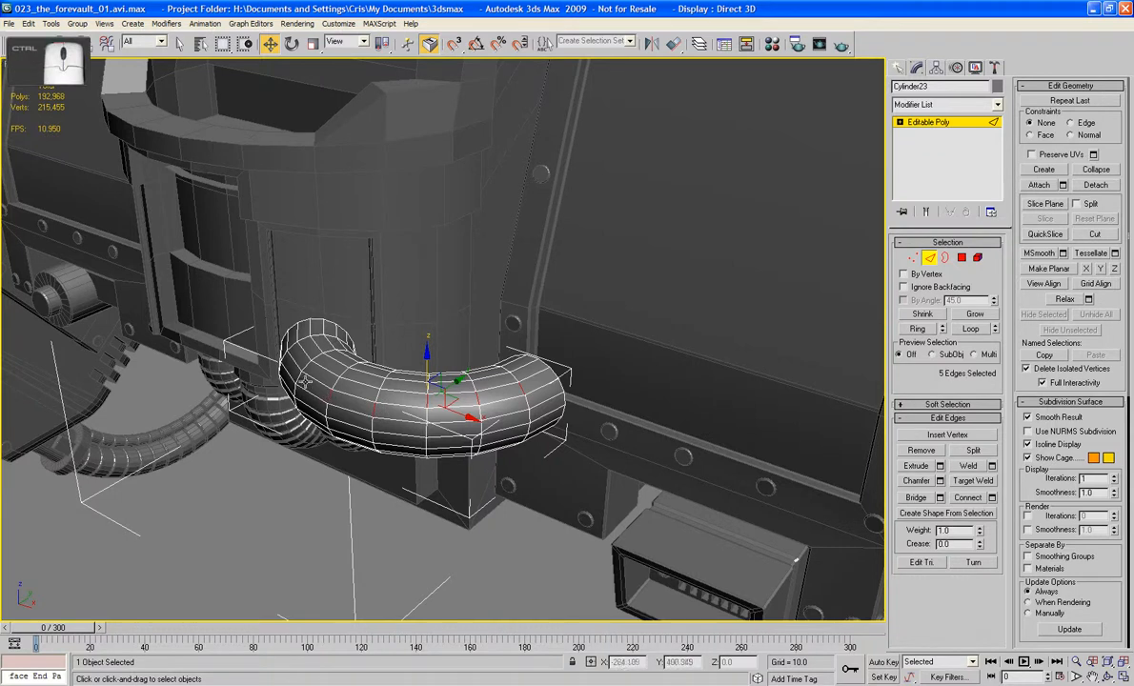
{"action": "left_click", "coordinate": [279, 352], "text": "ctrl"}
{"action": "left_click", "coordinate": [284, 319], "text": "ctrl"}
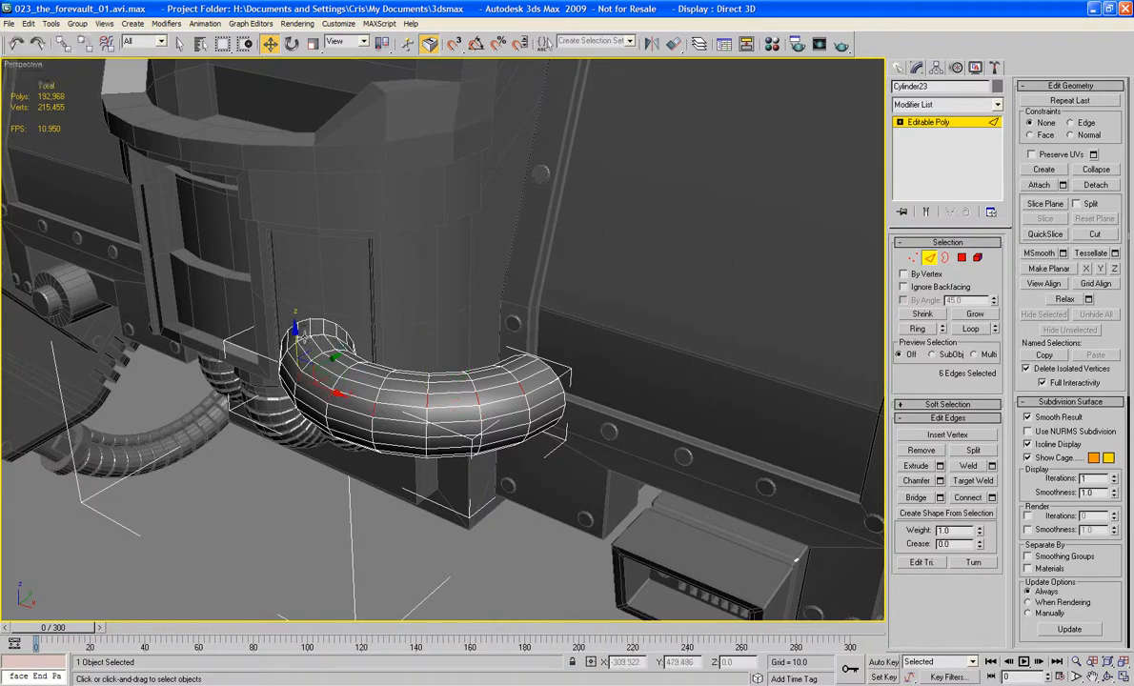
{"action": "left_click", "coordinate": [970, 328]}
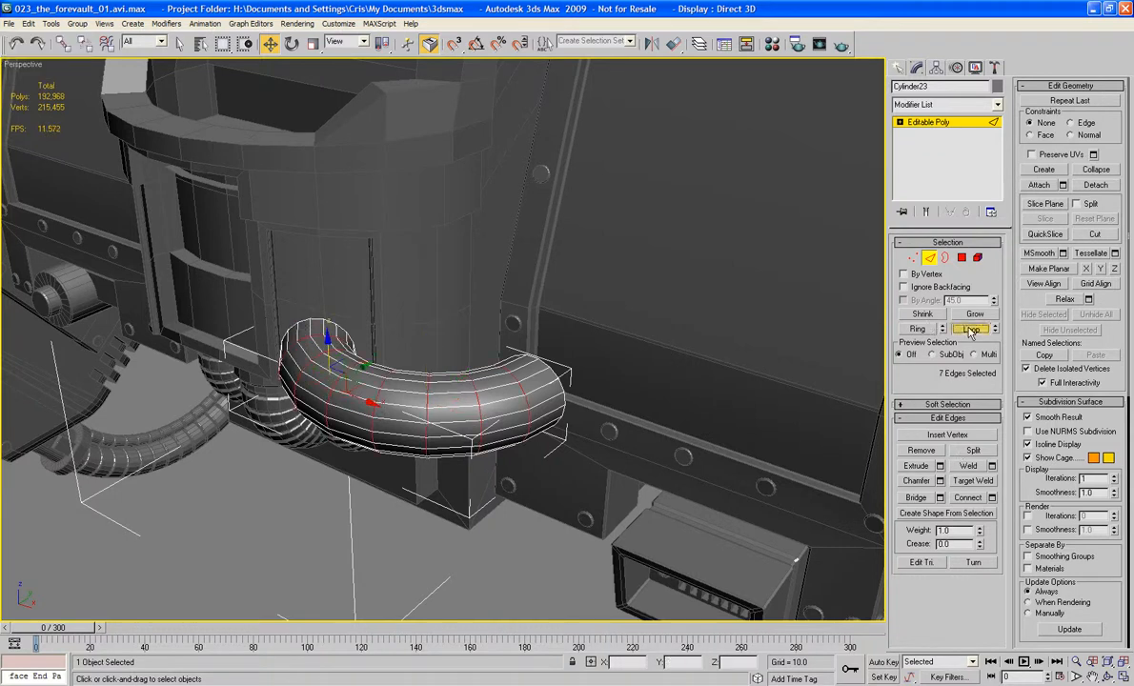
Step: Extrude the selected loops inward with height -1.054 and base width 1.95, and chamfer the resulting groove edges
{"action": "left_click", "coordinate": [939, 466]}
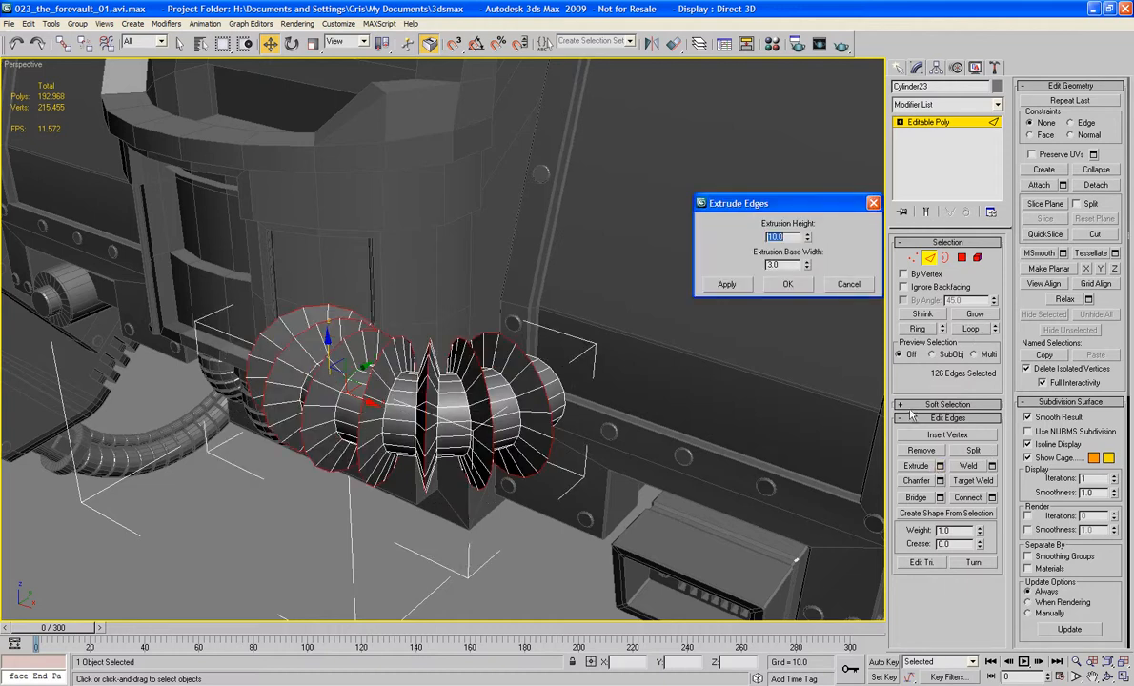
{"action": "left_click_drag", "start_coordinate": [808, 240], "coordinate": [817, 317]}
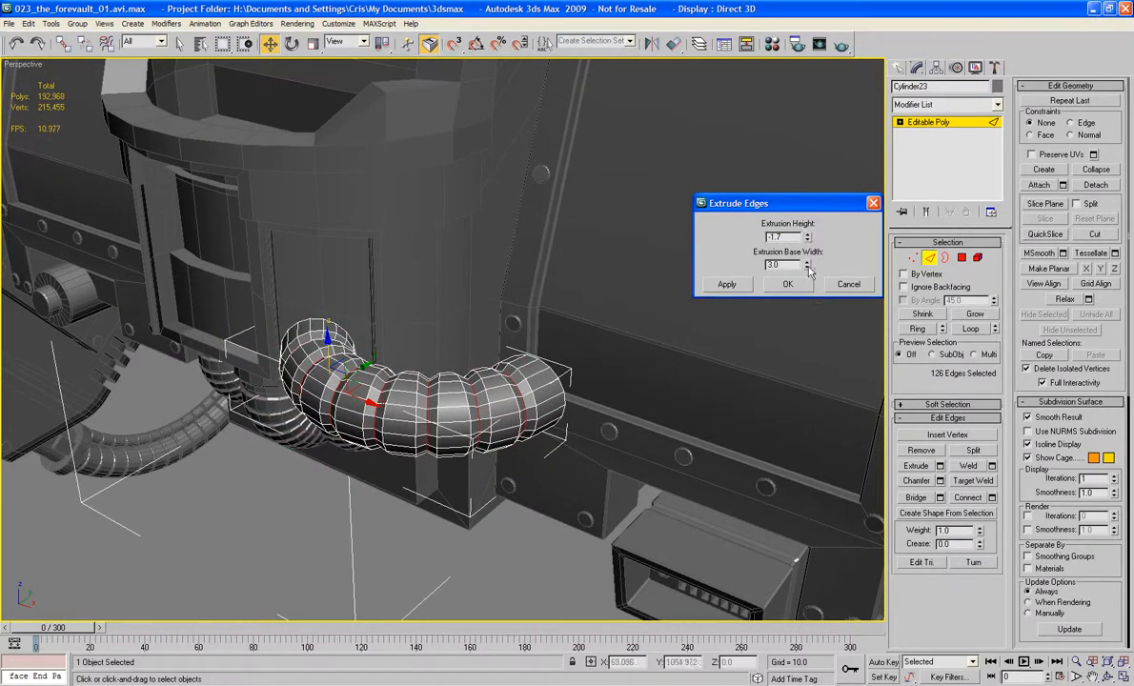
{"action": "left_click_drag", "start_coordinate": [809, 271], "coordinate": [811, 289]}
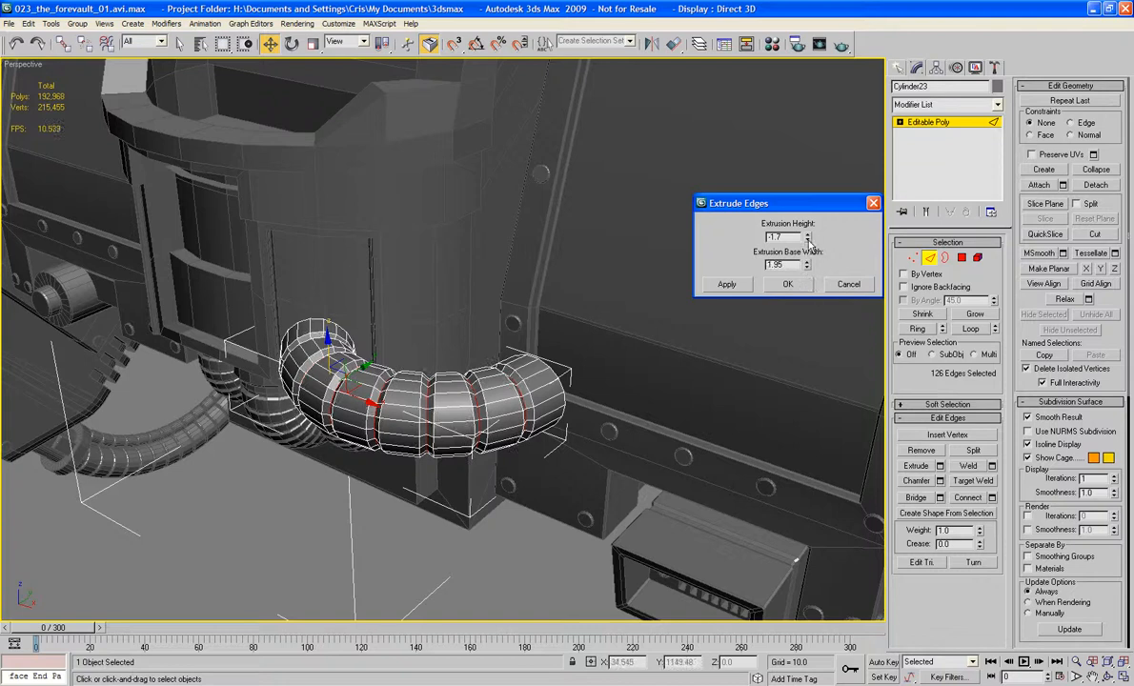
{"action": "left_click_drag", "start_coordinate": [807, 235], "coordinate": [807, 214]}
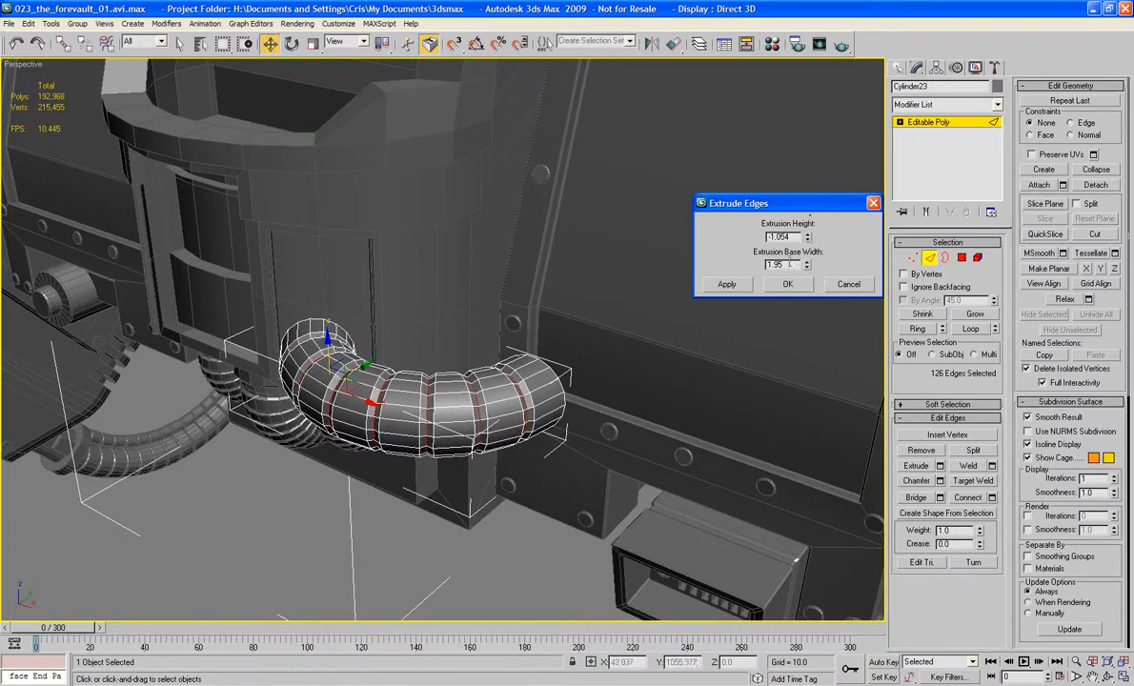
{"action": "left_click", "coordinate": [788, 285]}
{"action": "left_click", "coordinate": [939, 481]}
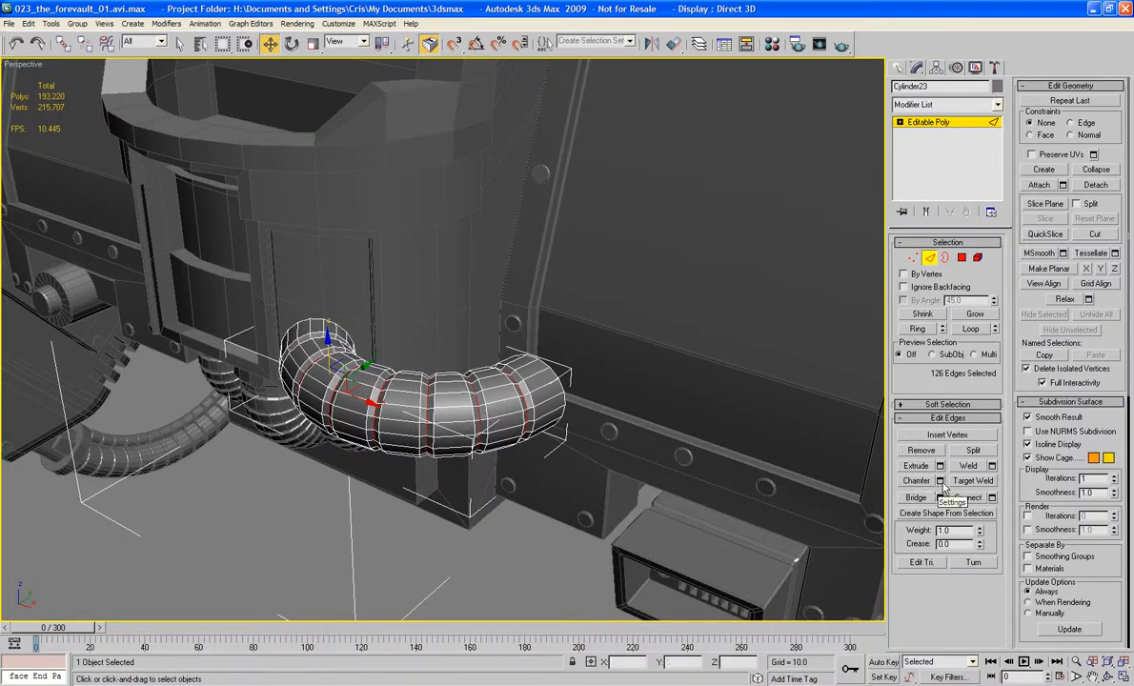
{"action": "left_click", "coordinate": [783, 259]}
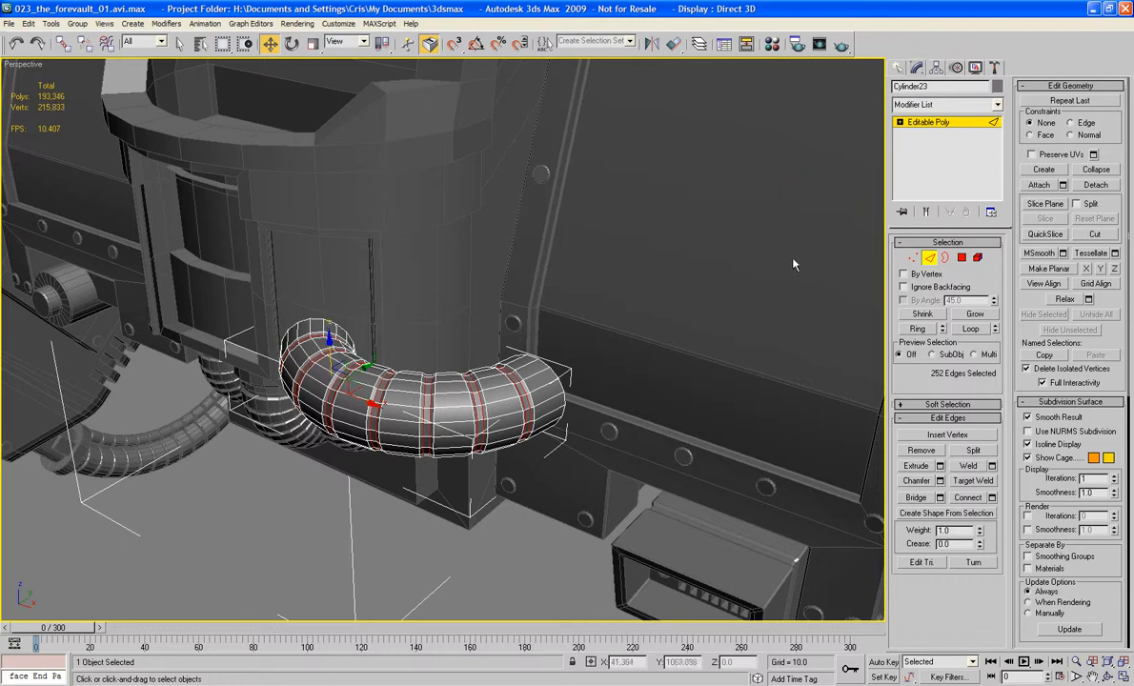
Step: Select the bent pipe's end cap polygon facing the shoulder and bevel it outward in small successive steps
{"action": "middle_click_drag", "start_coordinate": [497, 323], "coordinate": [481, 374], "text": "alt"}
{"action": "scroll", "coordinate": [593, 363], "scroll_direction": "up", "scroll_amount": 3}
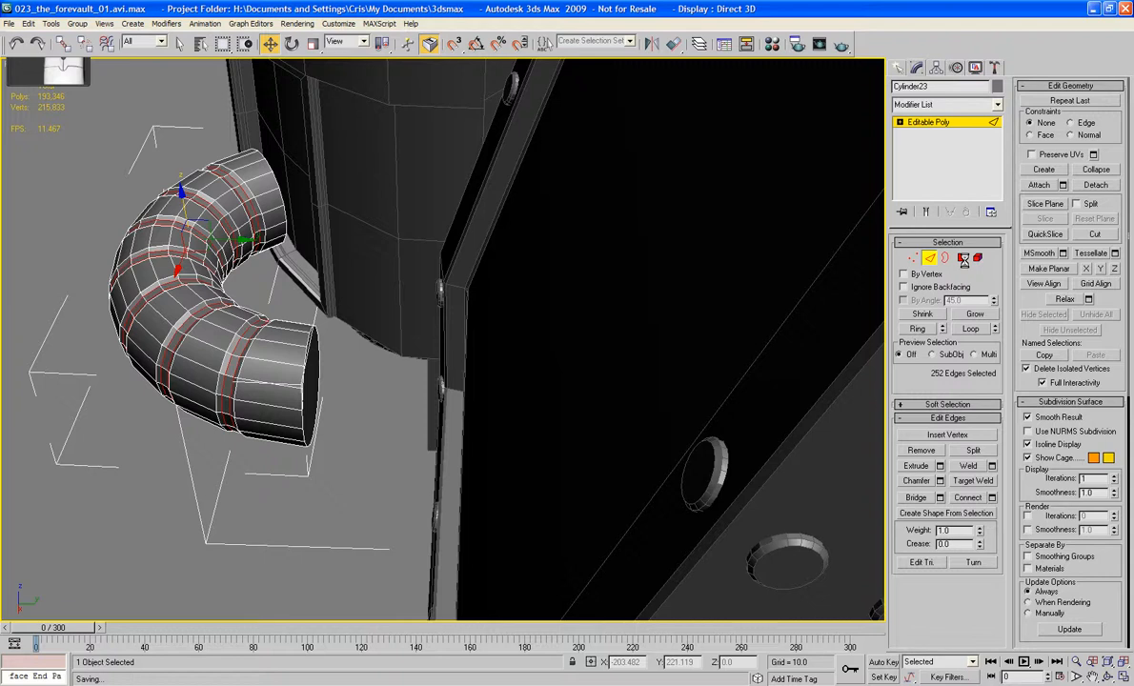
{"action": "left_click", "coordinate": [963, 258]}
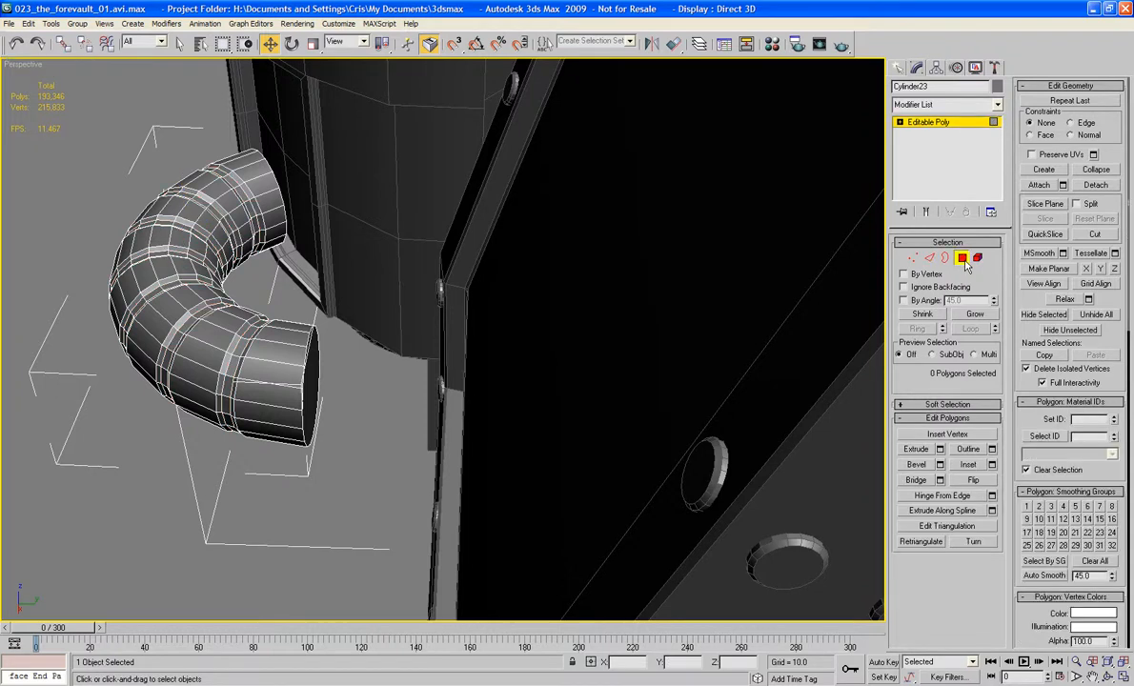
{"action": "left_click", "coordinate": [315, 377]}
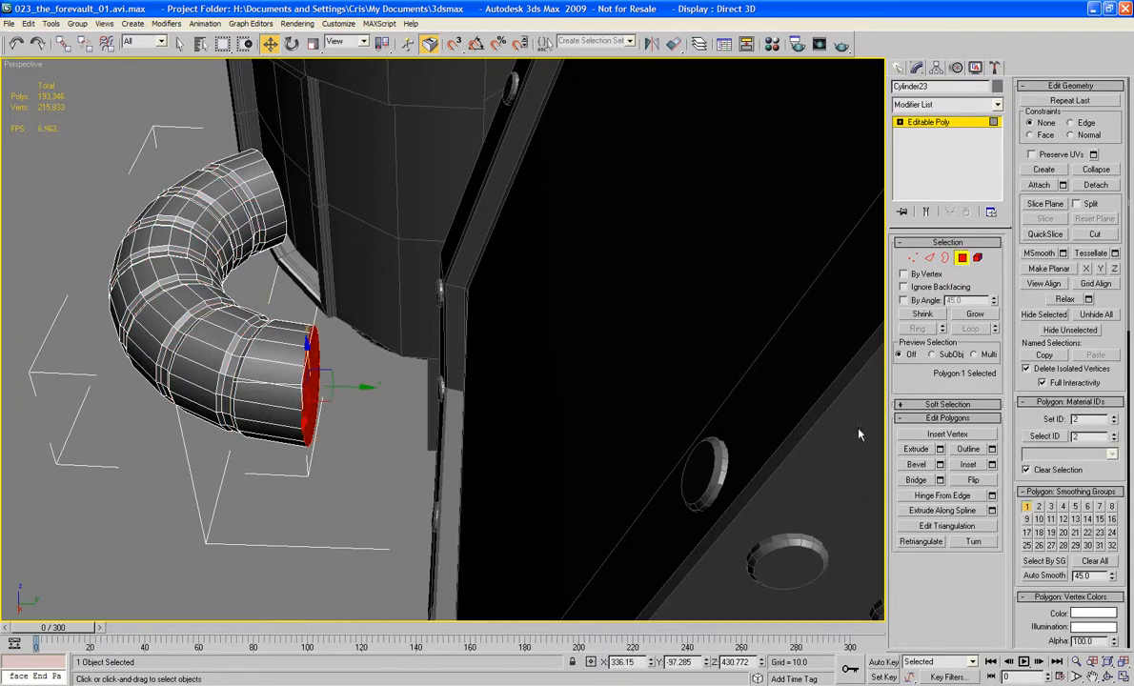
{"action": "left_click", "coordinate": [916, 465]}
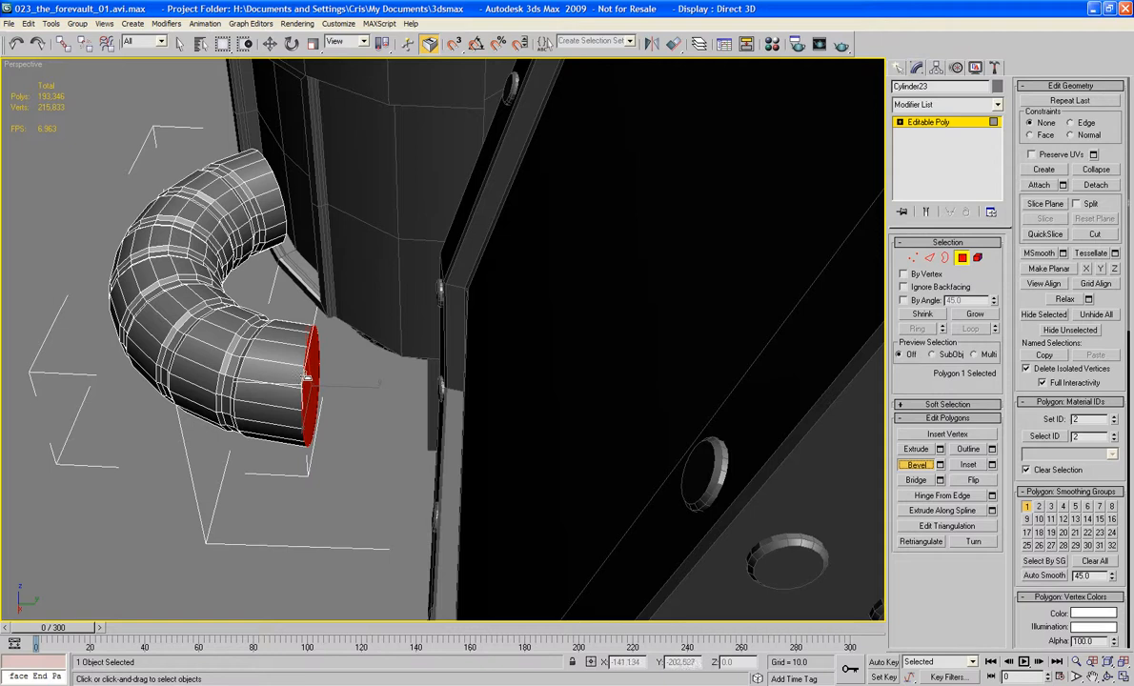
{"action": "left_click_drag", "start_coordinate": [307, 377], "coordinate": [317, 368]}
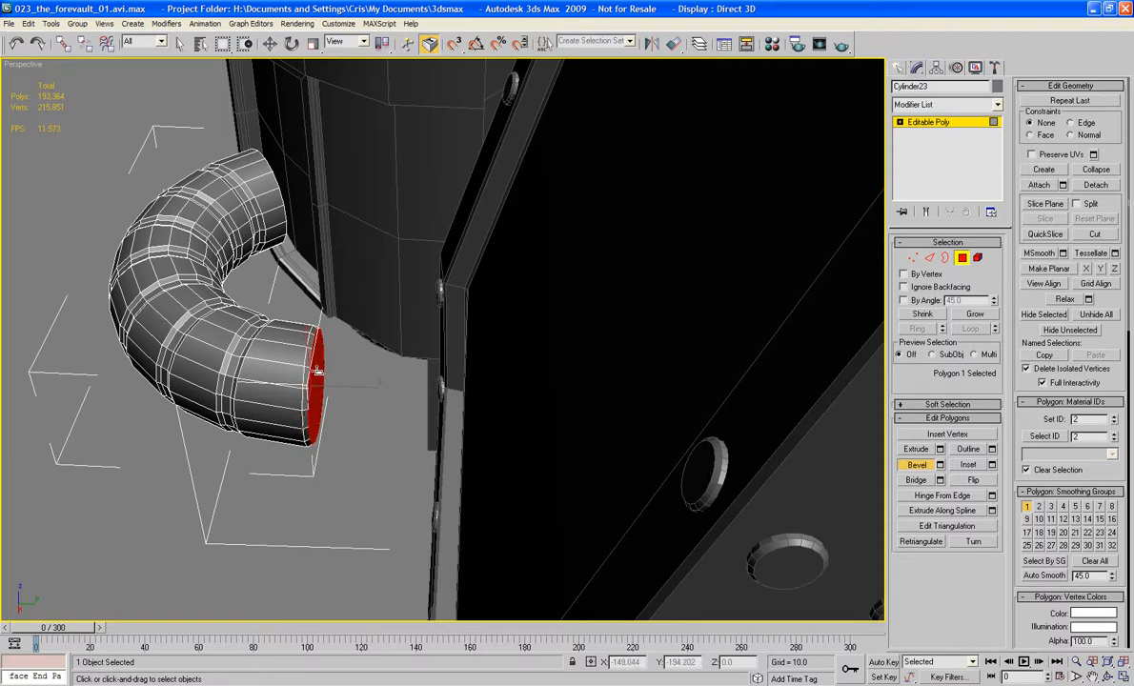
{"action": "left_click_drag", "start_coordinate": [317, 370], "coordinate": [330, 386]}
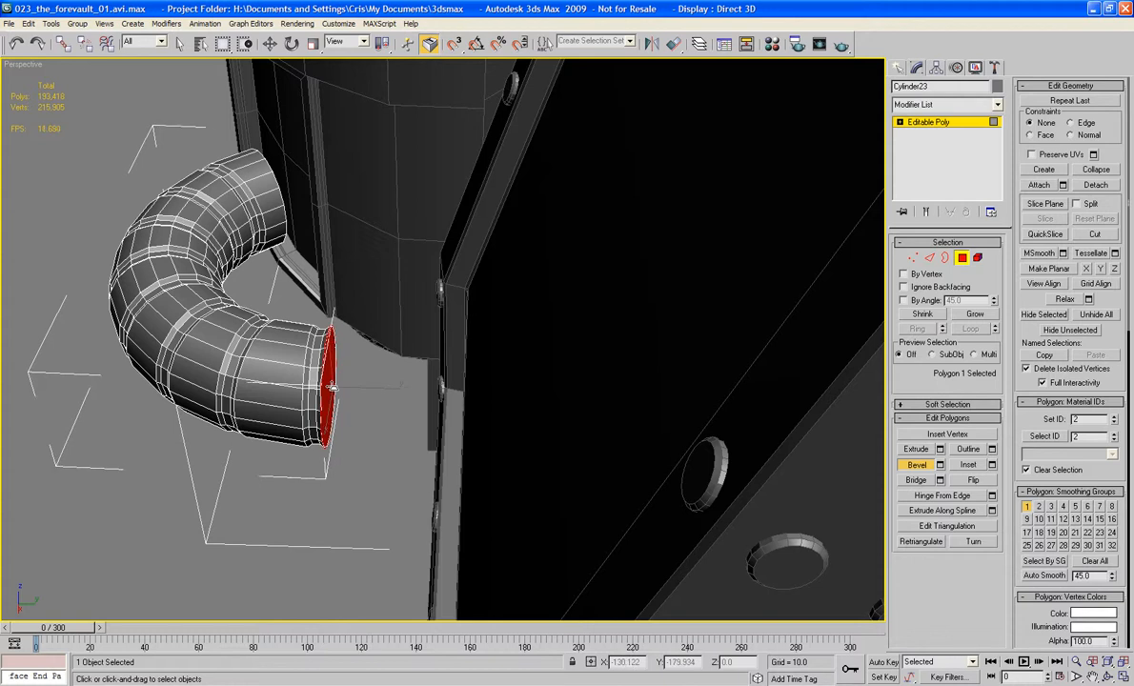
Step: Keep beveling the pipe's end cap to form a narrow groove followed by a wider collar
{"action": "middle_click_drag", "start_coordinate": [329, 385], "coordinate": [389, 377], "text": "alt"}
{"action": "middle_click_drag", "start_coordinate": [459, 324], "coordinate": [494, 309], "text": "alt"}
{"action": "scroll", "coordinate": [493, 309], "scroll_direction": "up", "scroll_amount": 3}
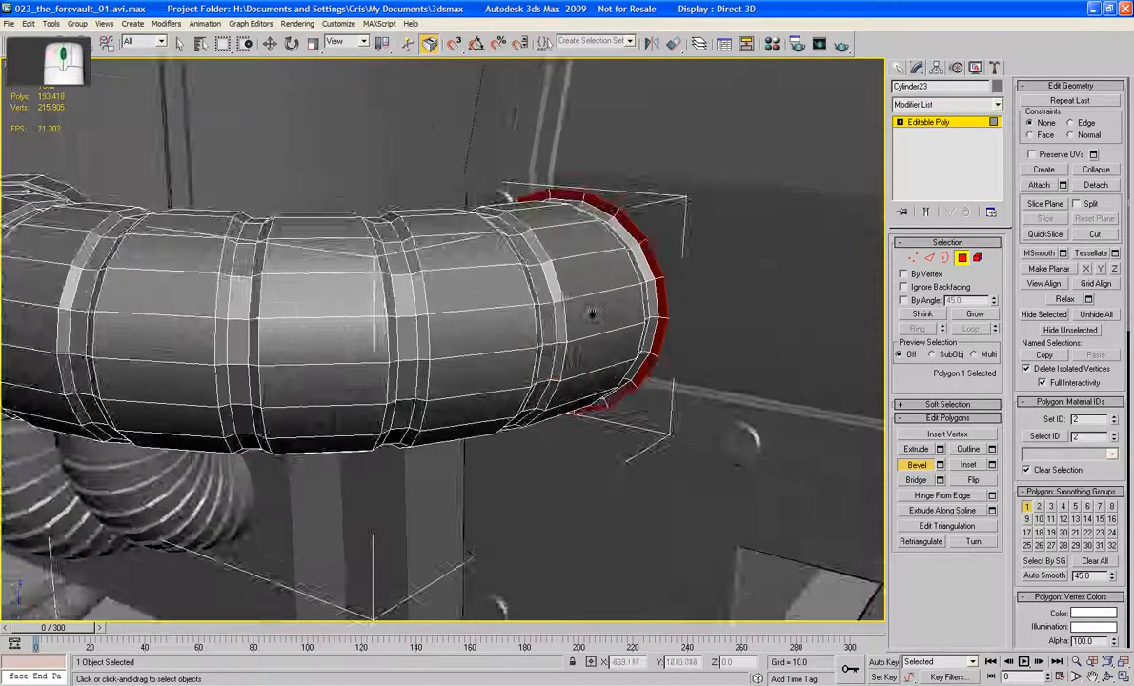
{"action": "middle_click_drag", "start_coordinate": [594, 314], "coordinate": [565, 353]}
{"action": "left_click_drag", "start_coordinate": [570, 350], "coordinate": [603, 305]}
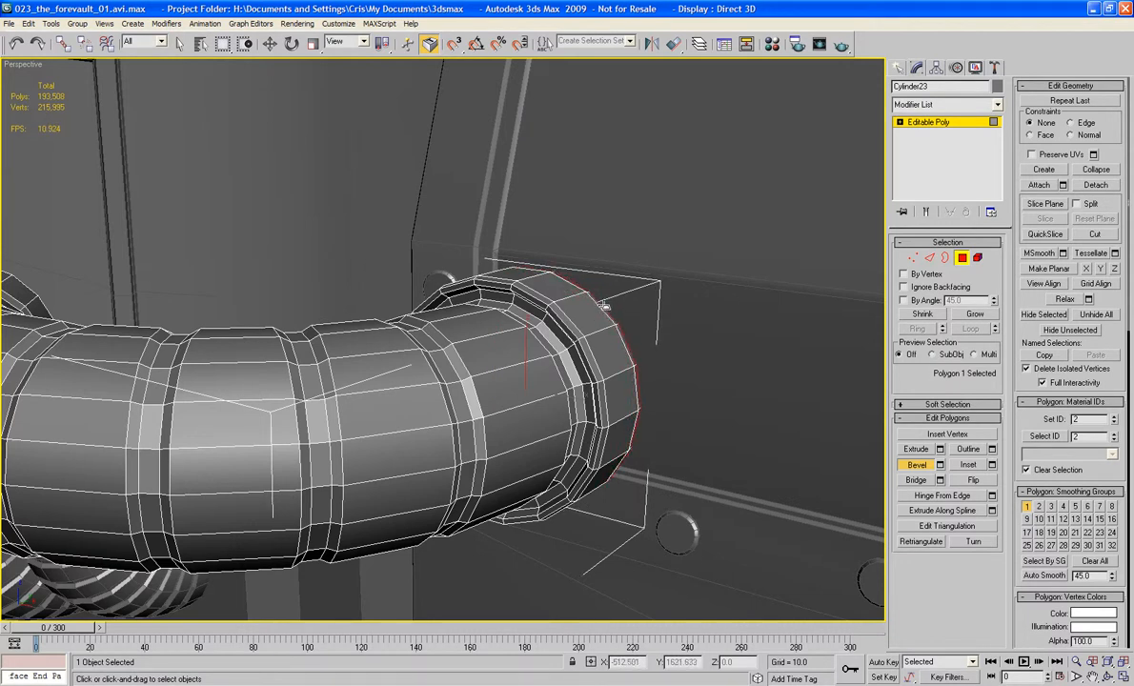
Step: Add further bevels to the collar's end face, forming a second stepped ring towards the shoulder
{"action": "middle_click_drag", "start_coordinate": [618, 308], "coordinate": [559, 346], "text": "alt"}
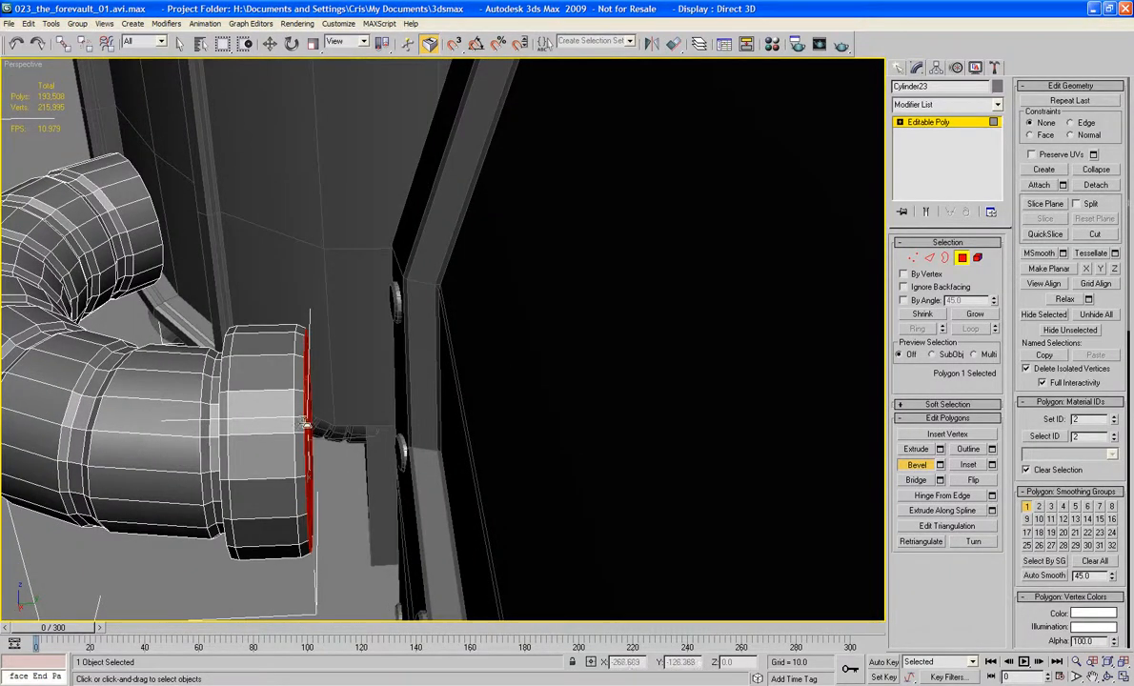
{"action": "left_click_drag", "start_coordinate": [305, 423], "coordinate": [322, 409]}
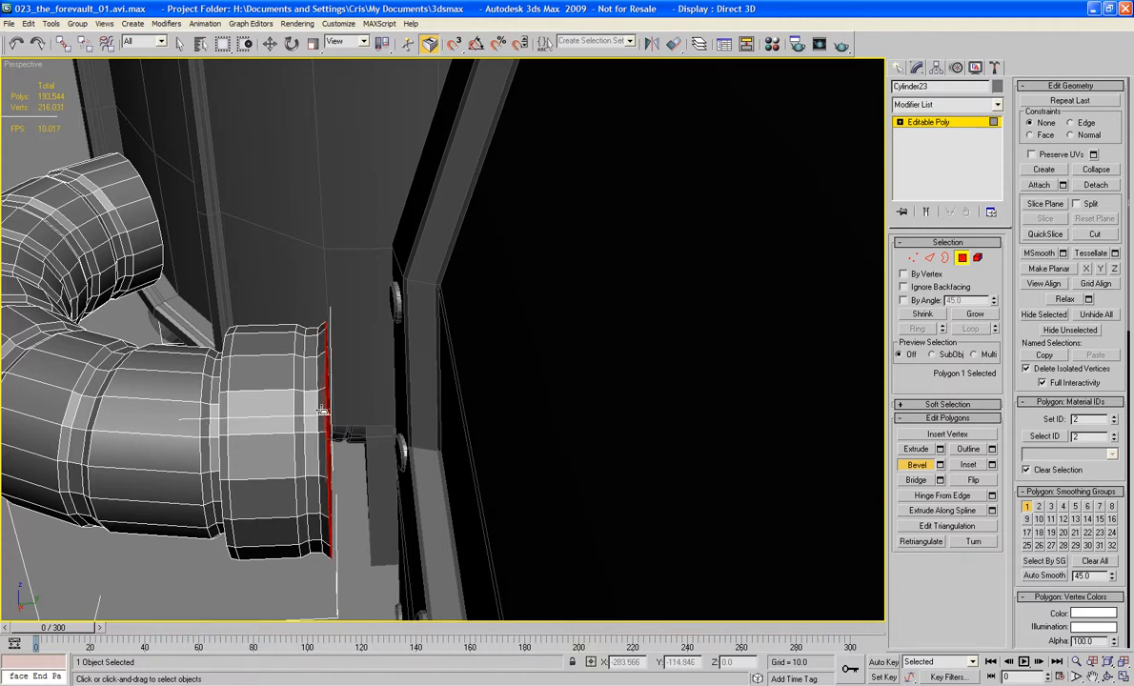
{"action": "middle_click_drag", "start_coordinate": [372, 430], "coordinate": [369, 431], "text": "alt"}
{"action": "left_click_drag", "start_coordinate": [315, 420], "coordinate": [405, 488]}
{"action": "middle_click_drag", "start_coordinate": [405, 489], "coordinate": [443, 389], "text": "alt"}
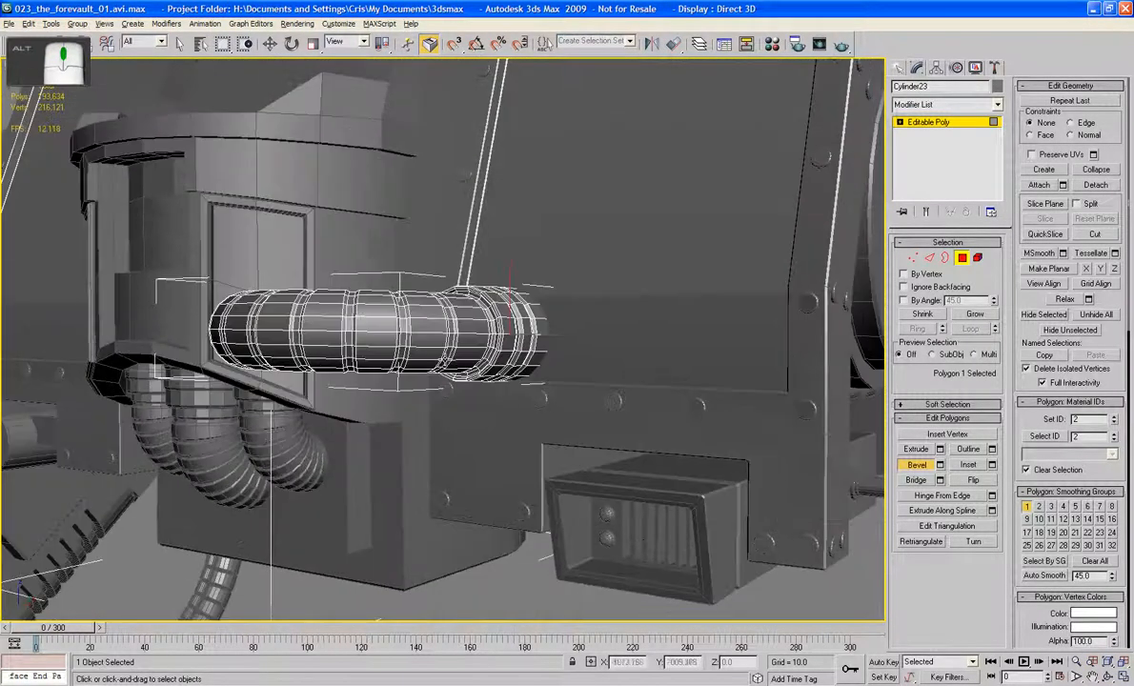
Step: Leave polygon editing and nudge the whole bent pipe slightly upward along its local axis
{"action": "left_click", "coordinate": [962, 258]}
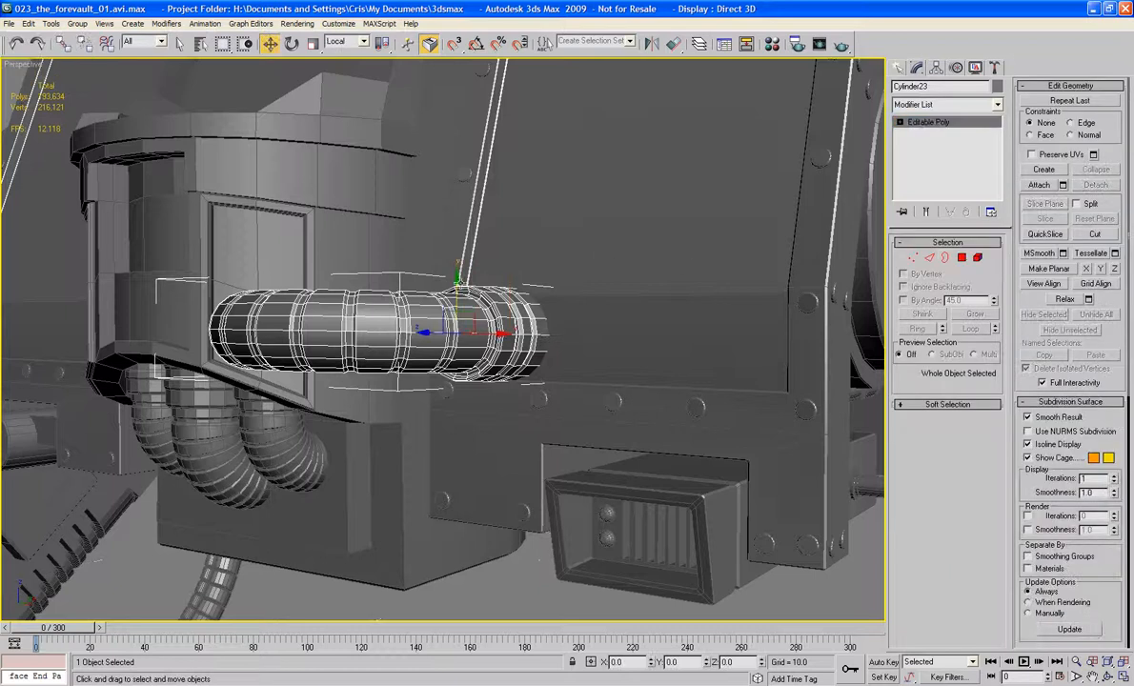
{"action": "left_click_drag", "start_coordinate": [457, 283], "coordinate": [457, 277]}
{"action": "mouse_move", "coordinate": [472, 303]}
{"action": "middle_mouse_down", "text": "alt"}
{"action": "mouse_move", "coordinate": [458, 364]}
{"action": "mouse_move", "coordinate": [471, 325]}
{"action": "middle_mouse_up", "text": "alt"}
{"action": "scroll", "coordinate": [379, 329], "scroll_direction": "up", "scroll_amount": 2}
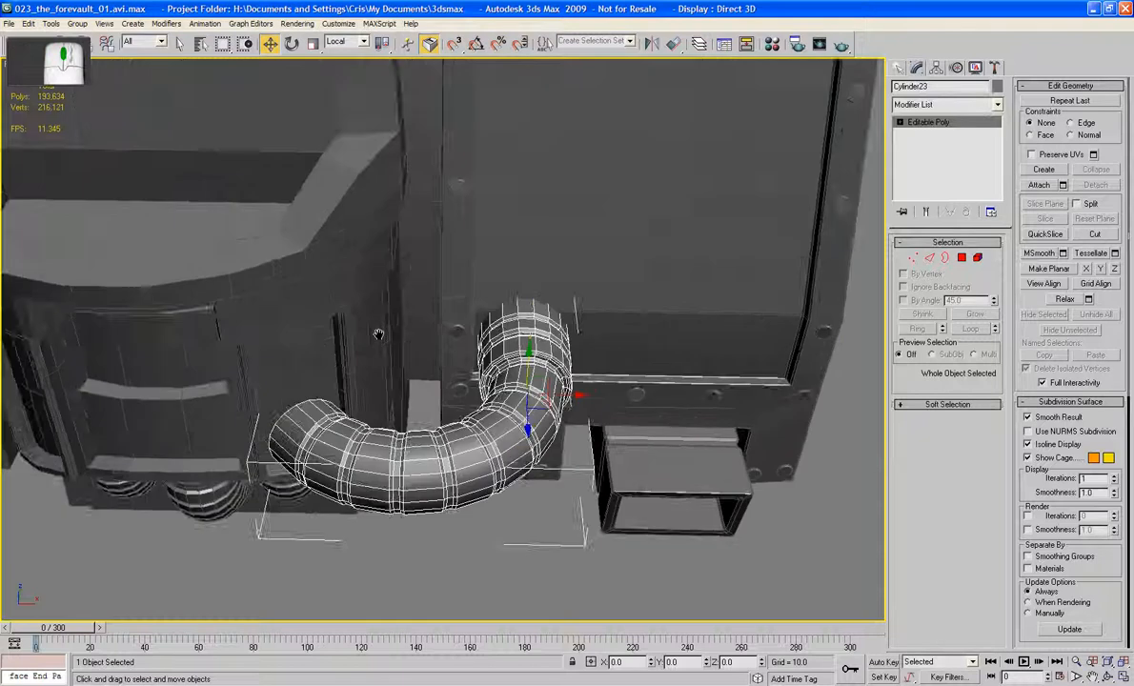
Step: Select the Cabin and delete the polygons of the recessed framed panel behind the bent pipe's open end
{"action": "middle_click_drag", "start_coordinate": [379, 330], "coordinate": [444, 301]}
{"action": "scroll", "coordinate": [406, 291], "scroll_direction": "up", "scroll_amount": 3}
{"action": "scroll", "coordinate": [457, 319], "scroll_direction": "up", "scroll_amount": 3}
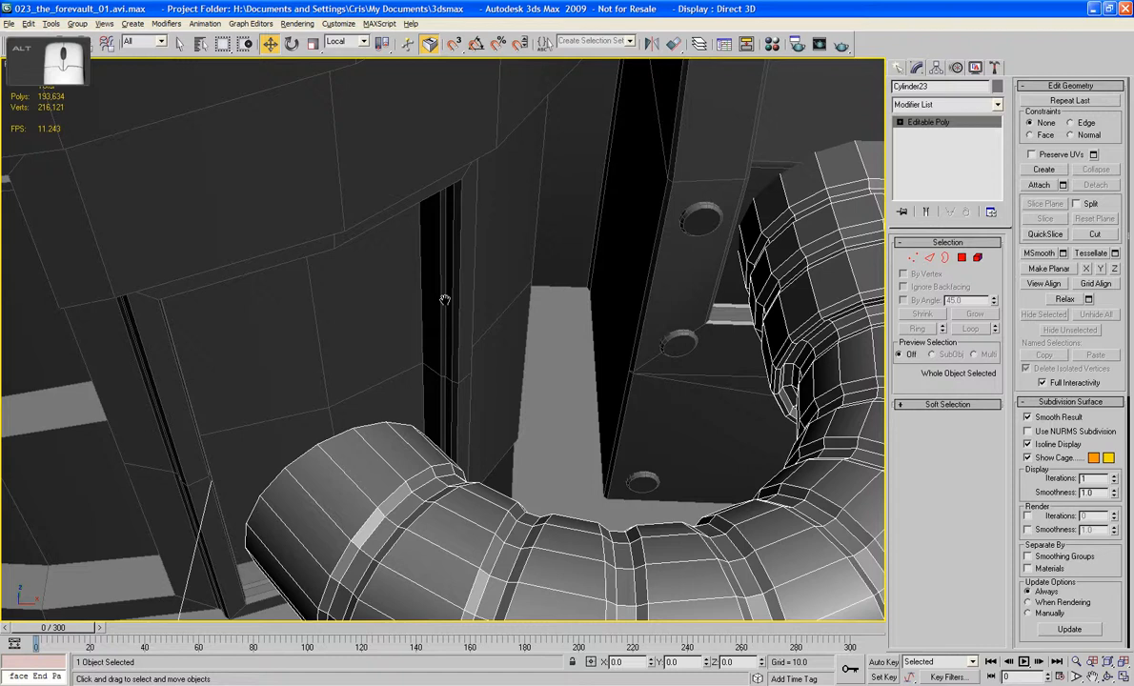
{"action": "left_click", "coordinate": [962, 258]}
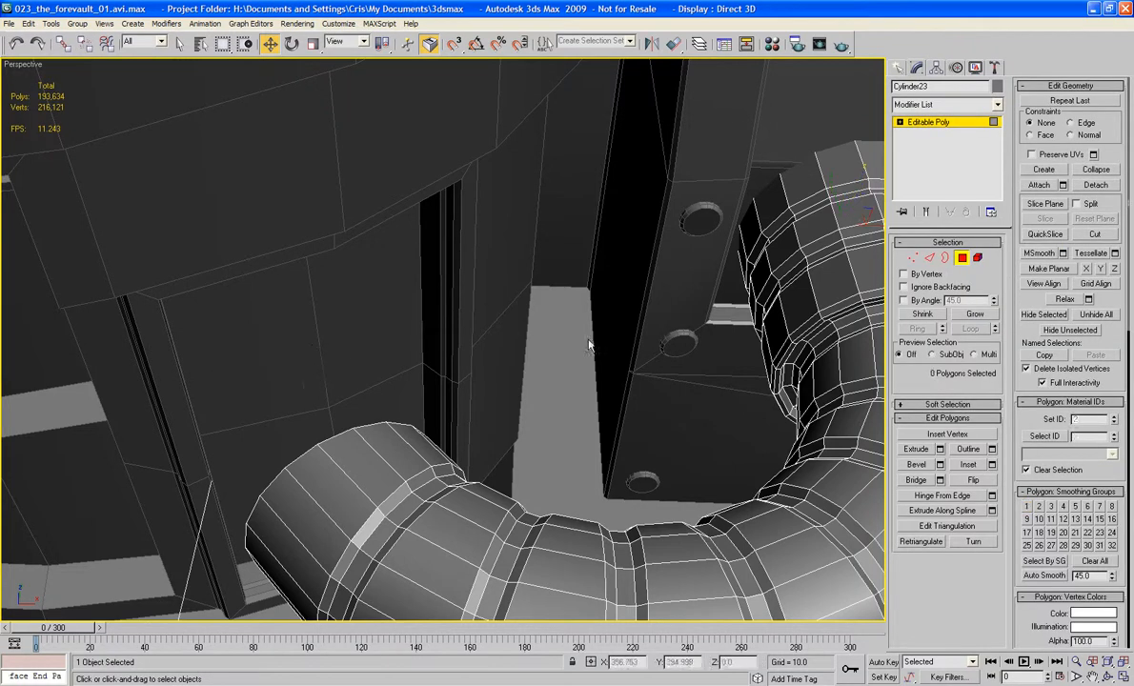
{"action": "left_click", "coordinate": [961, 258]}
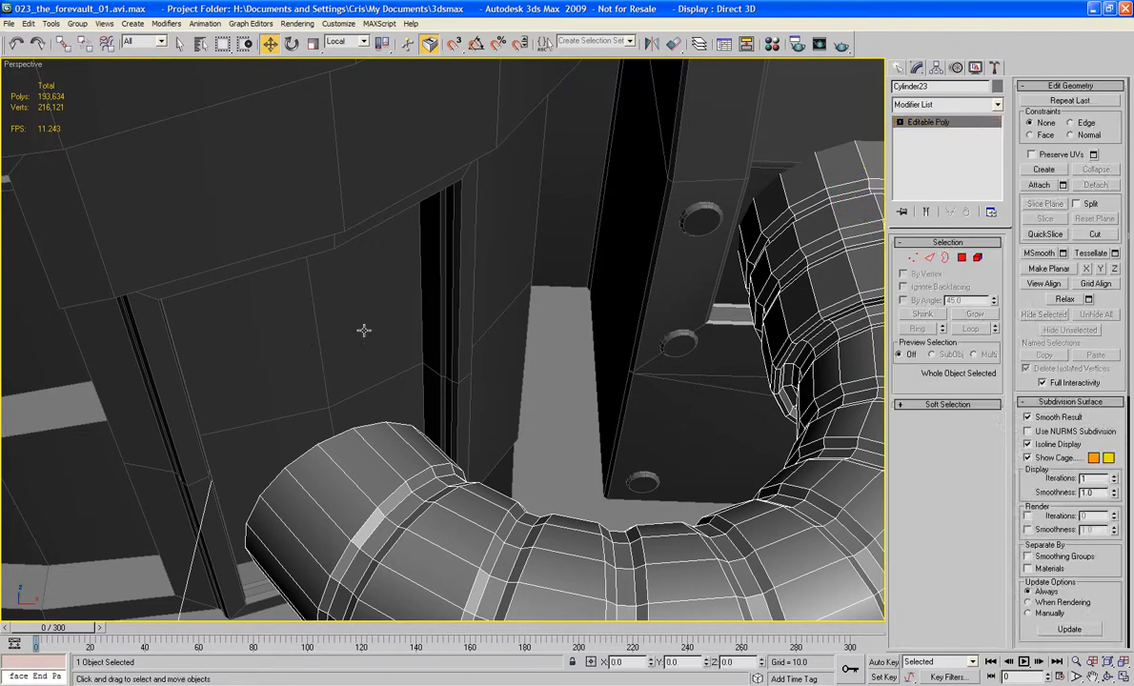
{"action": "left_click", "coordinate": [363, 330]}
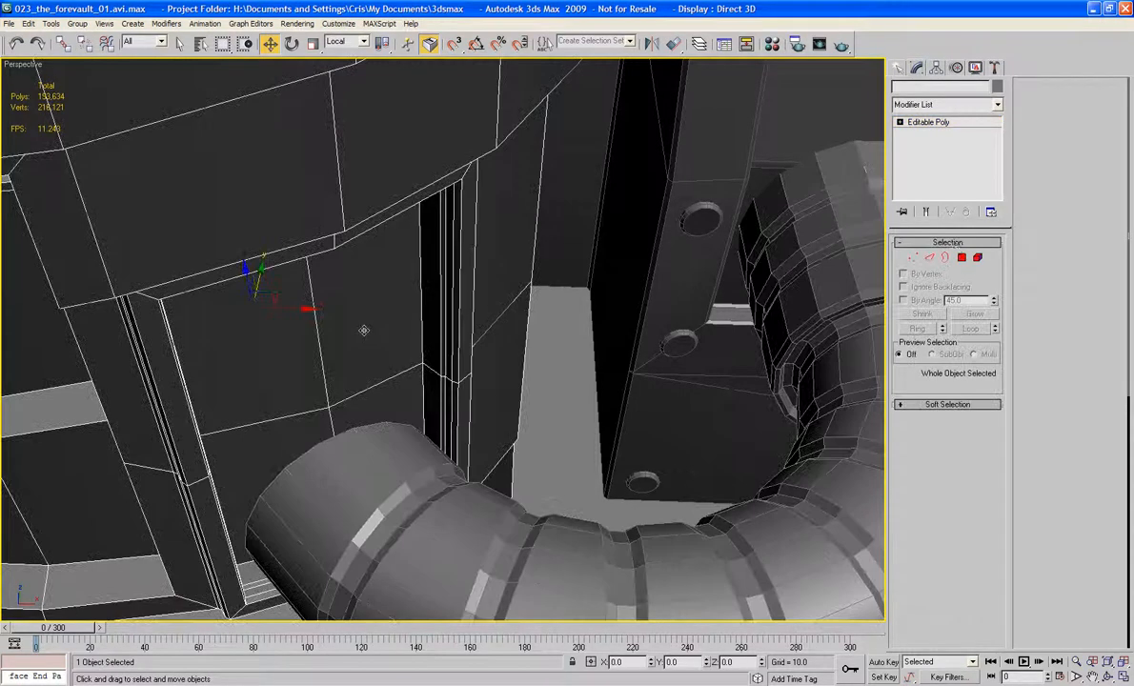
{"action": "left_click", "coordinate": [961, 257]}
{"action": "left_click", "coordinate": [348, 315], "text": "ctrl"}
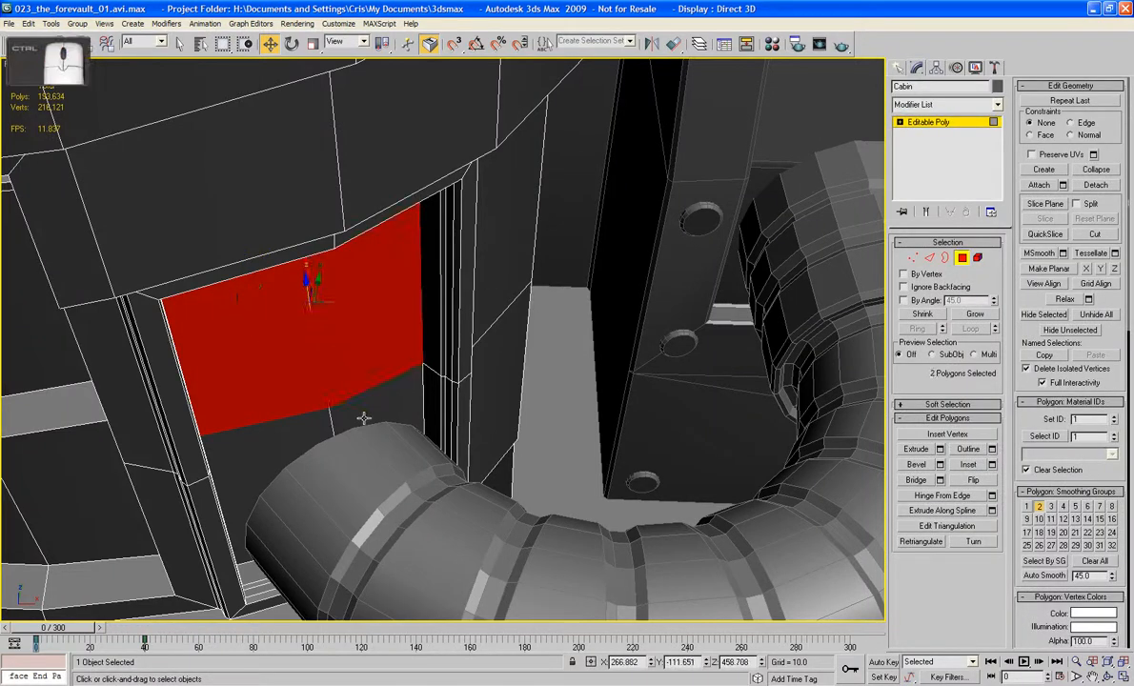
{"action": "left_click", "coordinate": [362, 417], "text": "ctrl"}
{"action": "left_click", "coordinate": [279, 431], "text": "ctrl"}
{"action": "key", "text": "Delete"}
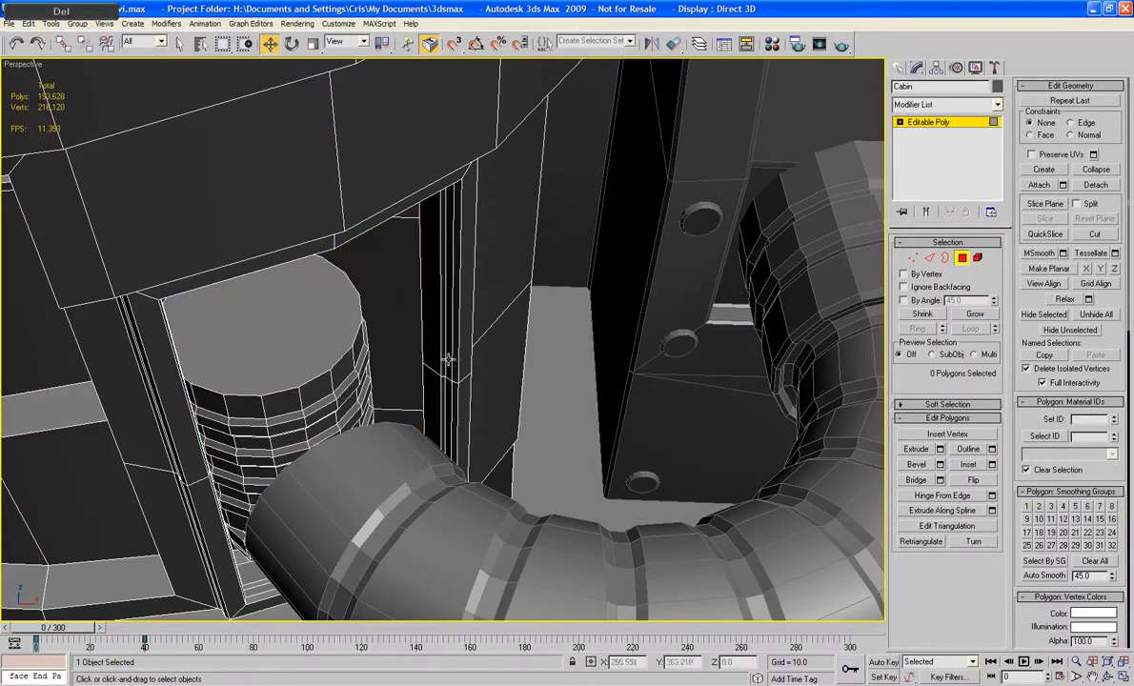
Step: Try to bridge all the vertical side edges of the Cabin's panel opening at once
{"action": "key", "text": "2"}
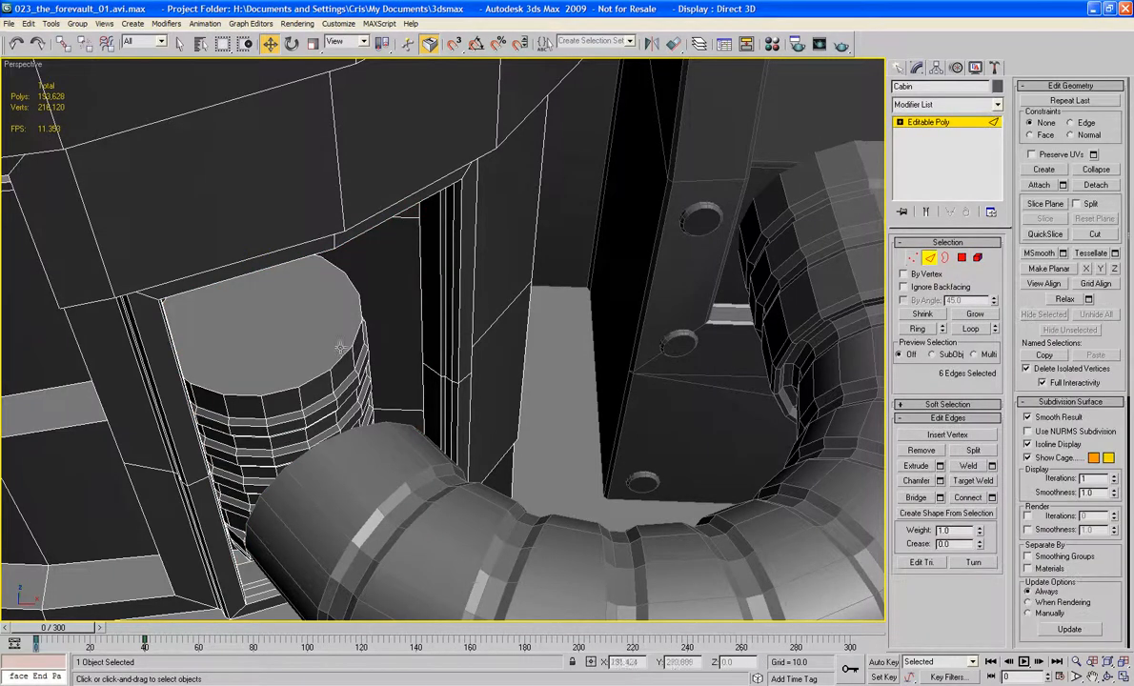
{"action": "left_click", "coordinate": [422, 330]}
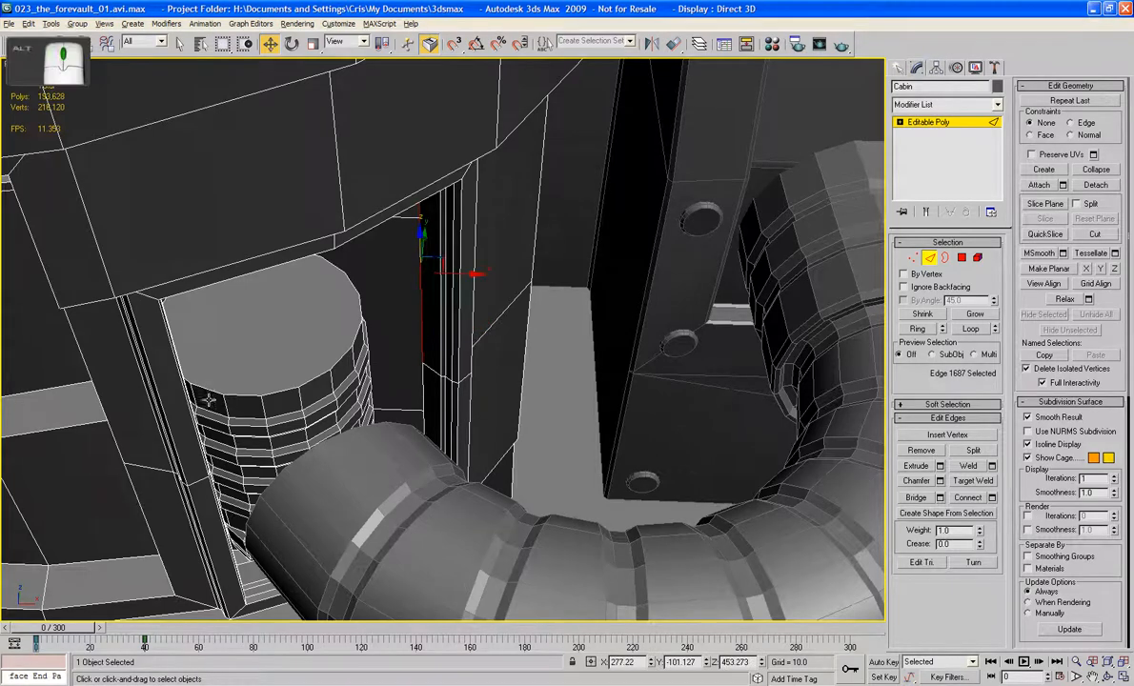
{"action": "middle_click_drag", "start_coordinate": [193, 372], "coordinate": [175, 371], "text": "alt"}
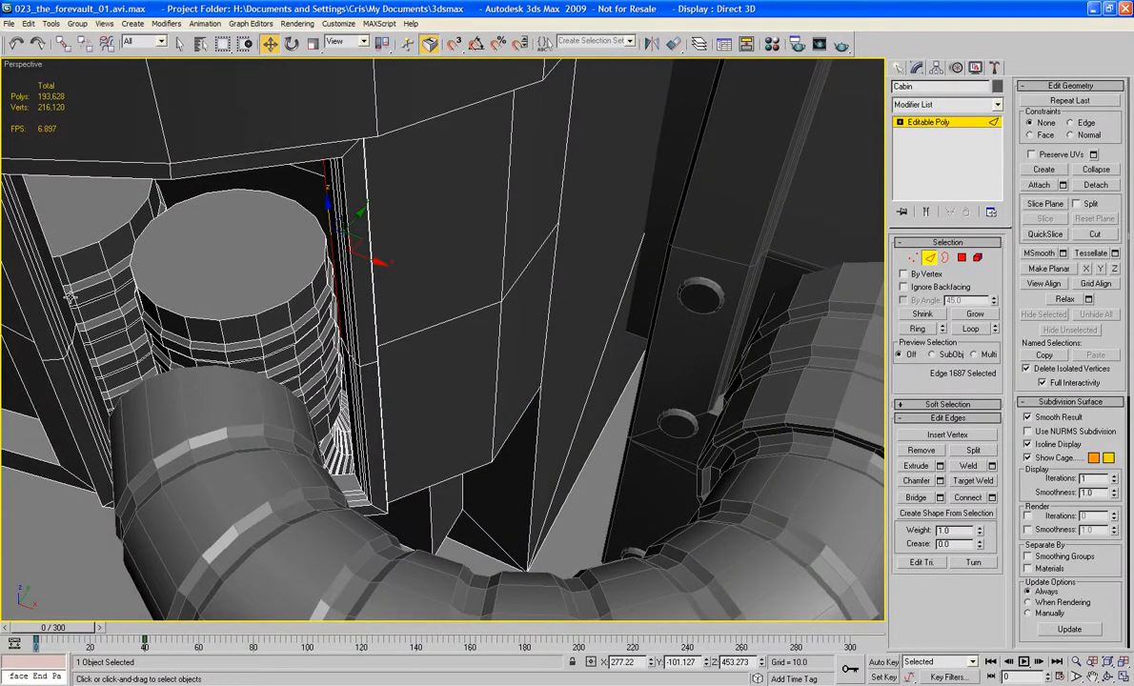
{"action": "left_click", "coordinate": [70, 297], "text": "ctrl"}
{"action": "left_click", "coordinate": [65, 285], "text": "ctrl"}
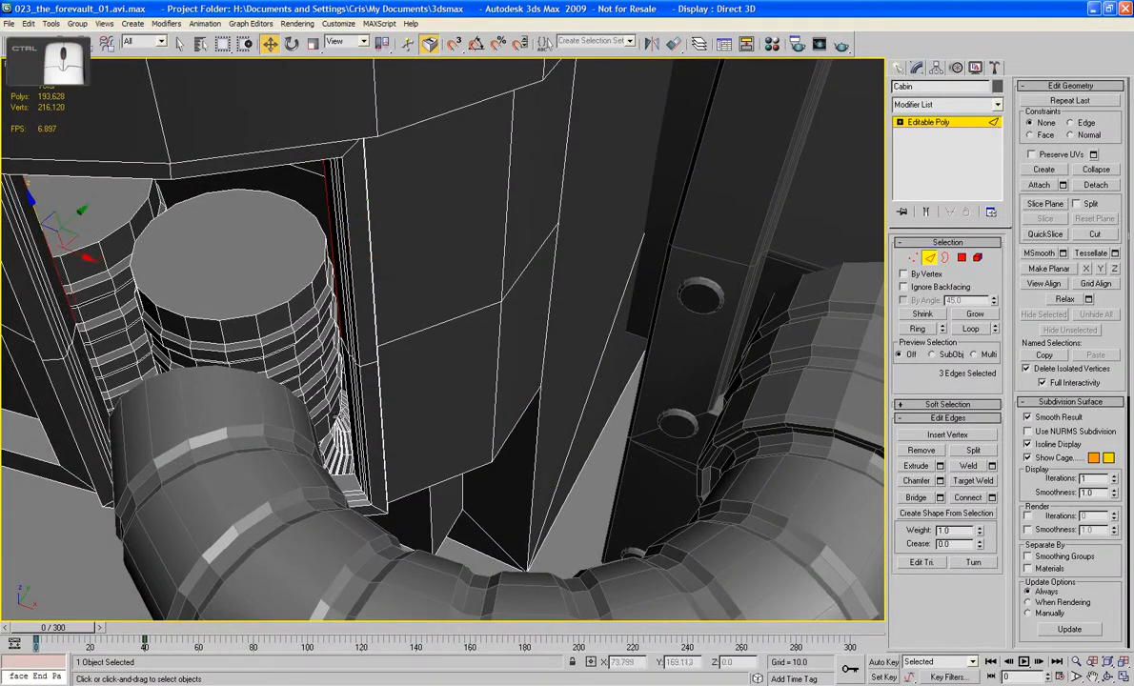
{"action": "middle_click_drag", "start_coordinate": [320, 381], "coordinate": [400, 392], "text": "alt"}
{"action": "left_click", "coordinate": [402, 307], "text": "ctrl"}
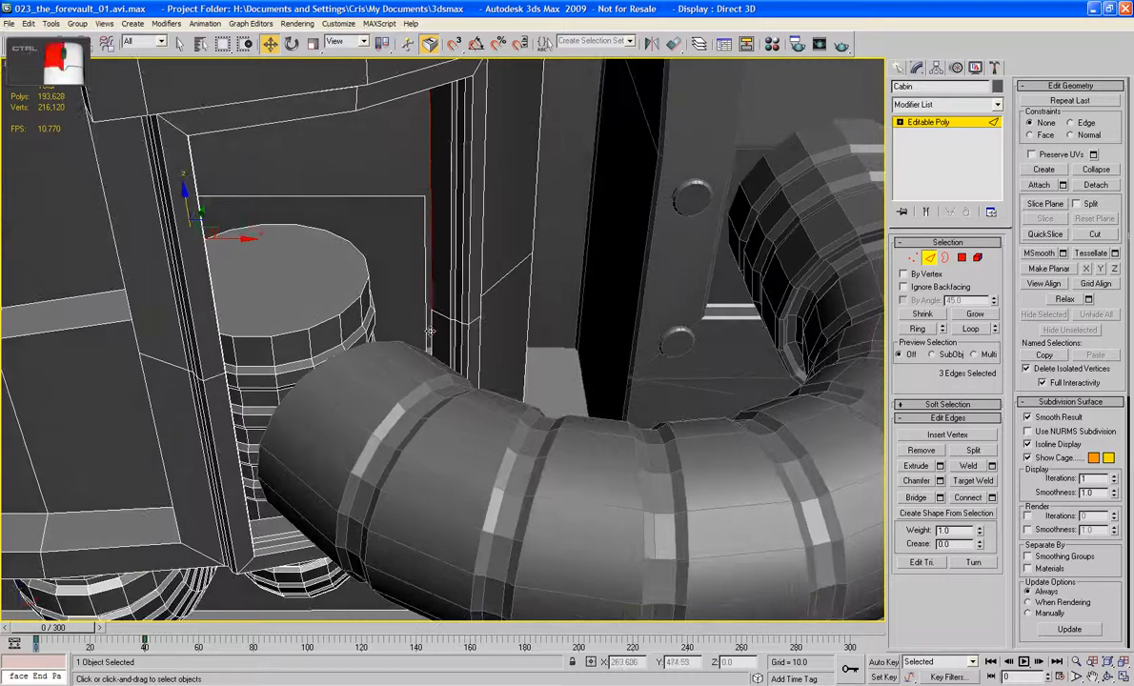
{"action": "middle_click_drag", "start_coordinate": [289, 339], "coordinate": [106, 354], "text": "alt"}
{"action": "left_click", "coordinate": [103, 347], "text": "ctrl"}
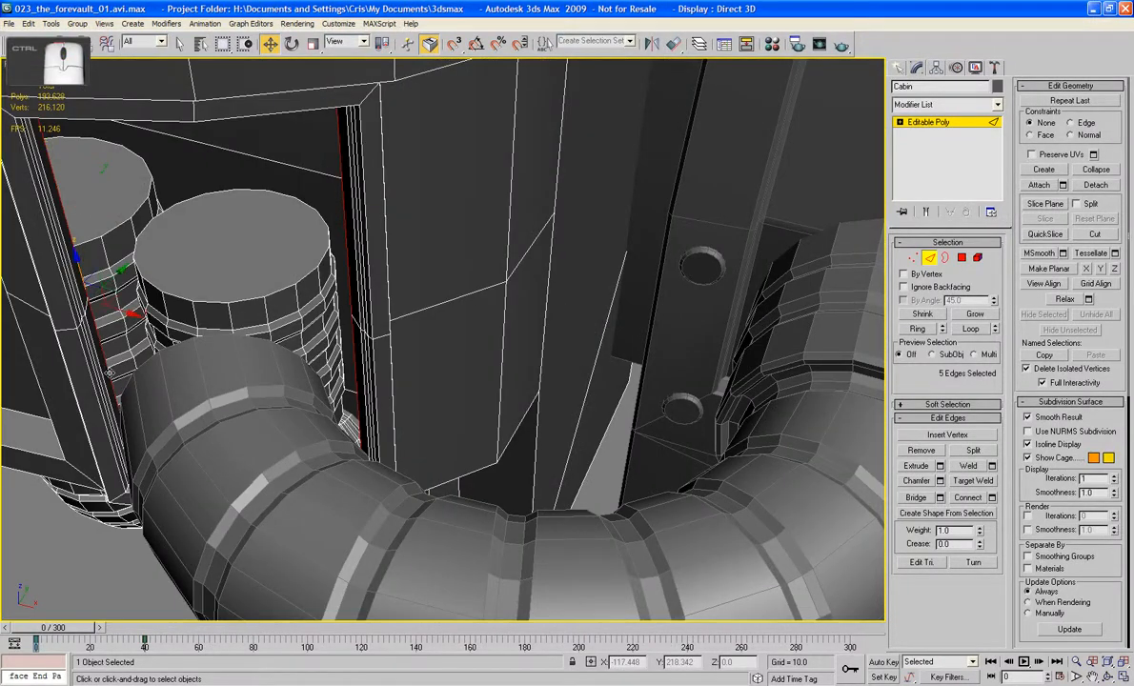
{"action": "left_click", "coordinate": [914, 499]}
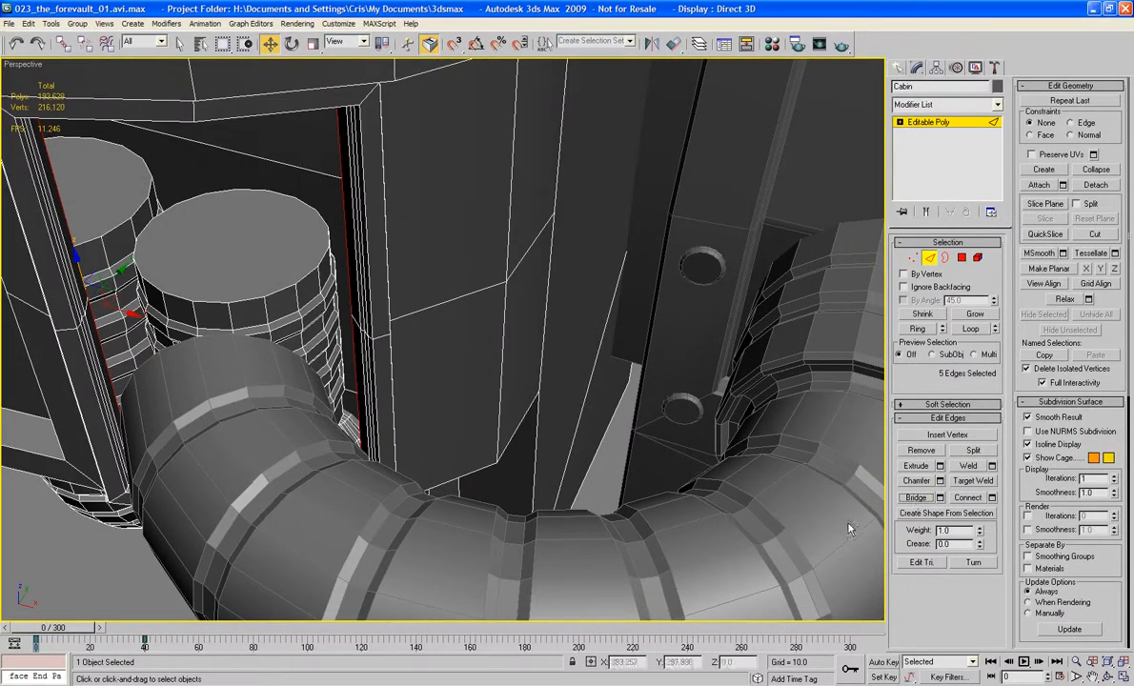
Step: Bridge the opening's upper pair of opposite side edges, and bridge the lower pair the same way
{"action": "left_click", "coordinate": [340, 249]}
{"action": "left_click", "coordinate": [69, 242], "text": "ctrl"}
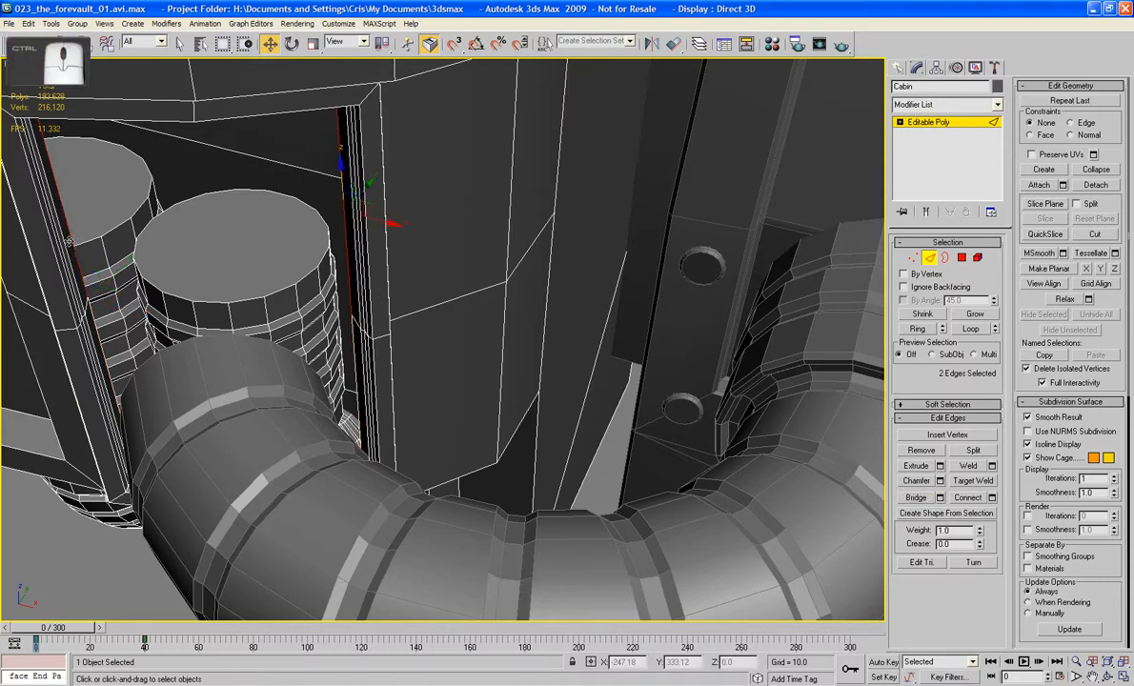
{"action": "left_click", "coordinate": [904, 498]}
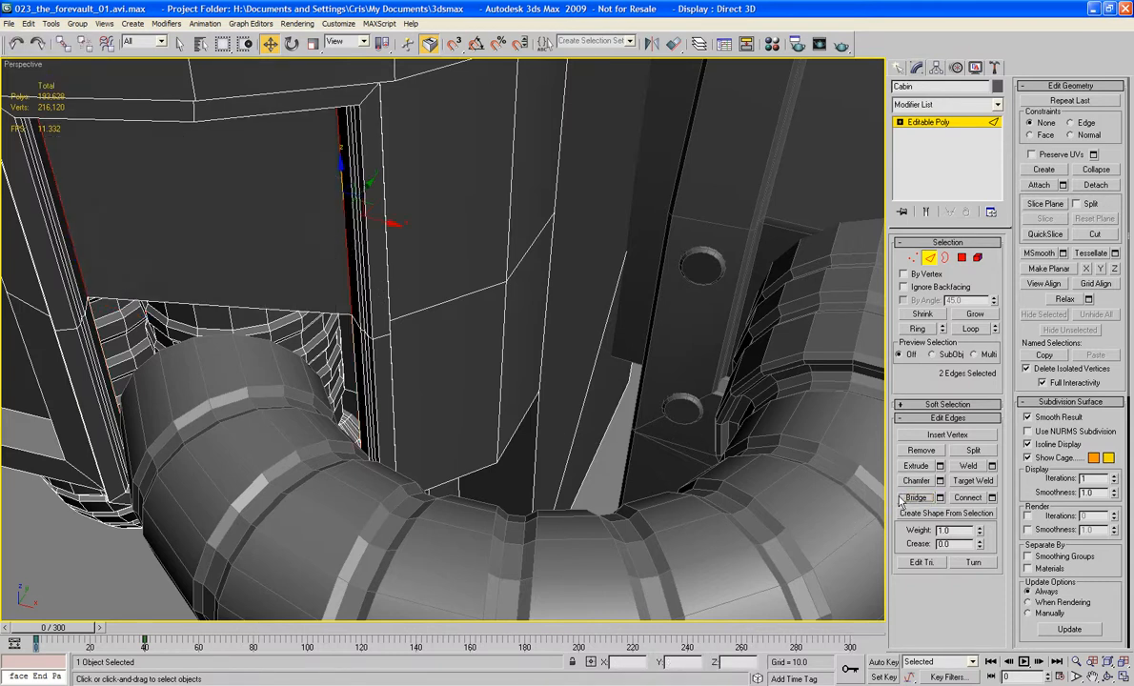
{"action": "left_click", "coordinate": [360, 364]}
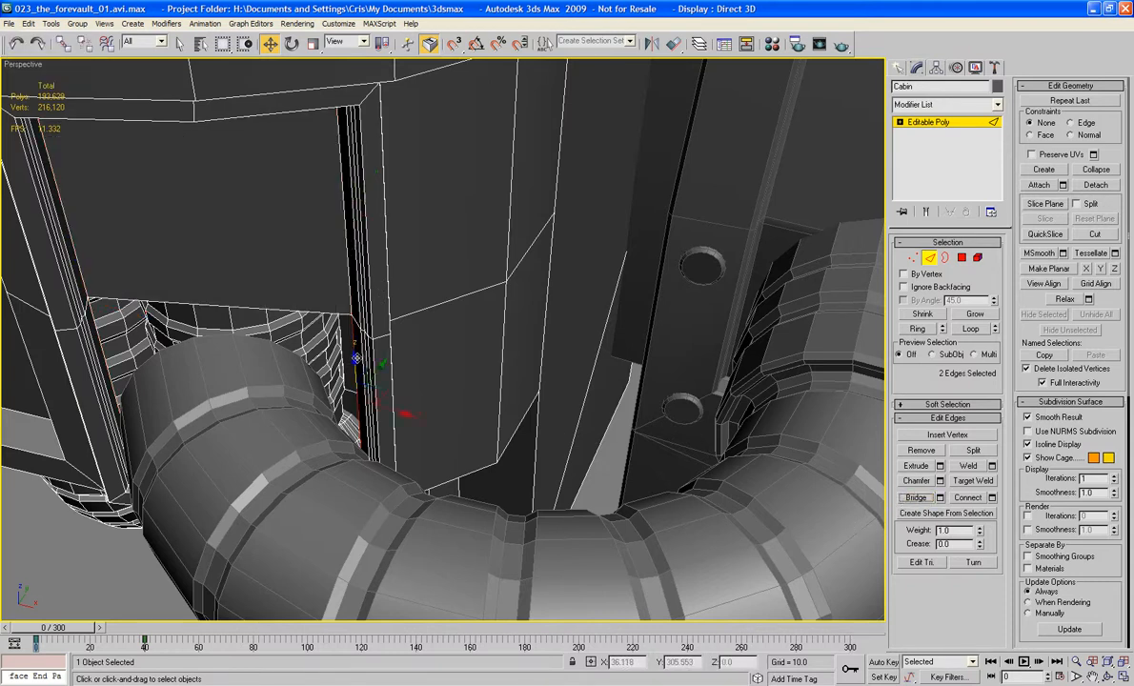
{"action": "left_click", "coordinate": [92, 317], "text": "ctrl"}
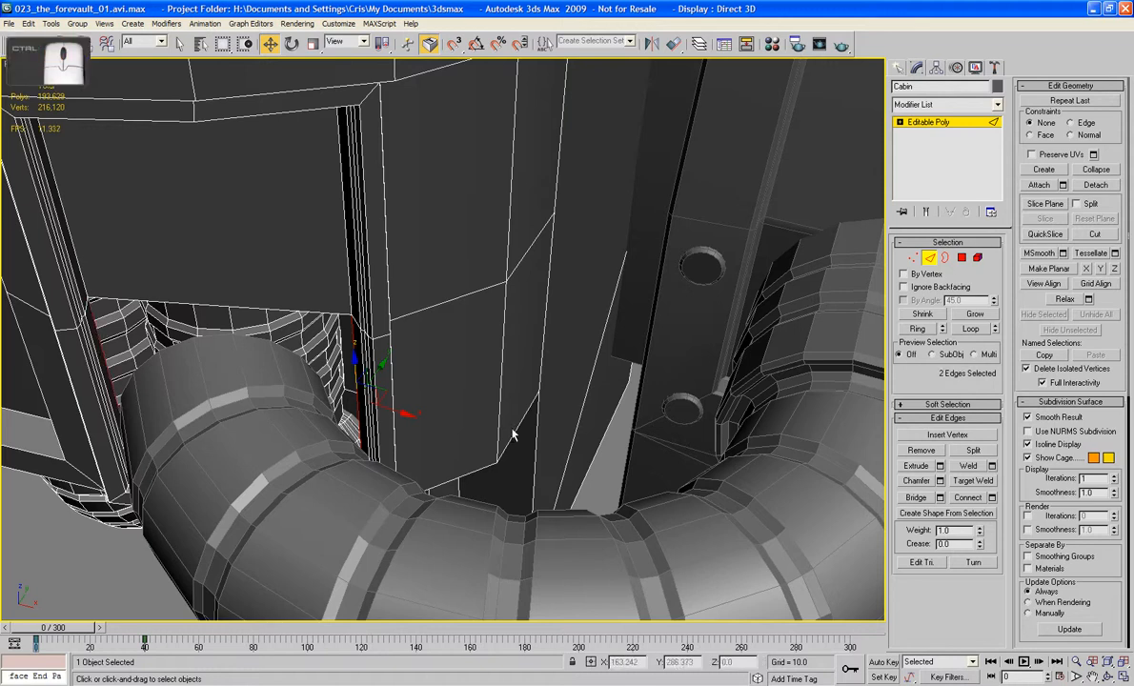
{"action": "left_click", "coordinate": [914, 498]}
Step: In a wireframe top view, attach the bent pipe to the Cabin and switch to border selection
{"action": "mouse_move", "coordinate": [560, 402]}
{"action": "middle_mouse_down", "text": "alt"}
{"action": "mouse_move", "coordinate": [585, 434]}
{"action": "mouse_move", "coordinate": [445, 373]}
{"action": "mouse_move", "coordinate": [362, 293]}
{"action": "middle_mouse_up", "text": "alt"}
{"action": "key", "text": "f"}
{"action": "key", "text": "t"}
{"action": "key", "text": "F3"}
{"action": "middle_click_drag", "start_coordinate": [409, 354], "coordinate": [412, 399]}
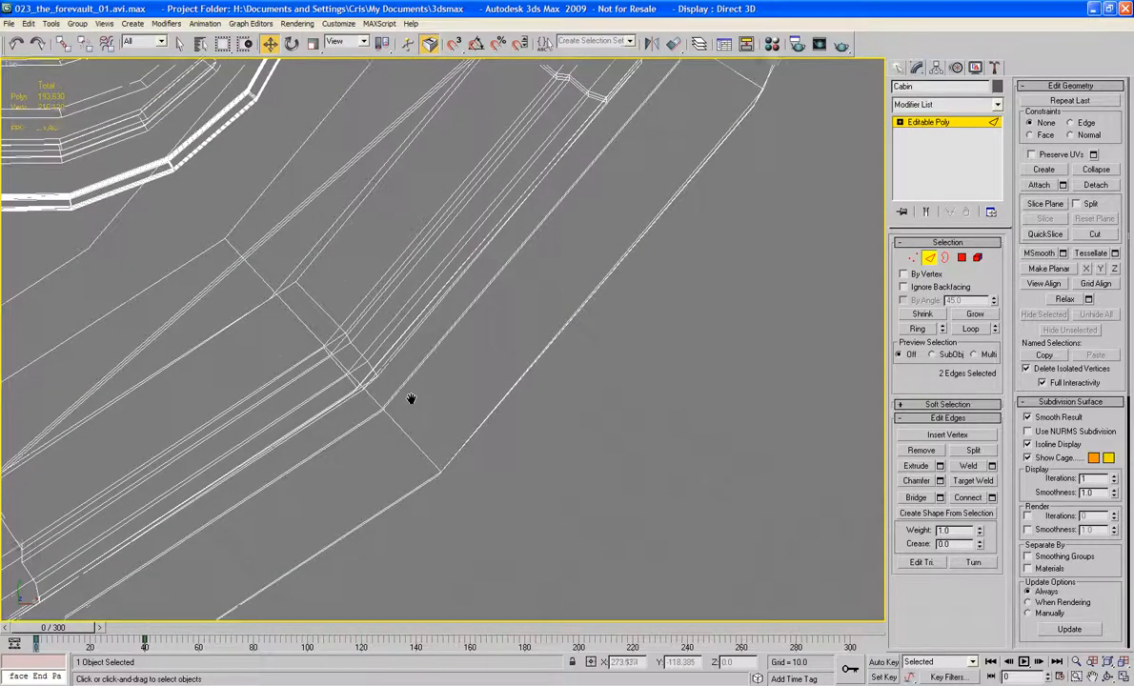
{"action": "scroll", "coordinate": [428, 398], "scroll_direction": "down", "scroll_amount": 4}
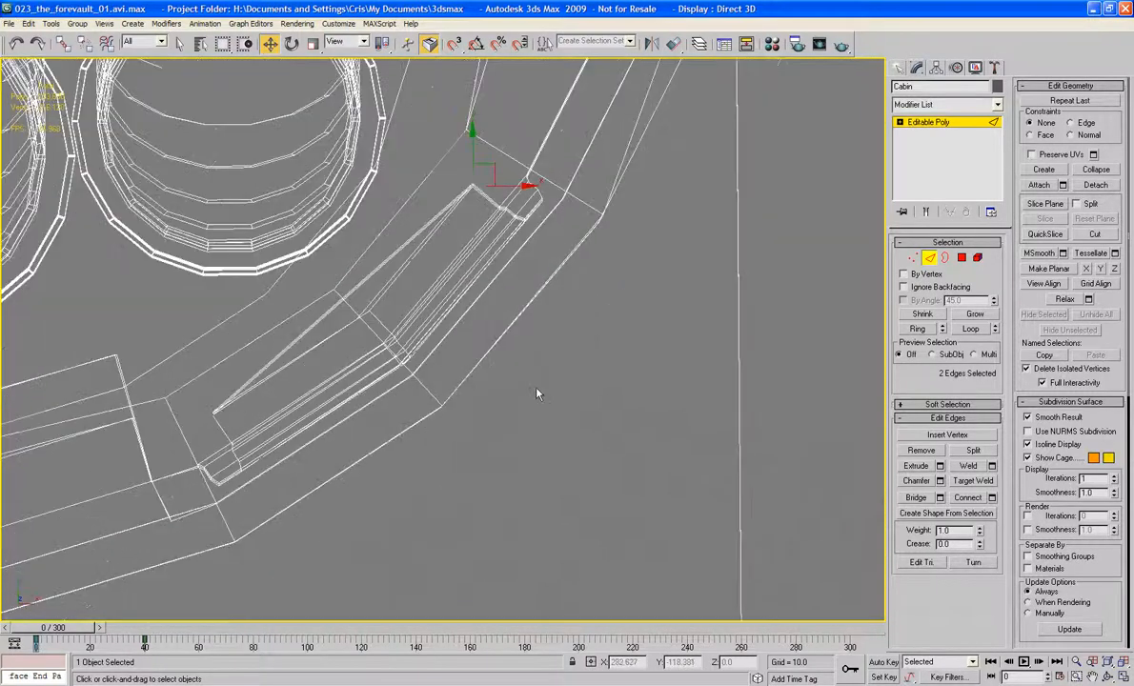
{"action": "left_click", "coordinate": [928, 257]}
{"action": "left_click", "coordinate": [1039, 185]}
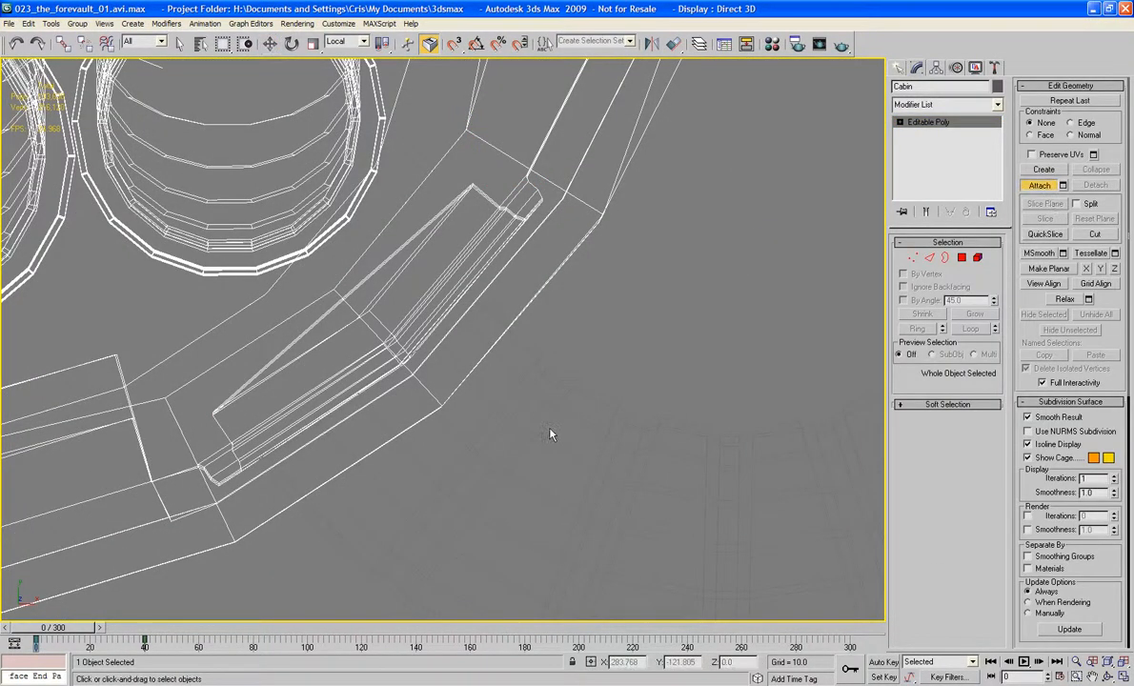
{"action": "middle_click_drag", "start_coordinate": [550, 434], "coordinate": [533, 331]}
{"action": "scroll", "coordinate": [438, 436], "scroll_direction": "up", "scroll_amount": 2}
{"action": "scroll", "coordinate": [349, 268], "scroll_direction": "down", "scroll_amount": 2}
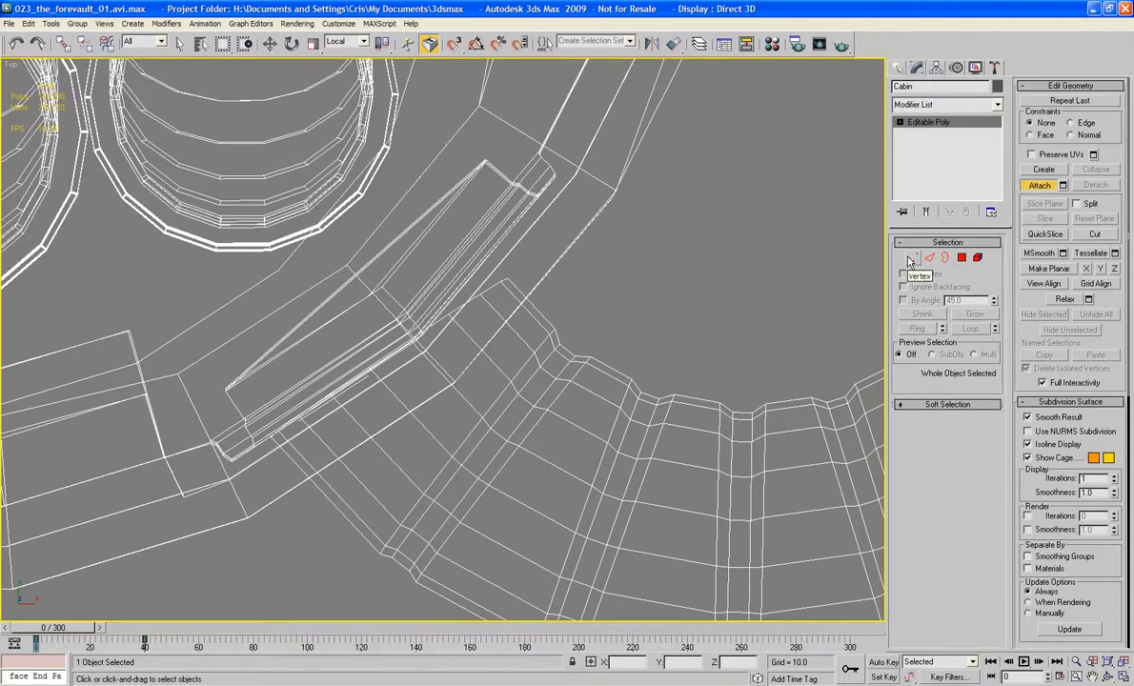
{"action": "left_click", "coordinate": [944, 258]}
{"action": "key", "text": "w"}
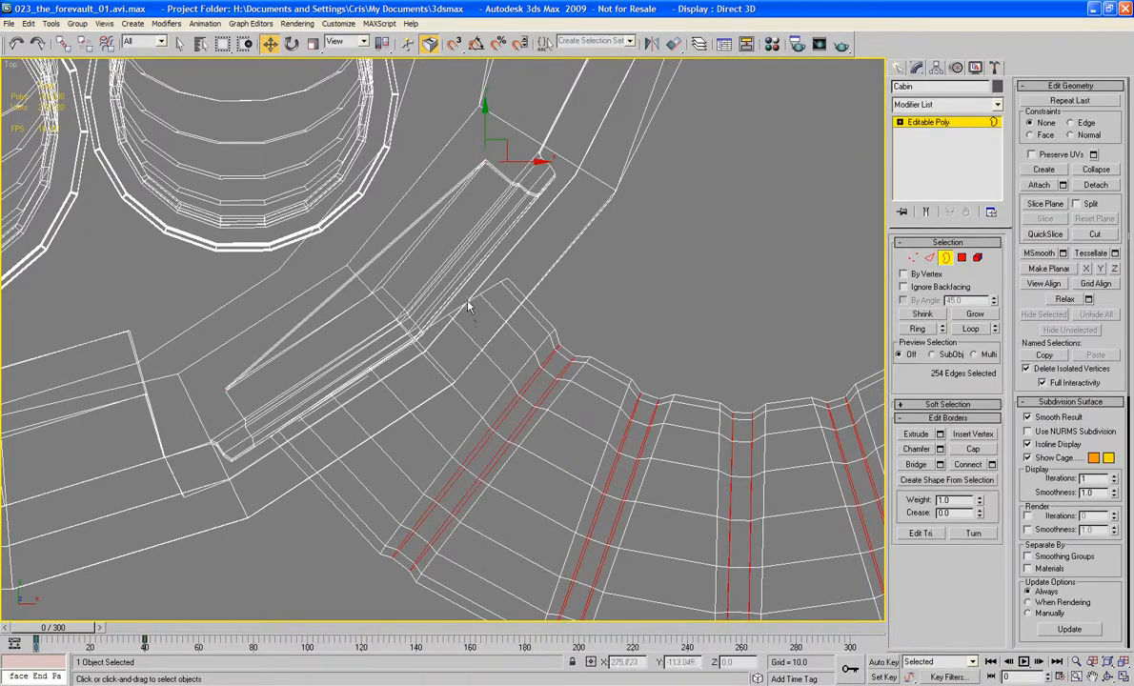
Step: Delete the single Cabin polygon that lies across the bent pipe's end beside the panel opening
{"action": "left_click", "coordinate": [961, 258]}
{"action": "left_click", "coordinate": [438, 350]}
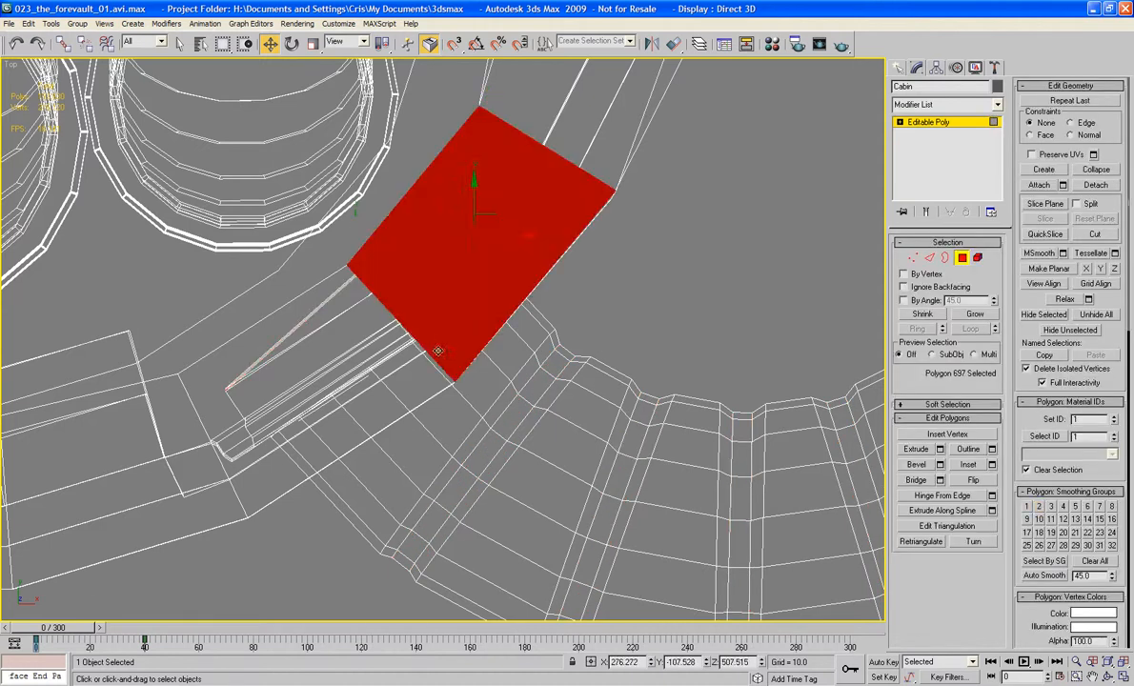
{"action": "left_click", "coordinate": [483, 391]}
{"action": "key", "text": "z"}
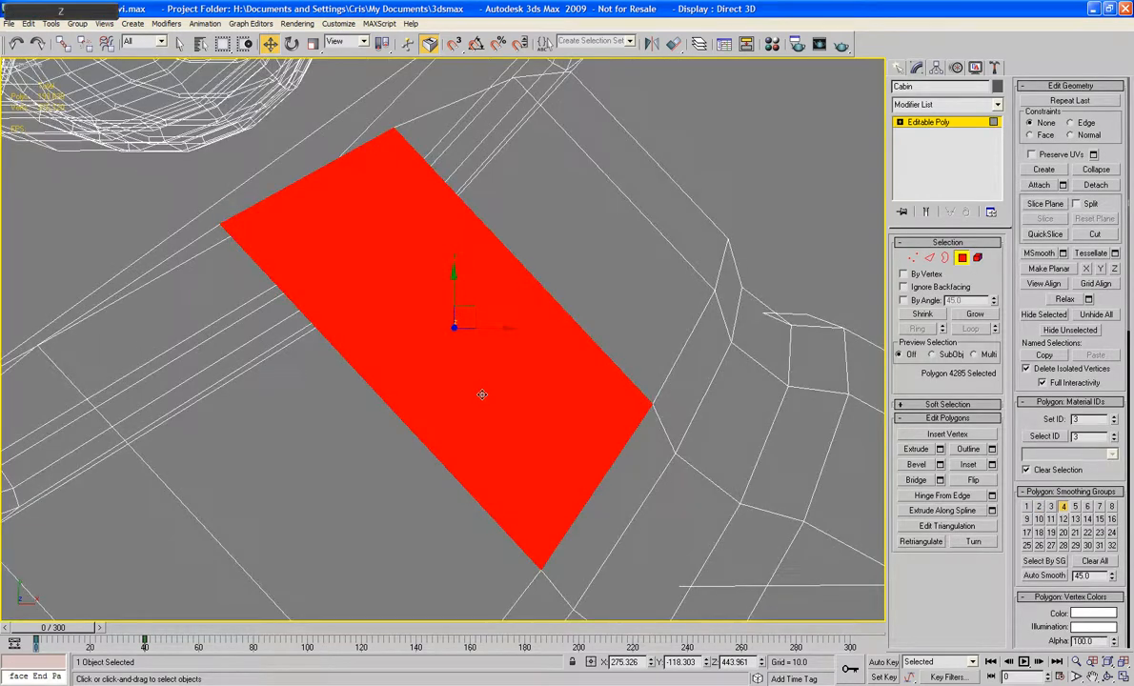
{"action": "middle_click_drag", "start_coordinate": [482, 394], "coordinate": [552, 309], "text": "alt"}
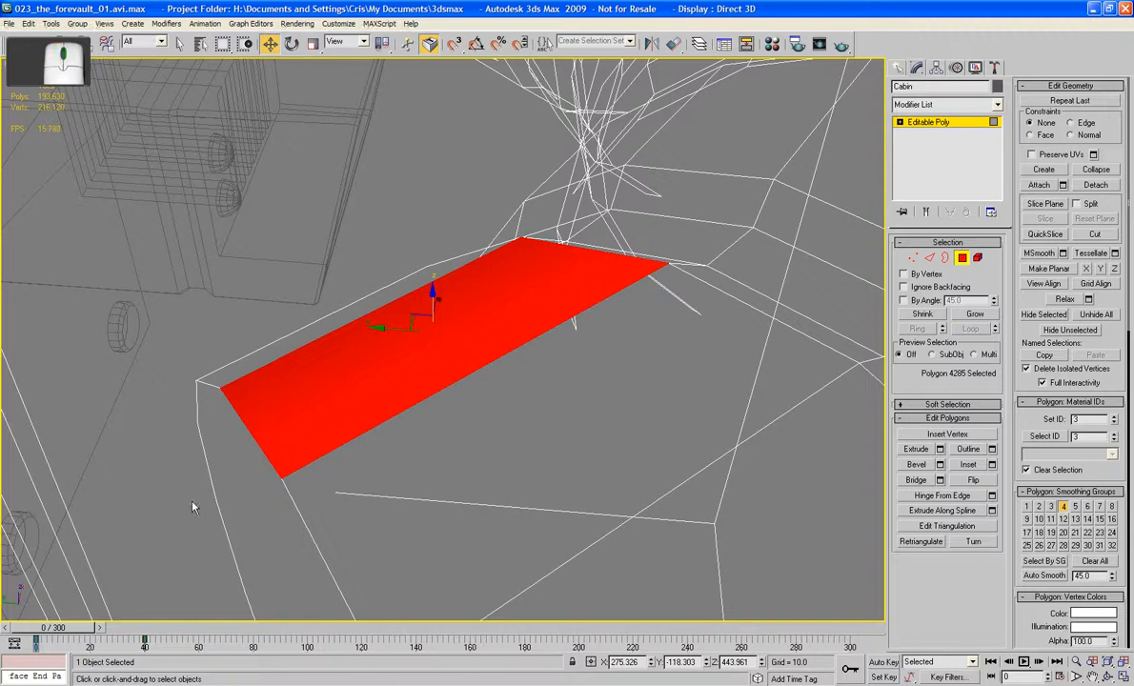
{"action": "left_click", "coordinate": [239, 493]}
{"action": "key", "text": "Delete"}
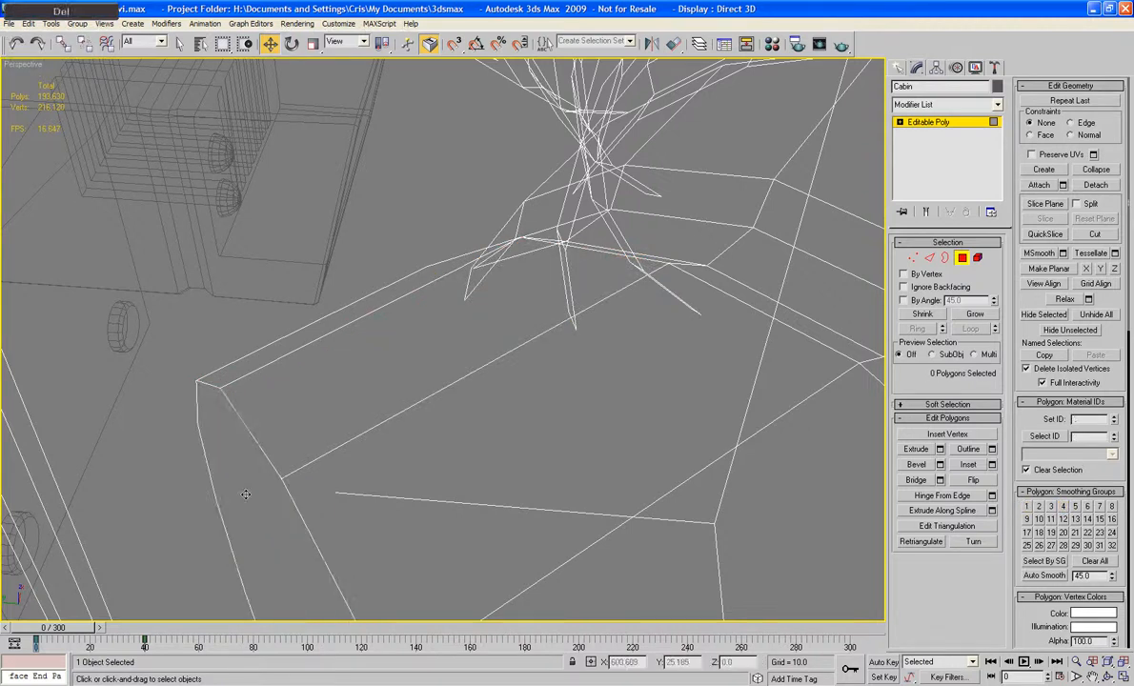
Step: In the top view, rotate the border of the bent pipe's open end and move it inward to the back of the panel opening
{"action": "key", "text": "t"}
{"action": "key", "text": "z"}
{"action": "middle_click_drag", "start_coordinate": [395, 458], "coordinate": [343, 331]}
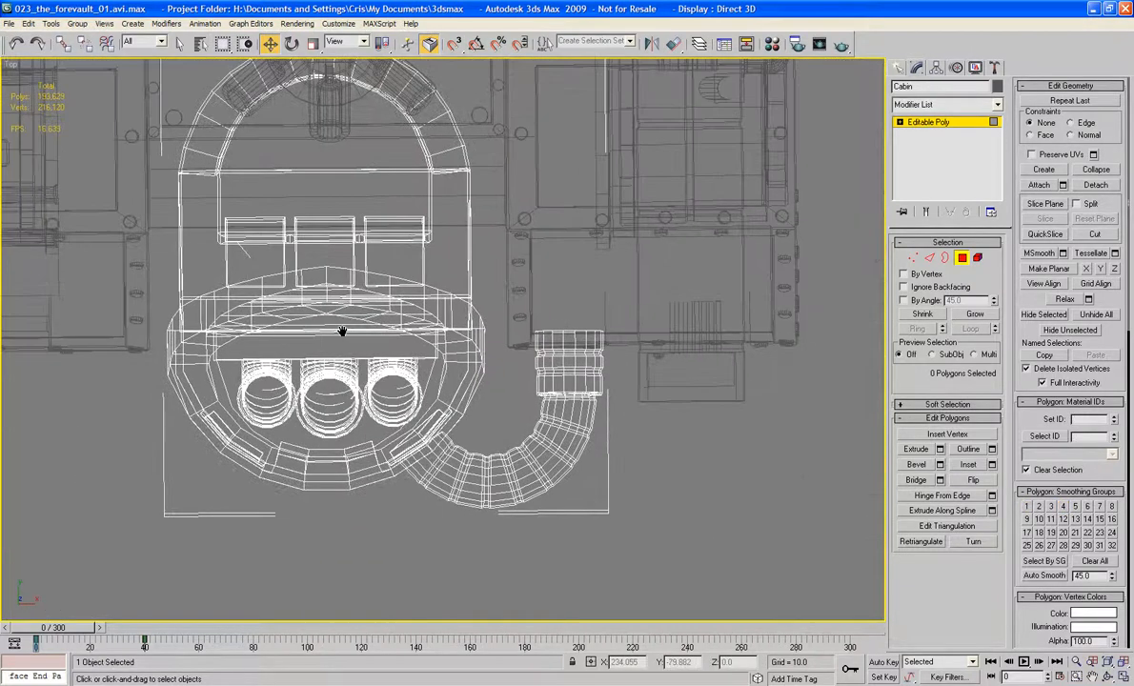
{"action": "middle_click_drag", "start_coordinate": [439, 390], "coordinate": [462, 327]}
{"action": "scroll", "coordinate": [432, 295], "scroll_direction": "up", "scroll_amount": 3}
{"action": "scroll", "coordinate": [456, 267], "scroll_direction": "up", "scroll_amount": 4}
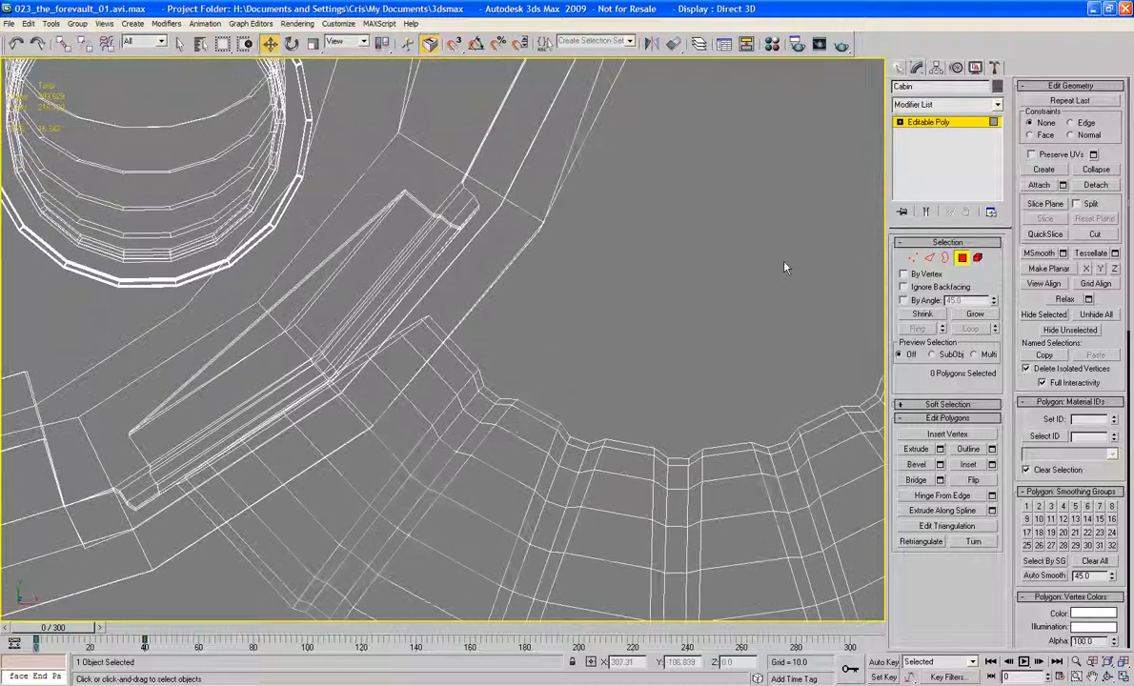
{"action": "left_click", "coordinate": [941, 259]}
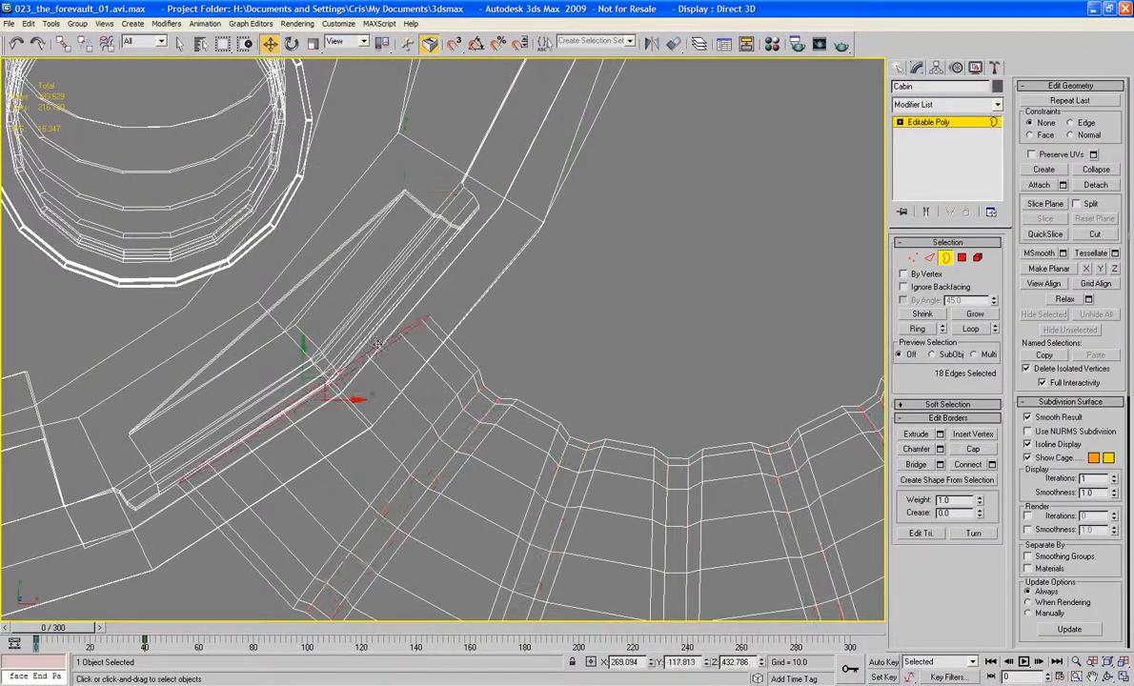
{"action": "key", "text": "e"}
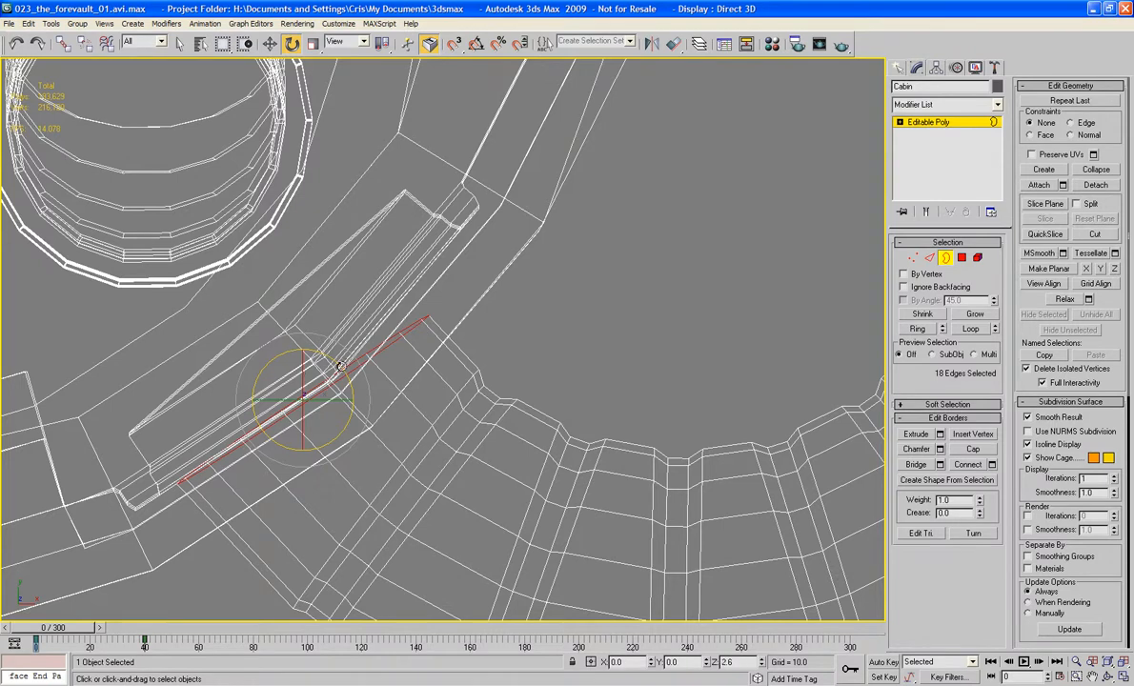
{"action": "left_click_drag", "start_coordinate": [340, 366], "coordinate": [272, 303]}
{"action": "key", "text": "w"}
{"action": "scroll", "coordinate": [347, 334], "scroll_direction": "up", "scroll_amount": 5}
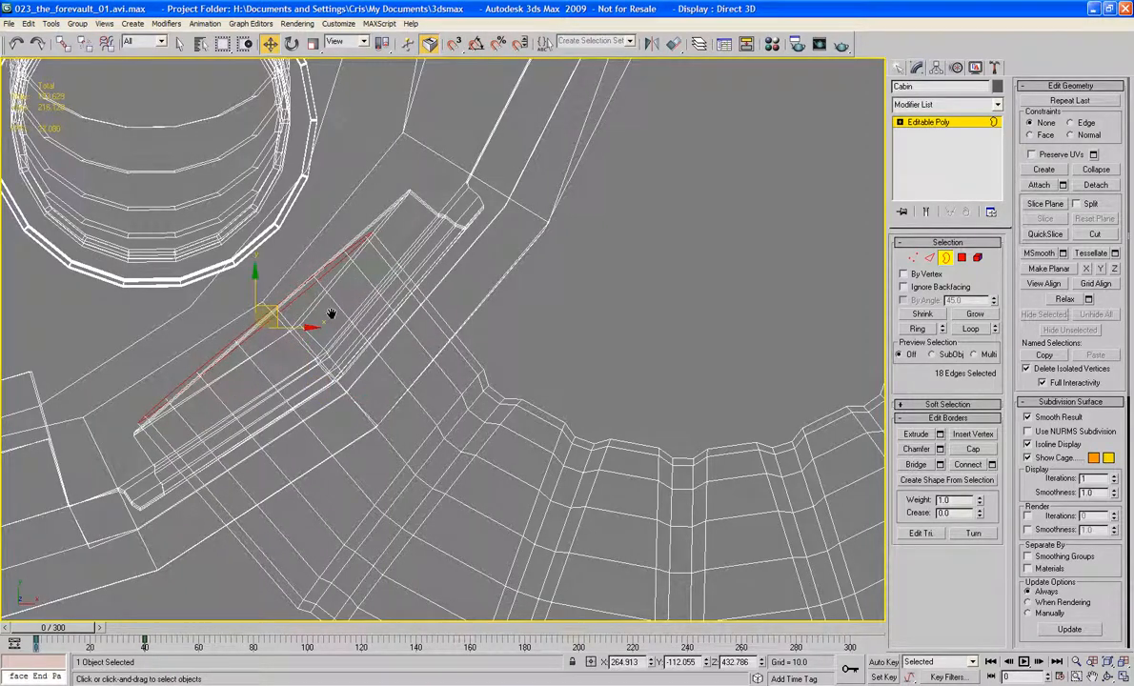
Step: Rotate the pipe's end border in the Local coordinate system until it lies flush with the opening's back face, and leave sub-object selection
{"action": "scroll", "coordinate": [350, 337], "scroll_direction": "up", "scroll_amount": 2}
{"action": "middle_click_drag", "start_coordinate": [309, 324], "coordinate": [478, 295]}
{"action": "scroll", "coordinate": [466, 286], "scroll_direction": "down", "scroll_amount": 2}
{"action": "scroll", "coordinate": [466, 286], "scroll_direction": "up", "scroll_amount": 2}
{"action": "scroll", "coordinate": [526, 347], "scroll_direction": "down", "scroll_amount": 4}
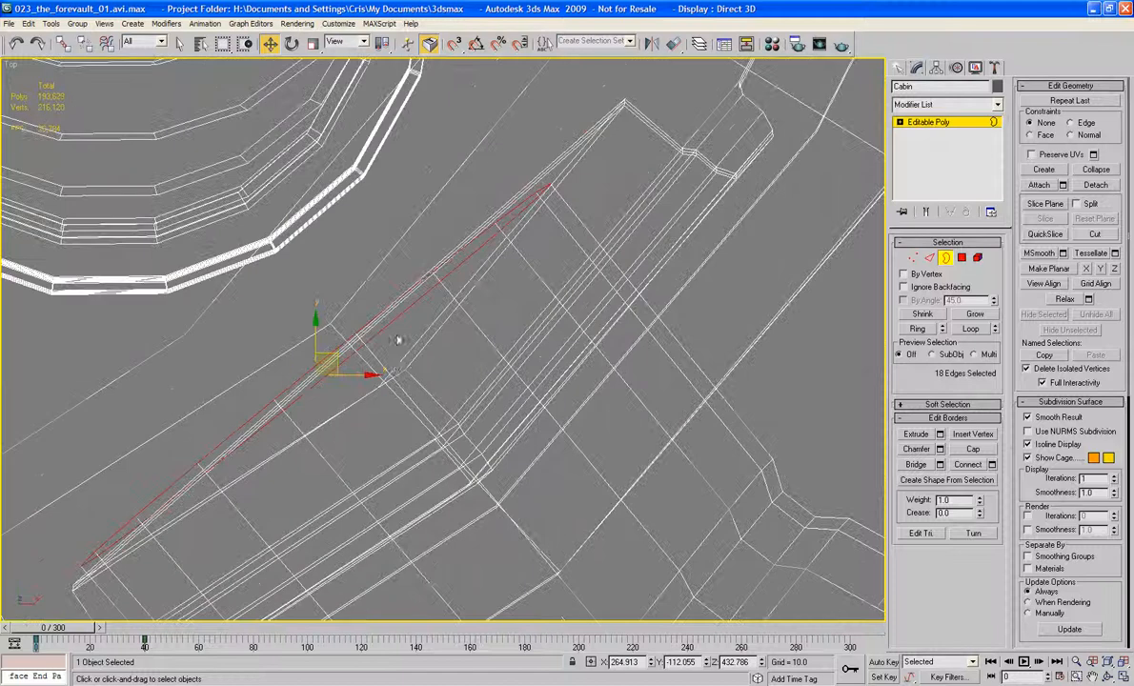
{"action": "key", "text": "e"}
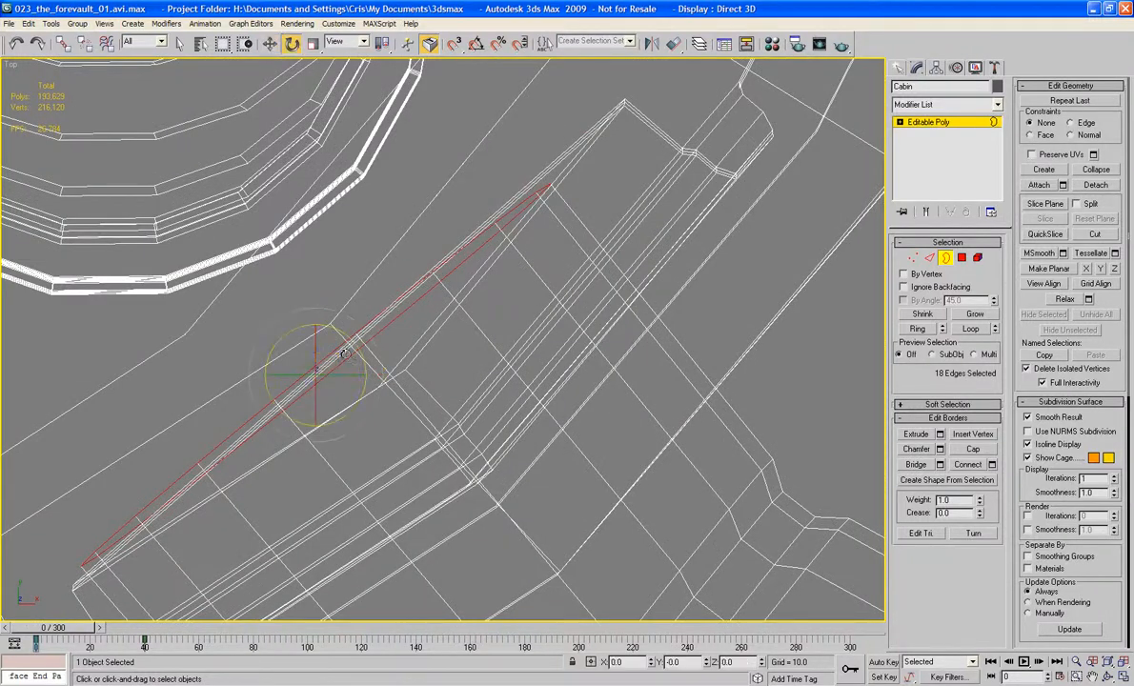
{"action": "left_click", "coordinate": [345, 41]}
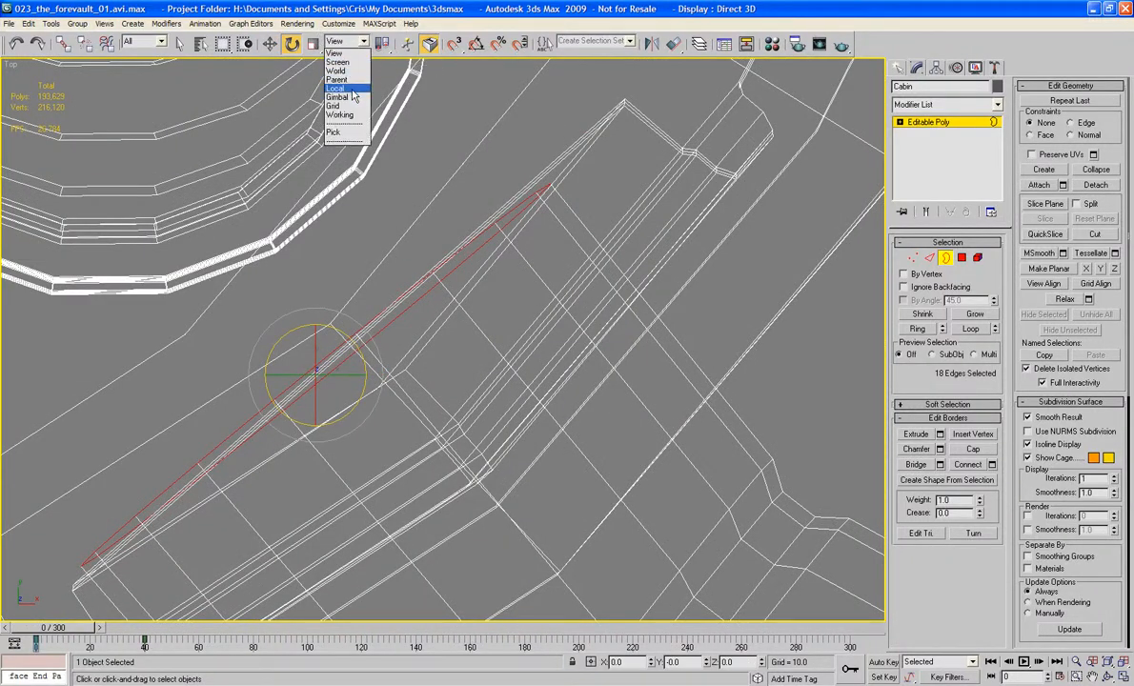
{"action": "left_click", "coordinate": [331, 92]}
{"action": "left_click_drag", "start_coordinate": [336, 326], "coordinate": [404, 310]}
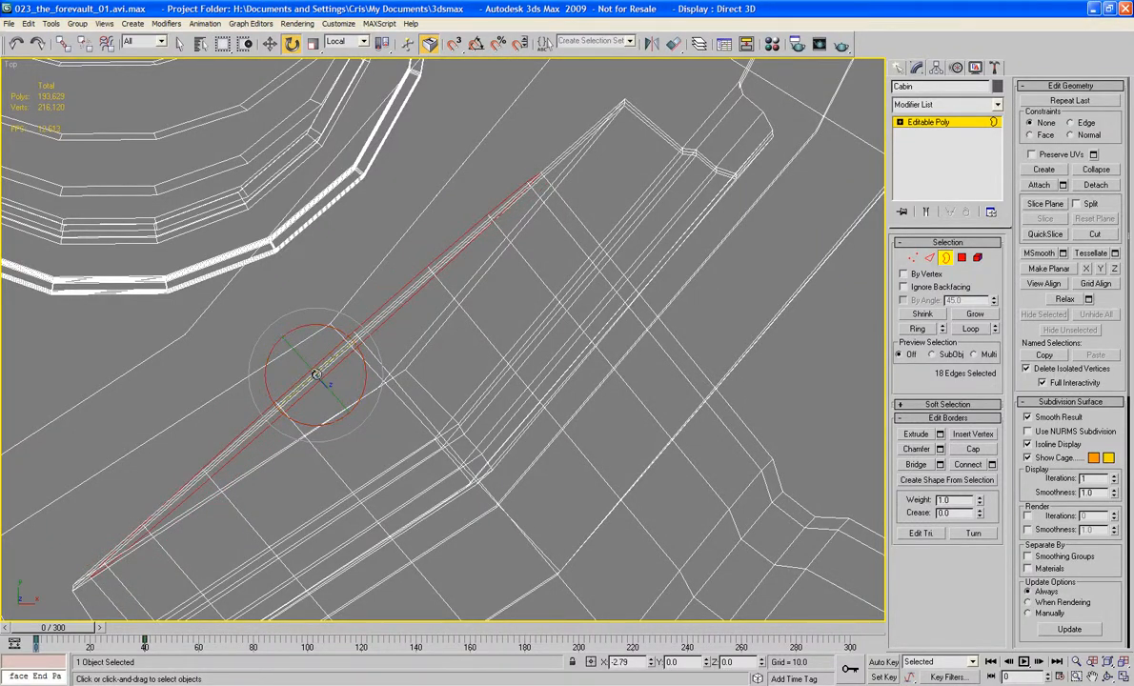
{"action": "left_click_drag", "start_coordinate": [315, 376], "coordinate": [320, 382]}
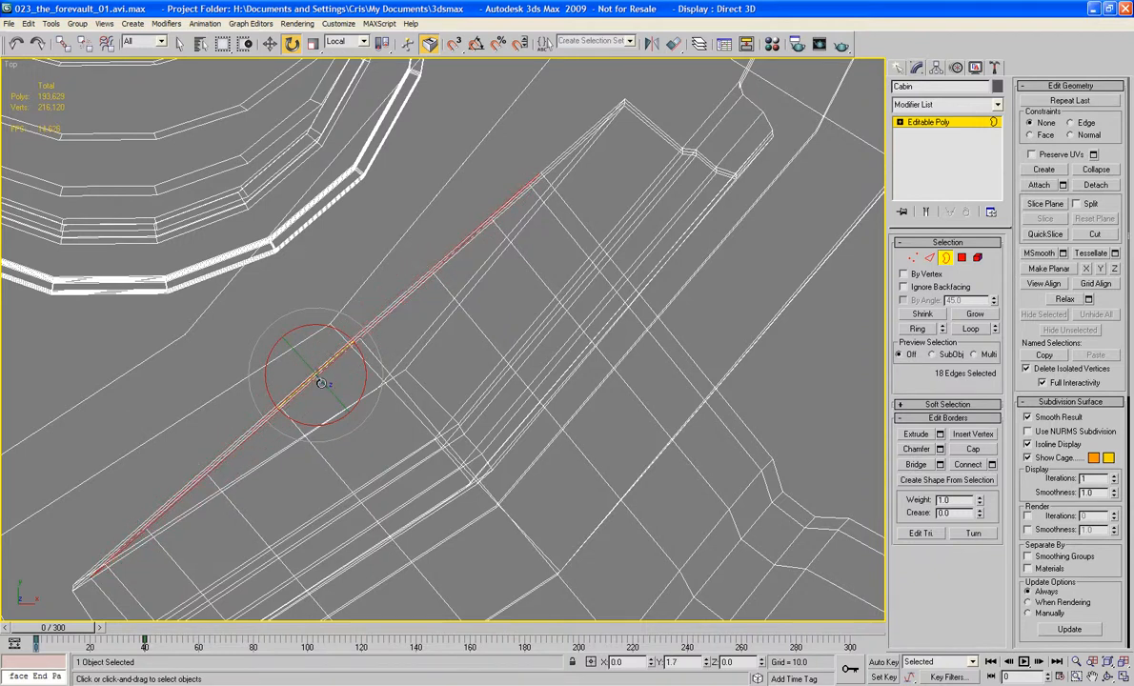
{"action": "left_click", "coordinate": [961, 257]}
{"action": "left_click", "coordinate": [940, 267]}
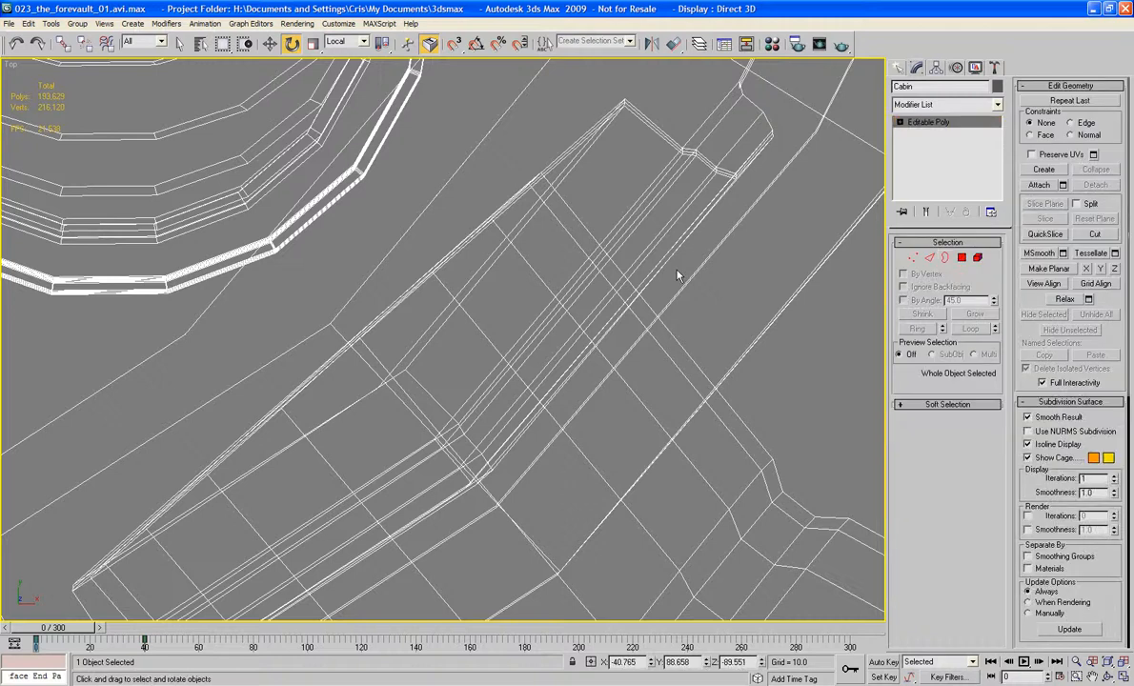
Step: Delete the two Cabin polygons that close the panel opening behind the bent pipe's end
{"action": "key", "text": "z"}
{"action": "mouse_move", "coordinate": [593, 334]}
{"action": "middle_mouse_down", "text": "alt"}
{"action": "mouse_move", "coordinate": [573, 236]}
{"action": "mouse_move", "coordinate": [581, 81]}
{"action": "mouse_move", "coordinate": [535, 225]}
{"action": "mouse_move", "coordinate": [530, 211]}
{"action": "mouse_move", "coordinate": [513, 224]}
{"action": "middle_mouse_up", "text": "alt"}
{"action": "scroll", "coordinate": [531, 211], "scroll_direction": "up", "scroll_amount": 3}
{"action": "scroll", "coordinate": [531, 211], "scroll_direction": "up", "scroll_amount": 3}
{"action": "middle_click_drag", "start_coordinate": [373, 243], "coordinate": [700, 269], "text": "alt"}
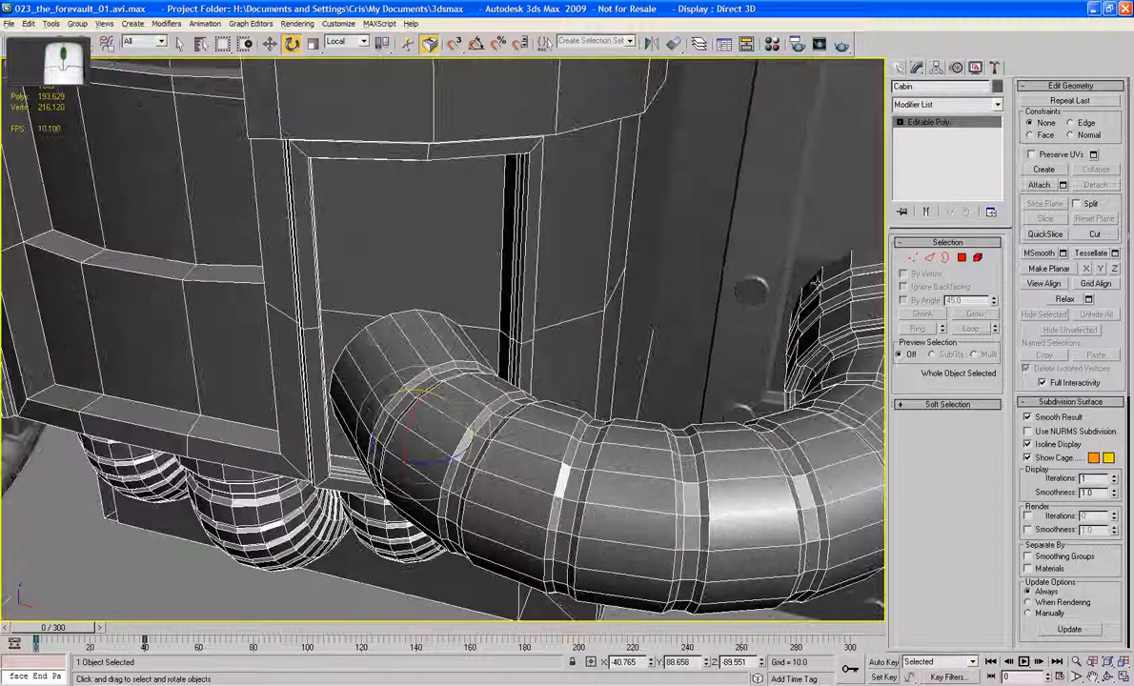
{"action": "key", "text": "4"}
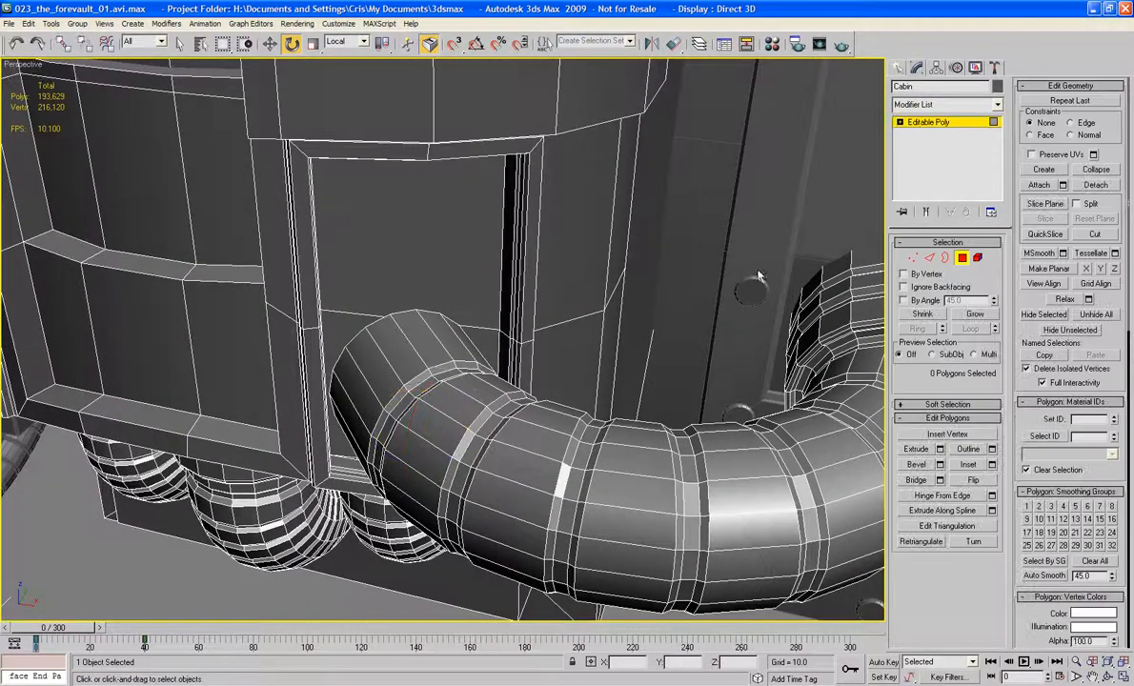
{"action": "left_click", "coordinate": [445, 247]}
{"action": "left_click", "coordinate": [483, 336], "text": "ctrl"}
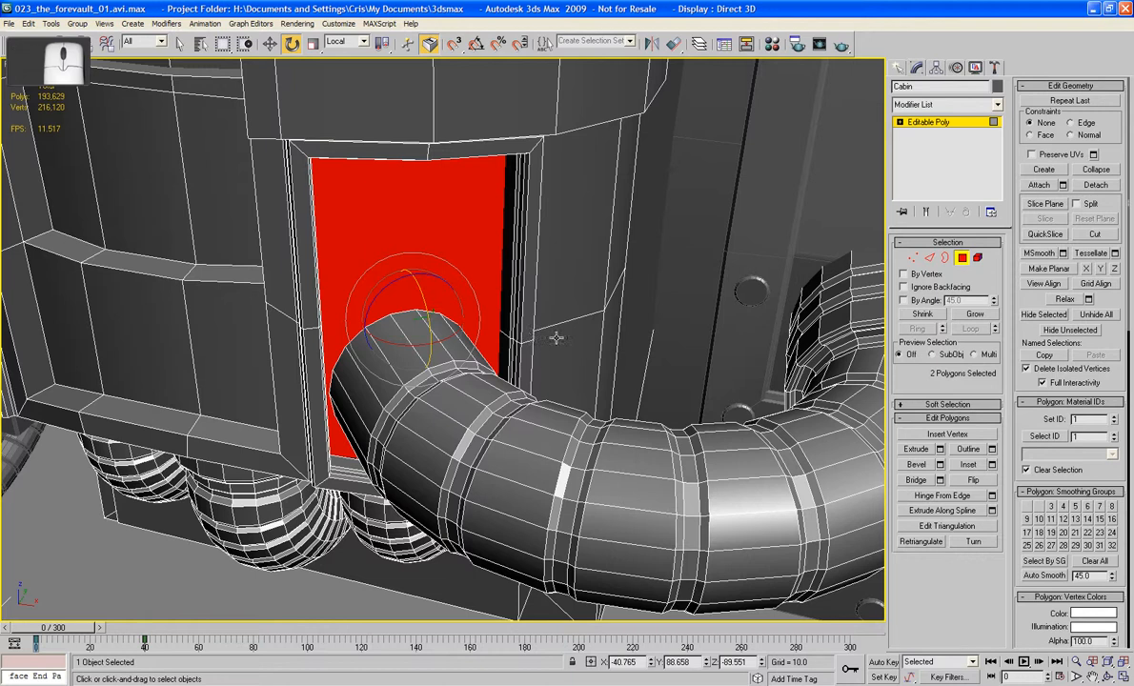
{"action": "key", "text": "Delete"}
{"action": "left_click", "coordinate": [961, 257]}
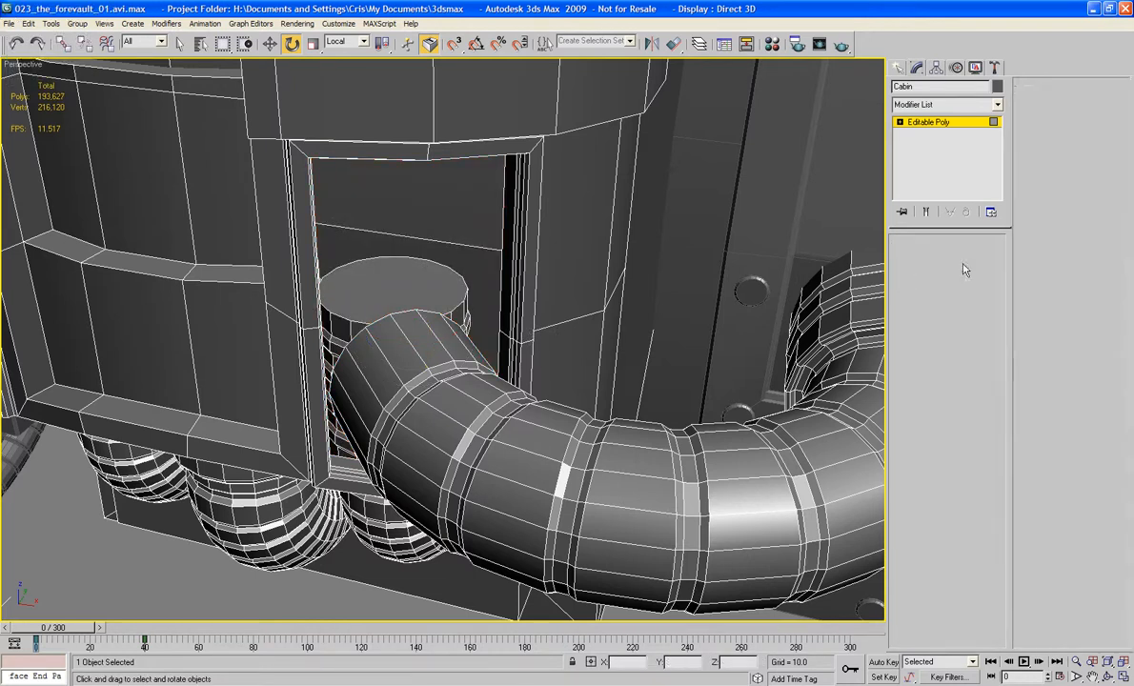
Step: Delete the four inner polygons of the matching framed panel on the opposite side of the Cabin
{"action": "middle_click_drag", "start_coordinate": [567, 314], "coordinate": [644, 321], "text": "alt"}
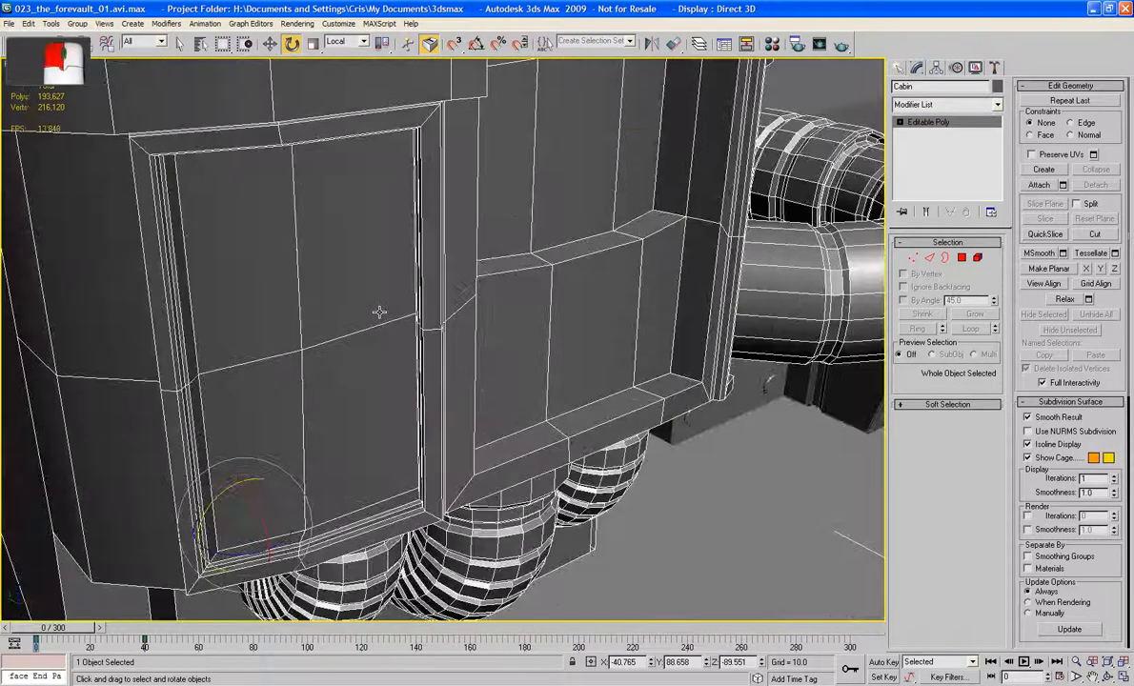
{"action": "left_click", "coordinate": [404, 307]}
{"action": "left_click", "coordinate": [444, 329]}
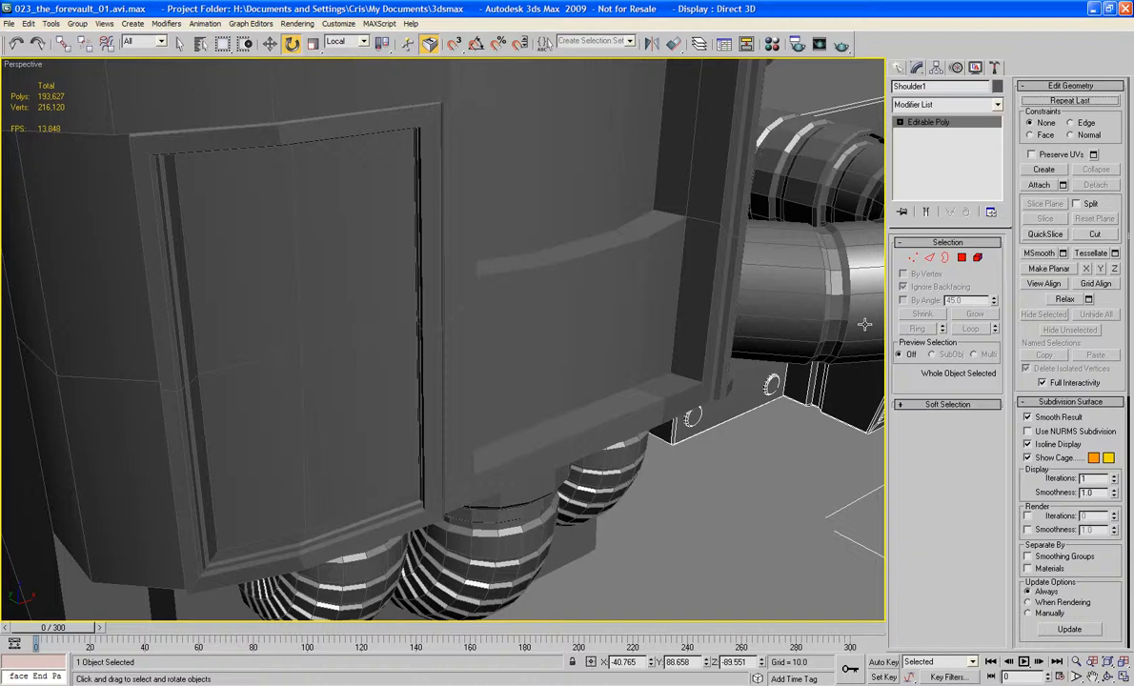
{"action": "left_click", "coordinate": [675, 319]}
{"action": "left_click", "coordinate": [675, 319]}
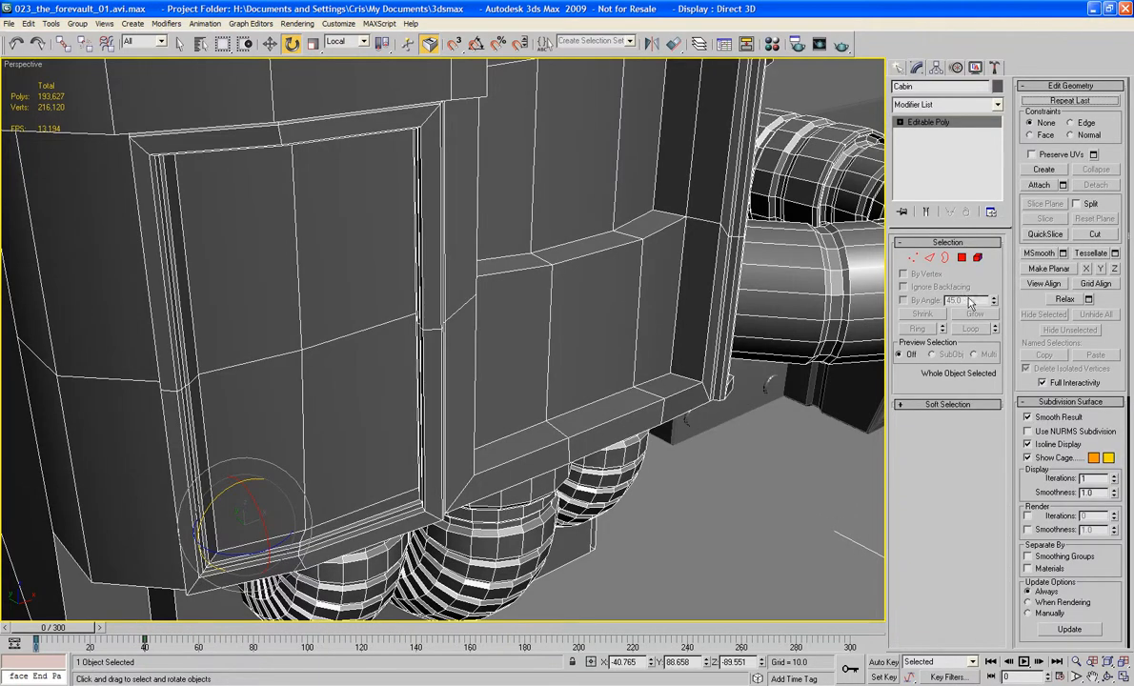
{"action": "left_click", "coordinate": [961, 258]}
{"action": "left_click", "coordinate": [356, 246]}
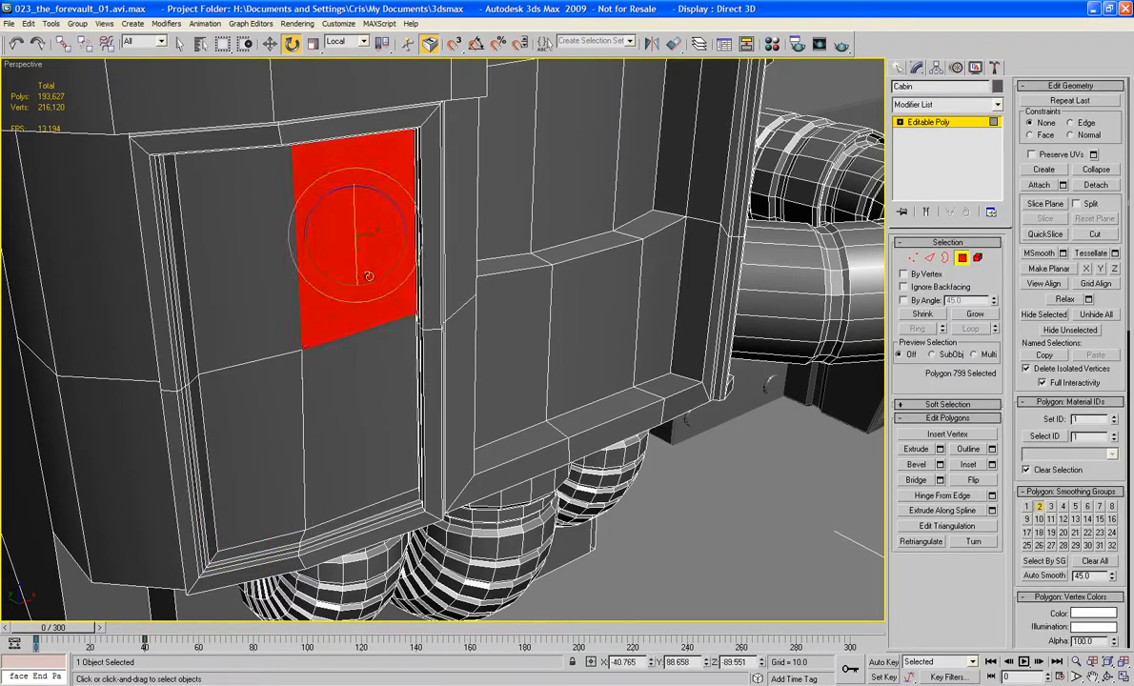
{"action": "left_click", "coordinate": [239, 277], "text": "ctrl"}
{"action": "left_click", "coordinate": [261, 420], "text": "ctrl"}
{"action": "left_click", "coordinate": [353, 417], "text": "ctrl"}
{"action": "key", "text": "Delete"}
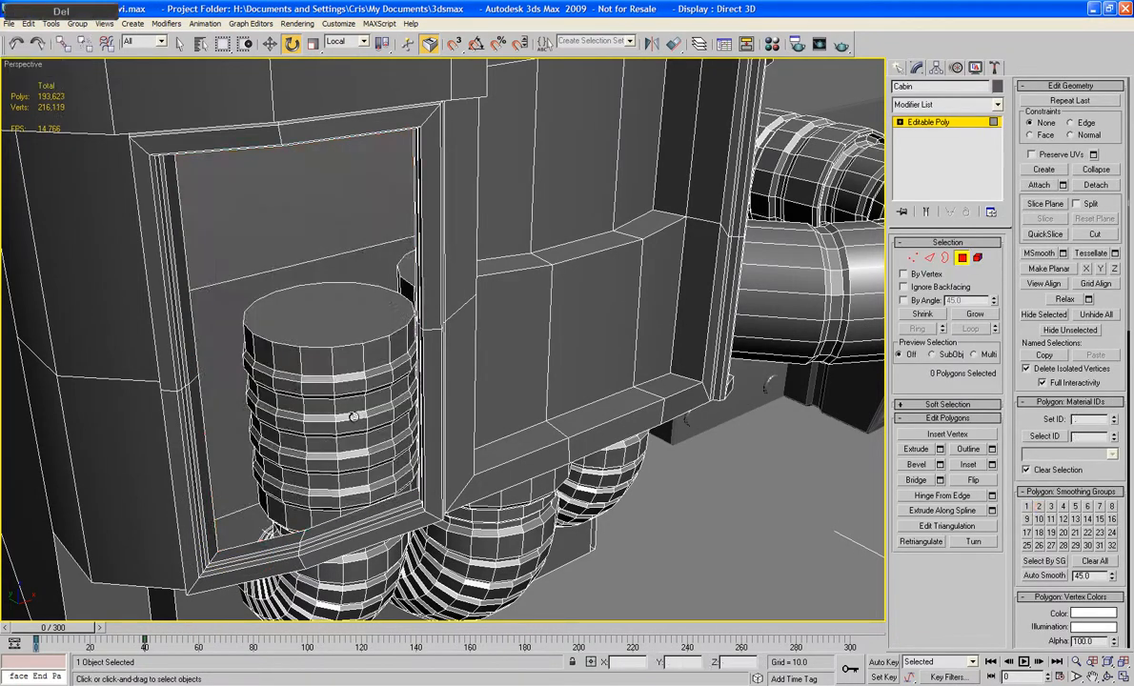
Step: Select the whole bent pipe as an element of the Cabin and set the reference coordinate system to View
{"action": "middle_click_drag", "start_coordinate": [535, 377], "coordinate": [614, 404], "text": "alt"}
{"action": "scroll", "coordinate": [550, 416], "scroll_direction": "down", "scroll_amount": 3}
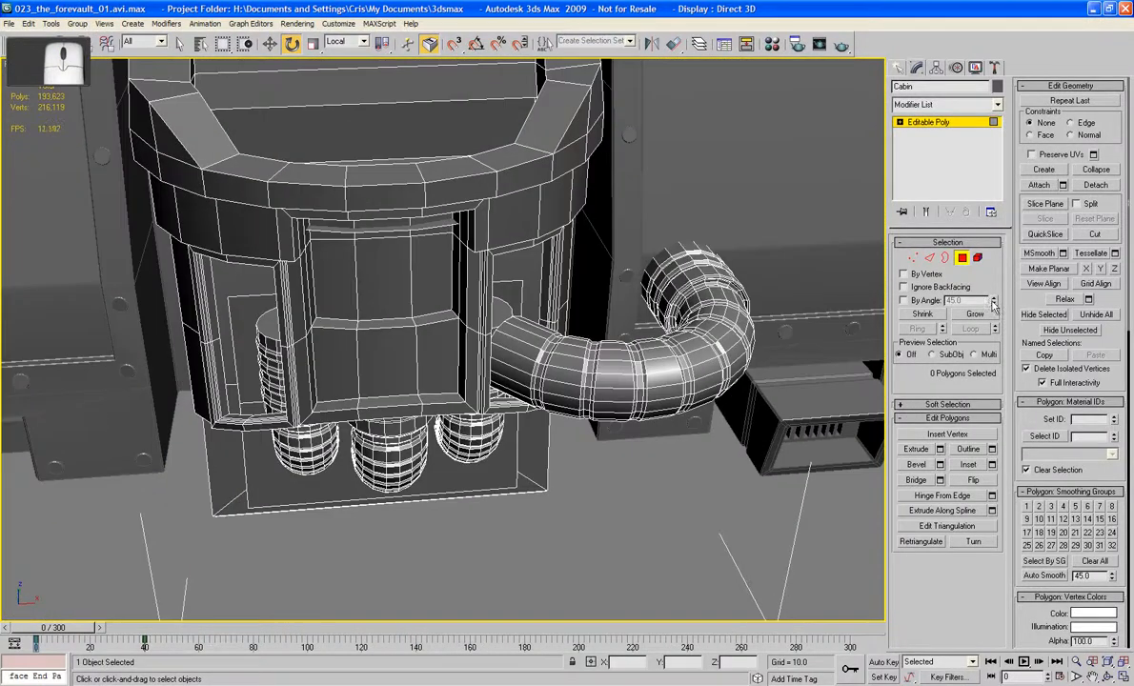
{"action": "left_click", "coordinate": [976, 257]}
{"action": "left_click", "coordinate": [630, 325]}
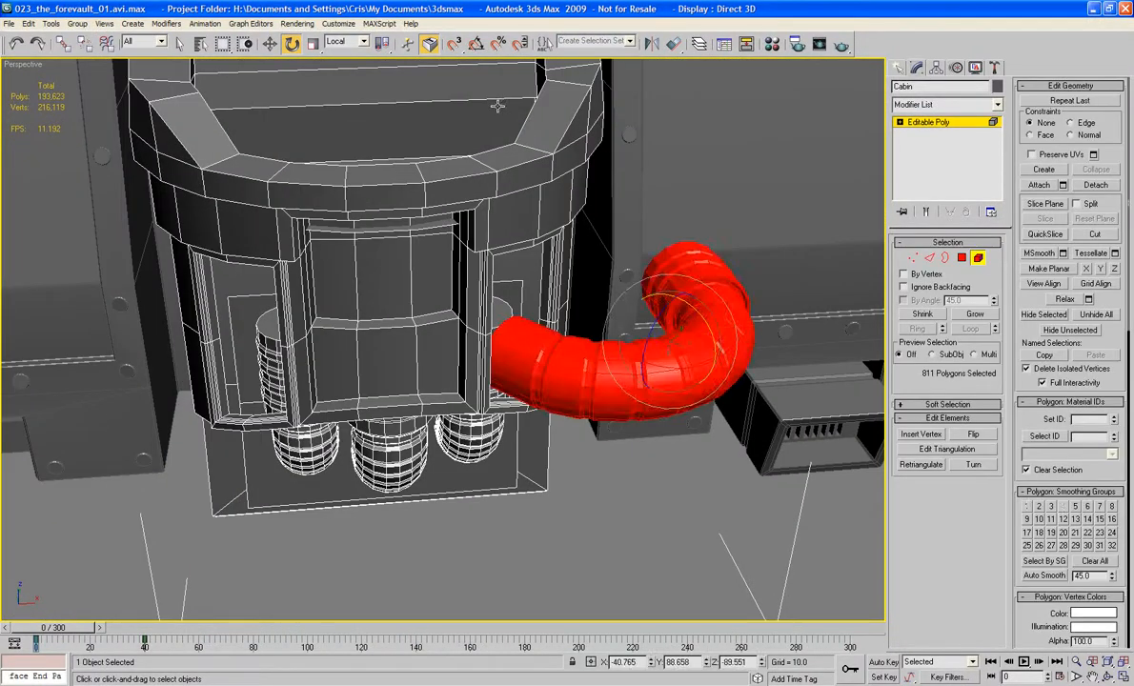
{"action": "left_click", "coordinate": [341, 42]}
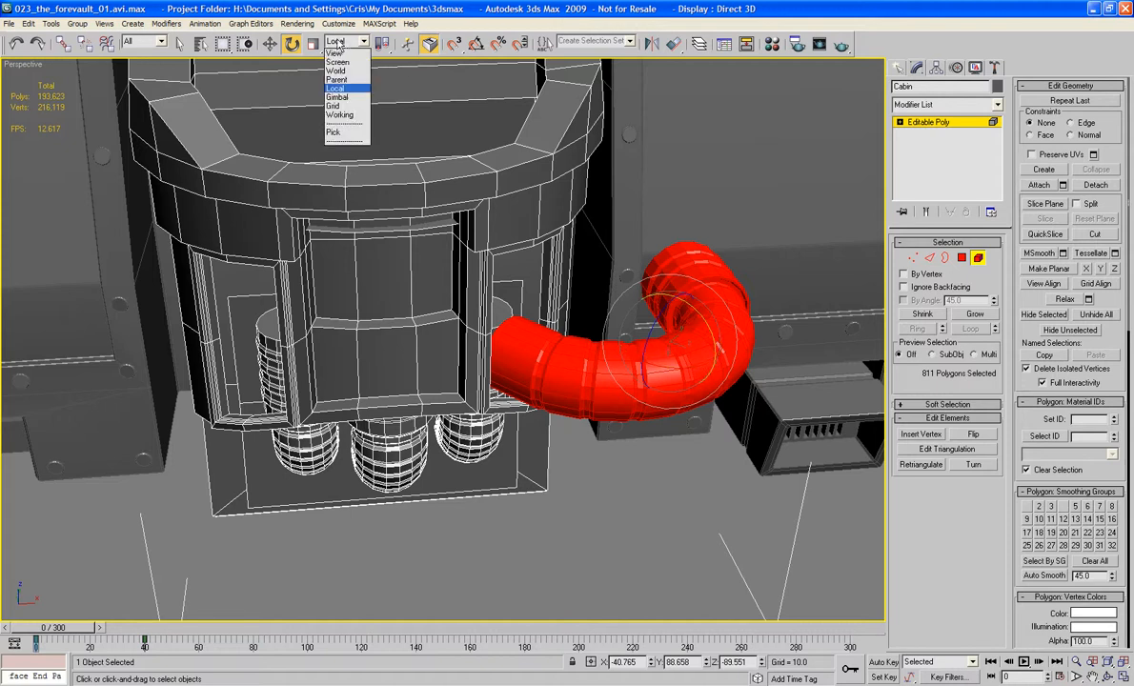
{"action": "left_click", "coordinate": [338, 54]}
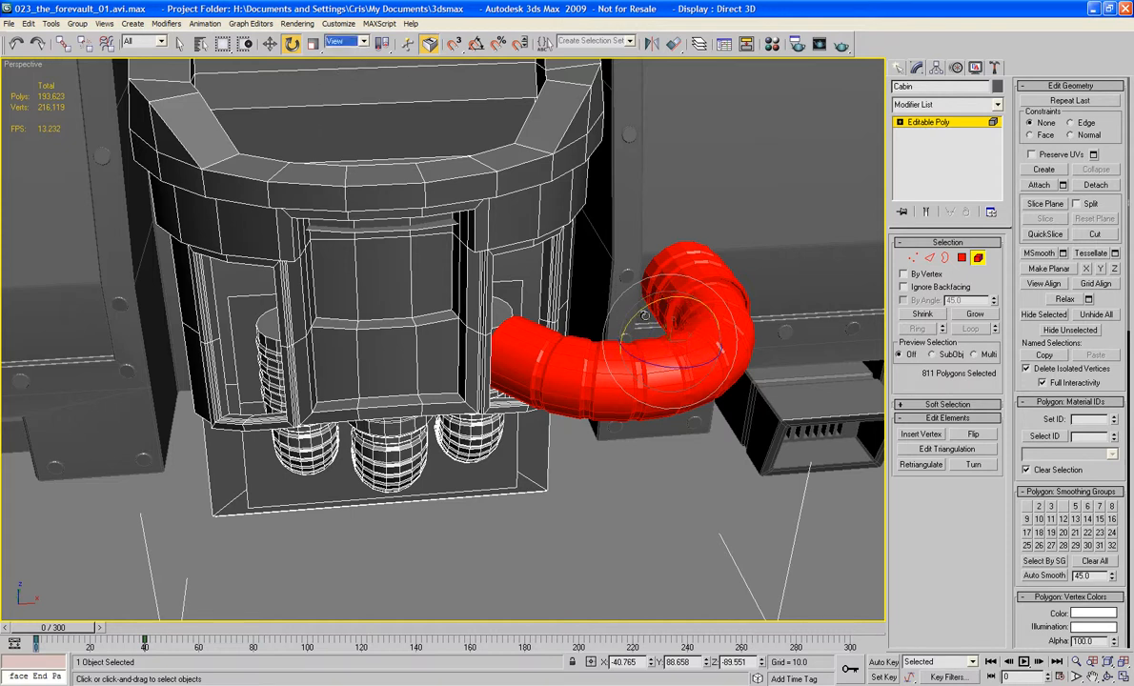
Step: Try cloning the bent pipe element with a freehand rotation of about -140 degrees, and undo the clone
{"action": "left_click_drag", "start_coordinate": [644, 311], "coordinate": [515, 455], "text": "shift"}
{"action": "key", "text": "Return"}
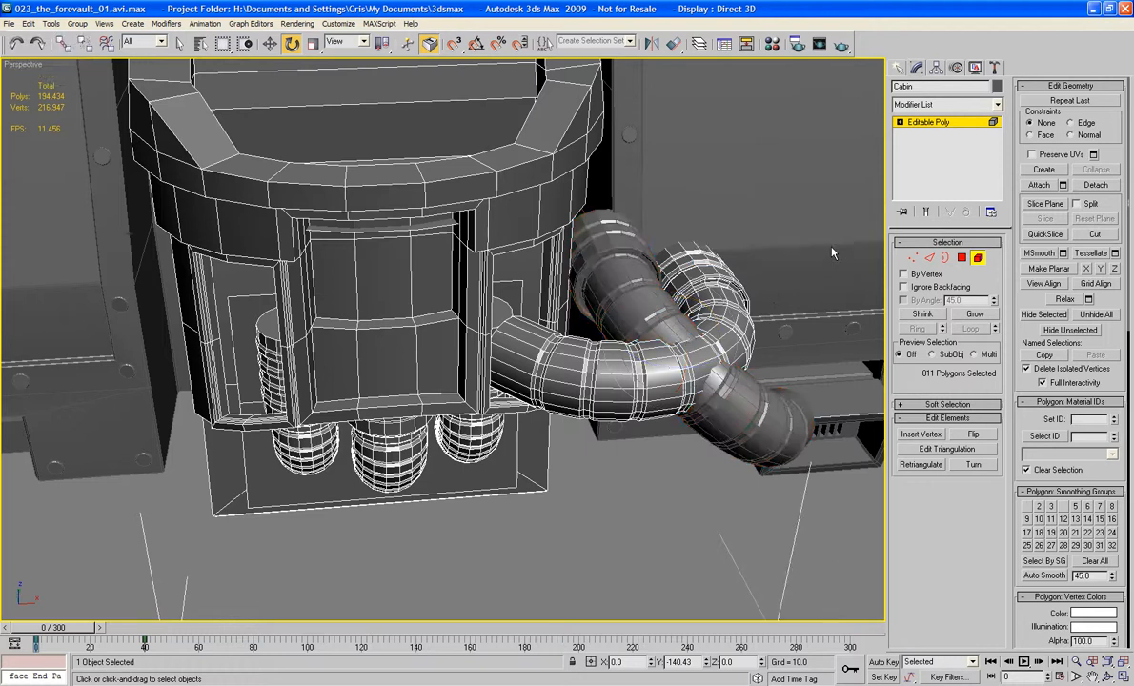
{"action": "key", "text": "ctrl+z"}
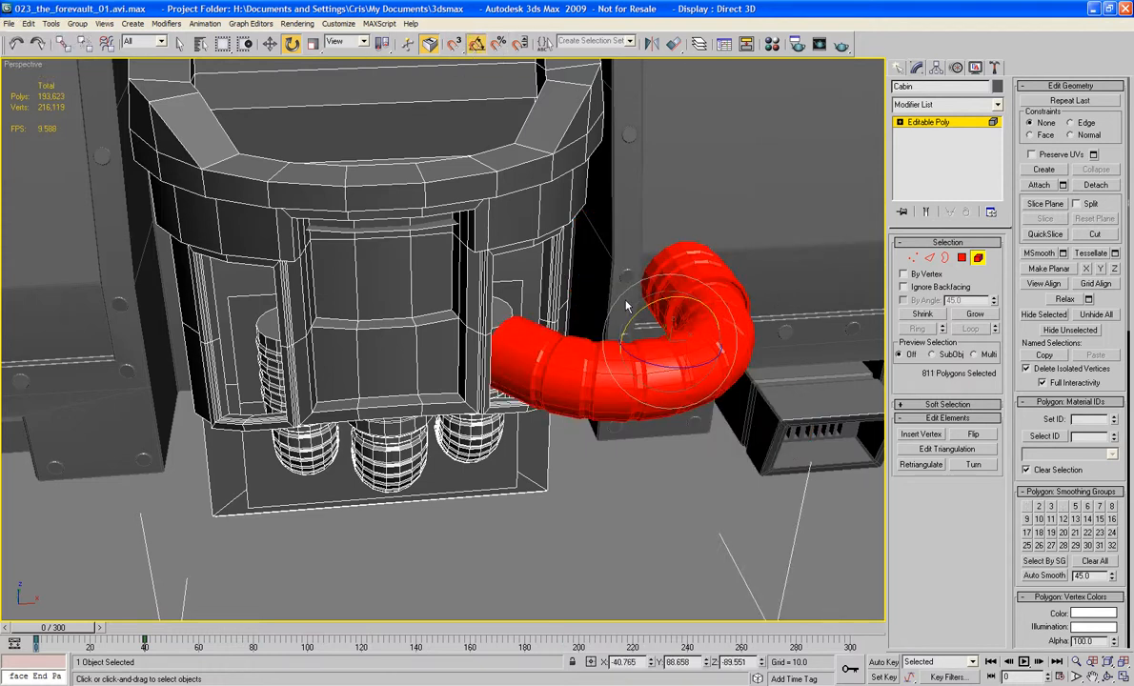
Step: Clone the bent pipe element to a separate object rotated -180 degrees about Y with angle snap, and attach the clone to the Cabin
{"action": "left_click_drag", "start_coordinate": [649, 308], "coordinate": [555, 415], "text": "shift"}
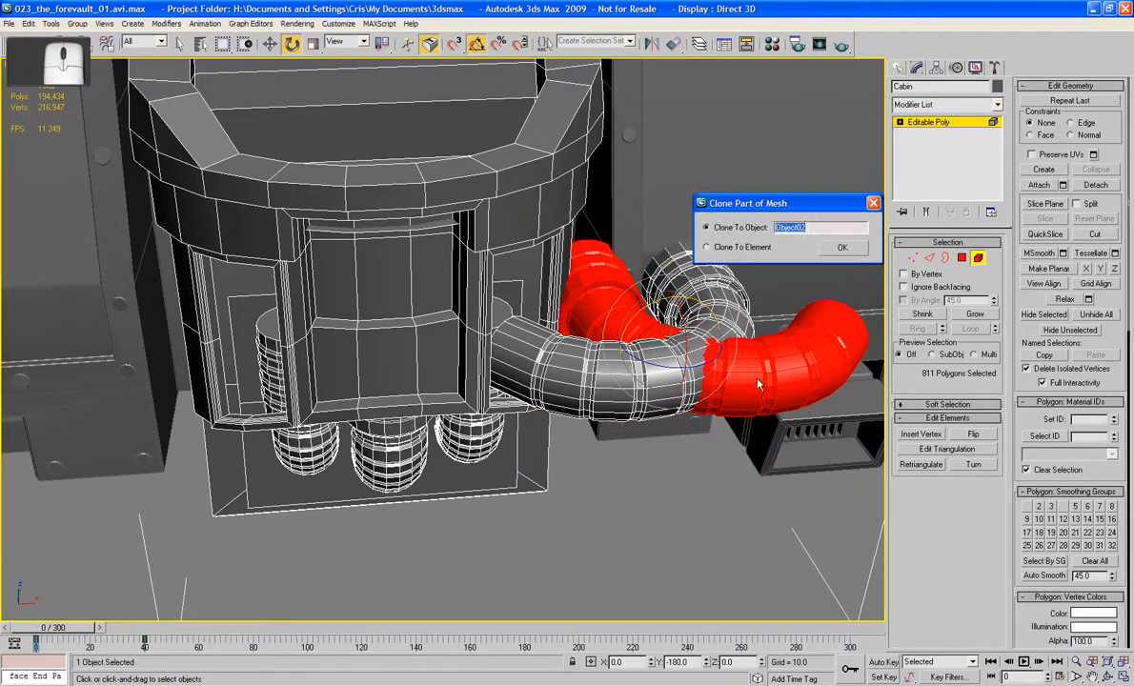
{"action": "left_click", "coordinate": [842, 248]}
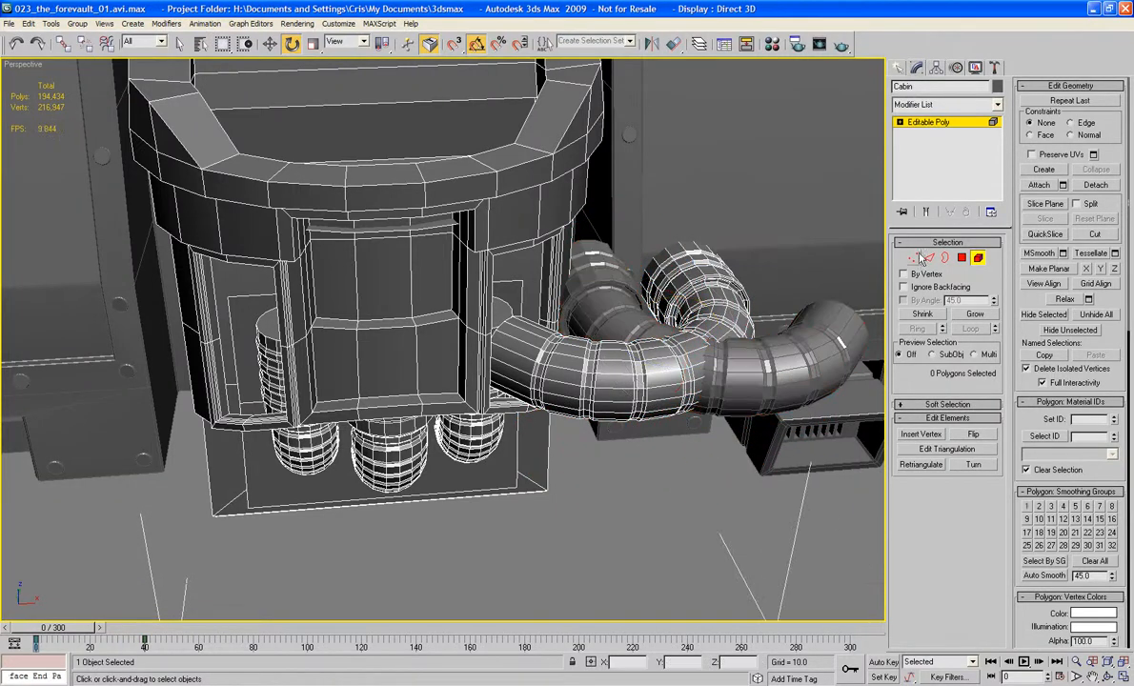
{"action": "left_click", "coordinate": [980, 262]}
{"action": "left_click", "coordinate": [979, 262]}
{"action": "left_click", "coordinate": [1040, 184]}
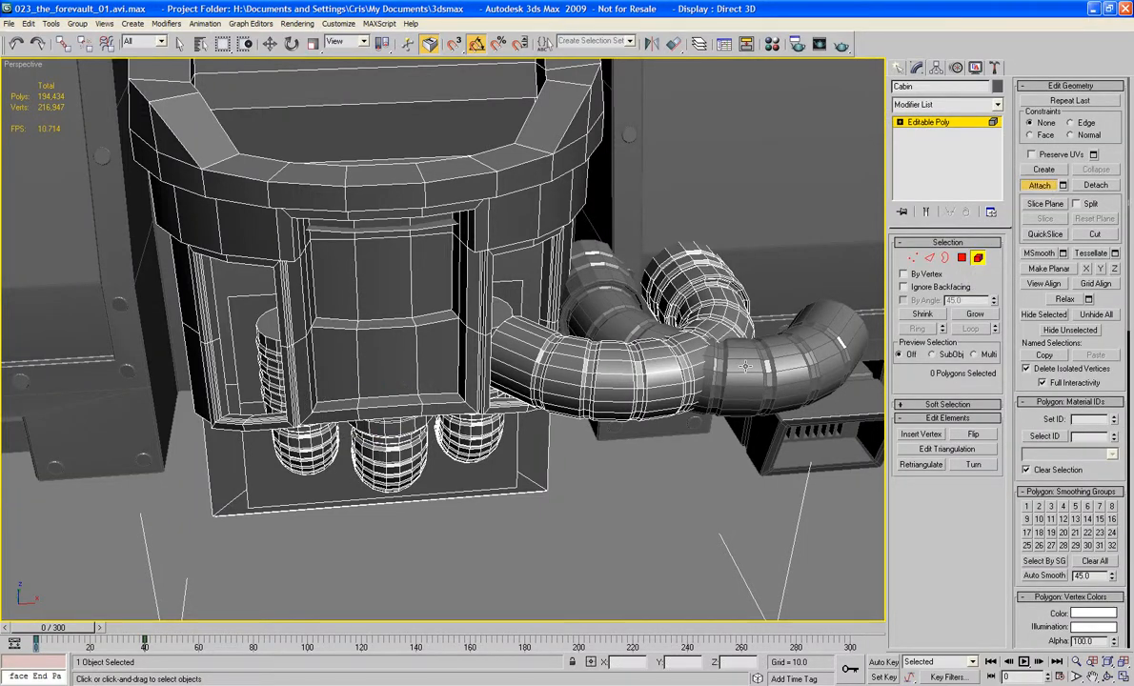
{"action": "left_click", "coordinate": [789, 338]}
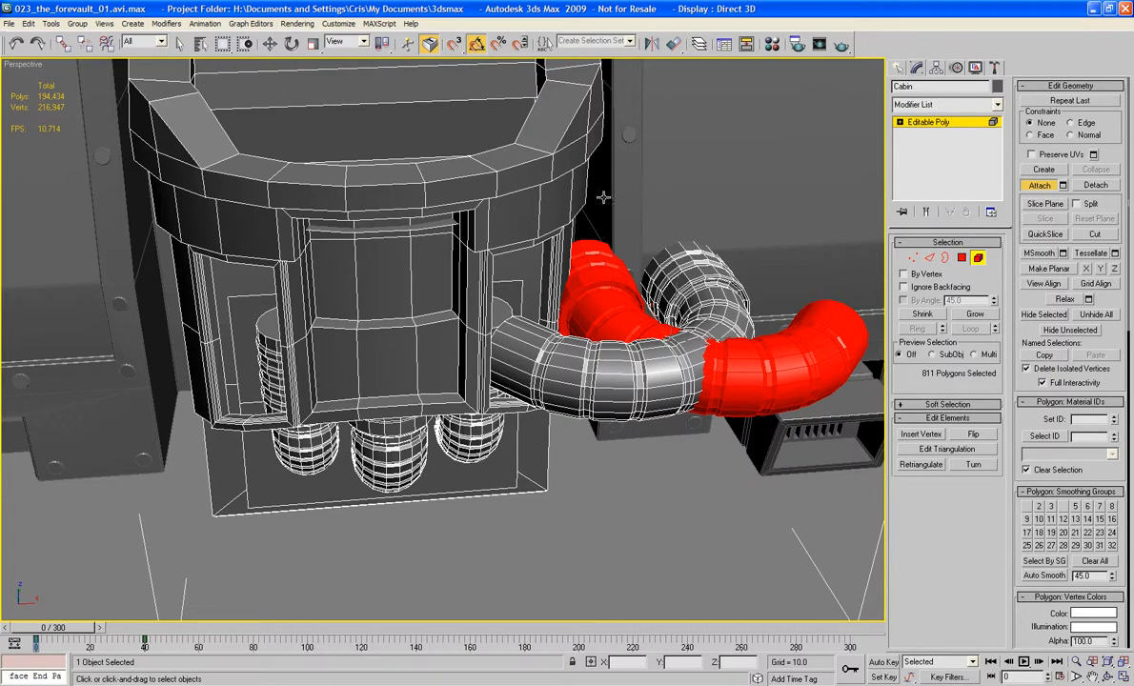
{"action": "left_click", "coordinate": [270, 43]}
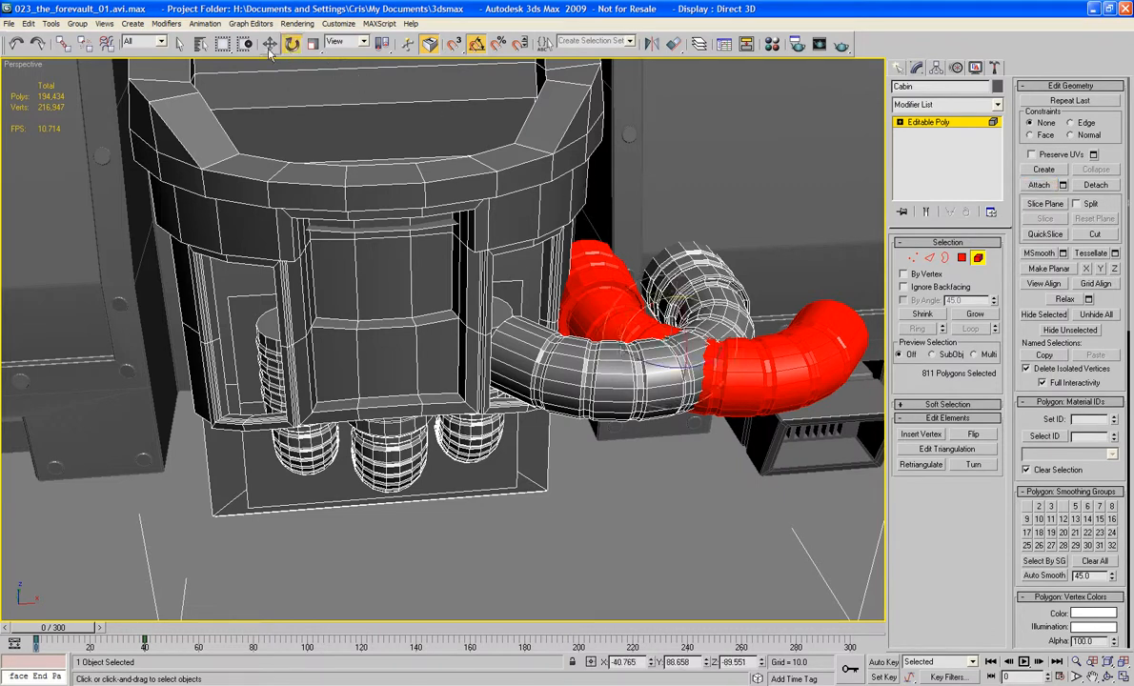
Step: Move the cloned pipe to the opposite side of the Cabin and align its end with the framed panel opening in the Top view
{"action": "left_click_drag", "start_coordinate": [692, 350], "coordinate": [123, 338]}
{"action": "key", "text": "t"}
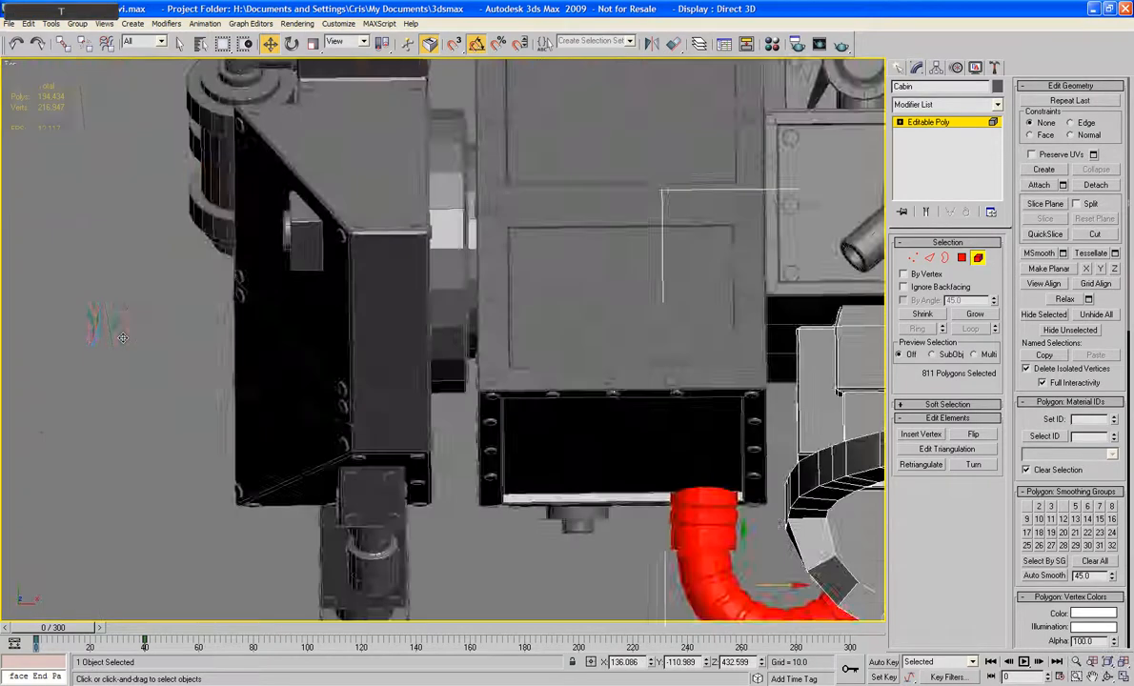
{"action": "key", "text": "z"}
{"action": "key", "text": "F3"}
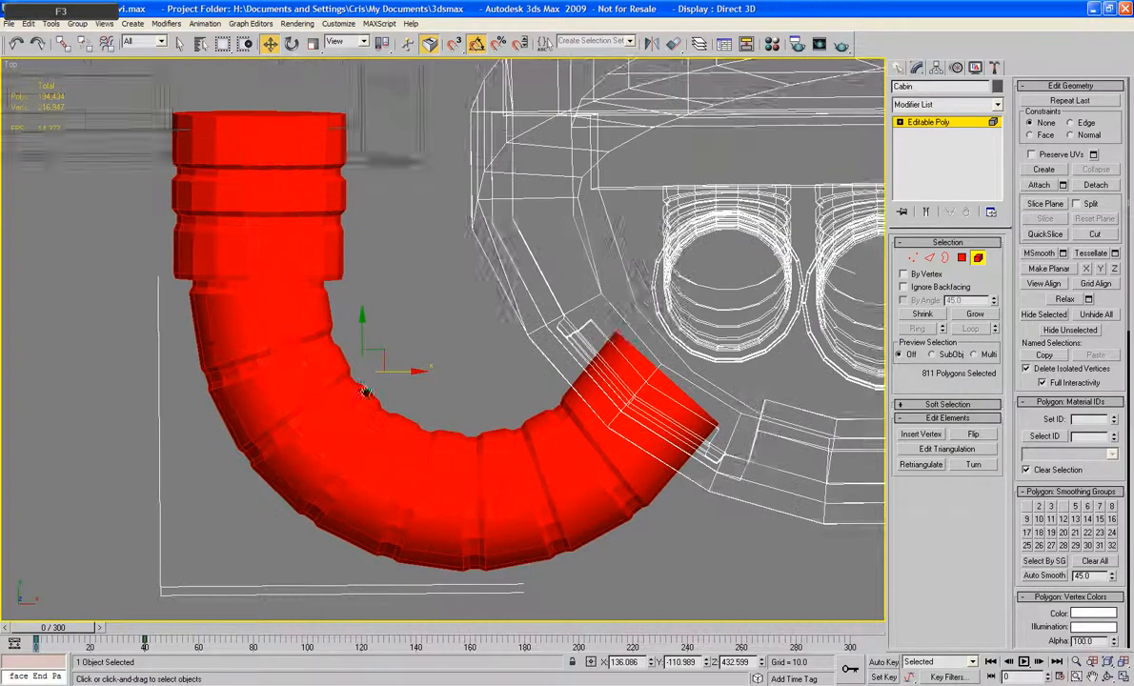
{"action": "middle_click_drag", "start_coordinate": [357, 394], "coordinate": [257, 369]}
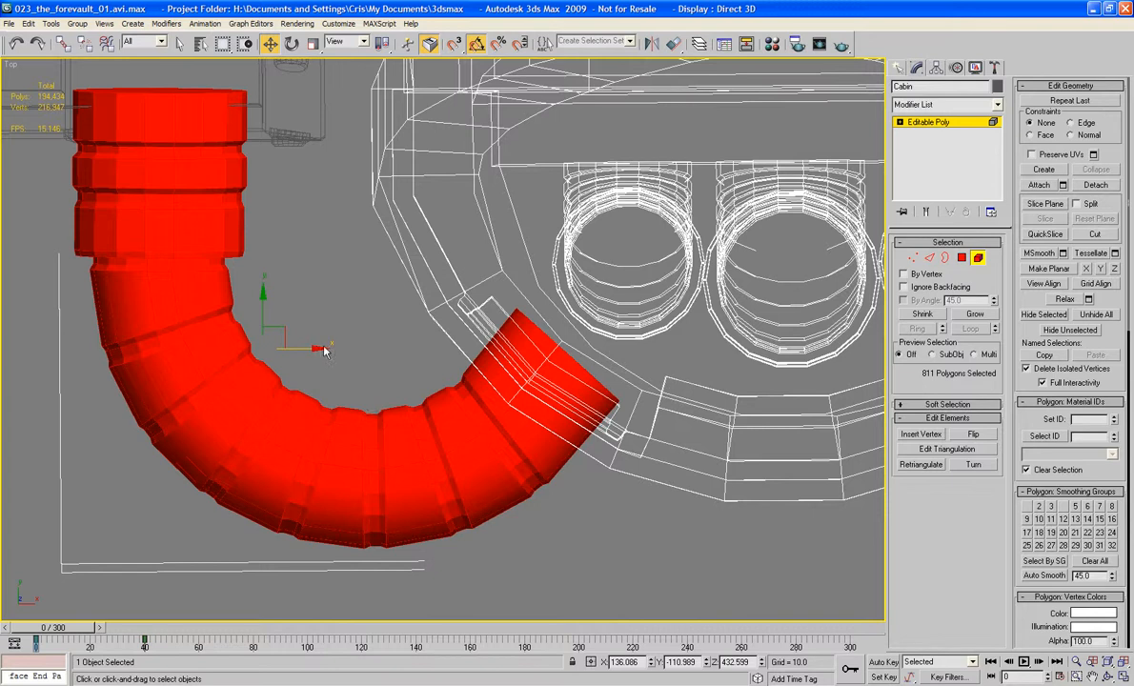
{"action": "left_click_drag", "start_coordinate": [321, 349], "coordinate": [338, 352]}
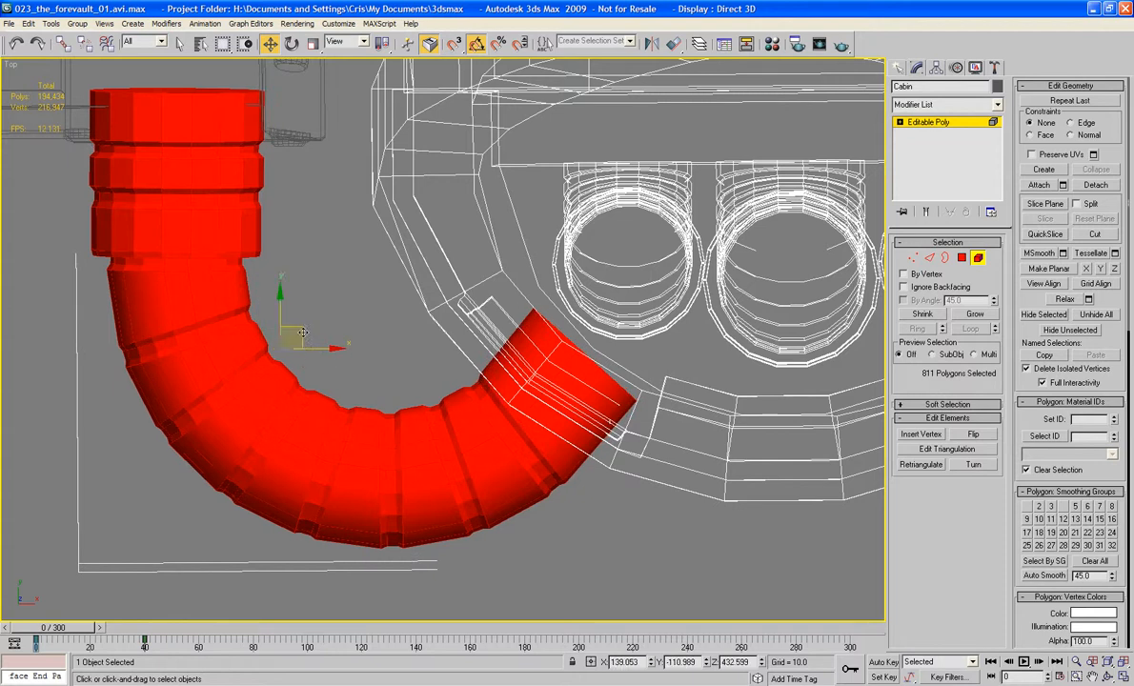
{"action": "left_click_drag", "start_coordinate": [302, 332], "coordinate": [302, 318]}
{"action": "middle_click_drag", "start_coordinate": [616, 333], "coordinate": [373, 345]}
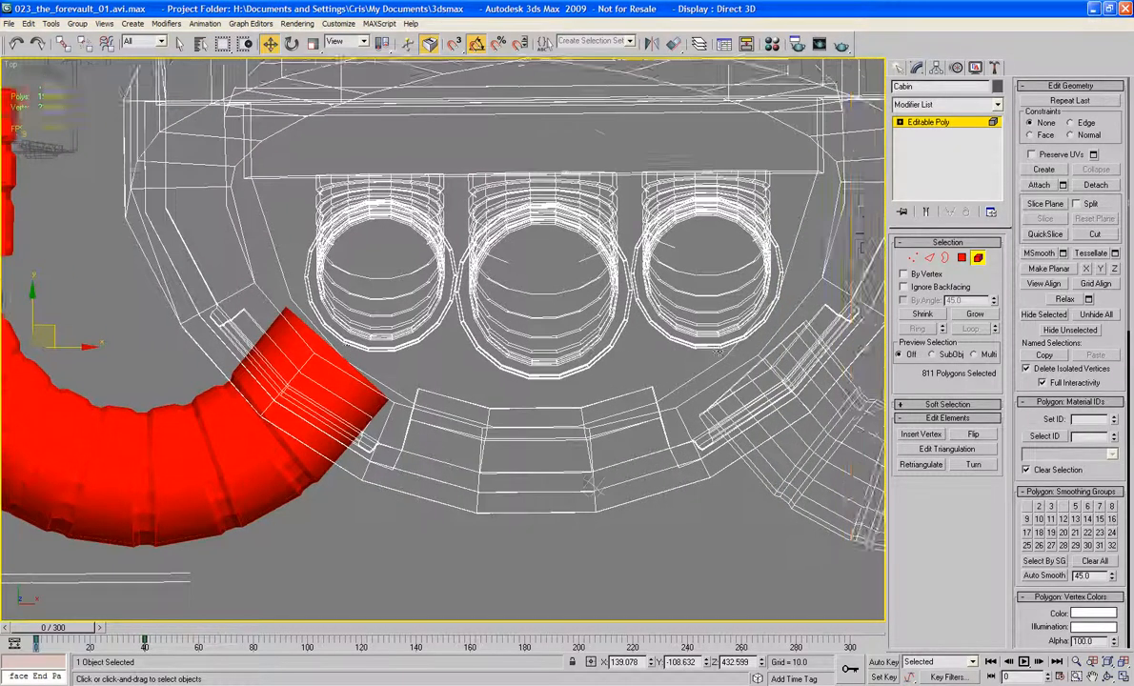
{"action": "mouse_move", "coordinate": [721, 347]}
{"action": "middle_mouse_down"}
{"action": "mouse_move", "coordinate": [410, 350]}
{"action": "mouse_move", "coordinate": [742, 342]}
{"action": "middle_mouse_up"}
Step: Select the open border at the pipe's Cabin end and rotate it slightly about Z, with angle snap off, to run parallel to the panel
{"action": "middle_click_drag", "start_coordinate": [466, 352], "coordinate": [574, 346]}
{"action": "scroll", "coordinate": [574, 347], "scroll_direction": "up", "scroll_amount": 2}
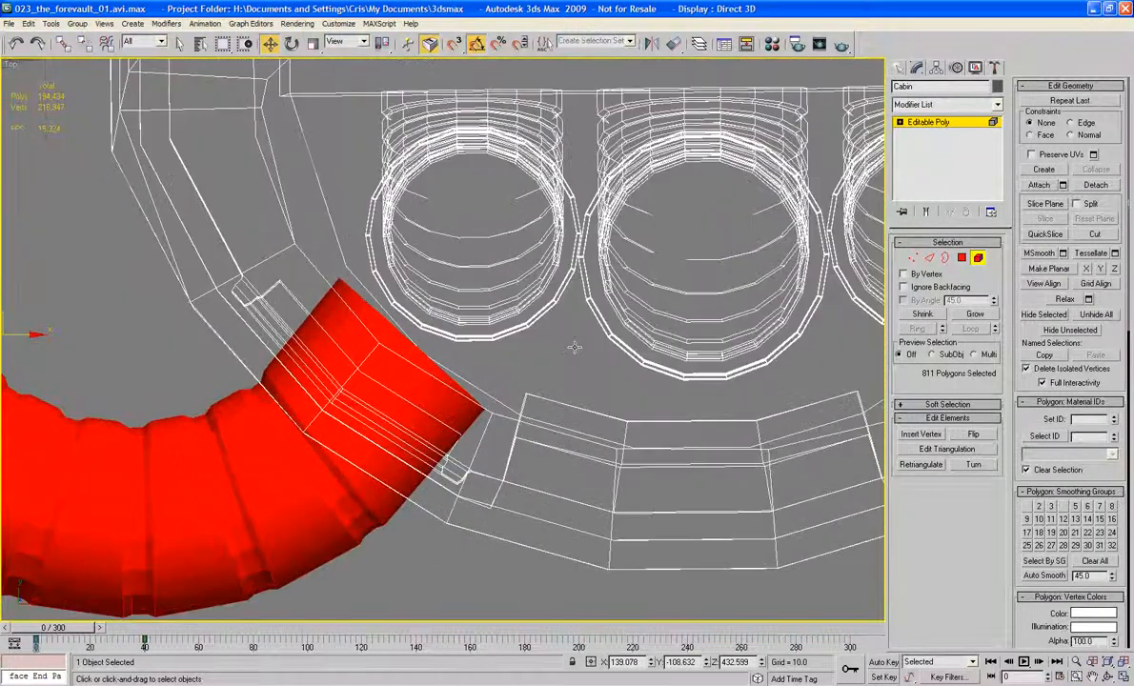
{"action": "left_click", "coordinate": [944, 258]}
{"action": "left_click", "coordinate": [414, 350]}
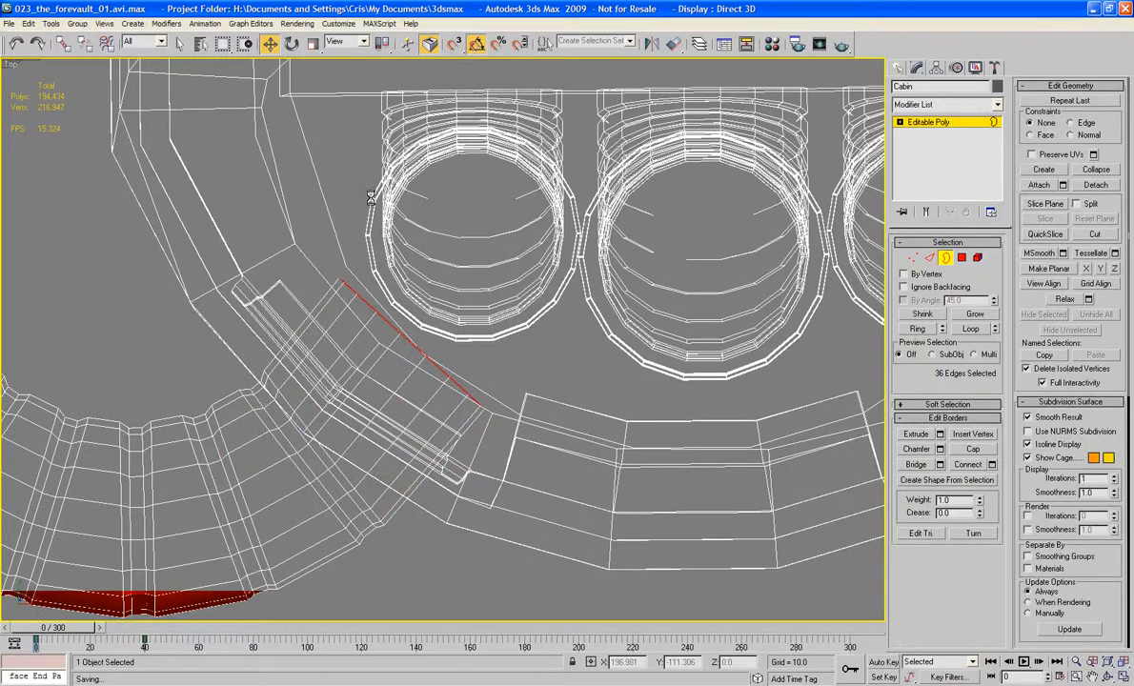
{"action": "left_click", "coordinate": [405, 338]}
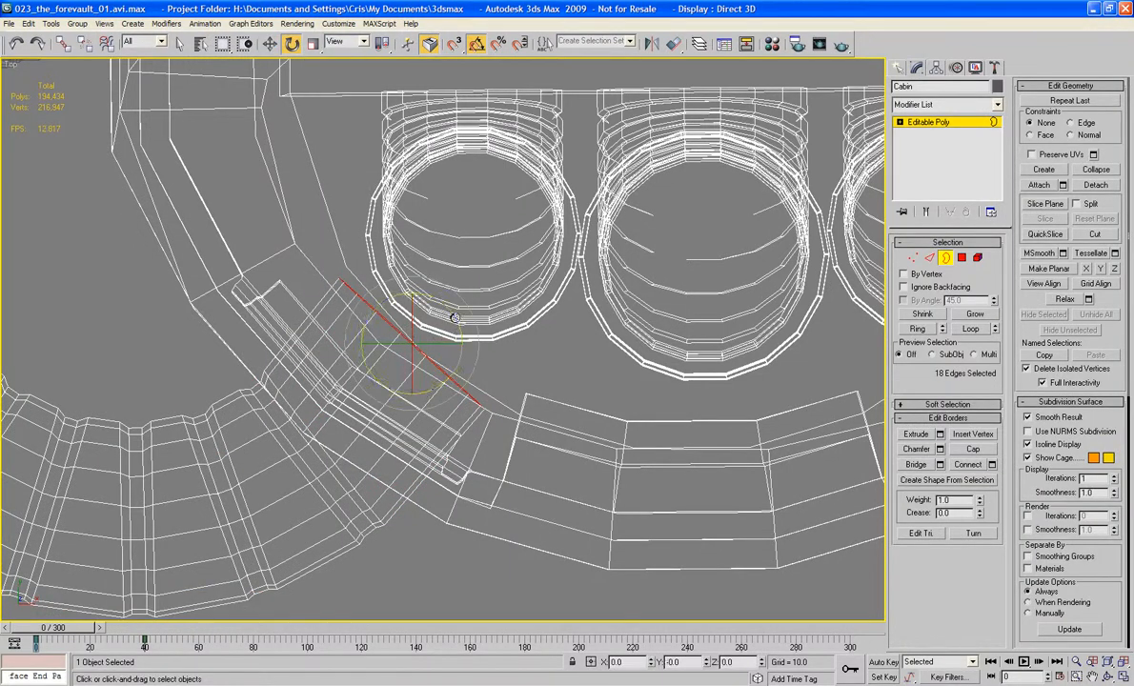
{"action": "left_click_drag", "start_coordinate": [455, 318], "coordinate": [454, 314]}
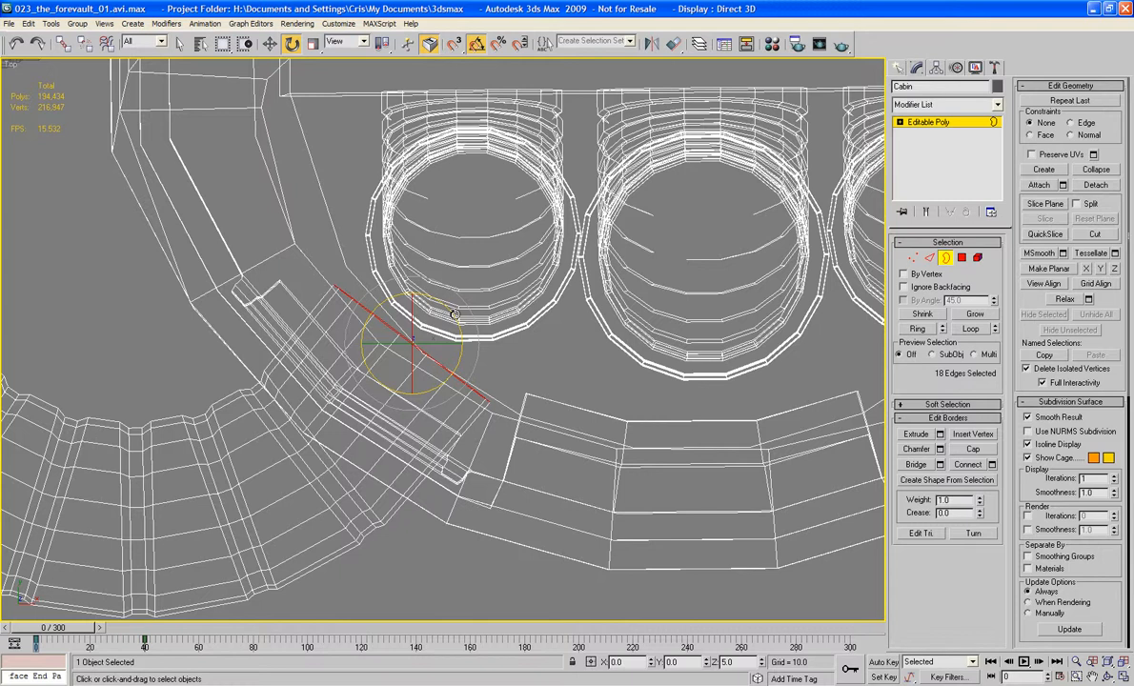
{"action": "left_click_drag", "start_coordinate": [454, 315], "coordinate": [457, 315]}
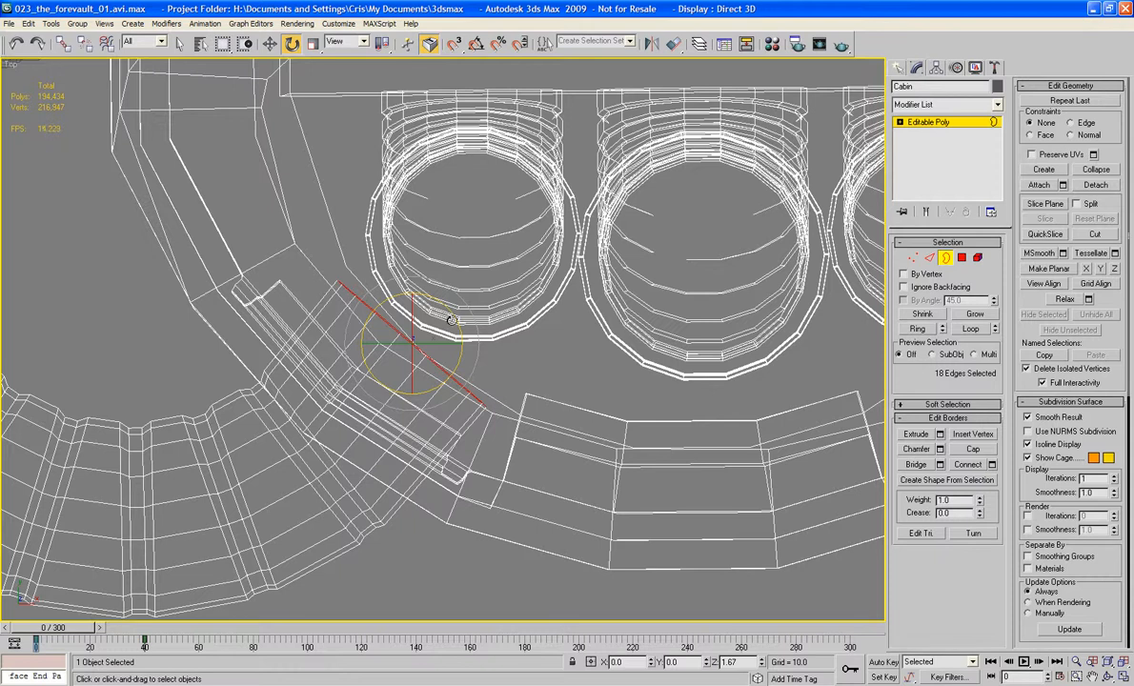
{"action": "left_click_drag", "start_coordinate": [459, 318], "coordinate": [483, 306]}
Step: Bridge the two lower vertical inner edges of the panel frame across the opening around the pipe
{"action": "key", "text": "p"}
{"action": "key", "text": "z"}
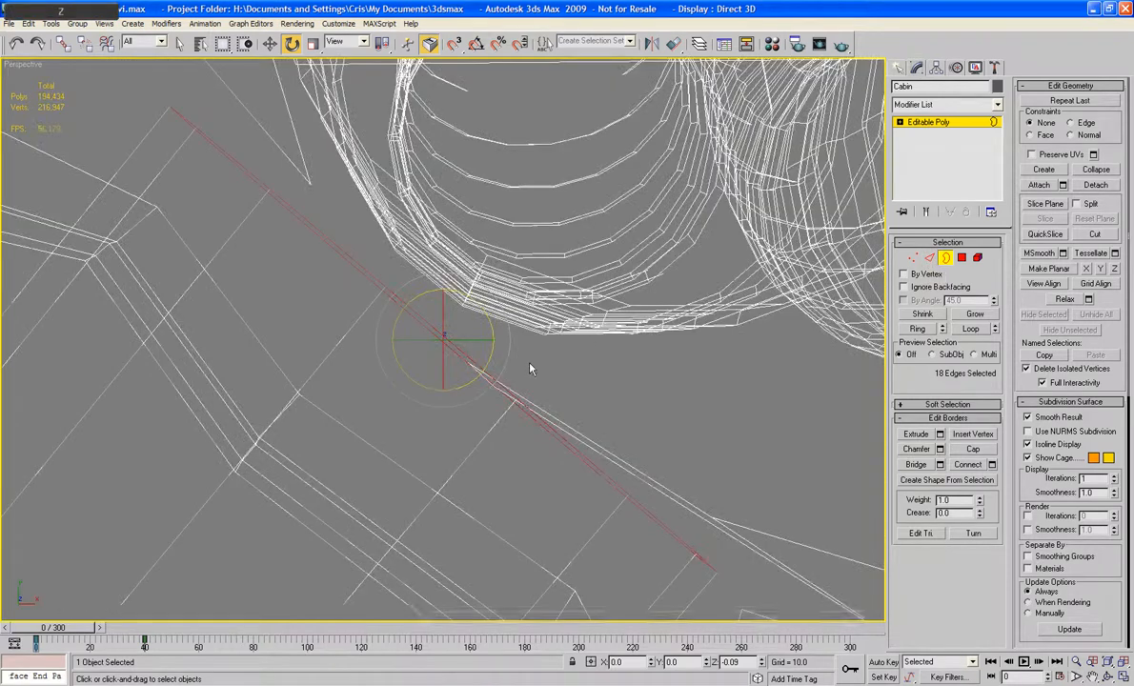
{"action": "middle_click_drag", "start_coordinate": [531, 368], "coordinate": [543, 314], "text": "alt"}
{"action": "key", "text": "F3"}
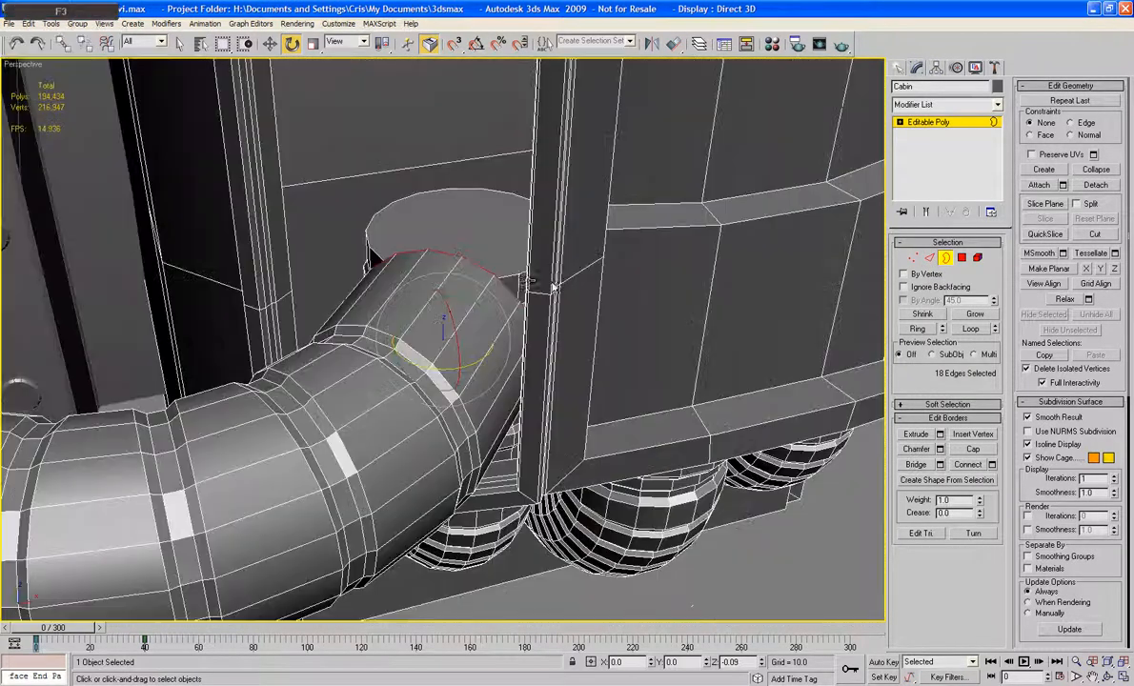
{"action": "middle_click_drag", "start_coordinate": [460, 274], "coordinate": [531, 311], "text": "alt"}
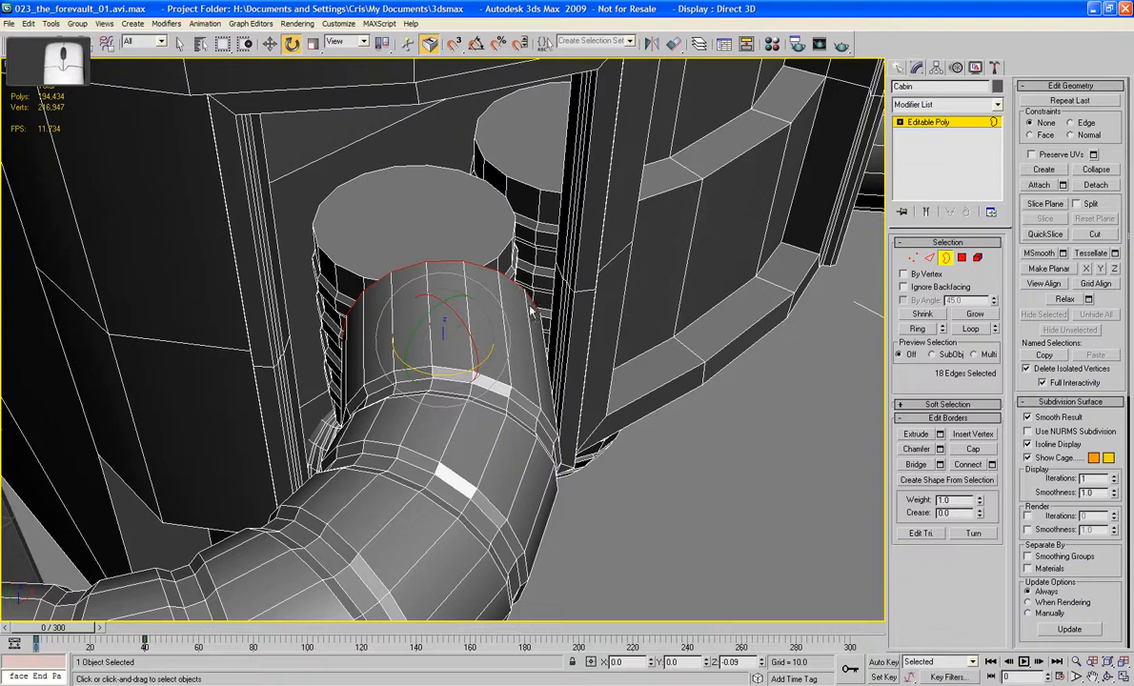
{"action": "key", "text": "2"}
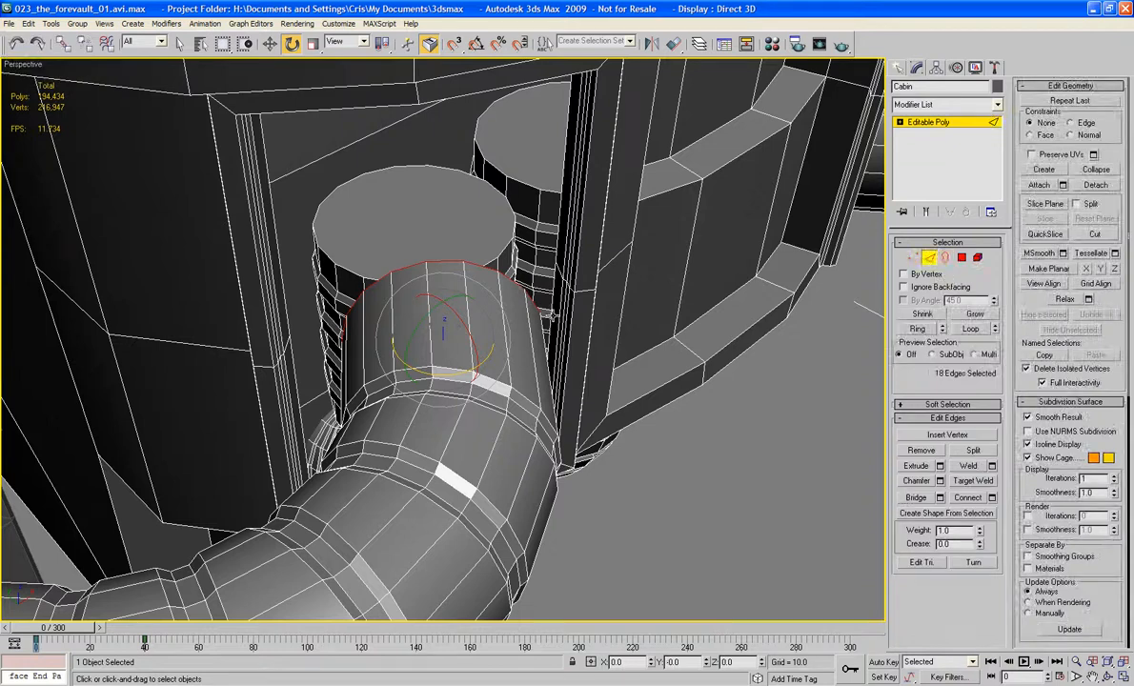
{"action": "left_click", "coordinate": [551, 315]}
{"action": "left_click", "coordinate": [295, 381], "text": "ctrl"}
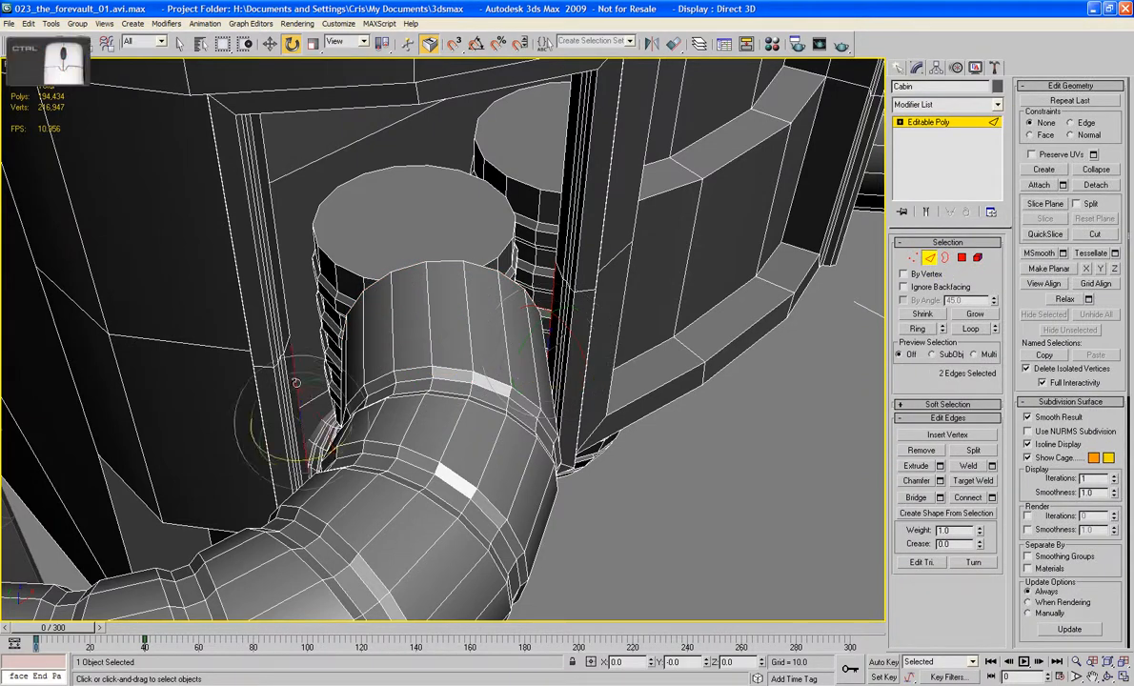
{"action": "left_click", "coordinate": [913, 498]}
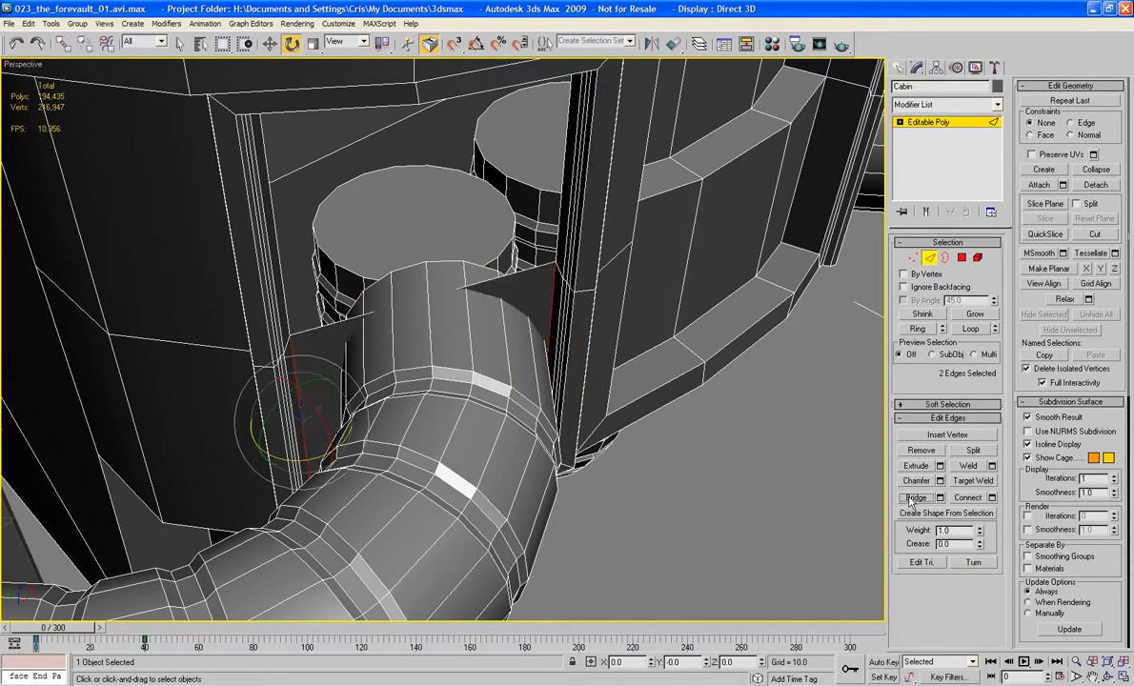
Step: Move the pipe's open end border back toward the panel frame in the Top view to shorten the part inside the Cabin
{"action": "key", "text": "z"}
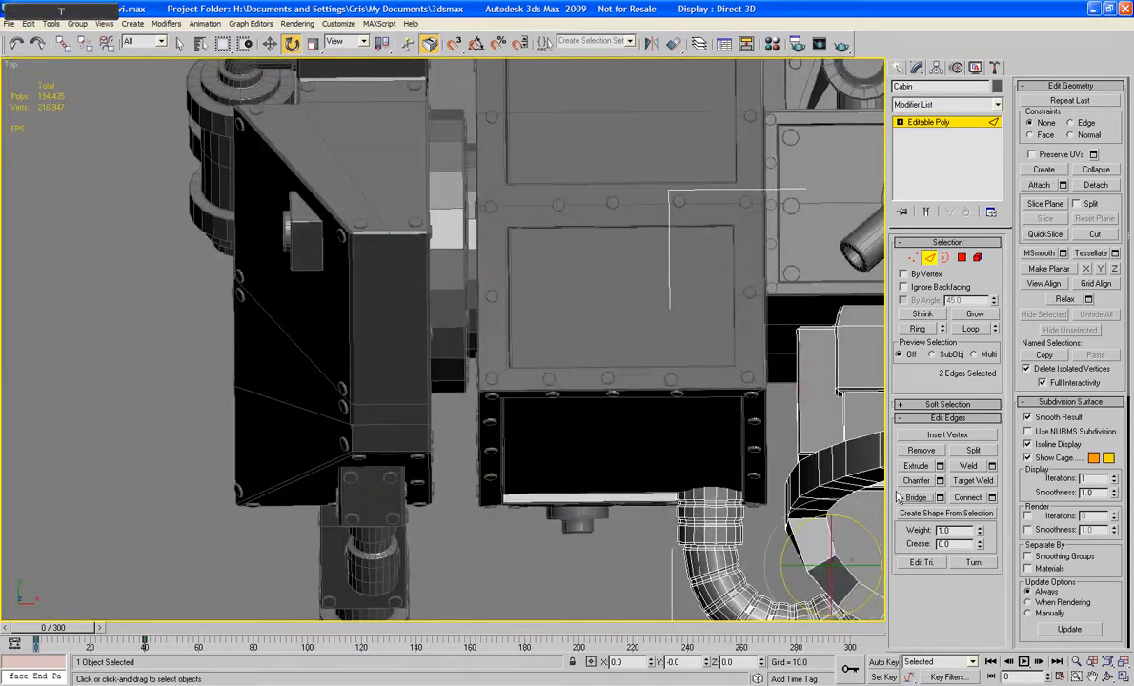
{"action": "key", "text": "z"}
{"action": "scroll", "coordinate": [546, 467], "scroll_direction": "down", "scroll_amount": 3}
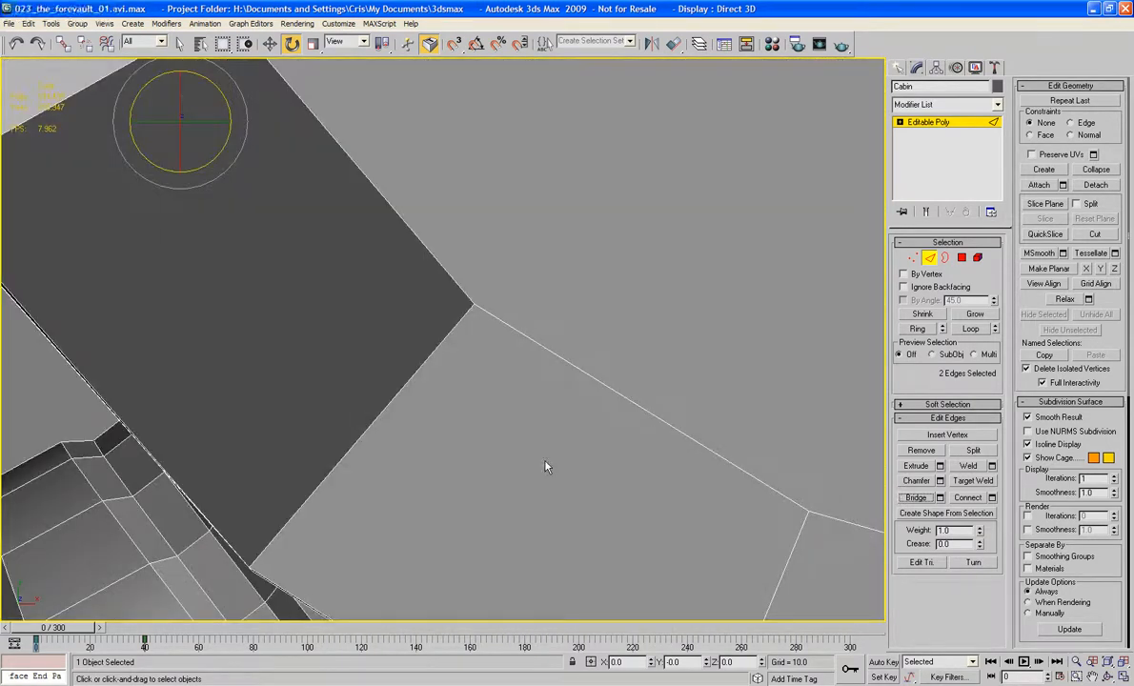
{"action": "key", "text": "F3"}
{"action": "middle_click_drag", "start_coordinate": [506, 374], "coordinate": [527, 295]}
{"action": "scroll", "coordinate": [526, 296], "scroll_direction": "down", "scroll_amount": 2}
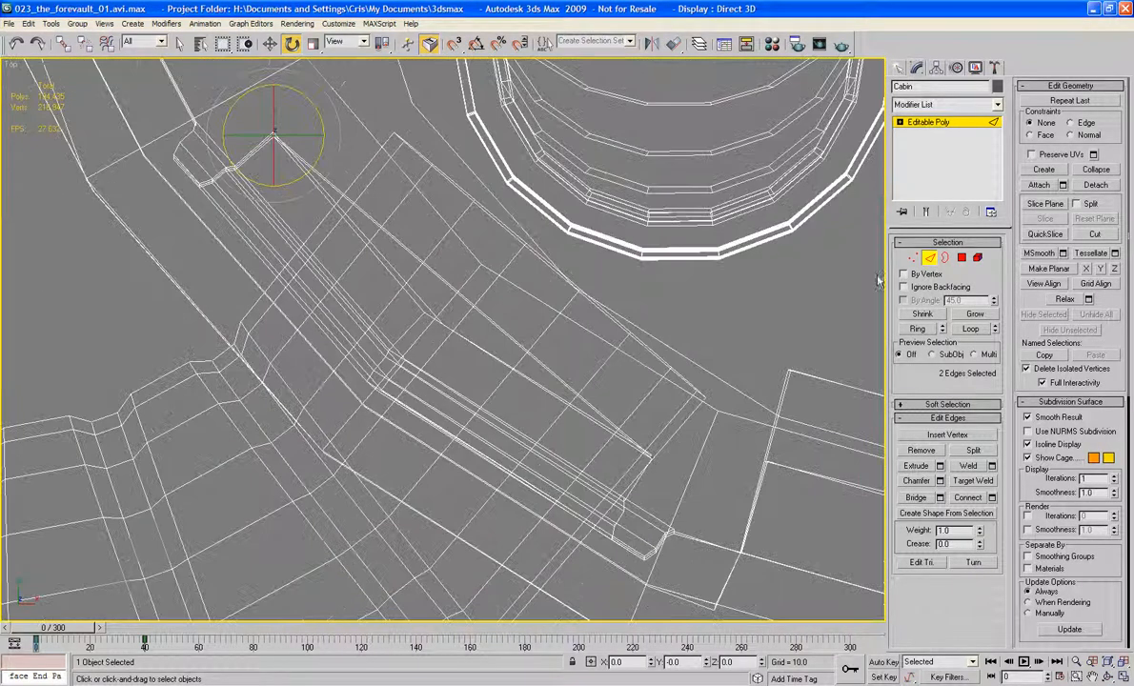
{"action": "left_click", "coordinate": [943, 258]}
{"action": "left_click", "coordinate": [608, 313]}
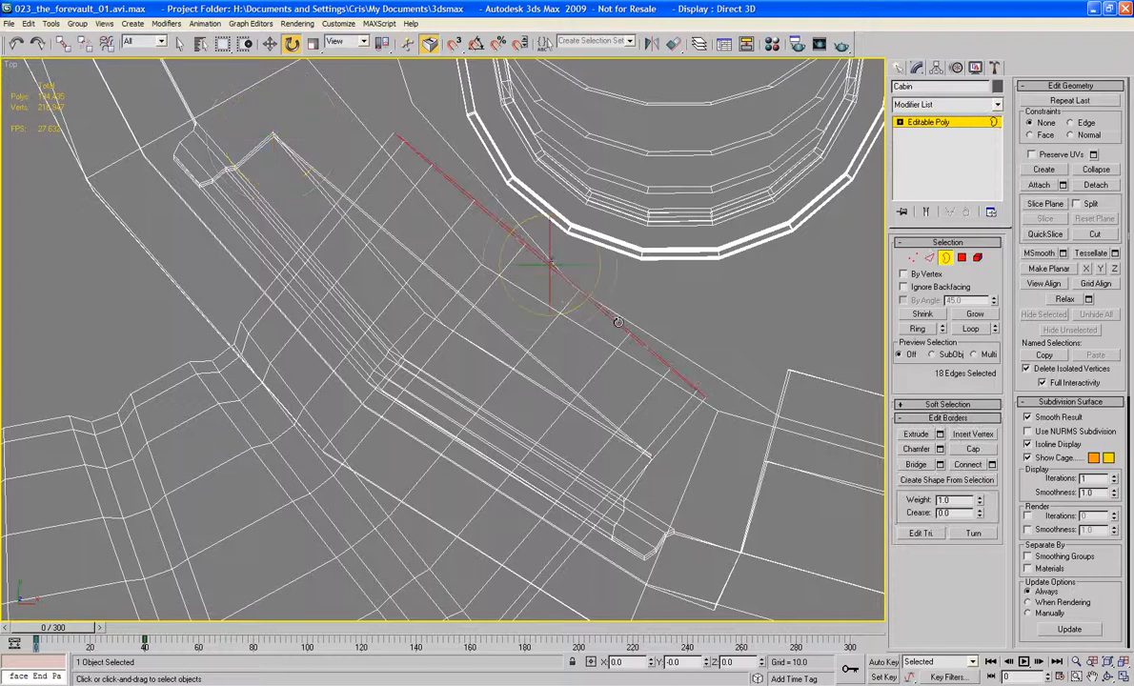
{"action": "key", "text": "w"}
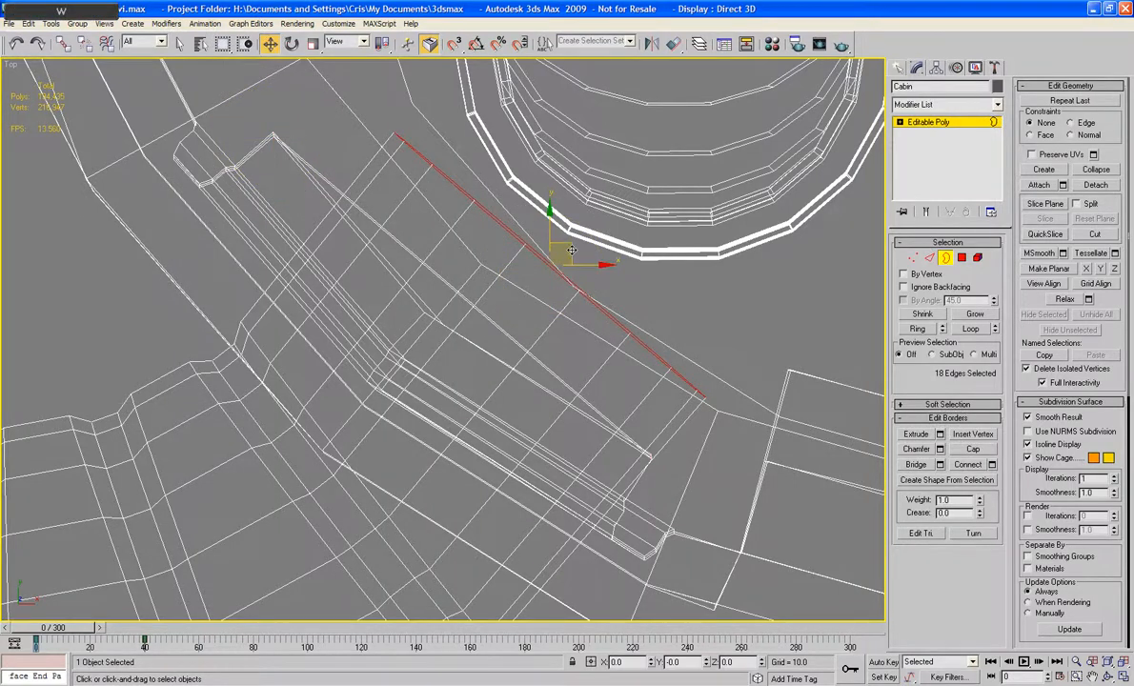
{"action": "left_click_drag", "start_coordinate": [570, 251], "coordinate": [511, 303]}
{"action": "left_click", "coordinate": [946, 259]}
Step: Bridge the two upper vertical inner edges of the same panel frame across the opening above the pipe
{"action": "key", "text": "p"}
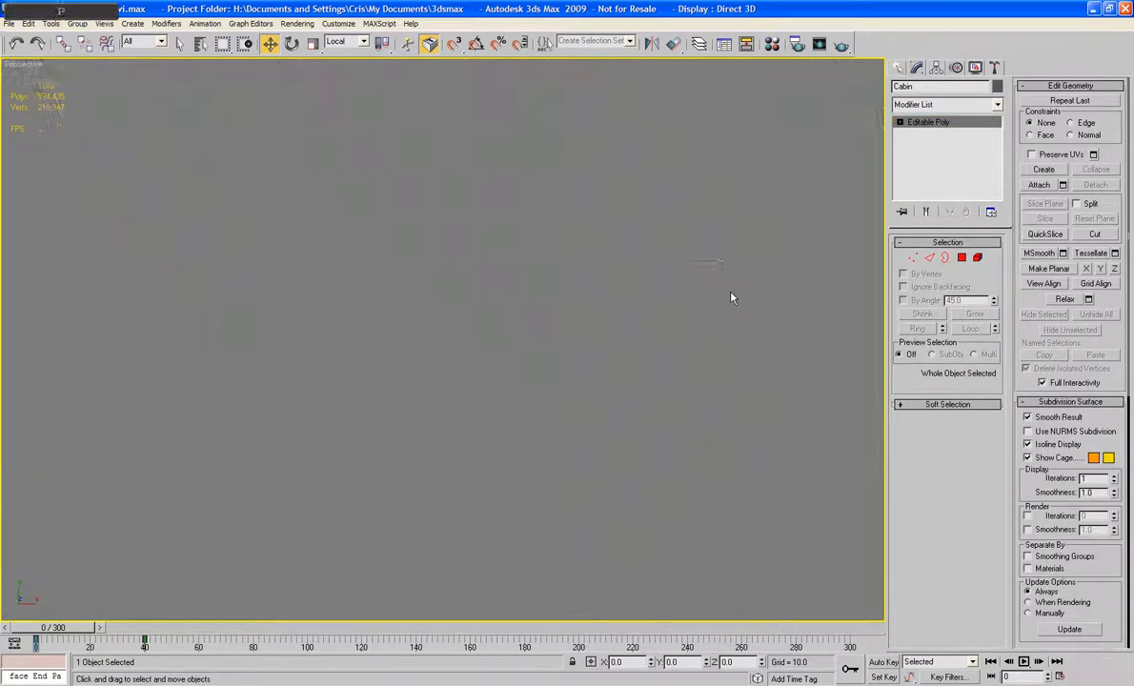
{"action": "key", "text": "z"}
{"action": "mouse_move", "coordinate": [732, 298]}
{"action": "middle_mouse_down", "text": "alt"}
{"action": "mouse_move", "coordinate": [634, 193]}
{"action": "mouse_move", "coordinate": [724, 207]}
{"action": "middle_mouse_up", "text": "alt"}
{"action": "scroll", "coordinate": [724, 207], "scroll_direction": "up", "scroll_amount": 5}
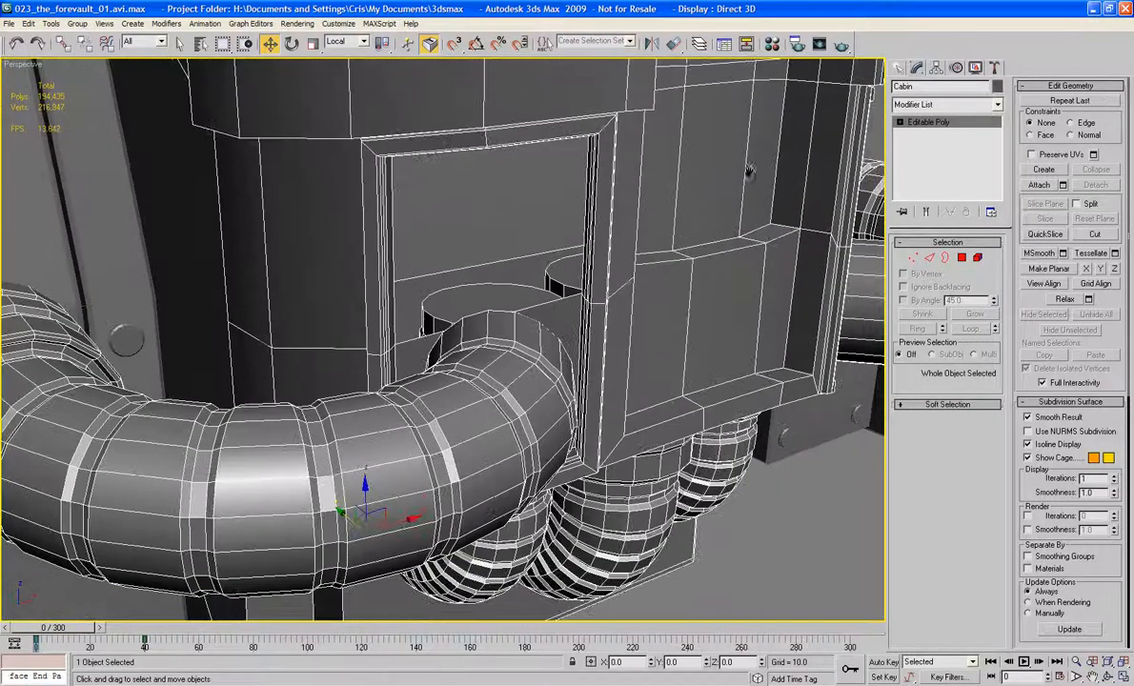
{"action": "left_click", "coordinate": [961, 258]}
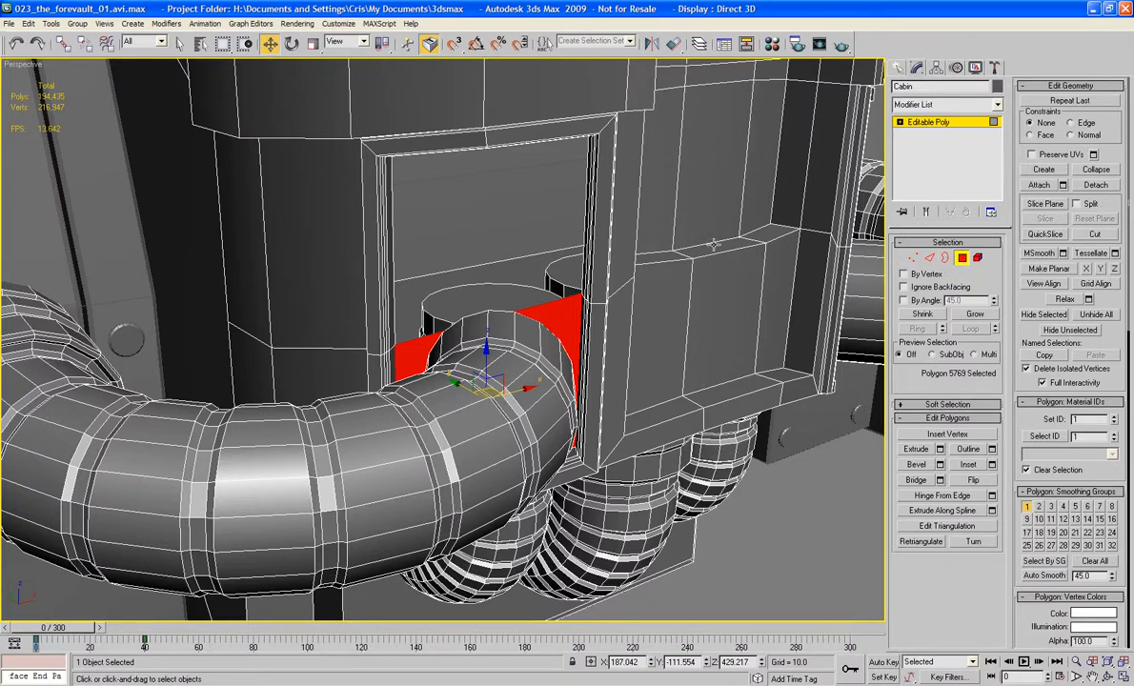
{"action": "middle_click_drag", "start_coordinate": [663, 226], "coordinate": [620, 248], "text": "alt"}
{"action": "scroll", "coordinate": [620, 248], "scroll_direction": "up", "scroll_amount": 3}
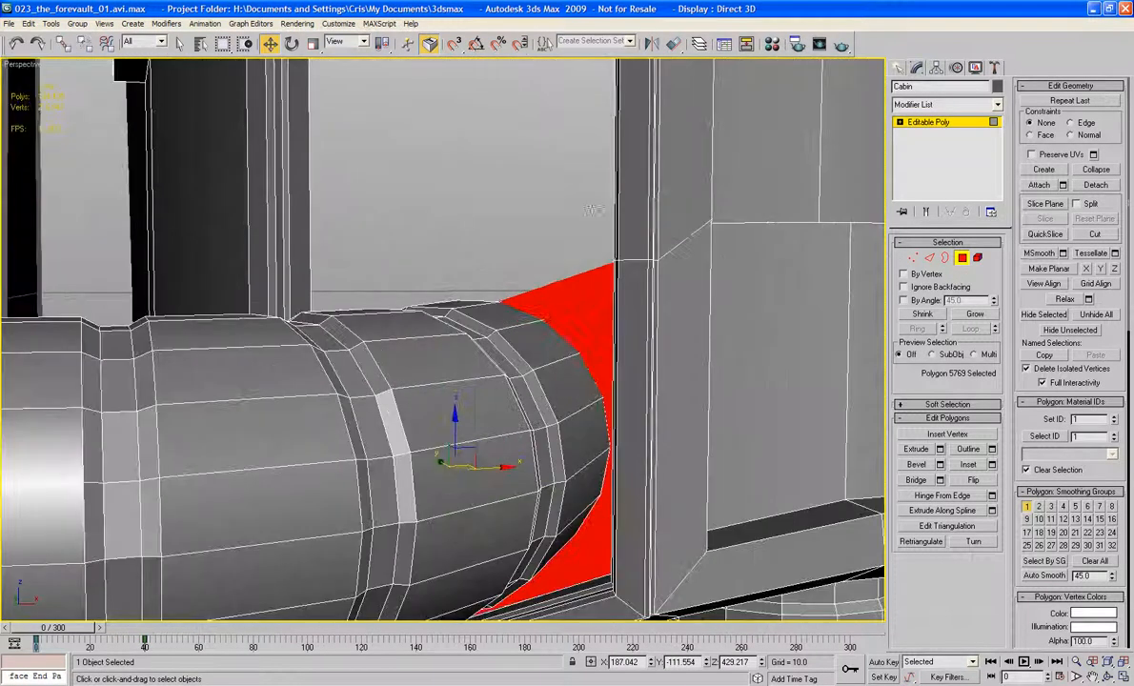
{"action": "middle_click_drag", "start_coordinate": [566, 204], "coordinate": [859, 300]}
{"action": "left_click", "coordinate": [929, 259]}
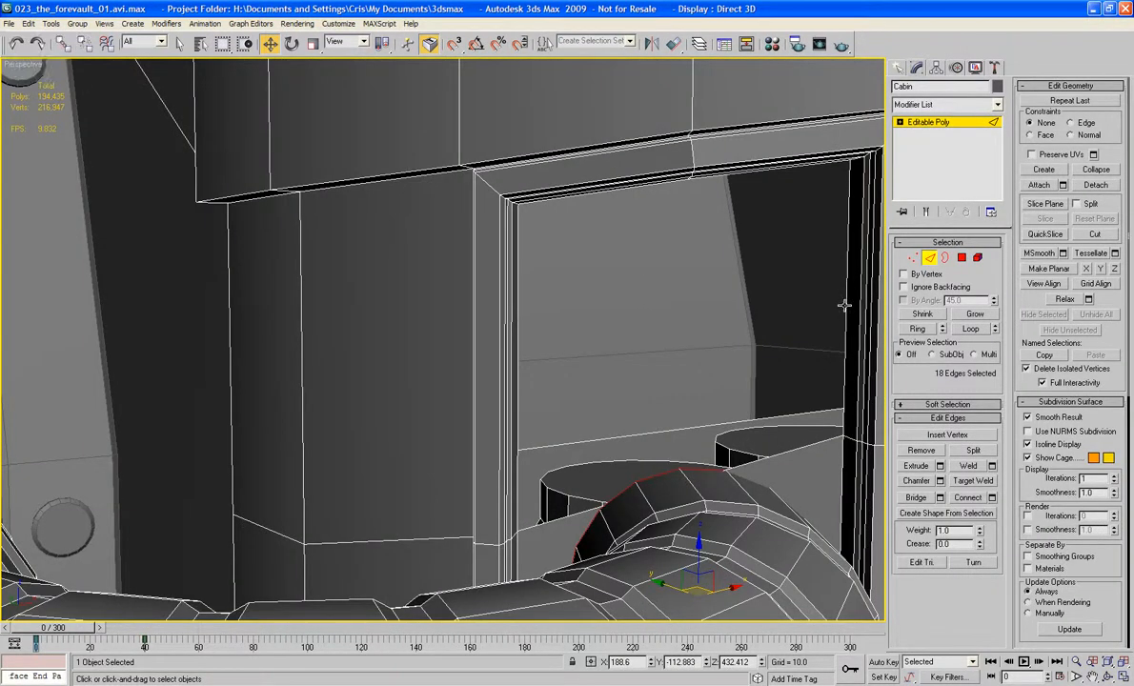
{"action": "left_click", "coordinate": [847, 297]}
{"action": "left_click", "coordinate": [519, 373], "text": "ctrl"}
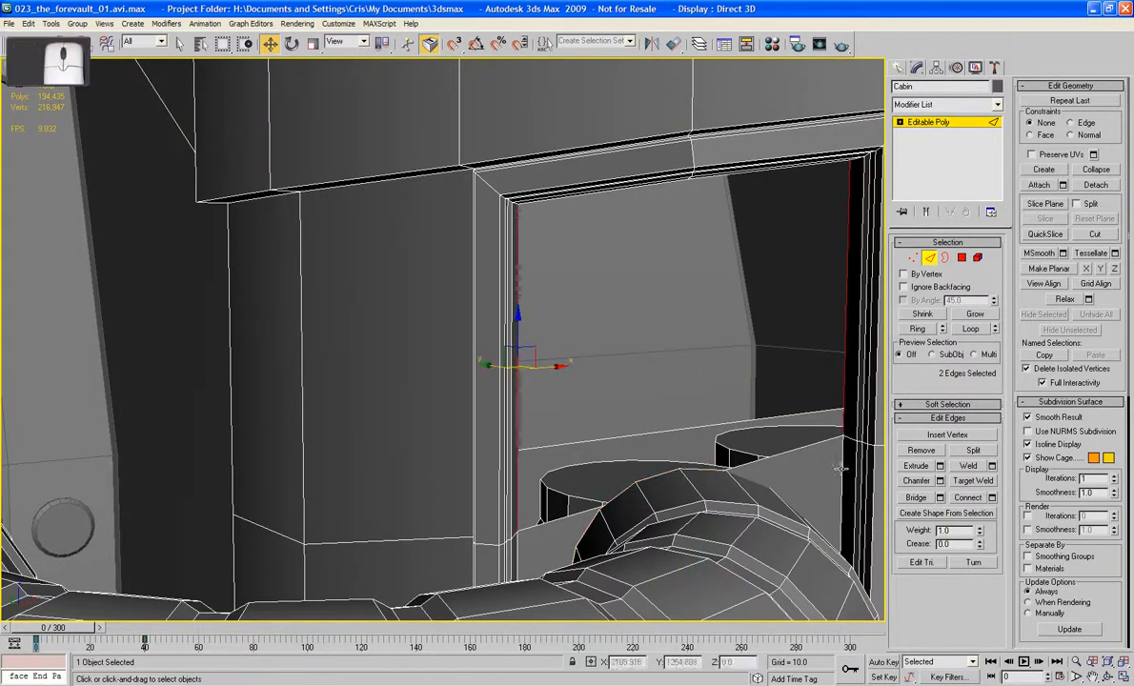
{"action": "left_click", "coordinate": [916, 498]}
Step: Cap the narrow three-edge gaps along the upper and lower rims of the panel opening
{"action": "middle_click_drag", "start_coordinate": [699, 311], "coordinate": [628, 301], "text": "alt"}
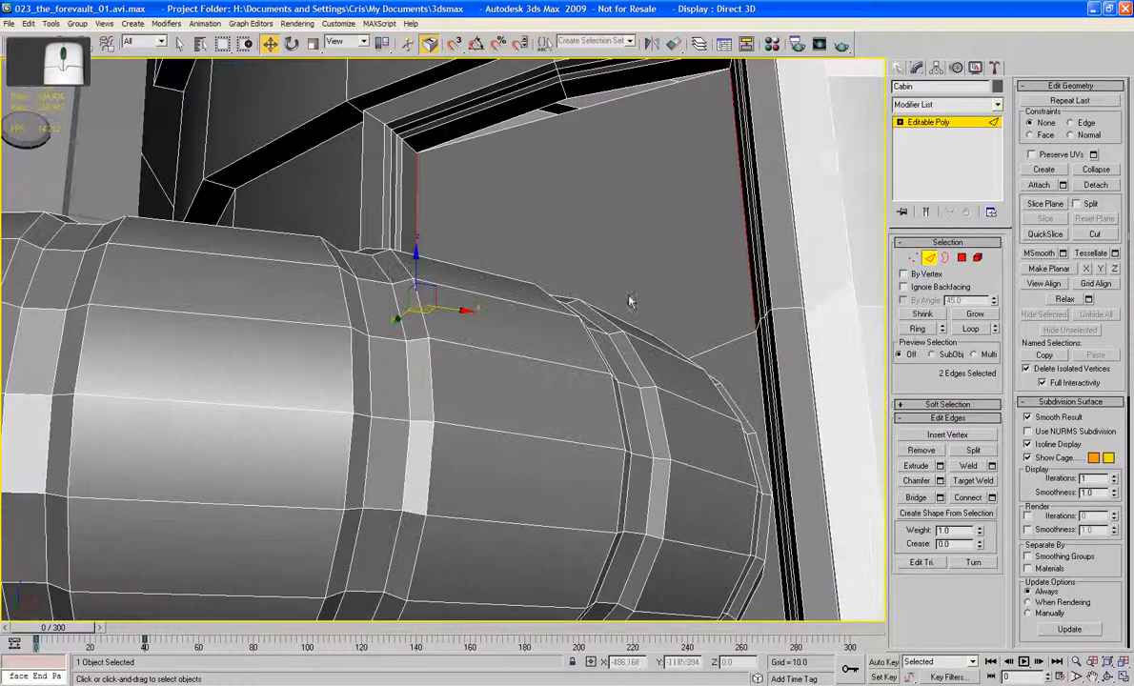
{"action": "left_click", "coordinate": [945, 258]}
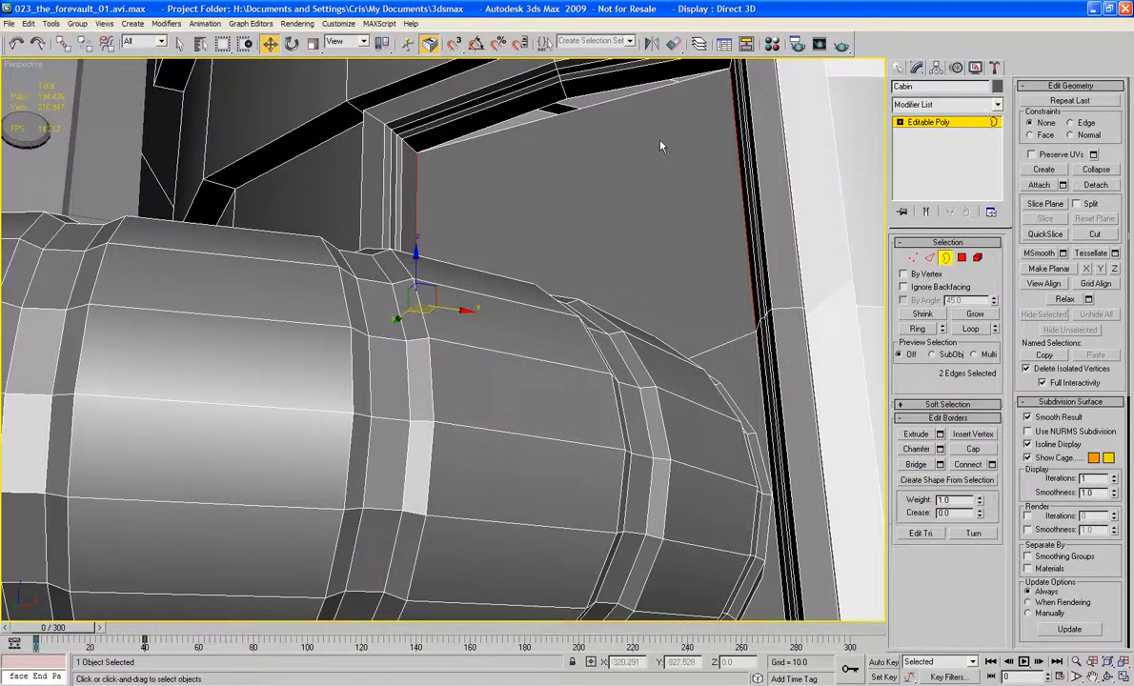
{"action": "left_click", "coordinate": [620, 99]}
{"action": "left_click", "coordinate": [973, 450]}
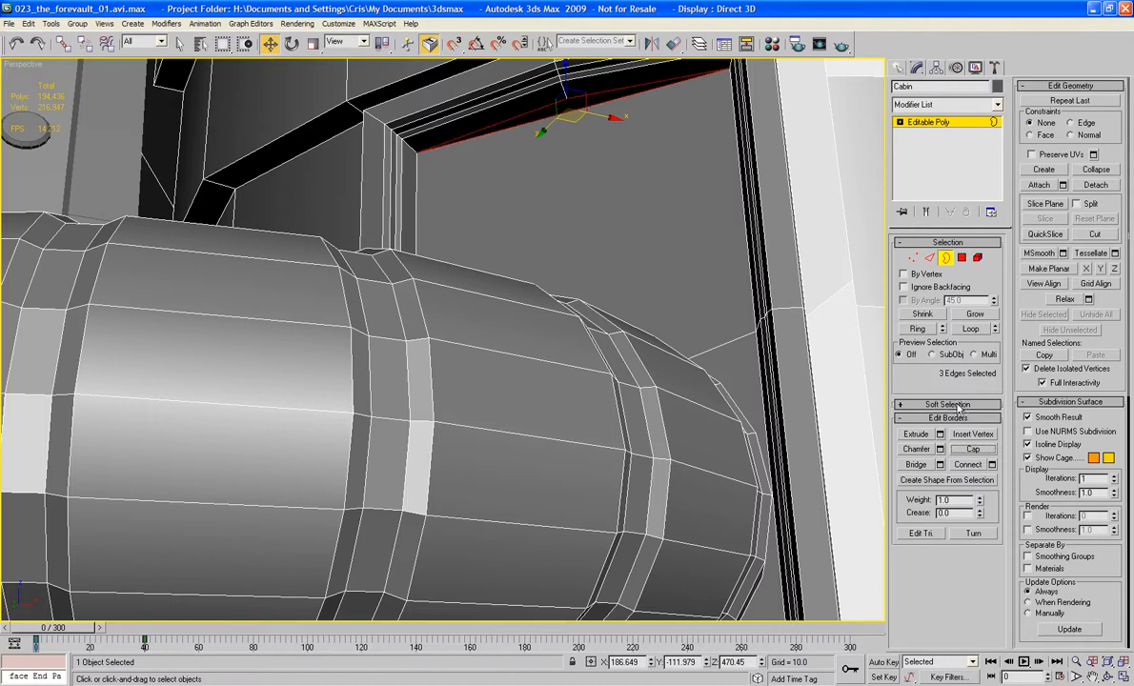
{"action": "middle_click_drag", "start_coordinate": [738, 444], "coordinate": [481, 208], "text": "alt"}
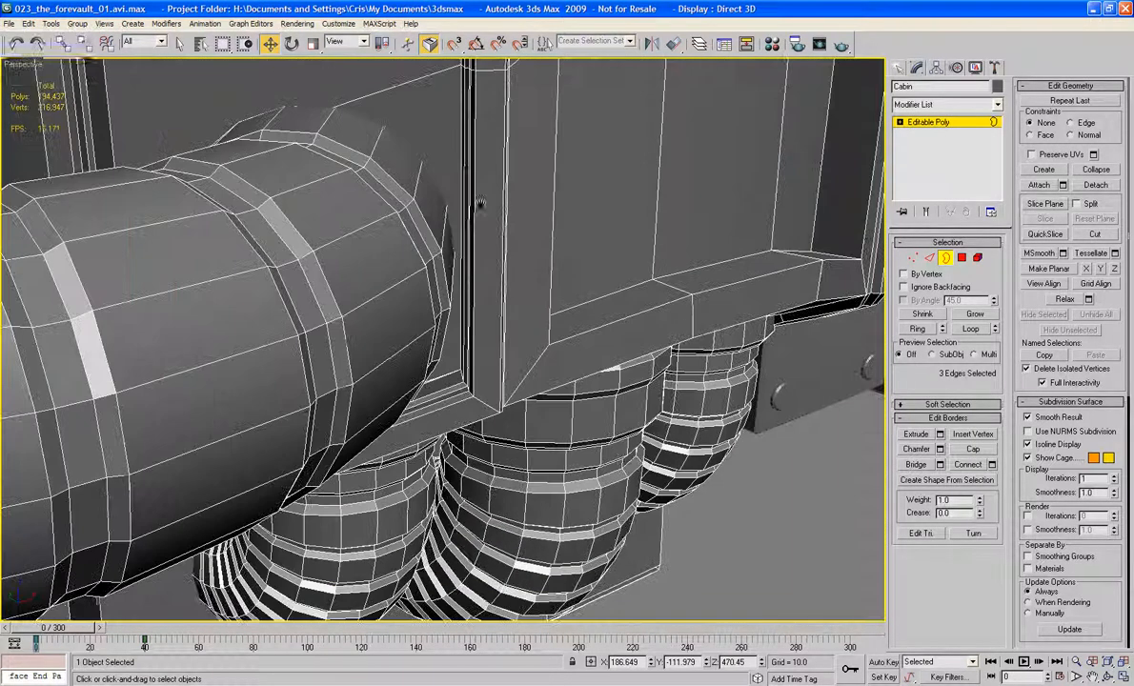
{"action": "left_click", "coordinate": [442, 378]}
{"action": "left_click", "coordinate": [981, 454]}
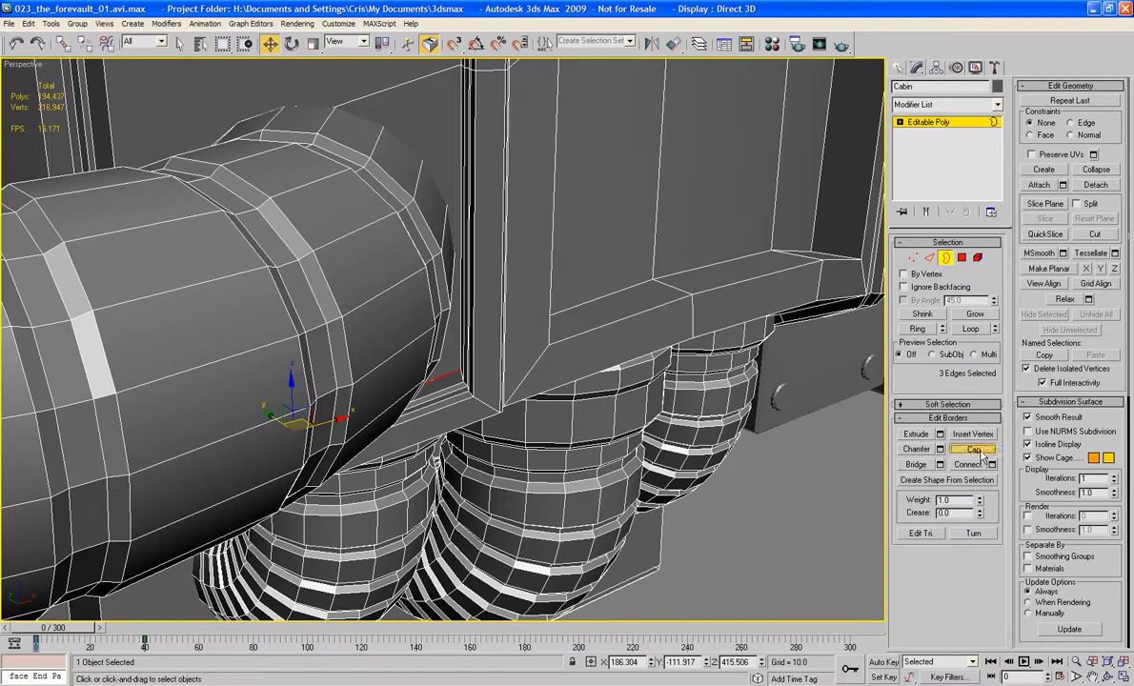
Step: Delete the two bridged polygons spanning the panel opening and switch to edge editing
{"action": "left_click", "coordinate": [965, 258]}
{"action": "middle_click_drag", "start_coordinate": [570, 160], "coordinate": [611, 227]}
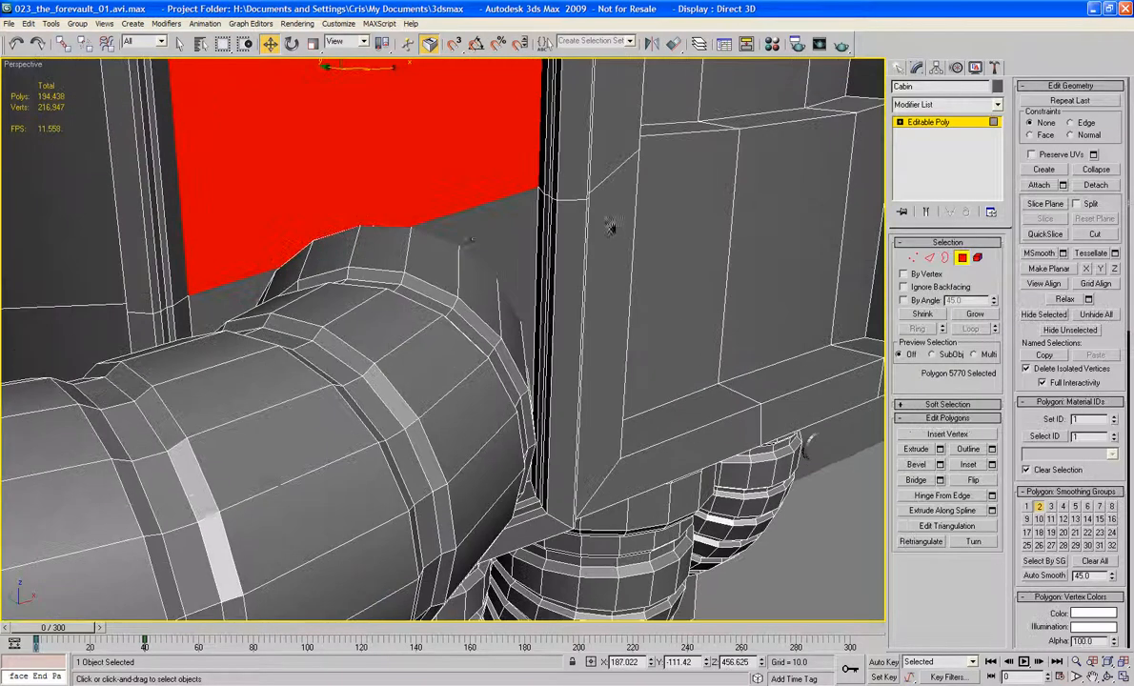
{"action": "key", "text": "Delete"}
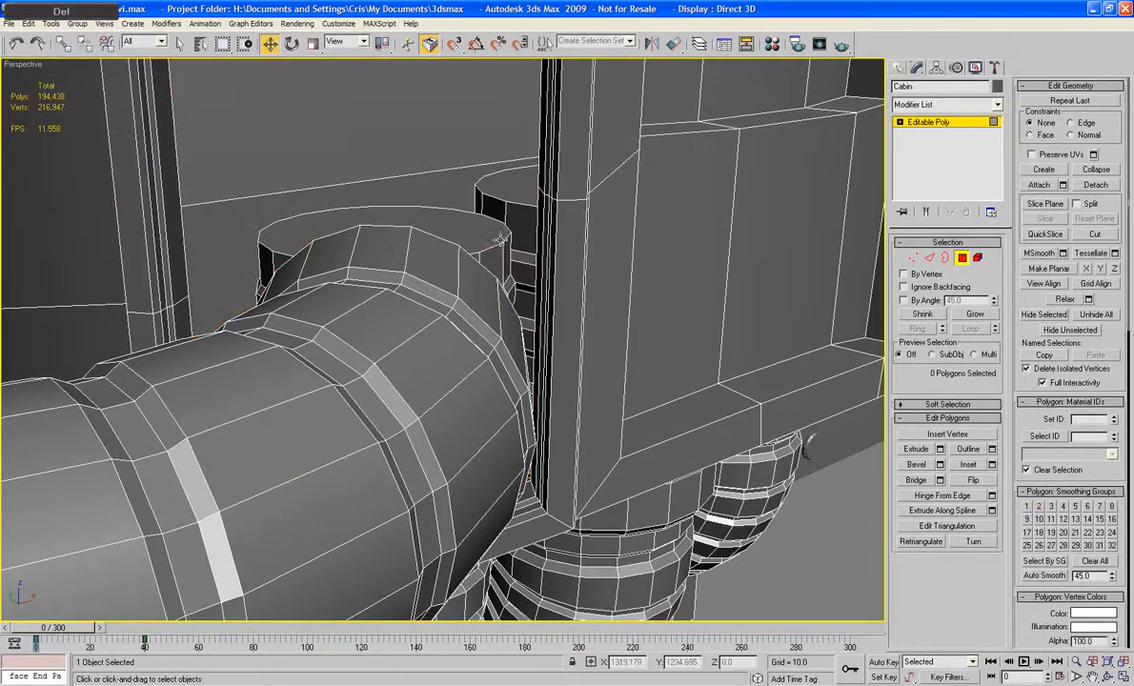
{"action": "left_click", "coordinate": [937, 258]}
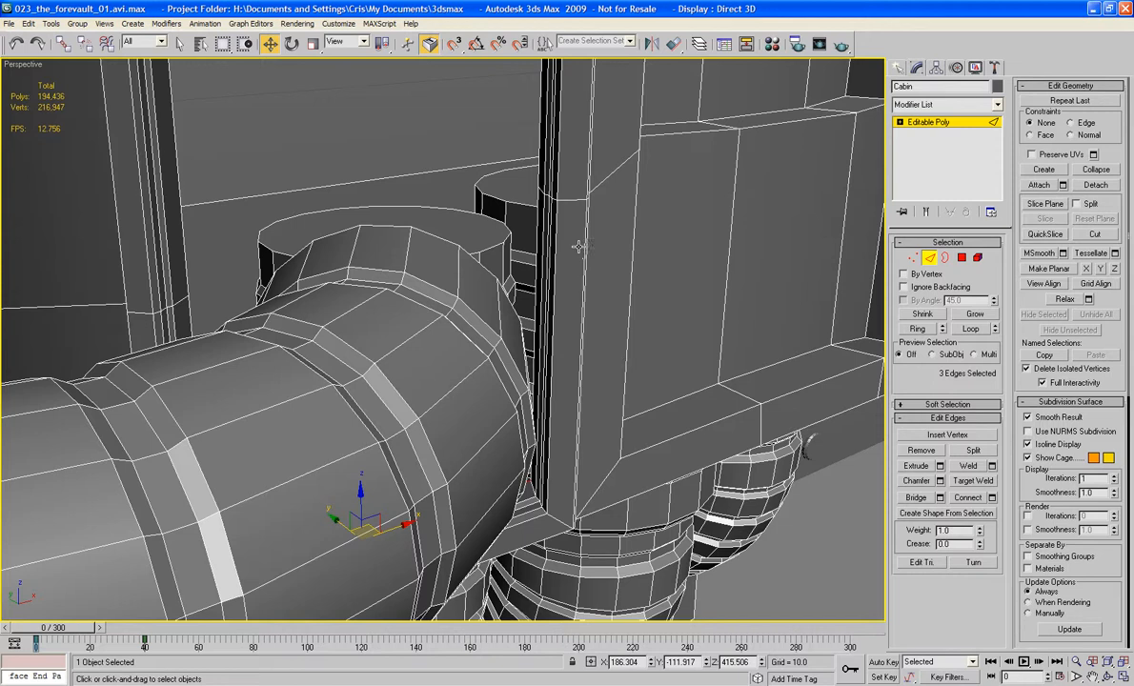
Step: Try to bridge an edge of the pipe's open end to the neighbouring vertical inner edge of the panel frame
{"action": "left_click", "coordinate": [481, 261]}
{"action": "left_click", "coordinate": [538, 246], "text": "ctrl"}
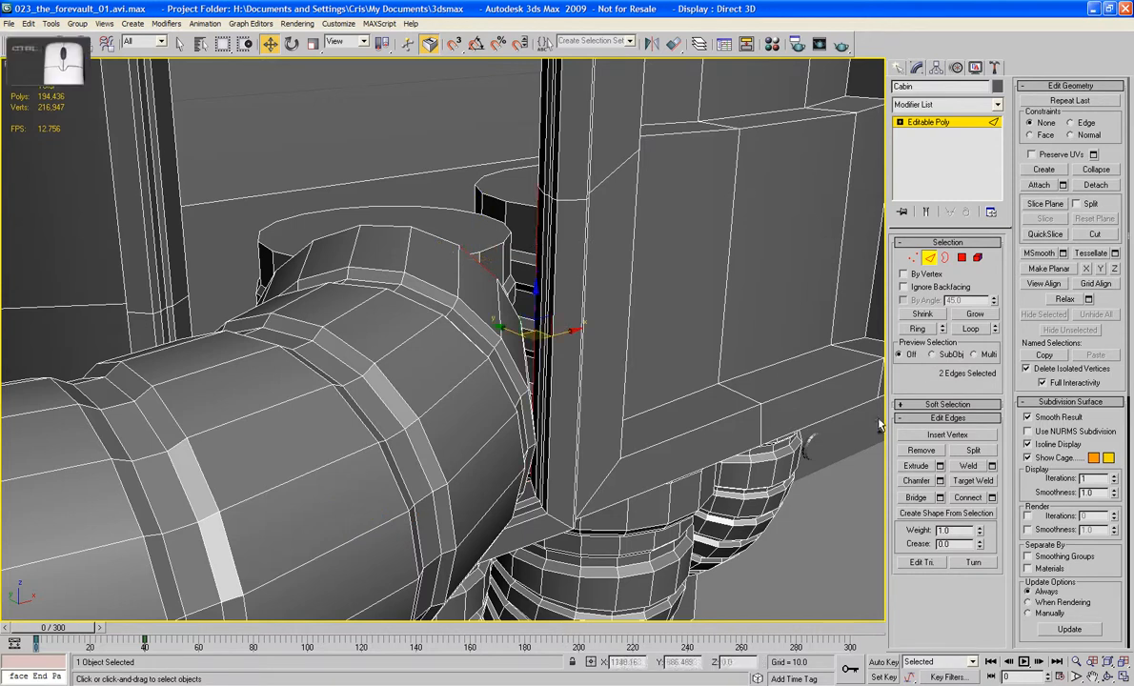
{"action": "left_click", "coordinate": [926, 498]}
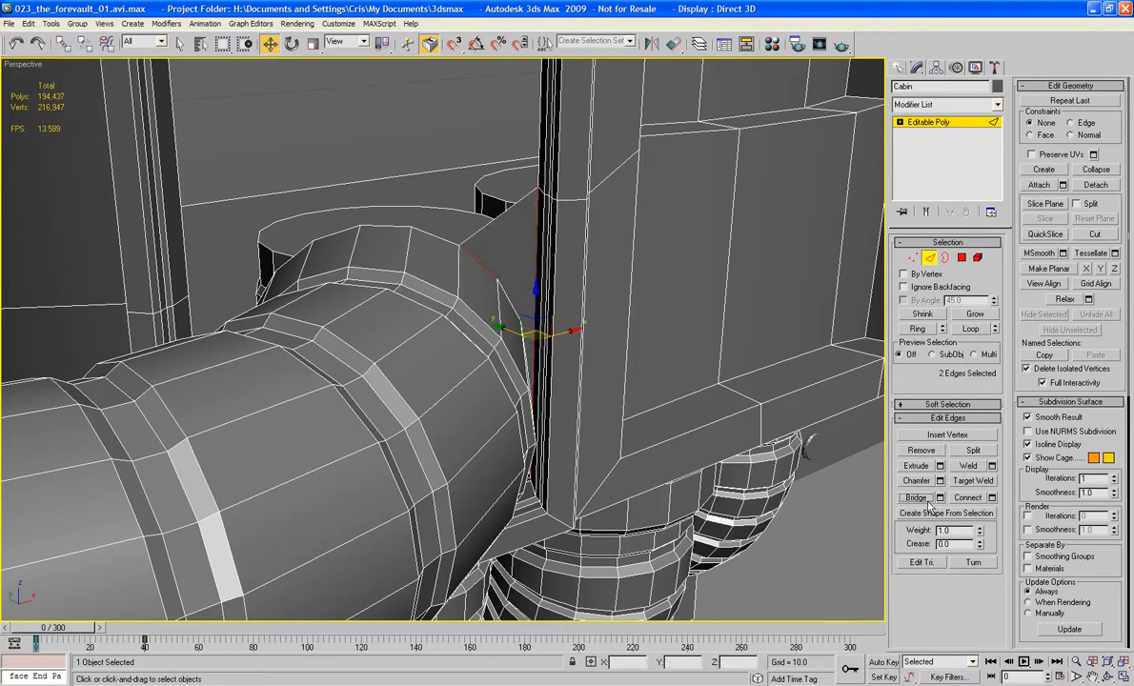
{"action": "left_click", "coordinate": [944, 258]}
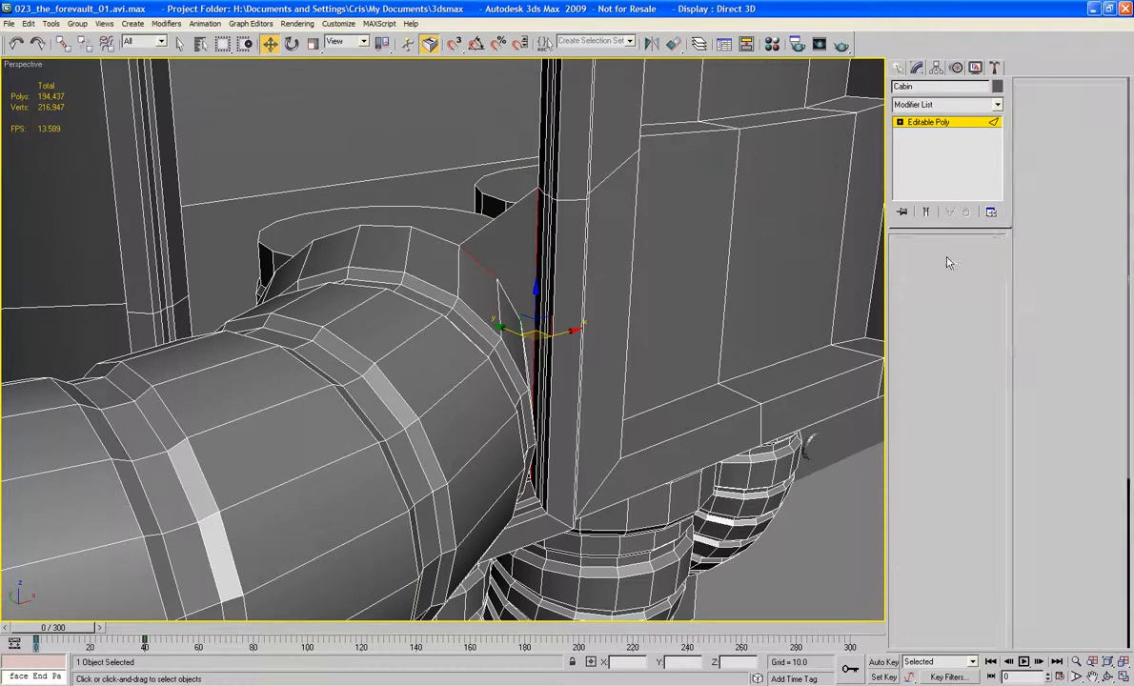
{"action": "left_click", "coordinate": [445, 236]}
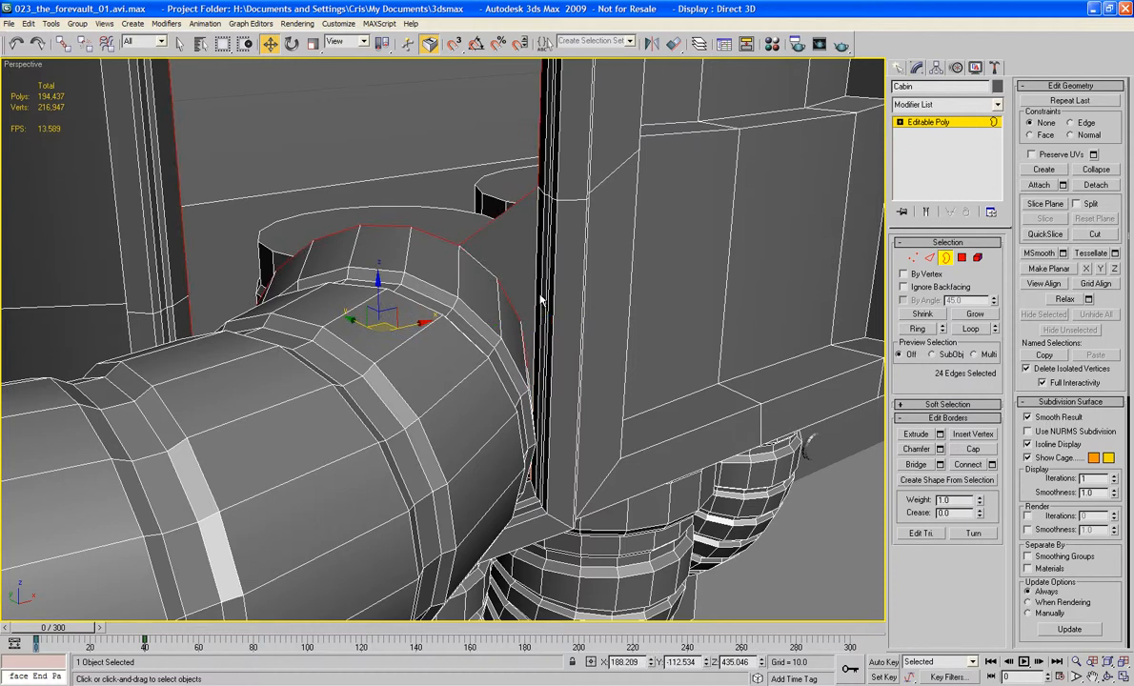
{"action": "key", "text": "ctrl+z"}
{"action": "key", "text": "ctrl+z"}
Step: Bridge the upper inner edge of the panel opening to the topmost edge of the pipe's open end
{"action": "middle_click_drag", "start_coordinate": [534, 294], "coordinate": [420, 140], "text": "alt"}
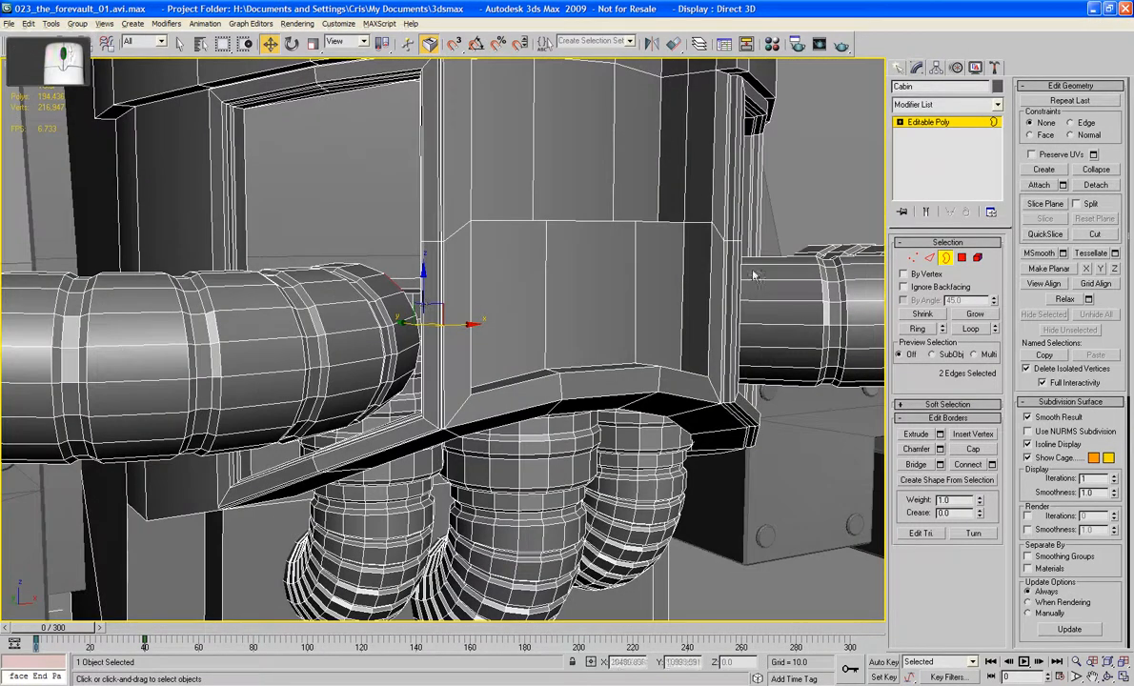
{"action": "left_click", "coordinate": [929, 258]}
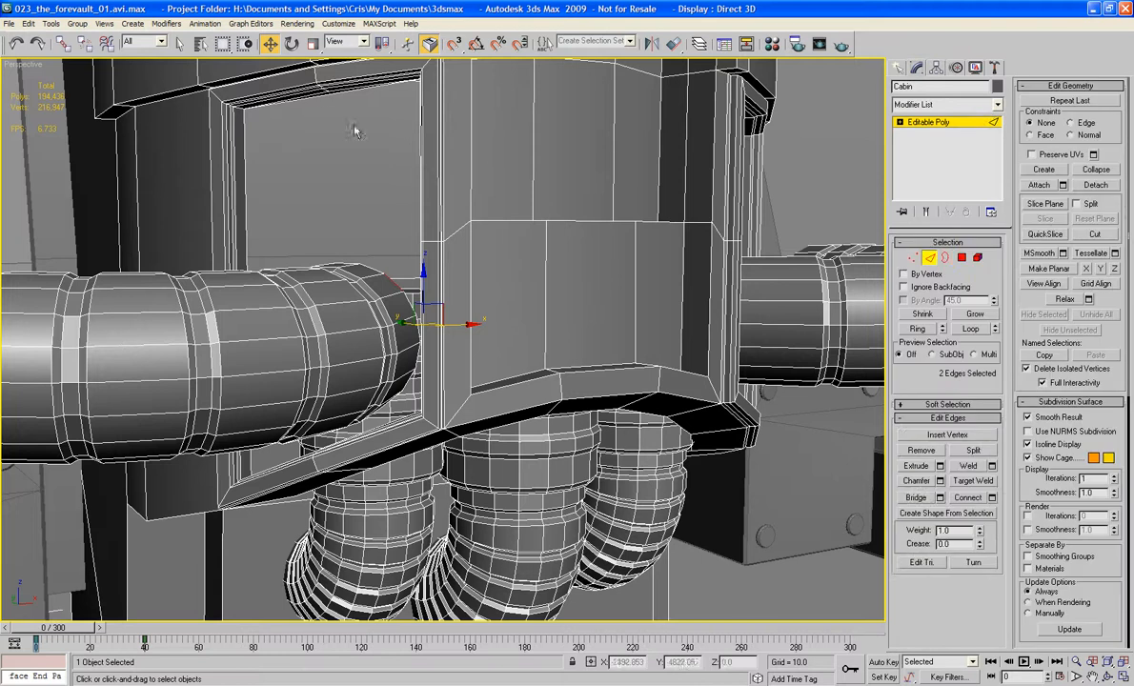
{"action": "left_click", "coordinate": [321, 98]}
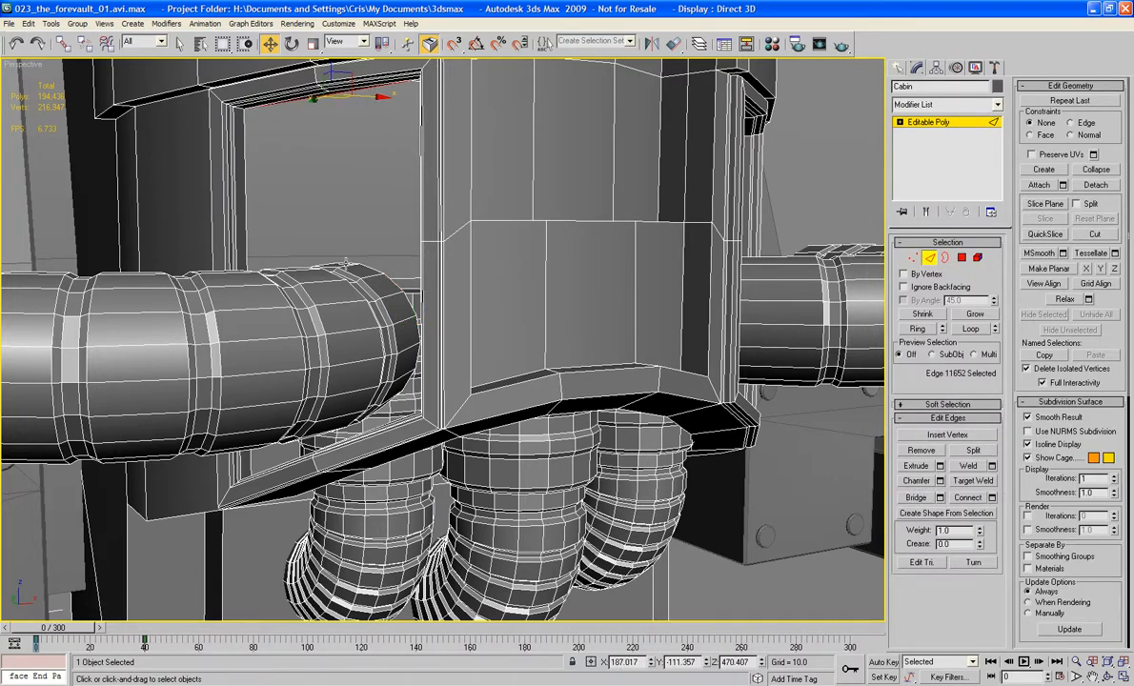
{"action": "left_click", "coordinate": [346, 262], "text": "ctrl"}
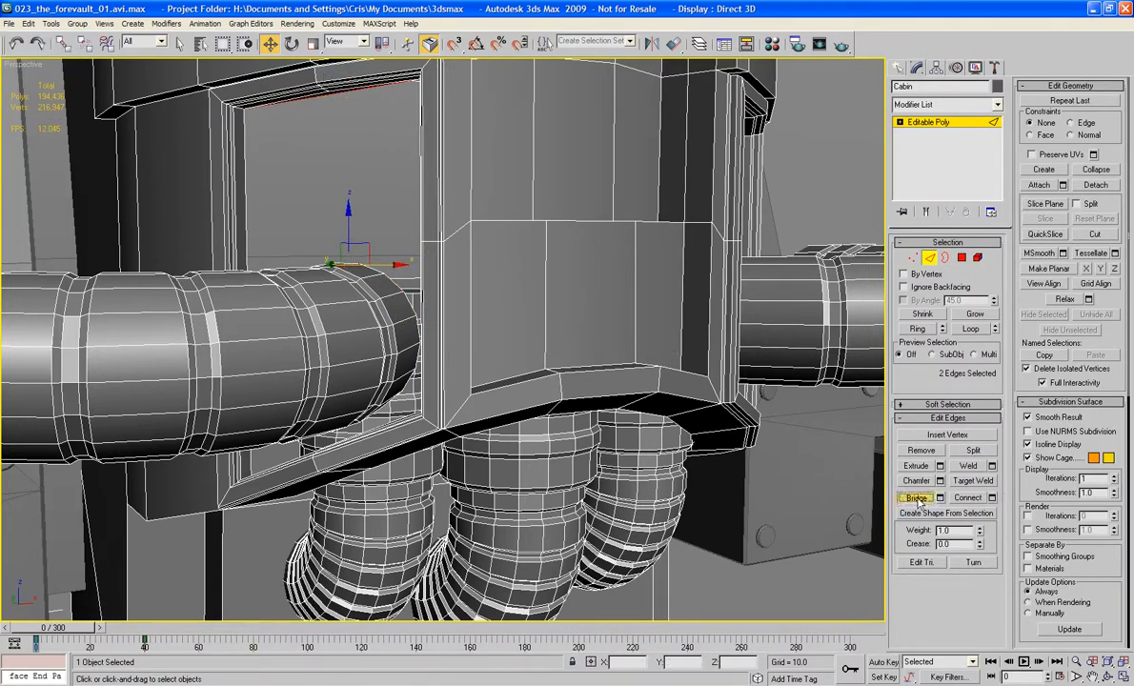
{"action": "scroll", "coordinate": [597, 328], "scroll_direction": "up", "scroll_amount": 4}
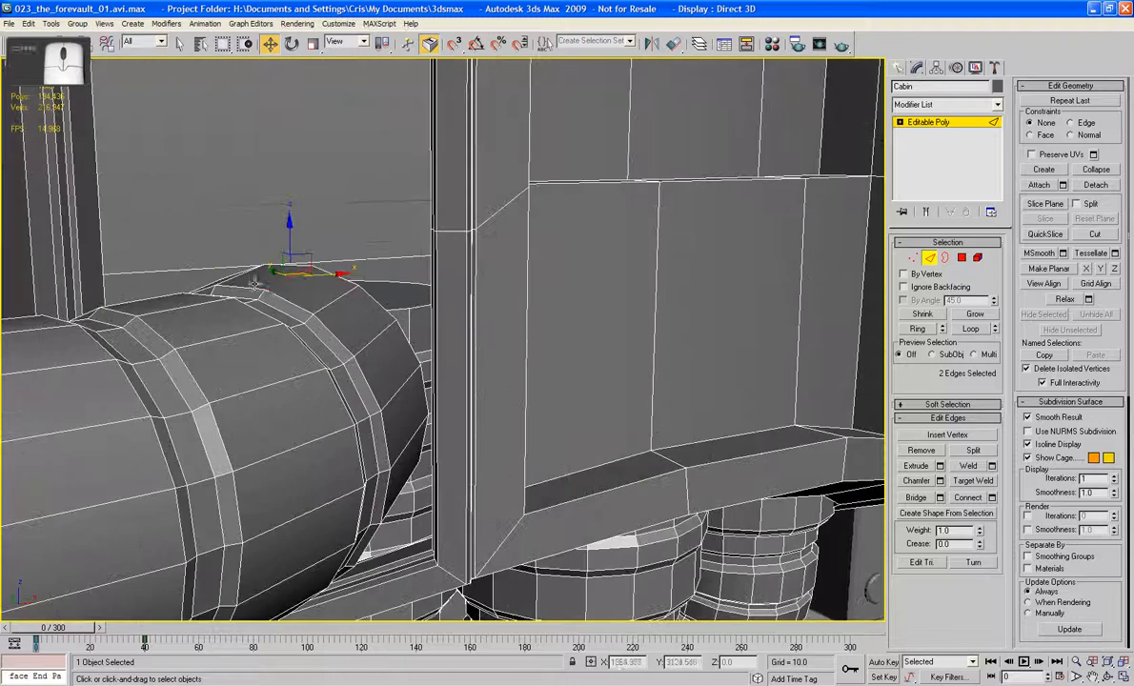
{"action": "left_click", "coordinate": [276, 282], "text": "ctrl"}
{"action": "left_click", "coordinate": [286, 266], "text": "ctrl"}
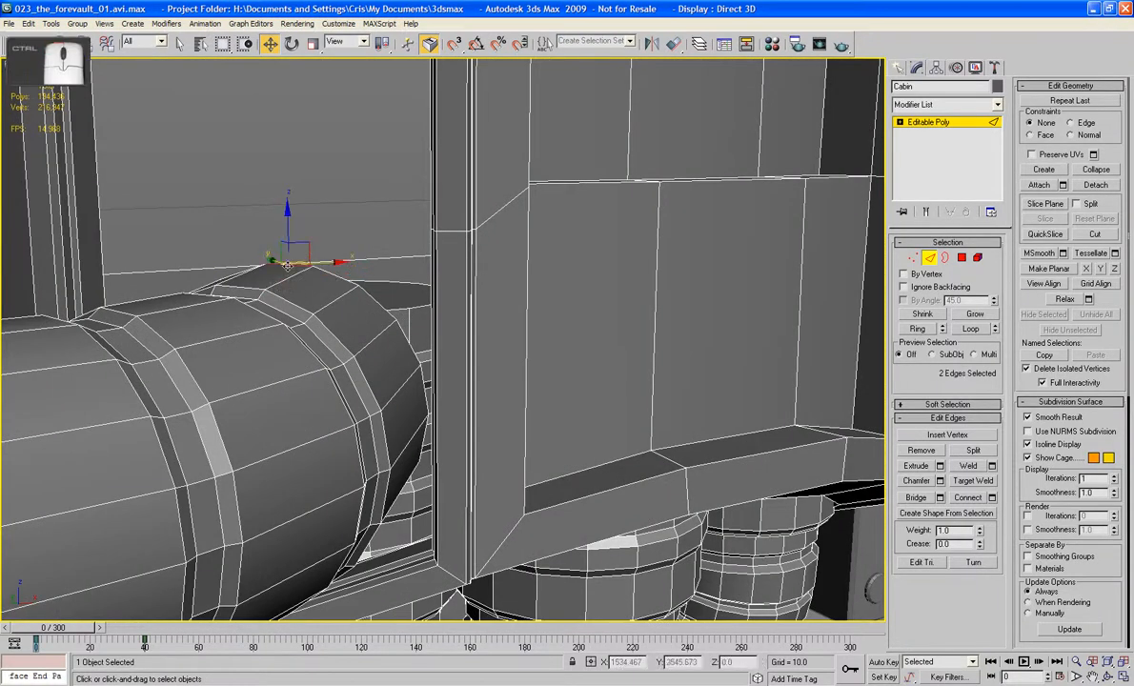
{"action": "left_click", "coordinate": [913, 498]}
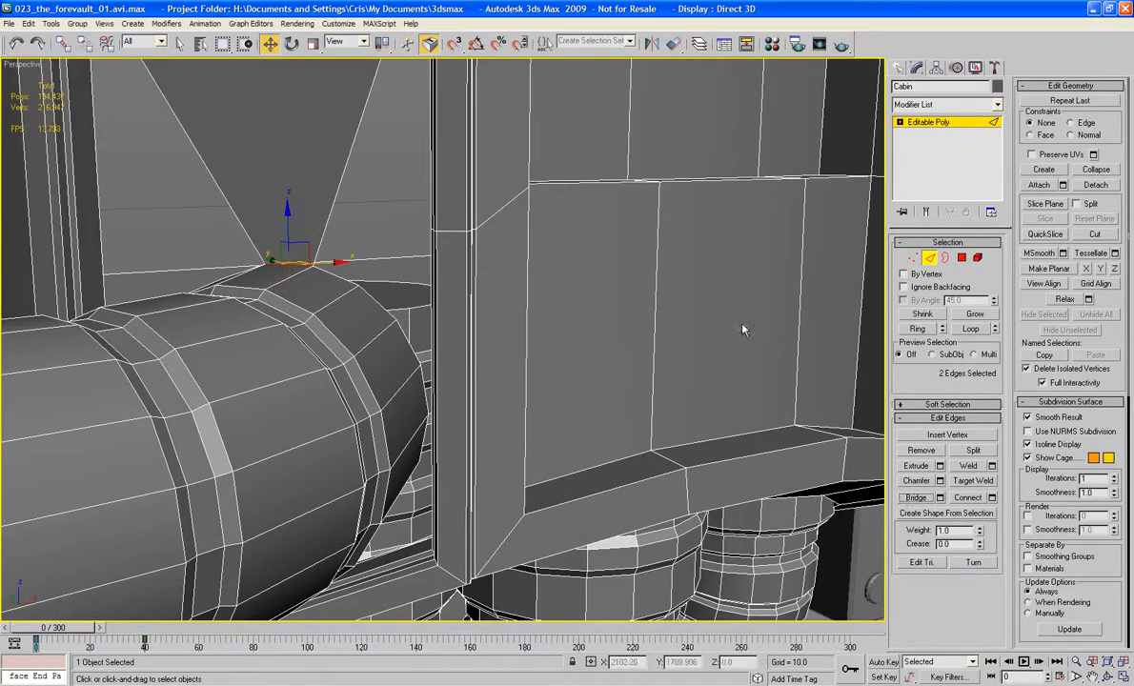
Step: Cap the remaining border between the panel frame and the pipe's end to close the opening around the pipe
{"action": "left_click", "coordinate": [944, 257]}
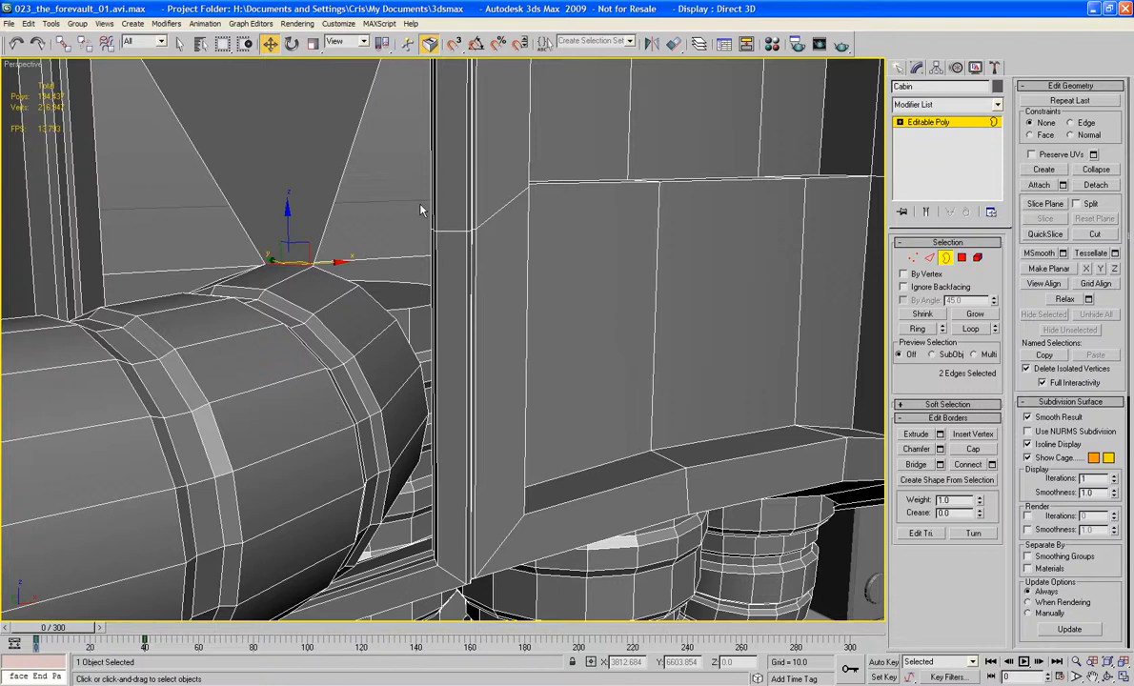
{"action": "left_click", "coordinate": [337, 188]}
{"action": "left_click", "coordinate": [972, 450]}
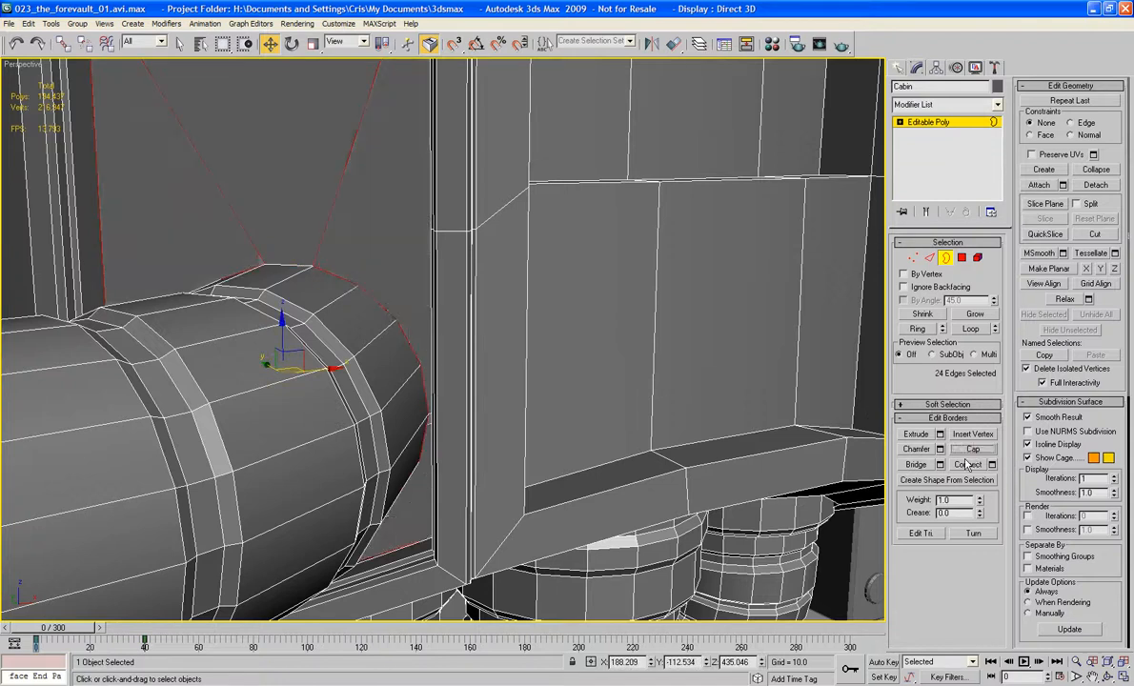
{"action": "scroll", "coordinate": [560, 324], "scroll_direction": "down", "scroll_amount": 5}
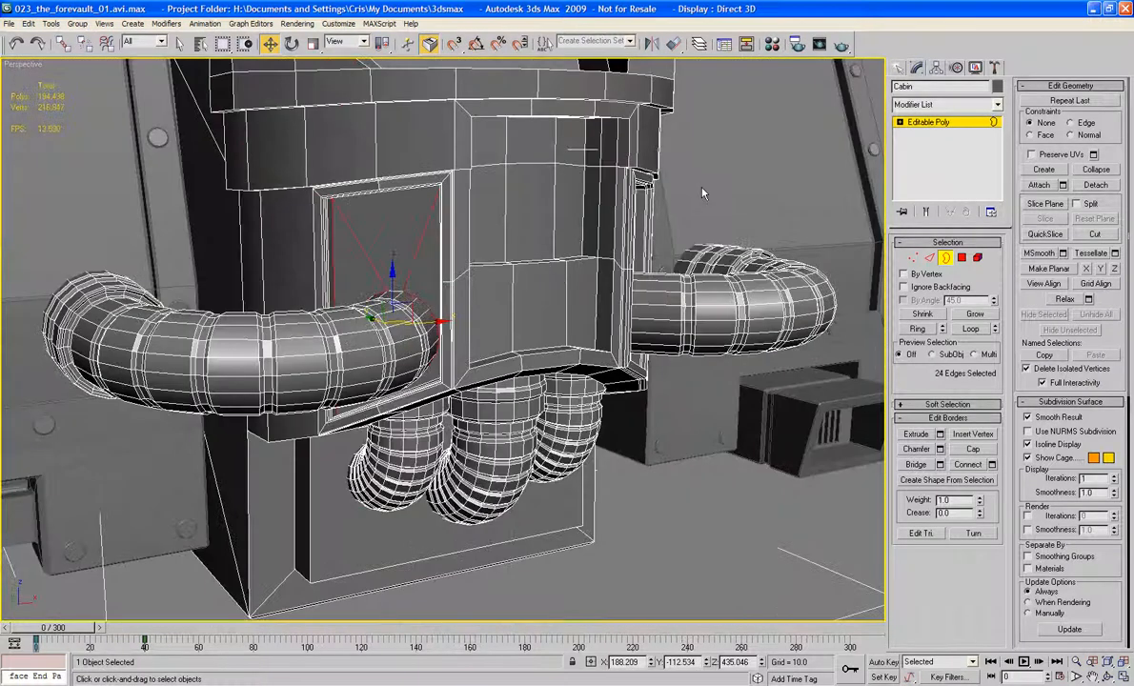
Step: Show the wireframe edges and bridge the two upper vertical inner edges of the panel opening on the Cabin's opposite side
{"action": "left_click", "coordinate": [701, 194]}
{"action": "middle_click_drag", "start_coordinate": [701, 193], "coordinate": [703, 234], "text": "alt"}
{"action": "key", "text": "2"}
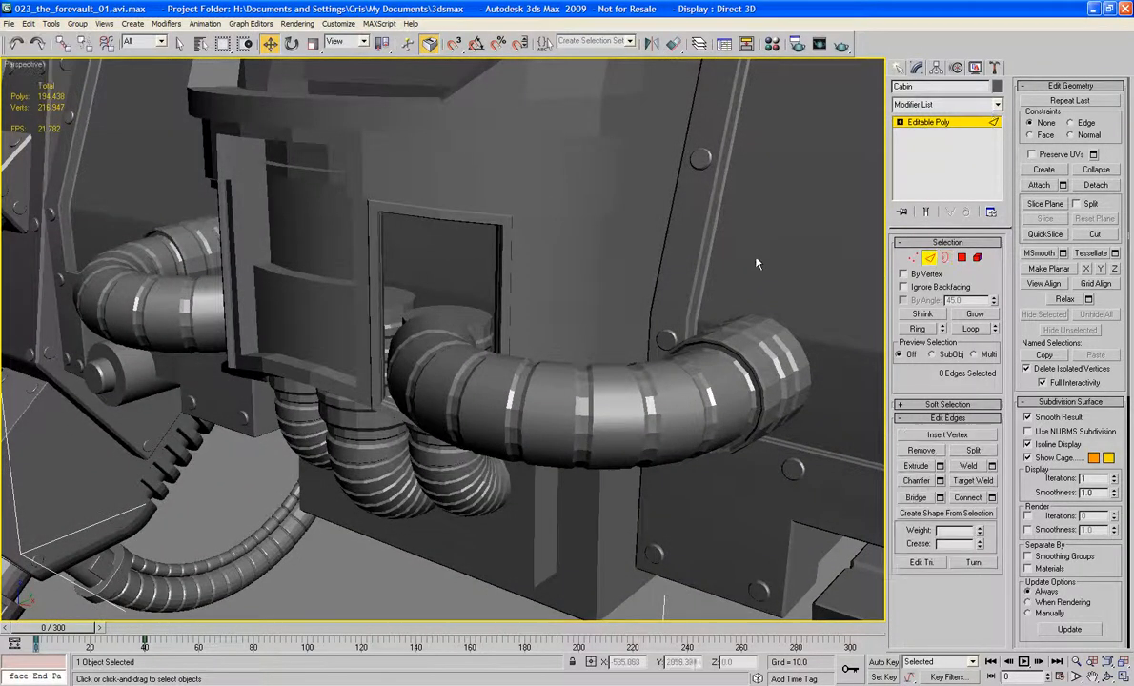
{"action": "key", "text": "F4"}
{"action": "middle_click_drag", "start_coordinate": [470, 277], "coordinate": [517, 273], "text": "alt"}
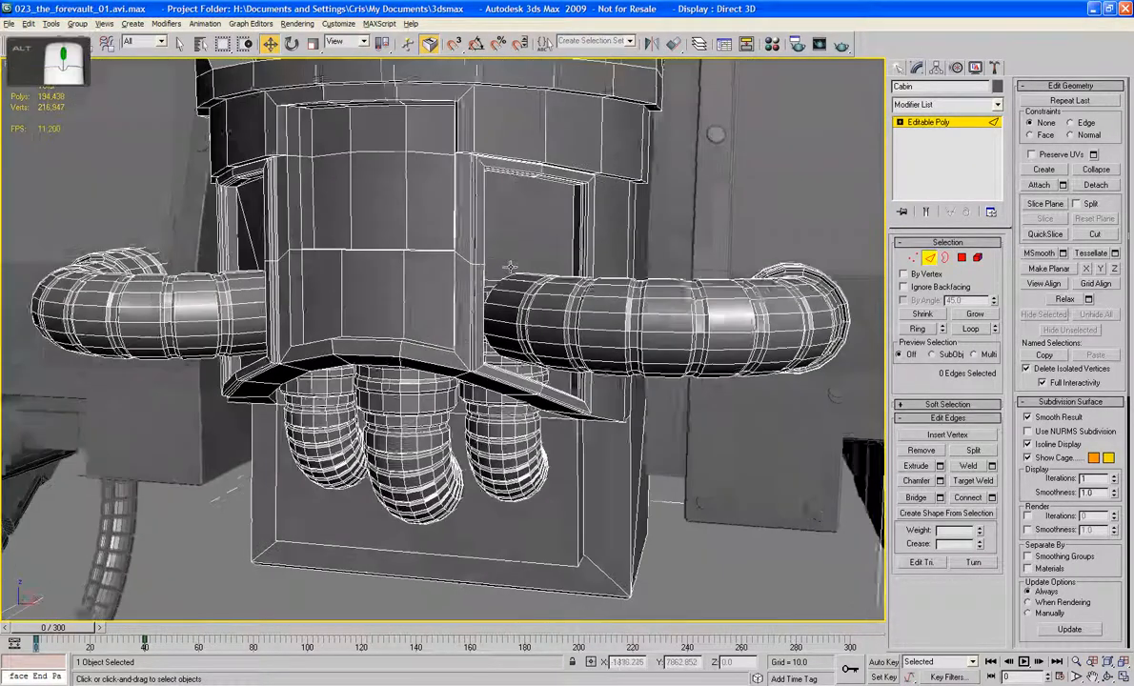
{"action": "scroll", "coordinate": [517, 273], "scroll_direction": "up", "scroll_amount": 3}
{"action": "scroll", "coordinate": [517, 274], "scroll_direction": "up", "scroll_amount": 5}
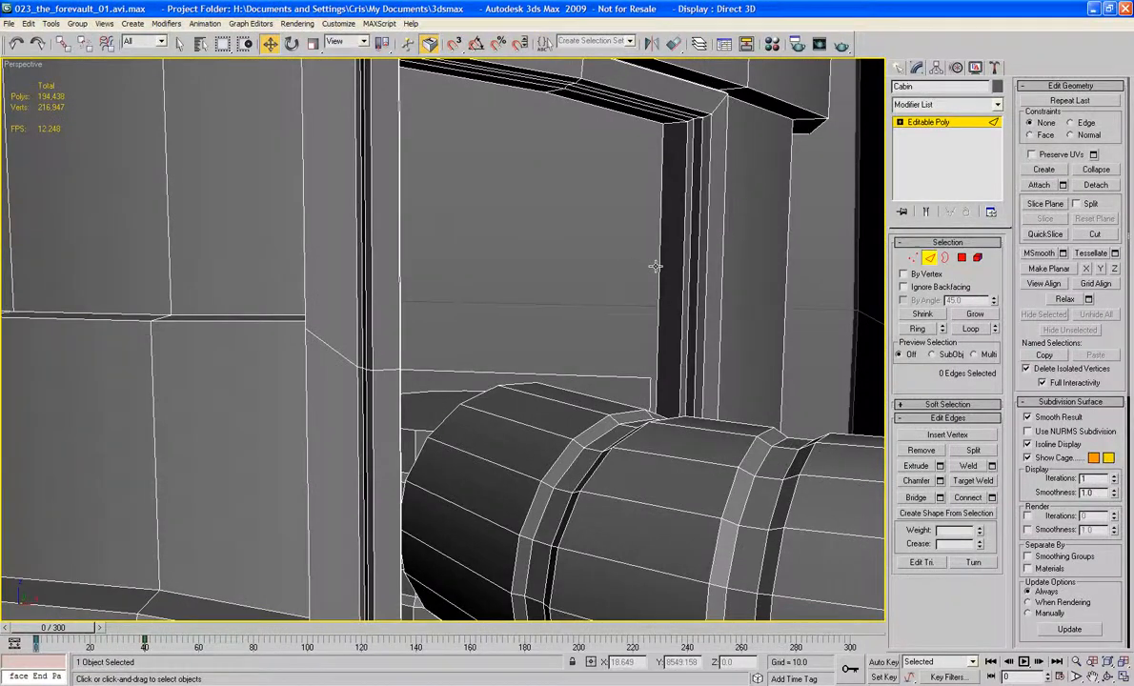
{"action": "left_click", "coordinate": [661, 261]}
{"action": "middle_click_drag", "start_coordinate": [661, 261], "coordinate": [482, 228]}
{"action": "left_click", "coordinate": [181, 236], "text": "ctrl"}
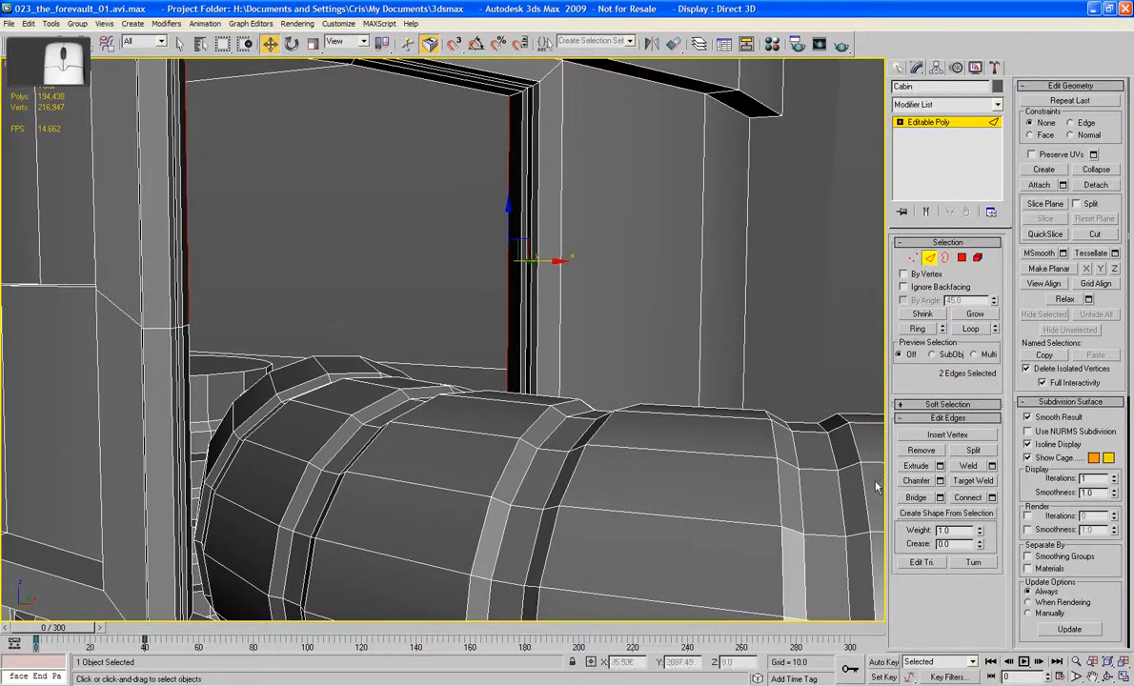
{"action": "middle_click_drag", "start_coordinate": [818, 463], "coordinate": [524, 453], "text": "alt"}
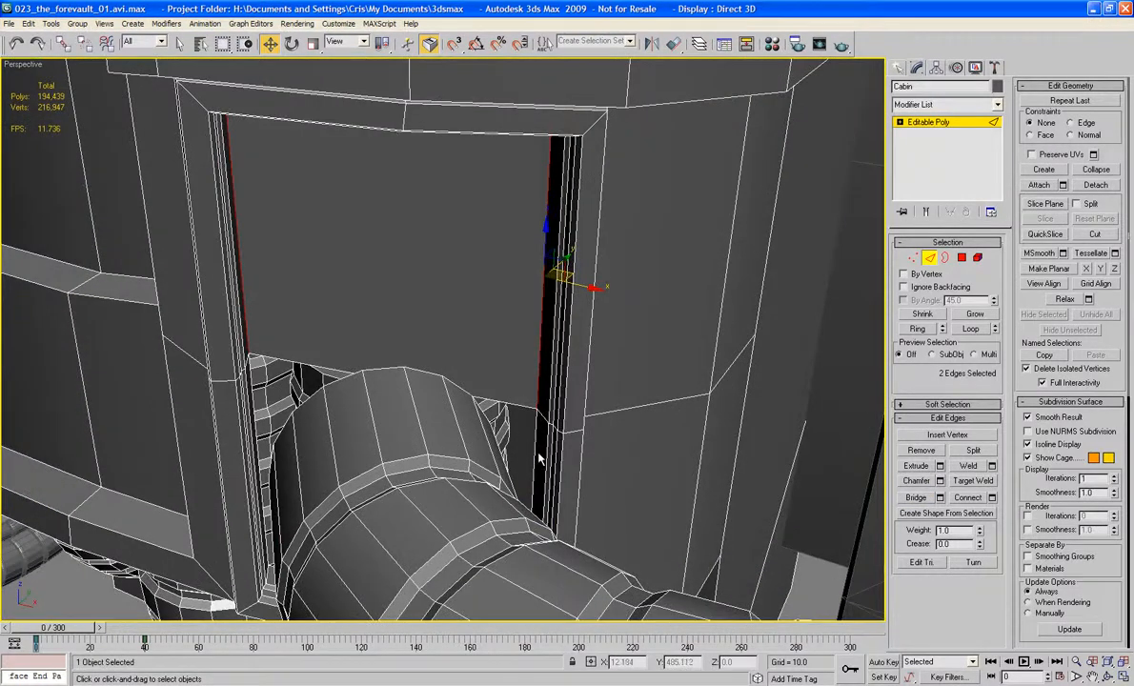
Step: Bridge the two lower vertical inner edges of the opposite panel opening behind the pipe
{"action": "left_click", "coordinate": [535, 448]}
{"action": "left_click", "coordinate": [254, 411], "text": "ctrl"}
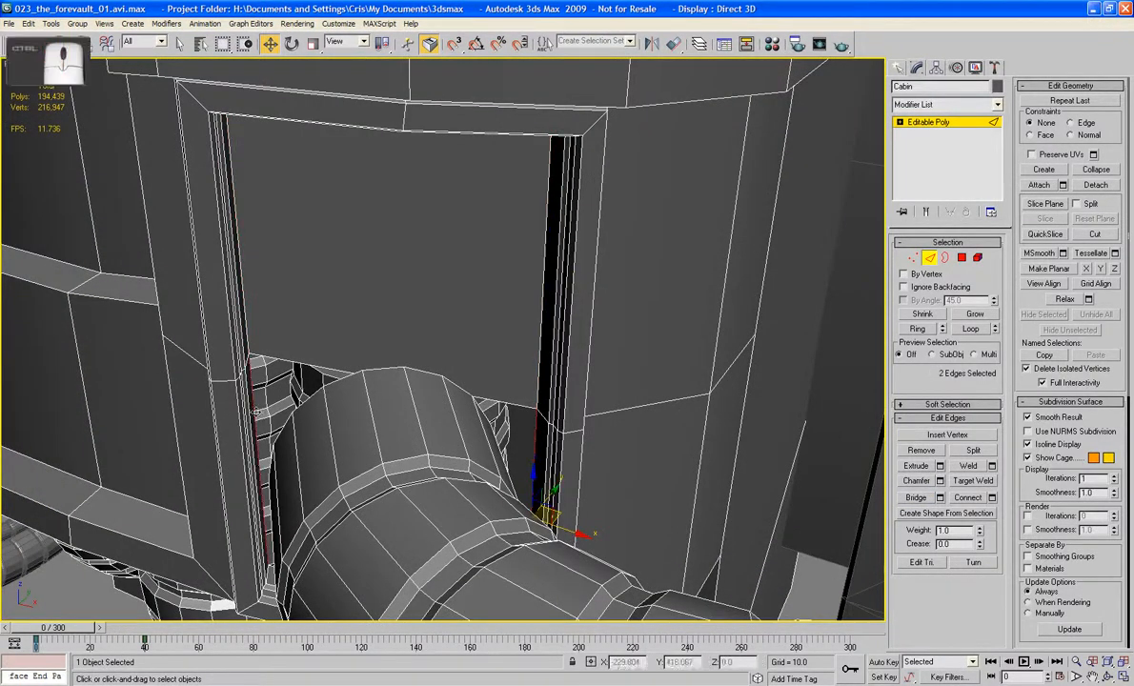
{"action": "left_click", "coordinate": [915, 497]}
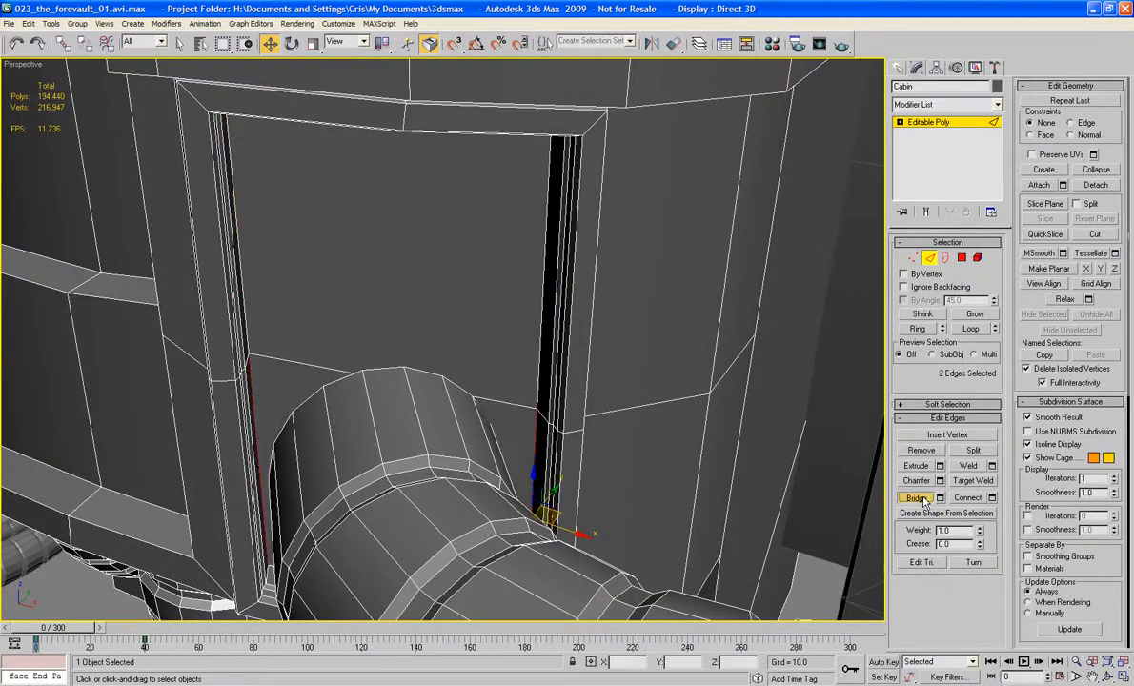
Step: Cap the narrow three-edge borders along the upper and lower rims of the opposite panel opening
{"action": "left_click", "coordinate": [946, 258]}
{"action": "middle_click_drag", "start_coordinate": [651, 246], "coordinate": [447, 185], "text": "alt"}
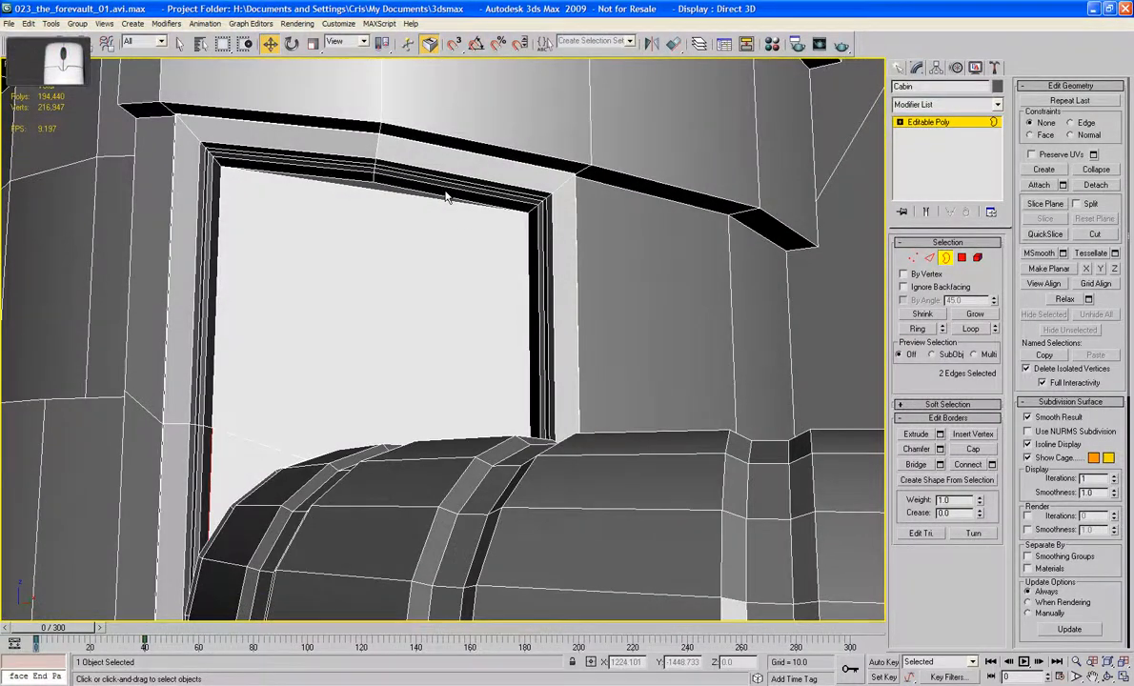
{"action": "left_click", "coordinate": [445, 193]}
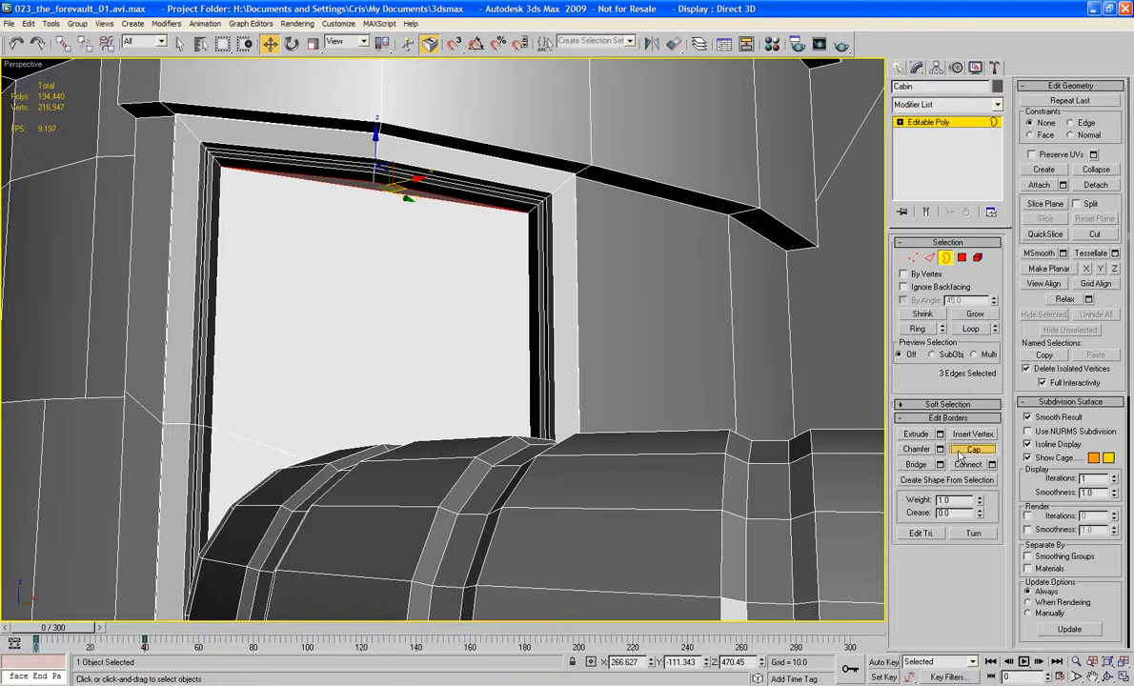
{"action": "middle_click_drag", "start_coordinate": [613, 413], "coordinate": [607, 241], "text": "alt"}
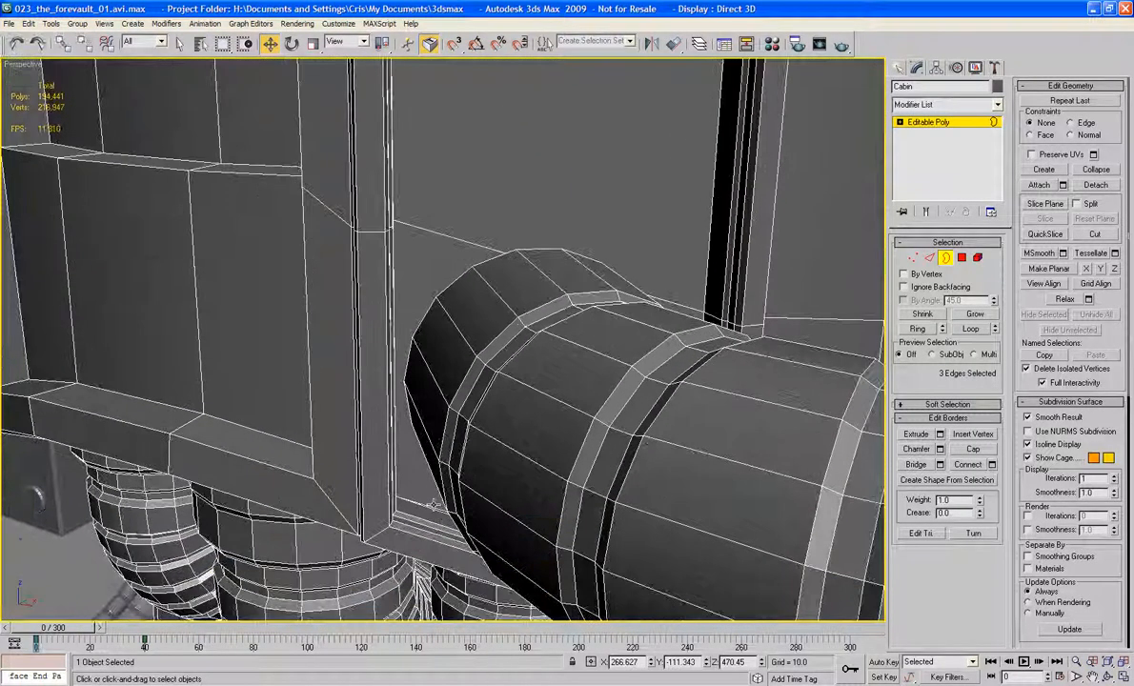
{"action": "left_click", "coordinate": [972, 449]}
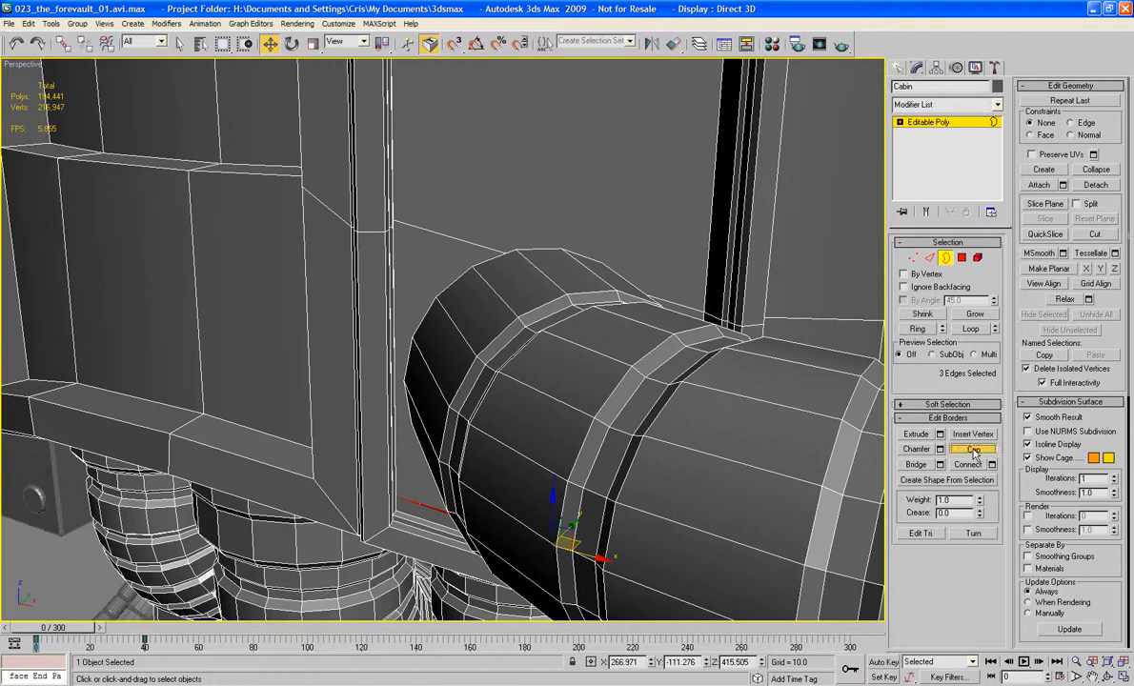
Step: Delete the two bridged polygons filling the opposite opening and return to edge editing
{"action": "key", "text": "4"}
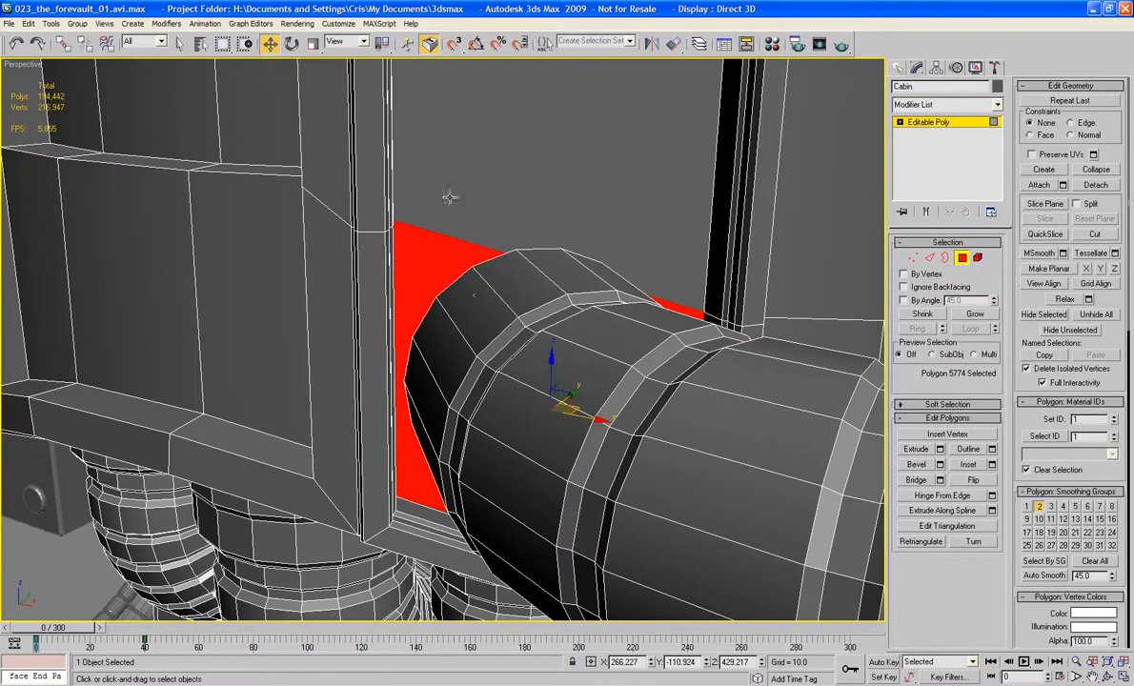
{"action": "scroll", "coordinate": [531, 143], "scroll_direction": "up", "scroll_amount": 2}
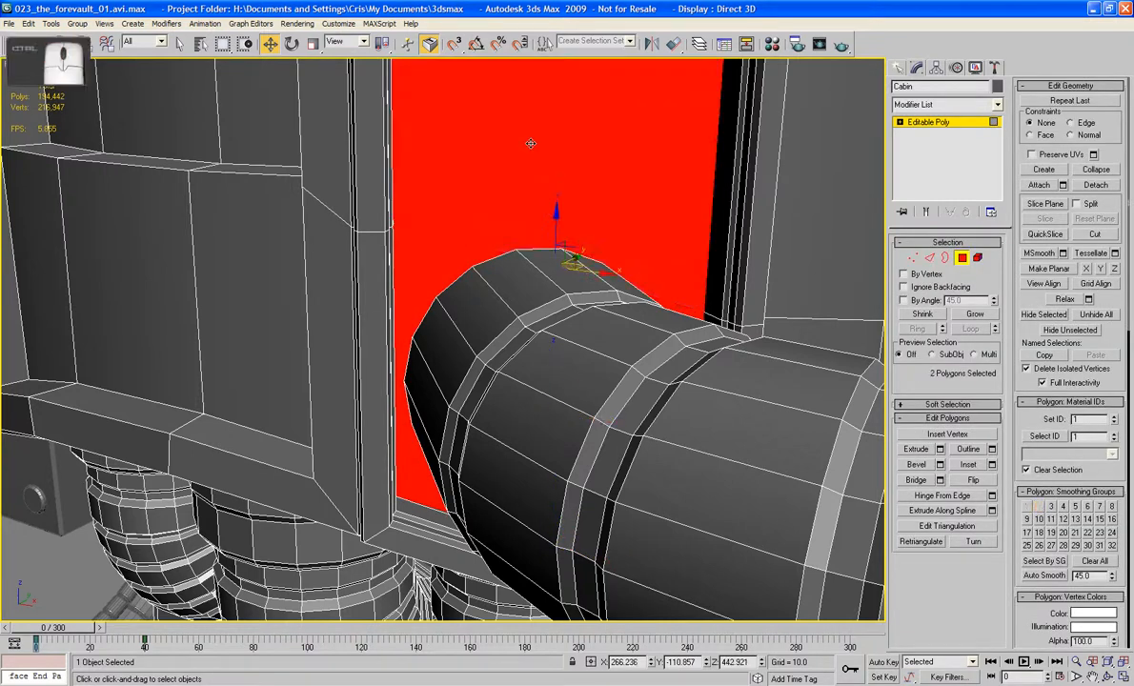
{"action": "key", "text": "Delete"}
{"action": "middle_click_drag", "start_coordinate": [531, 144], "coordinate": [505, 327], "text": "alt"}
{"action": "key", "text": "2"}
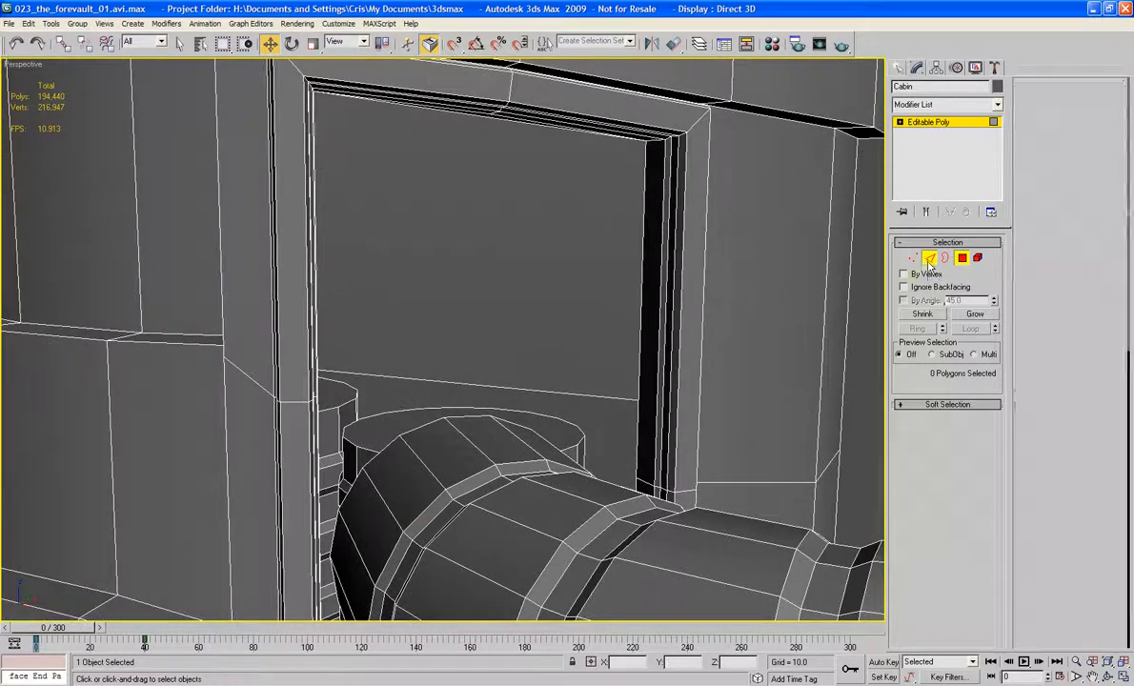
Step: Bridge the opposite opening's upper inner edge to the topmost edge of the duplicated pipe's end
{"action": "left_click", "coordinate": [481, 118]}
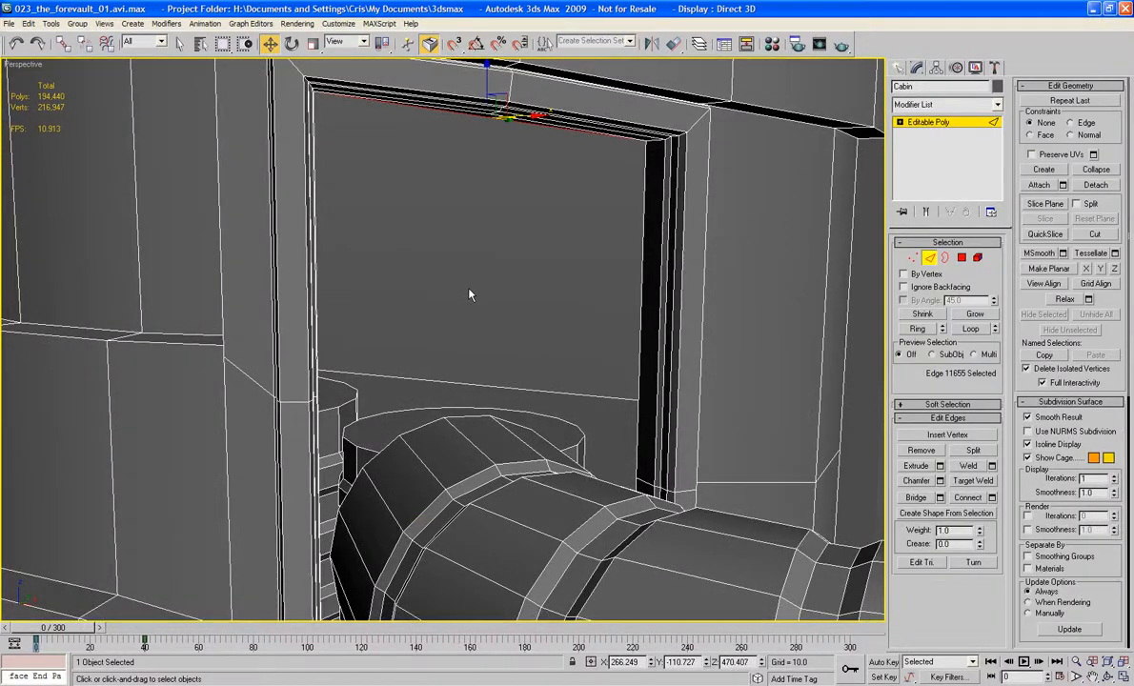
{"action": "left_click", "coordinate": [466, 417], "text": "ctrl"}
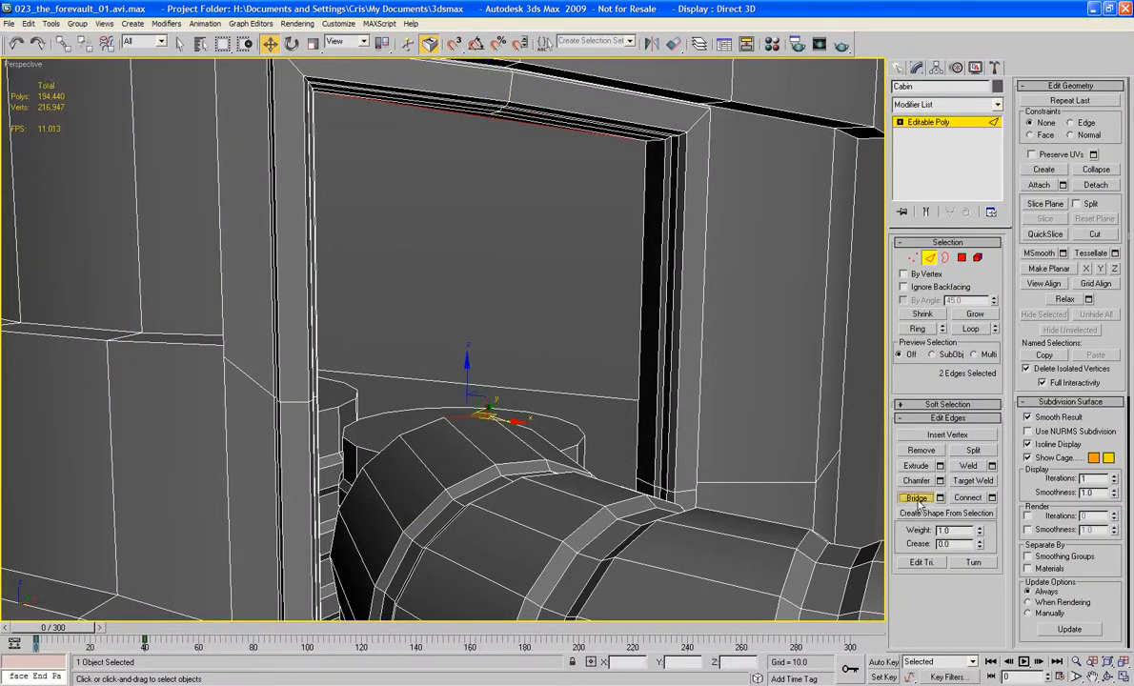
{"action": "left_click", "coordinate": [915, 497]}
Step: Cap the remaining border around the duplicated pipe to close the opposite opening, and leave border editing
{"action": "left_click", "coordinate": [943, 258]}
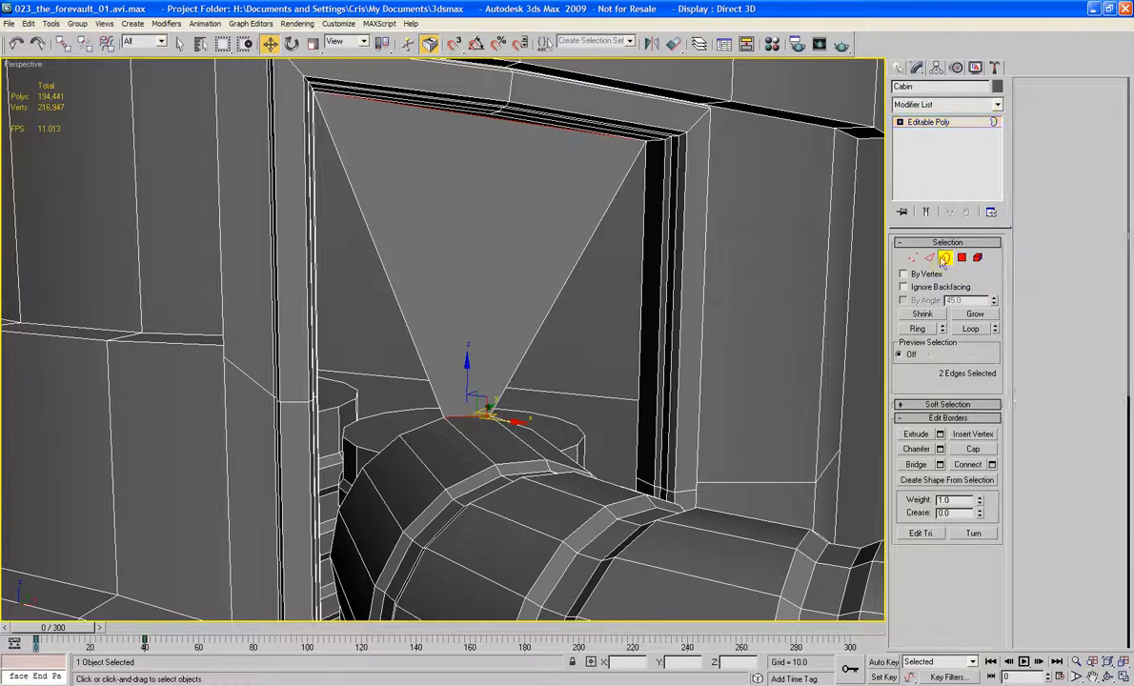
{"action": "left_click", "coordinate": [575, 265]}
{"action": "left_click", "coordinate": [967, 449]}
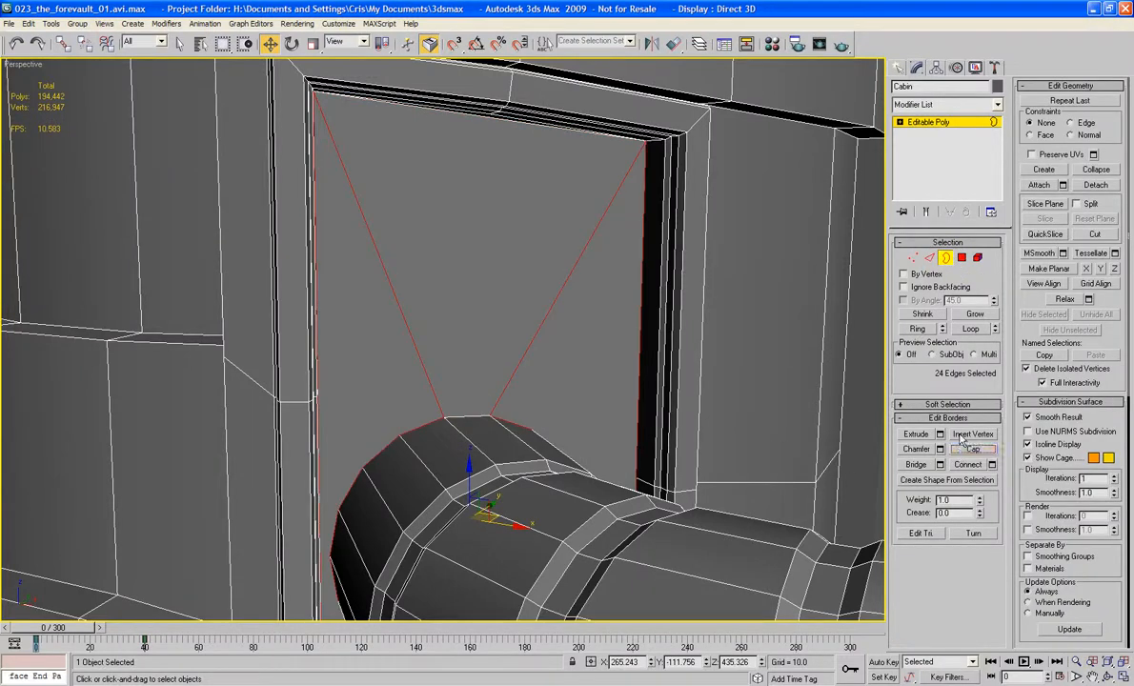
{"action": "left_click", "coordinate": [946, 261]}
Step: Examine the pipes and closed panel openings on the whole mech and reselect the Cabin
{"action": "scroll", "coordinate": [752, 271], "scroll_direction": "down", "scroll_amount": 6}
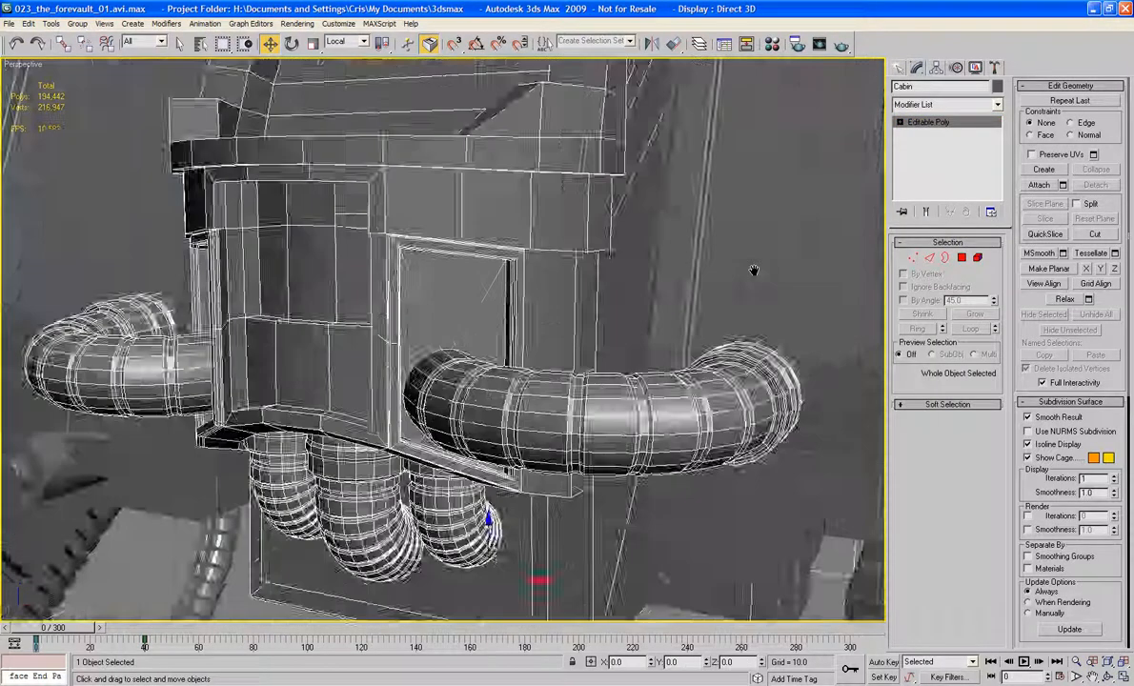
{"action": "middle_click_drag", "start_coordinate": [751, 271], "coordinate": [718, 268], "text": "alt"}
{"action": "middle_click_drag", "start_coordinate": [623, 333], "coordinate": [523, 329], "text": "alt"}
{"action": "scroll", "coordinate": [726, 378], "scroll_direction": "down", "scroll_amount": 3}
{"action": "left_click", "coordinate": [726, 378]}
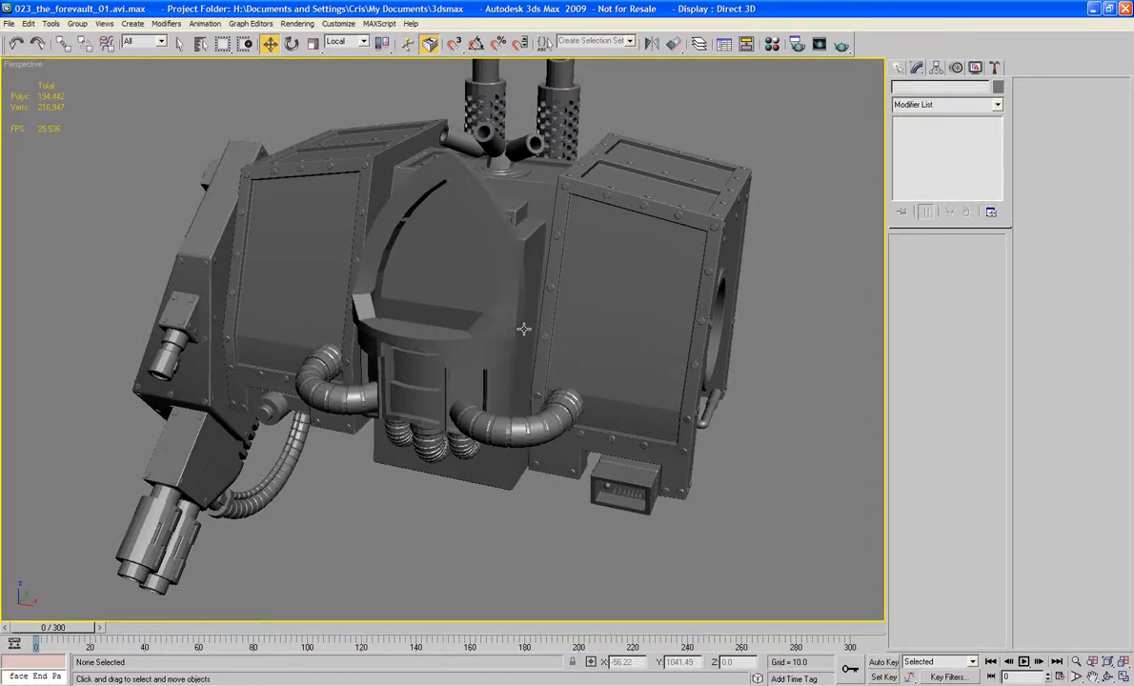
{"action": "left_click", "coordinate": [410, 370]}
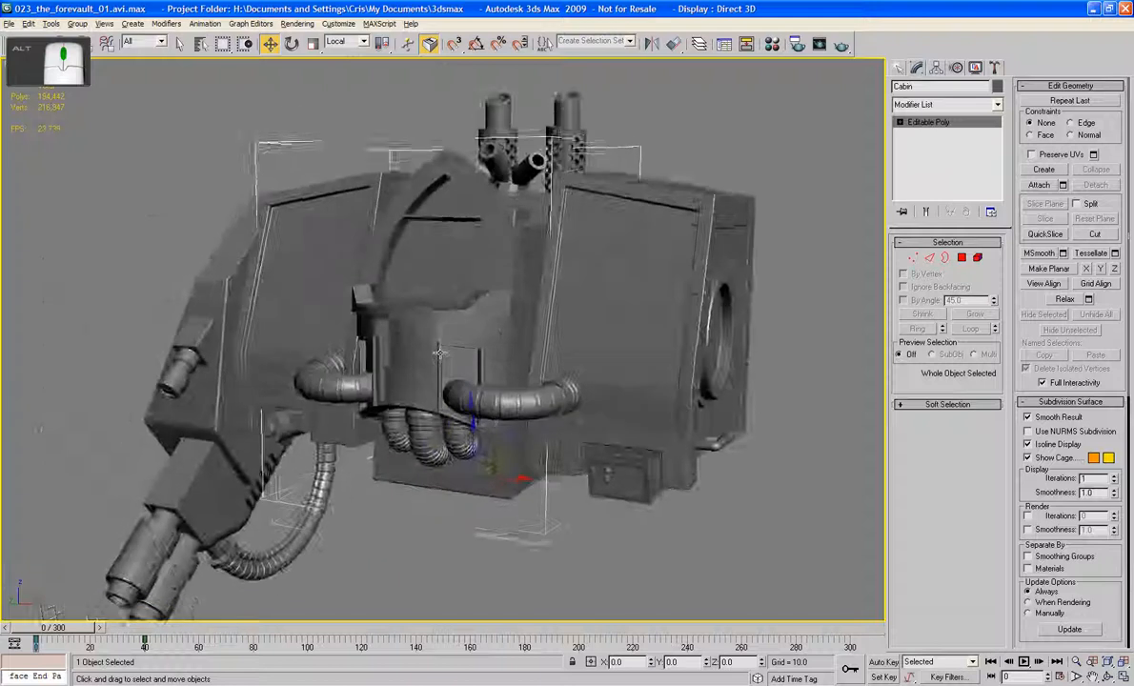
{"action": "scroll", "coordinate": [448, 351], "scroll_direction": "up", "scroll_amount": 3}
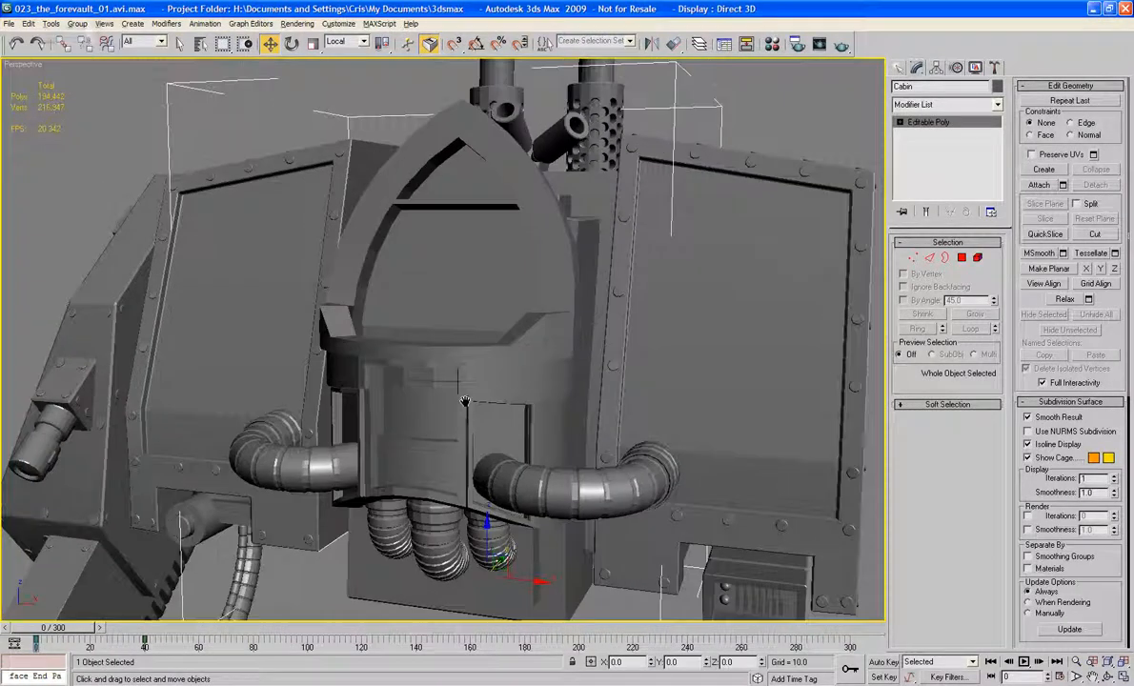